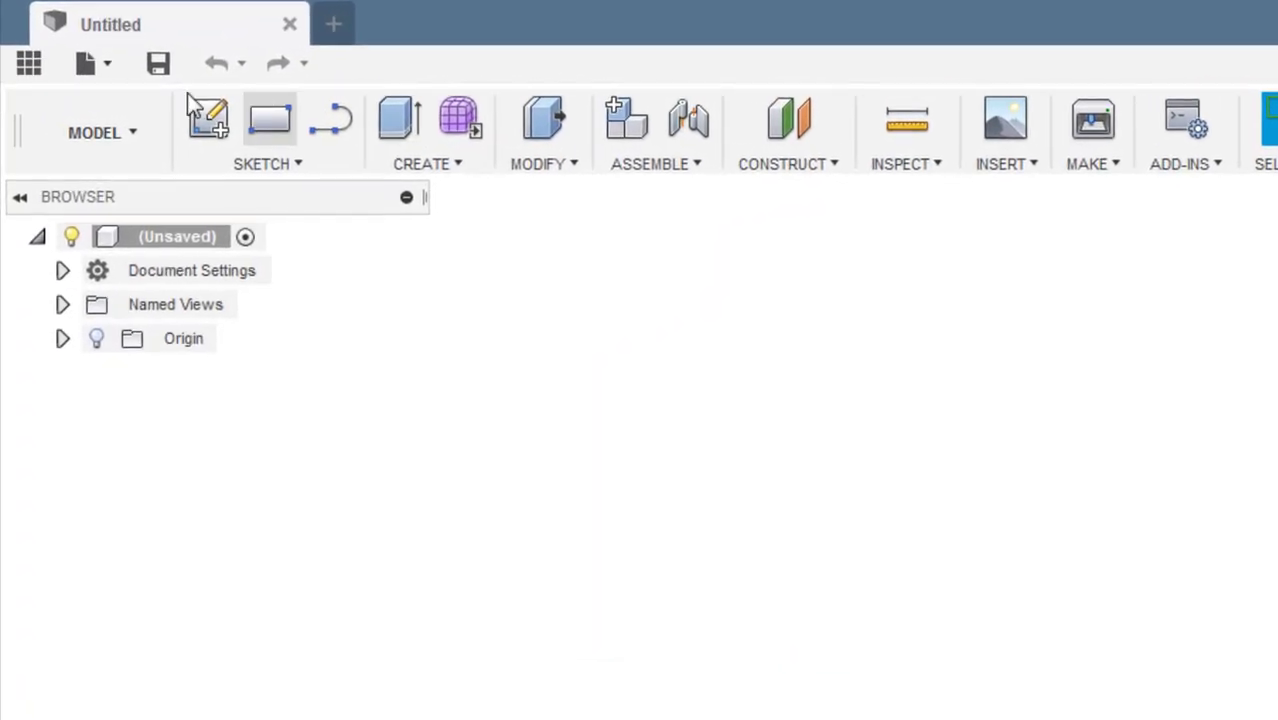
Step: Create a project named 'sample project', pin it, and open it in the Data Panel
{"action": "left_click", "coordinate": [28, 63]}
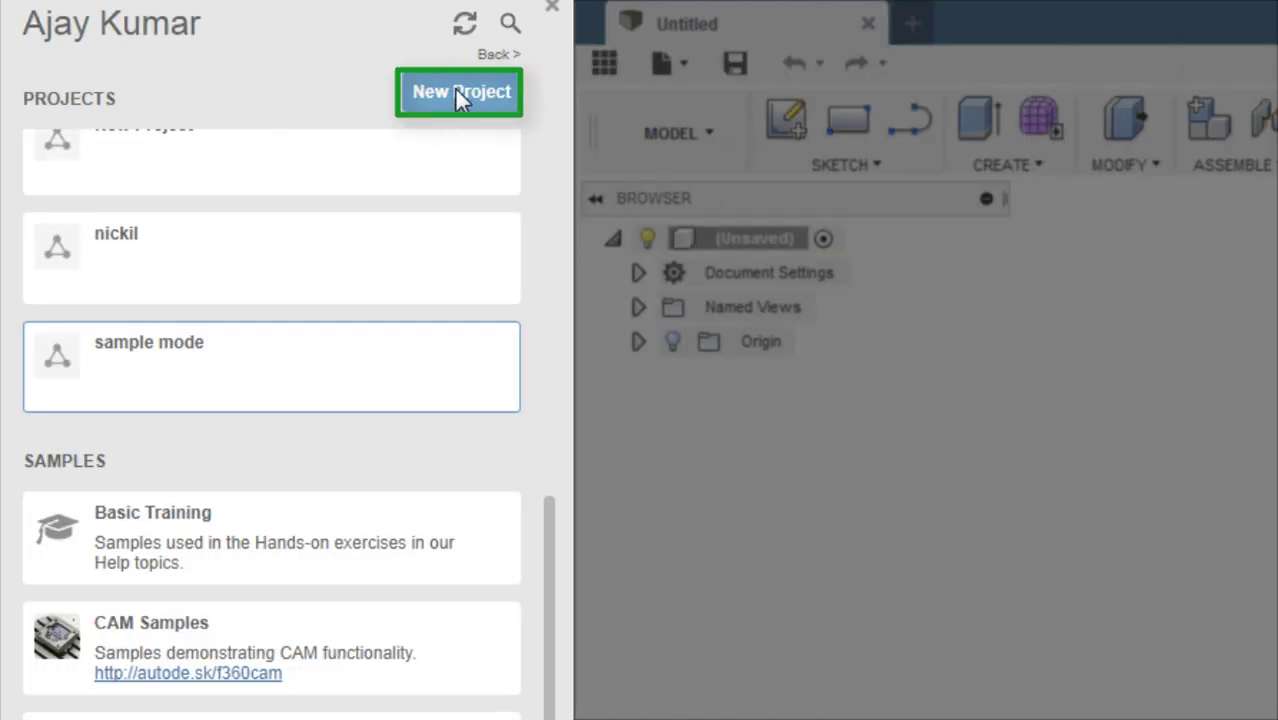
{"action": "left_click", "coordinate": [454, 87]}
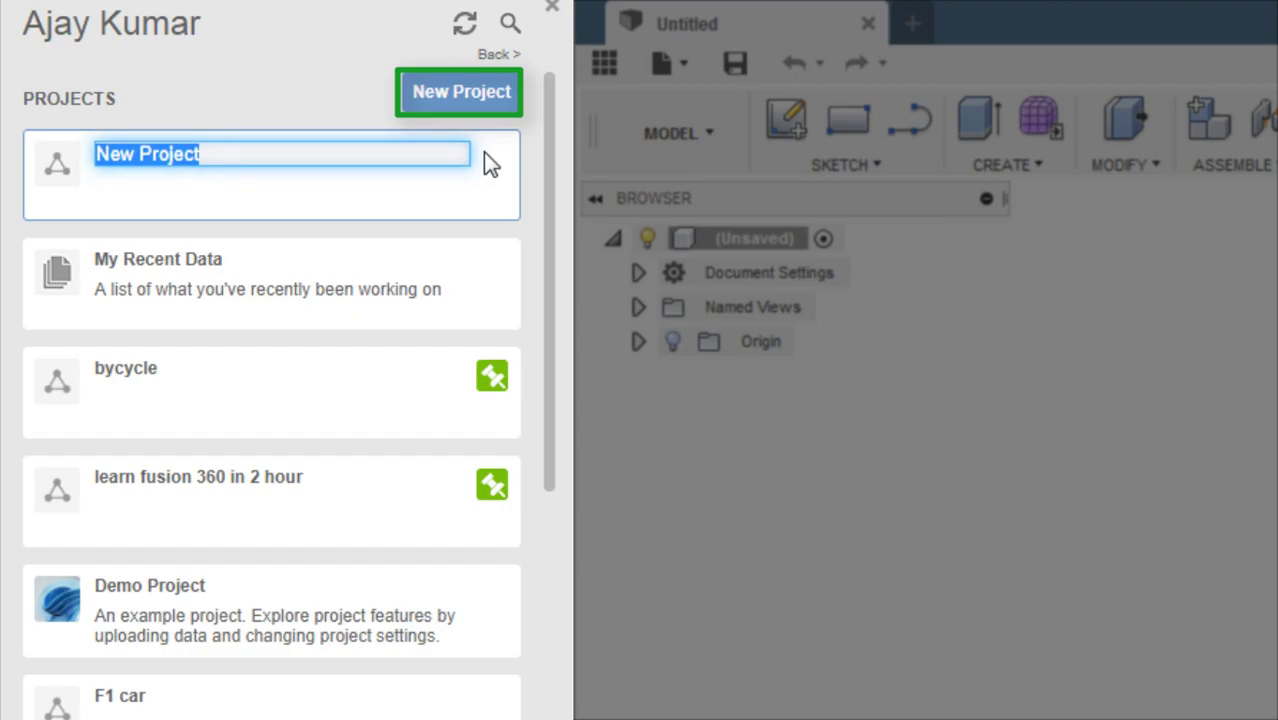
{"action": "type", "text": "samp"}
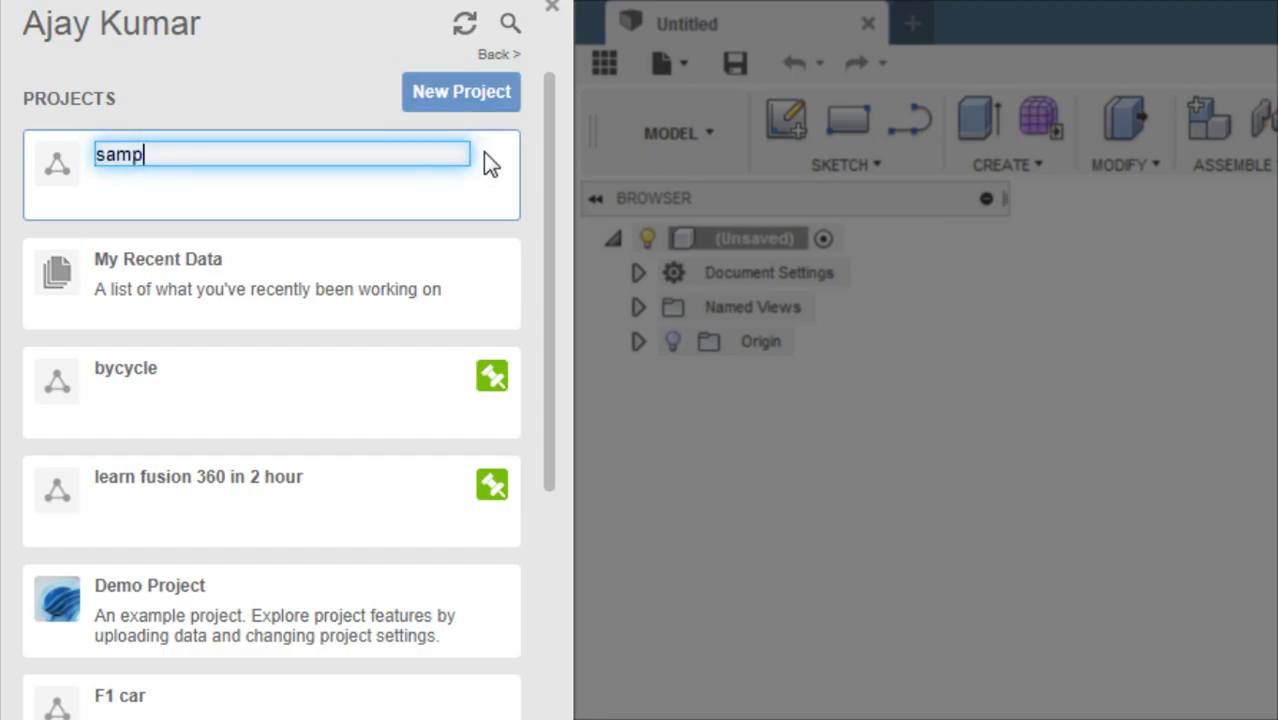
{"action": "type", "text": "le project"}
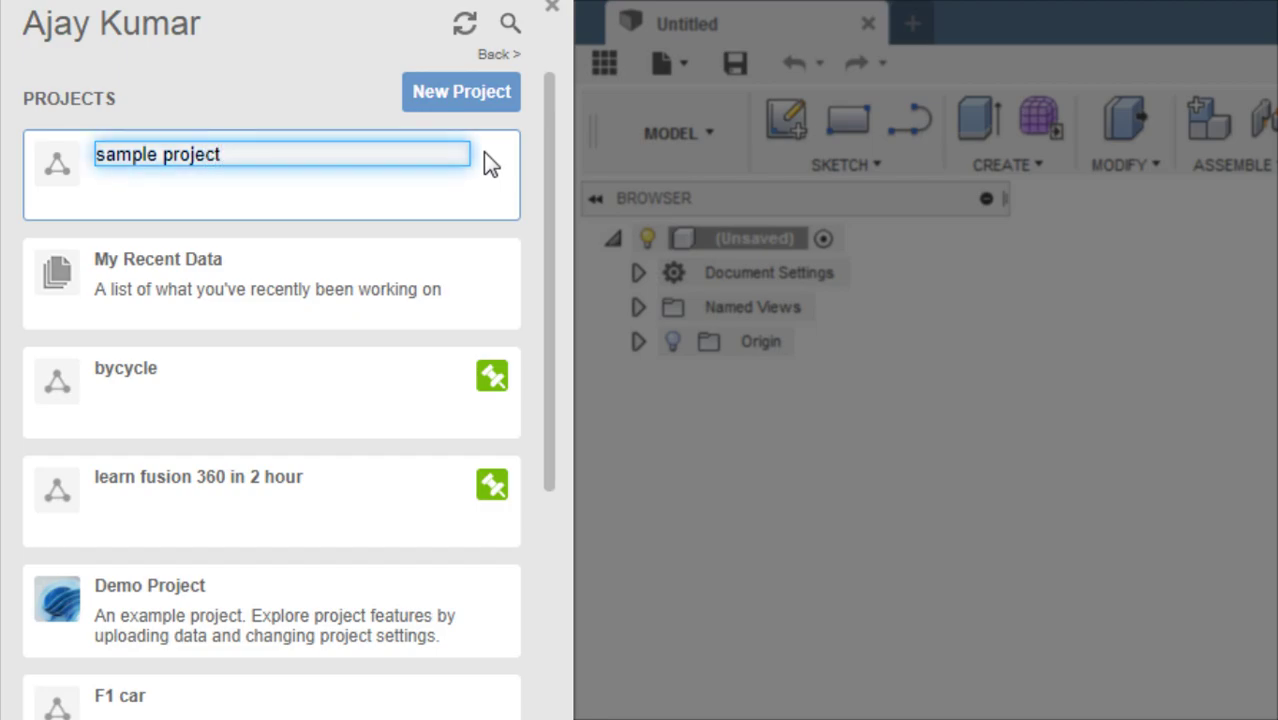
{"action": "key", "text": "Return"}
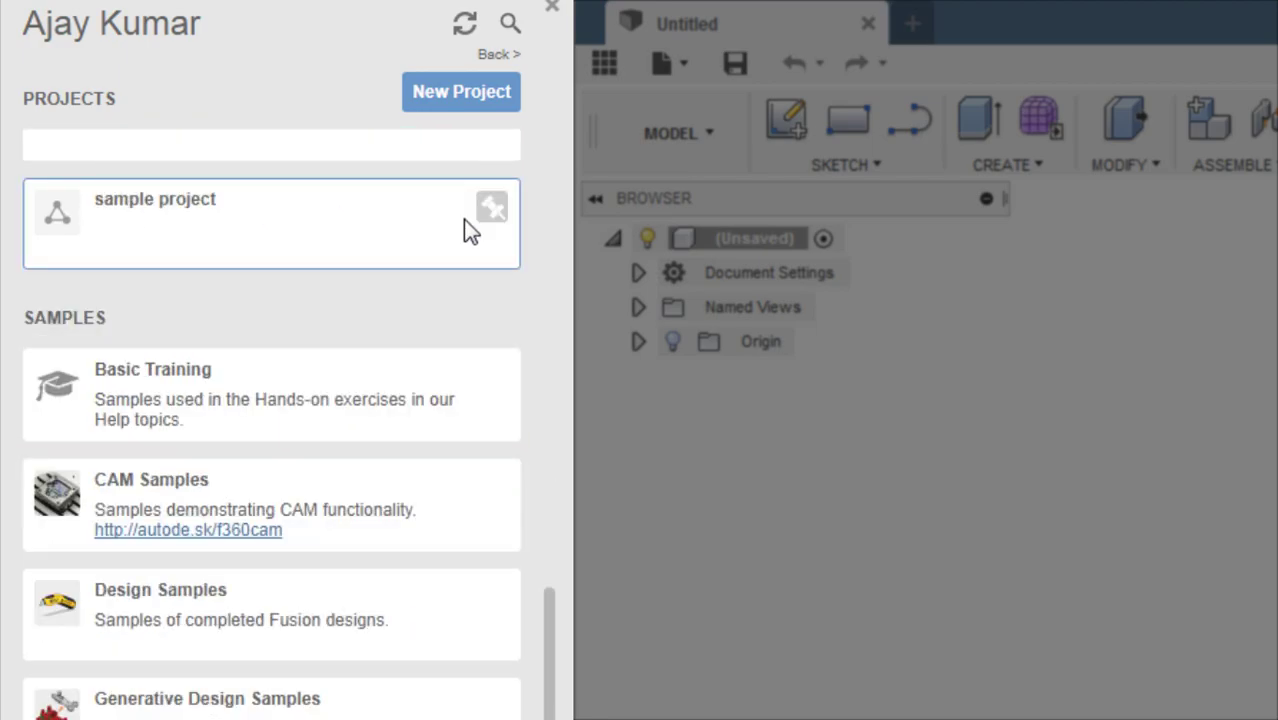
{"action": "left_click", "coordinate": [491, 210]}
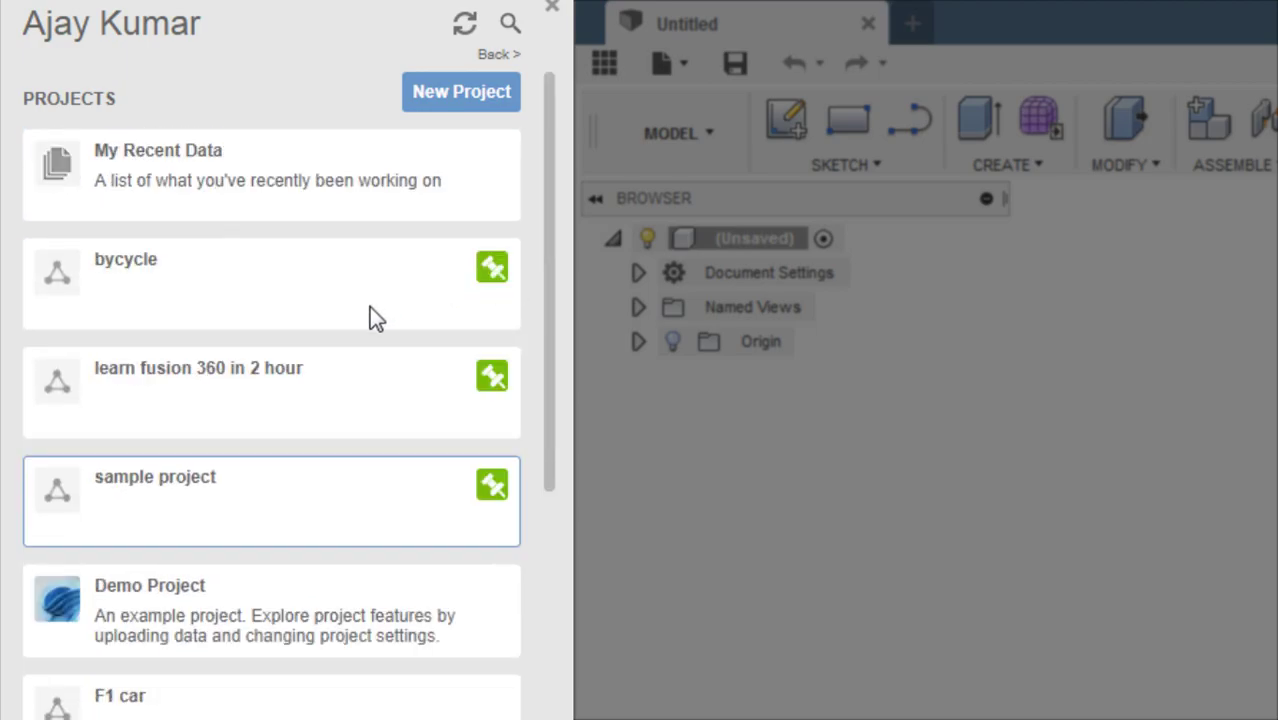
{"action": "left_click", "coordinate": [191, 503]}
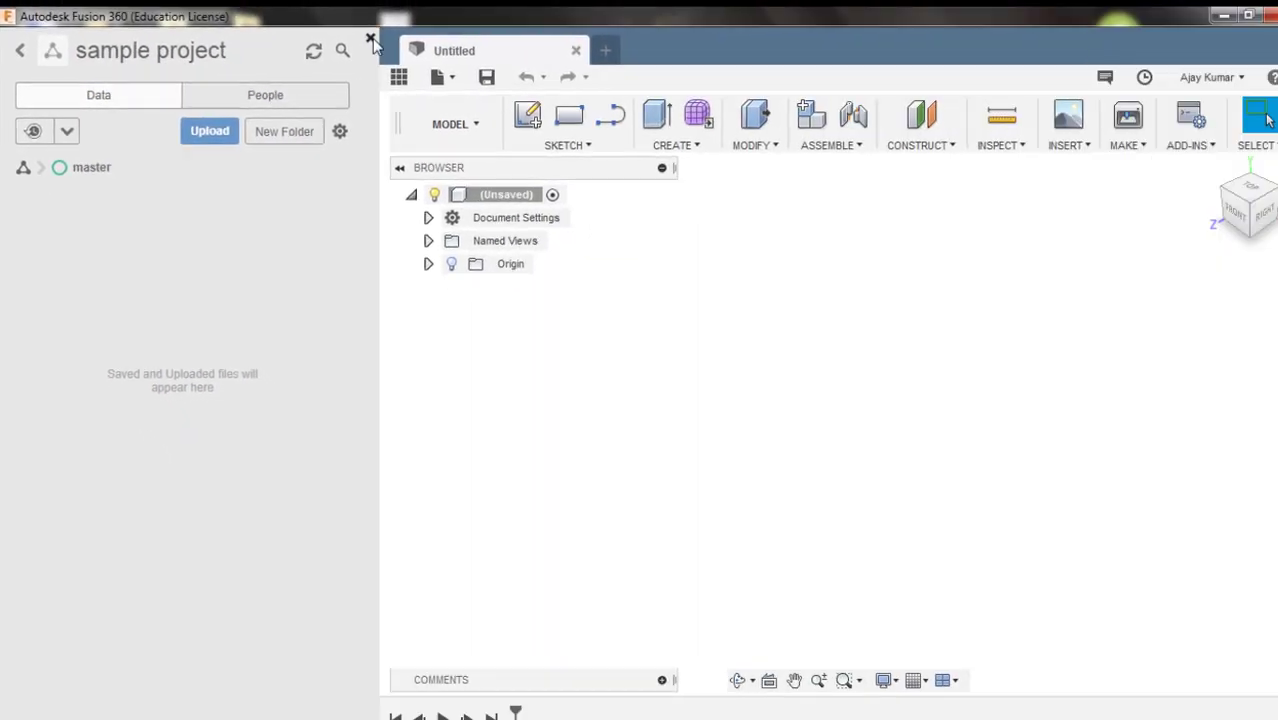
Step: Close the Data Panel and start a new design from the File menu
{"action": "left_click", "coordinate": [471, 20]}
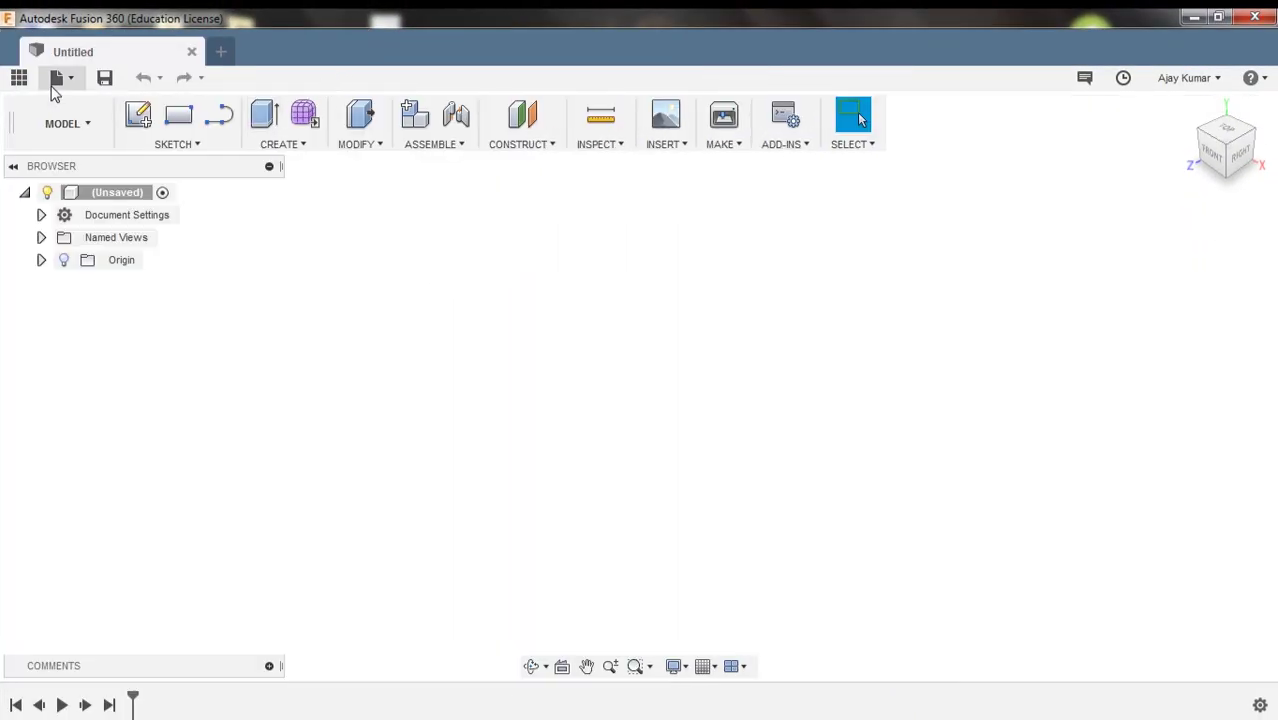
{"action": "left_click", "coordinate": [70, 82]}
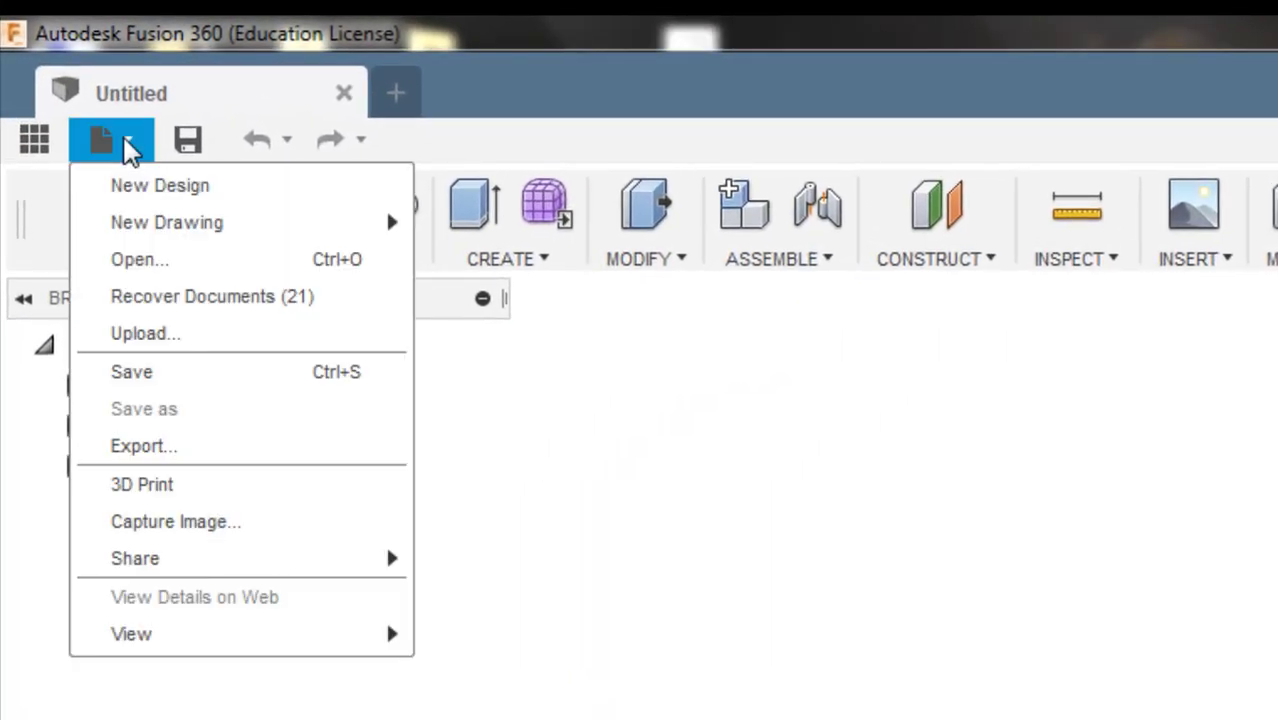
{"action": "left_click", "coordinate": [243, 186]}
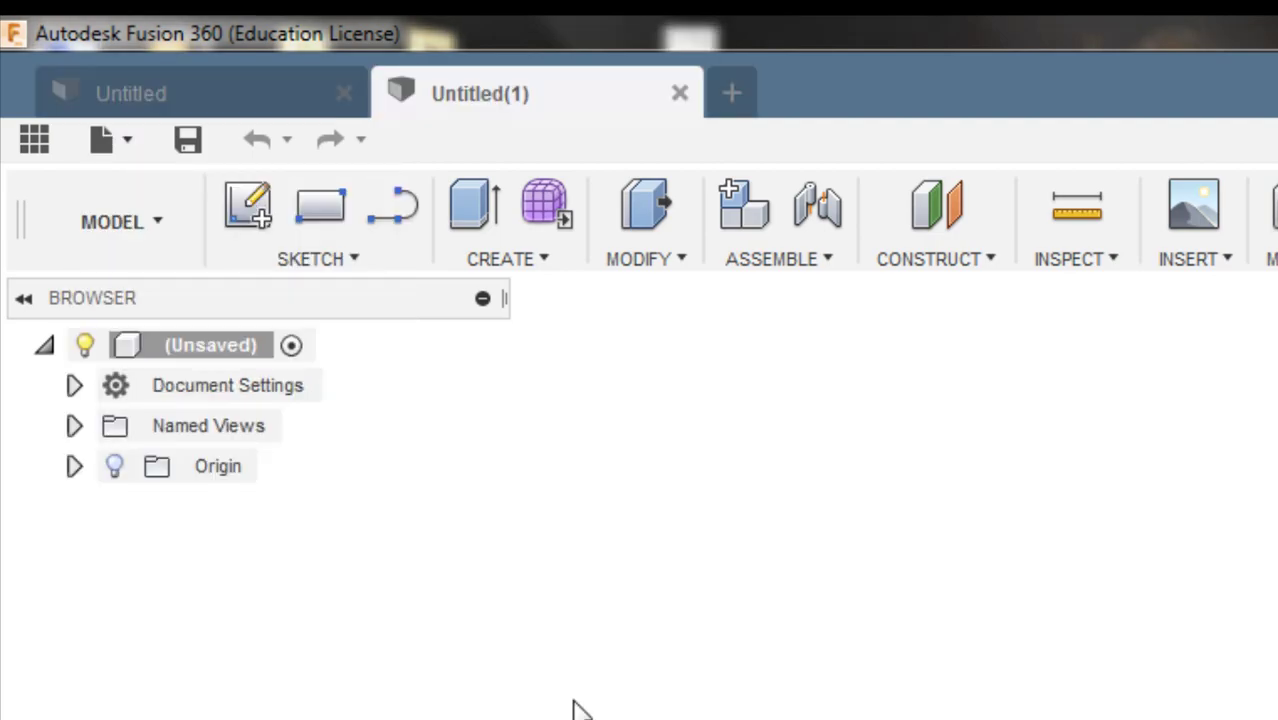
Step: Save the new design as 'piston' in sample project
{"action": "key", "text": "ctrl+s"}
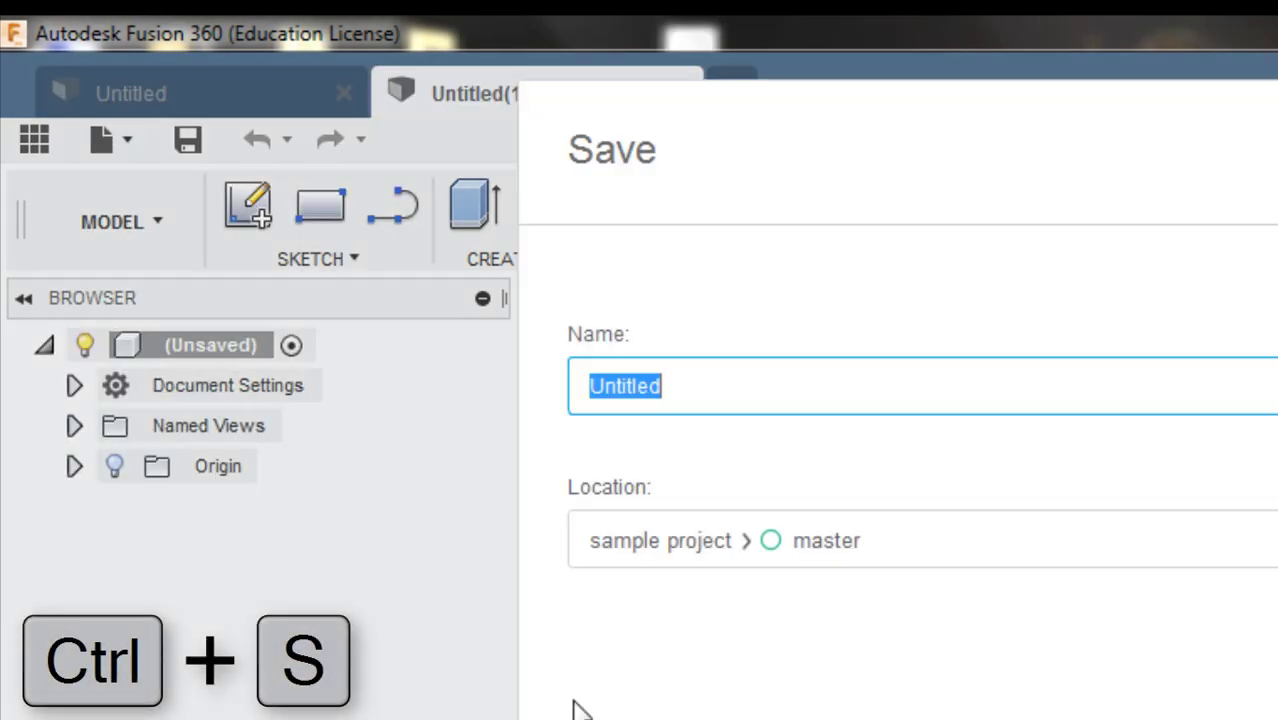
{"action": "type", "text": "piston"}
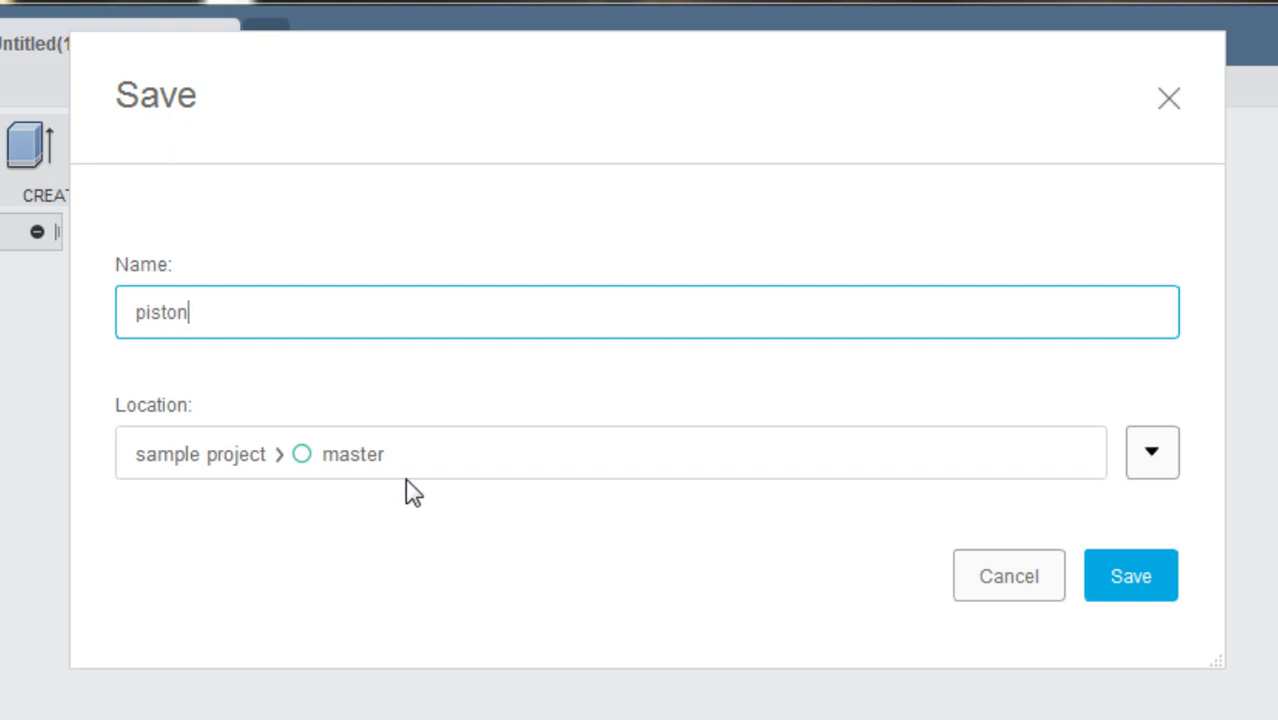
{"action": "left_click", "coordinate": [1138, 574]}
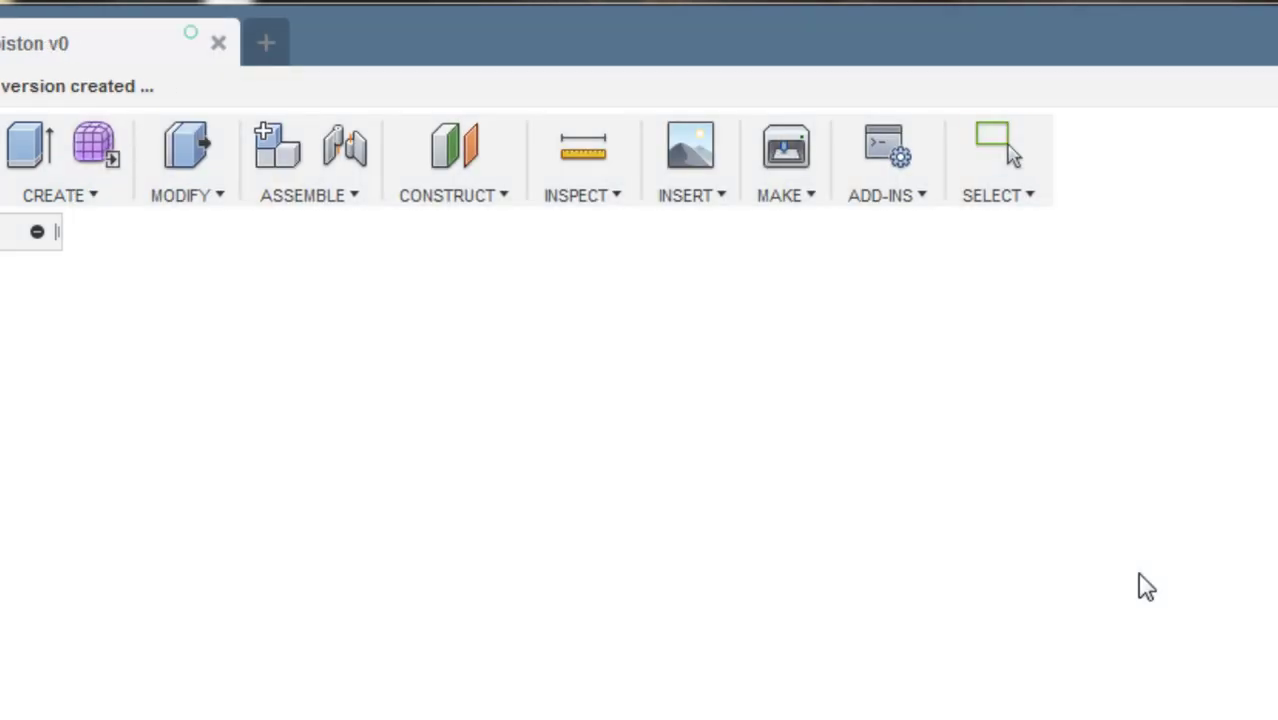
Step: Add an empty component named 'piston' and expand it in the browser
{"action": "left_click", "coordinate": [60, 195]}
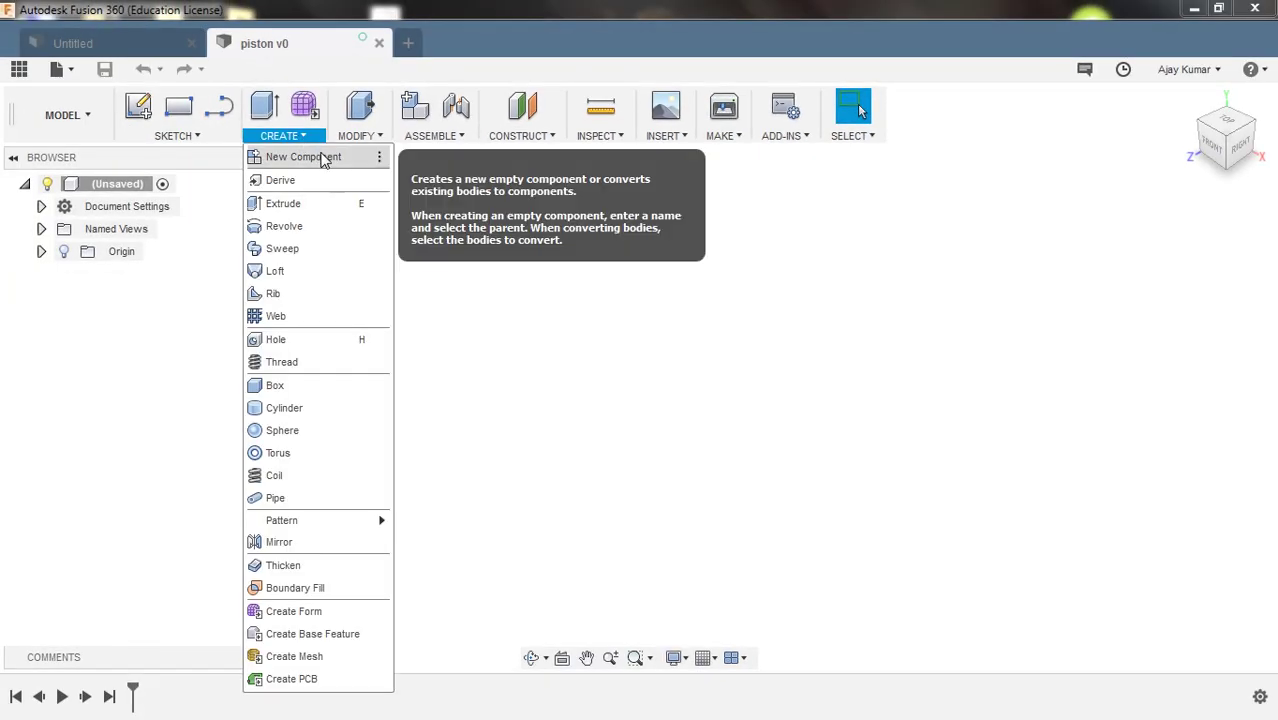
{"action": "left_click", "coordinate": [318, 156]}
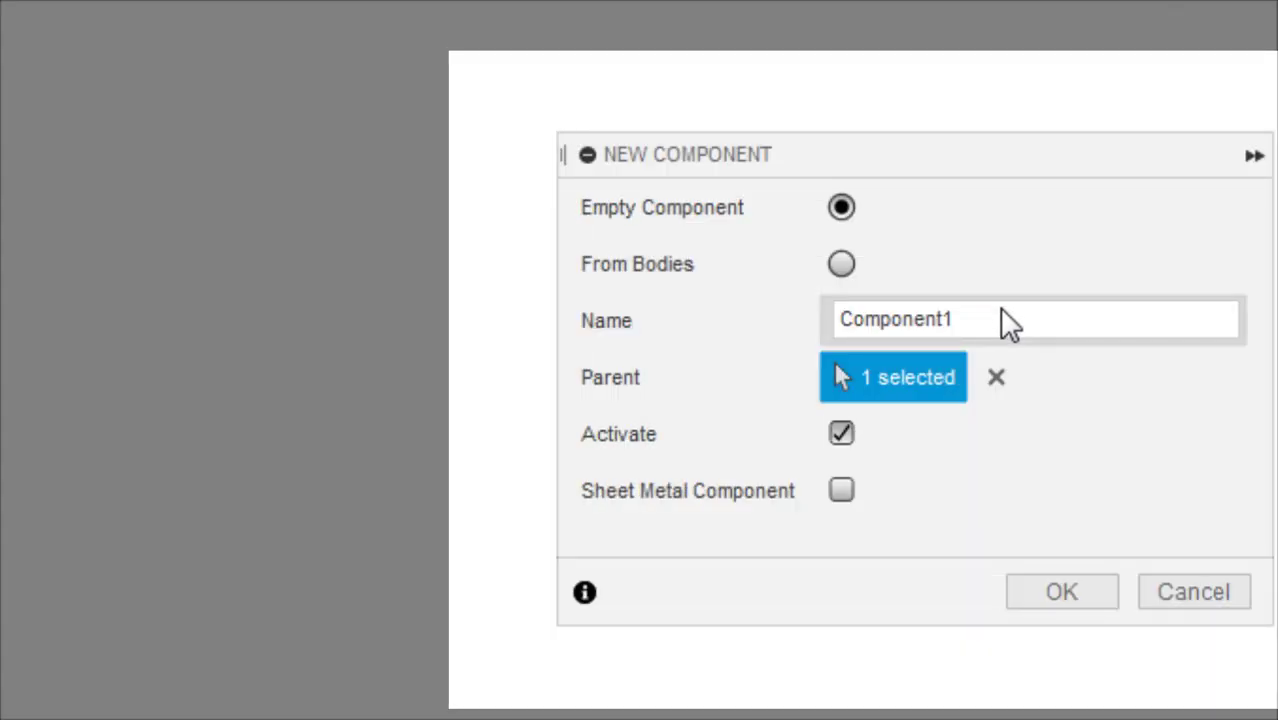
{"action": "left_click_drag", "start_coordinate": [999, 319], "coordinate": [767, 351]}
{"action": "type", "text": "piston"}
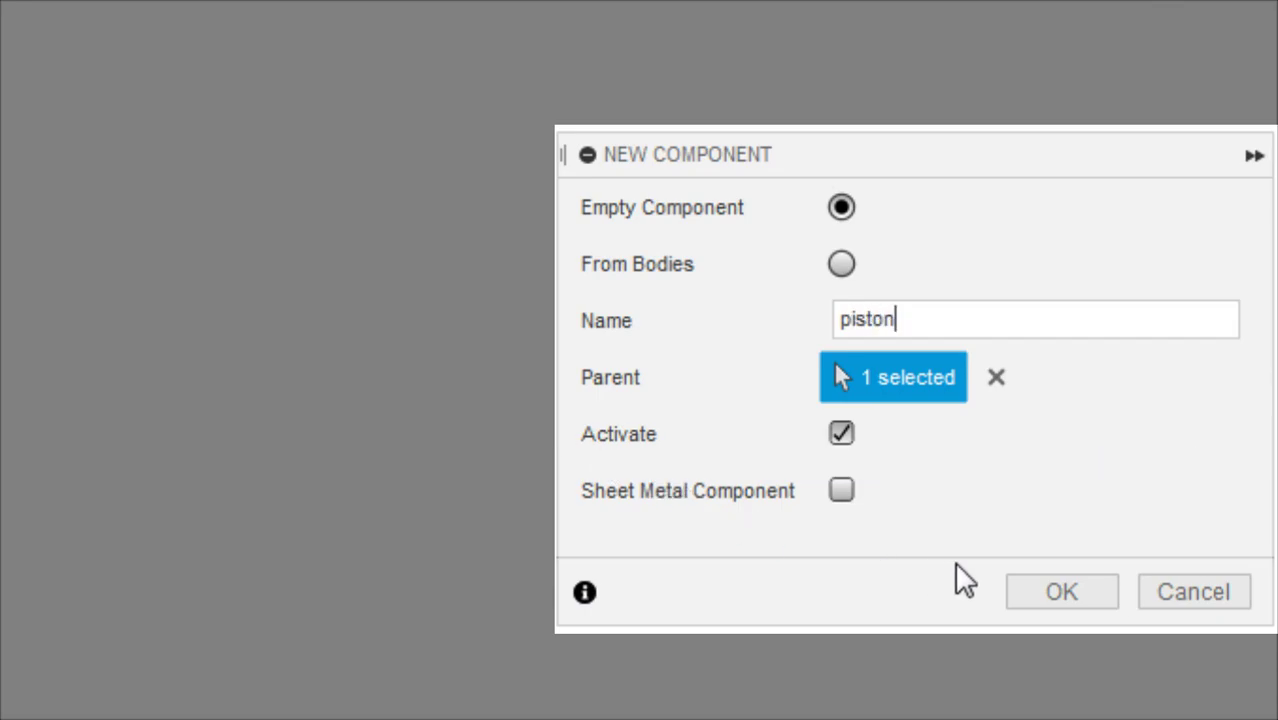
{"action": "left_click", "coordinate": [1016, 592]}
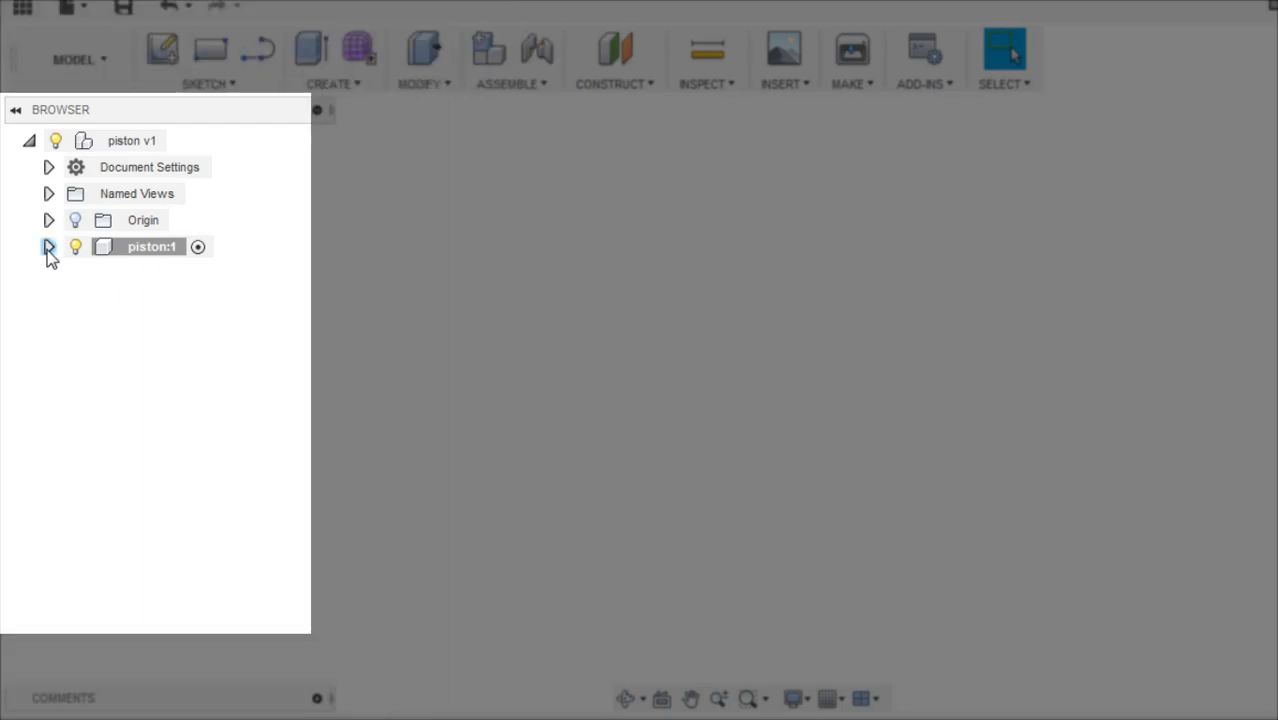
{"action": "left_click", "coordinate": [47, 248]}
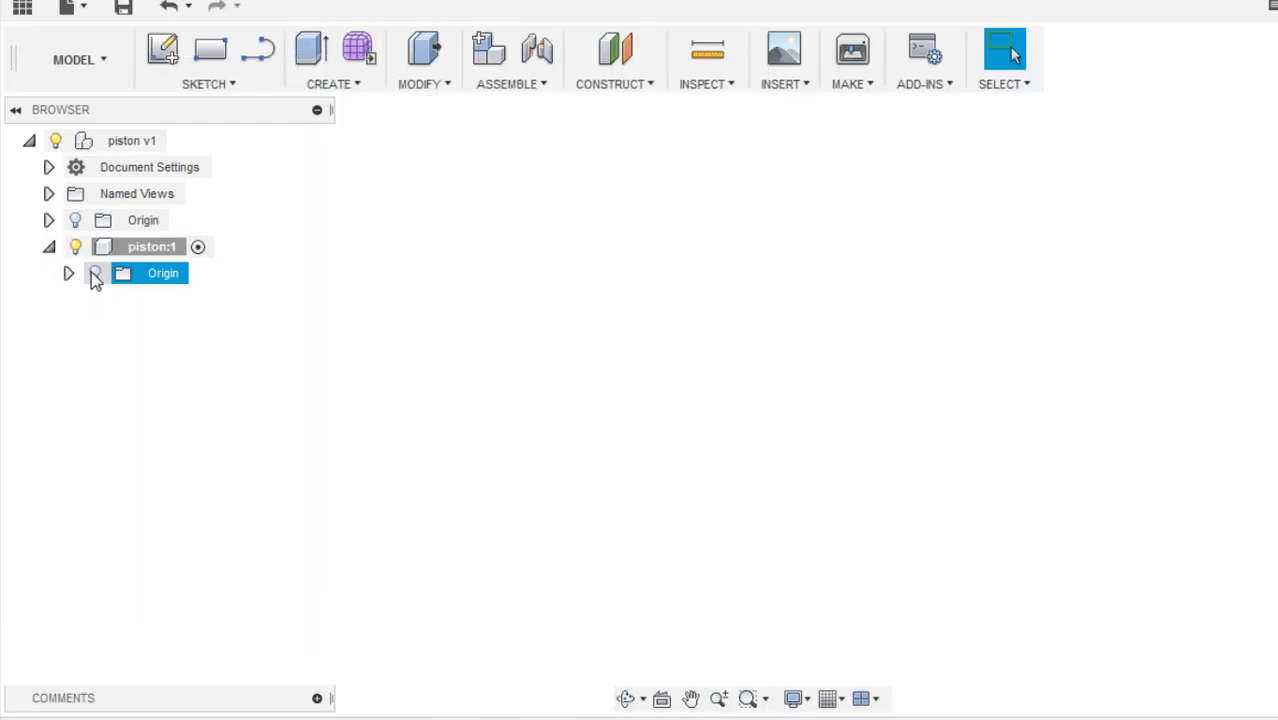
Step: Start a line sketch on the vertical origin plane with a tall edge rising from the origin
{"action": "left_click", "coordinate": [94, 274]}
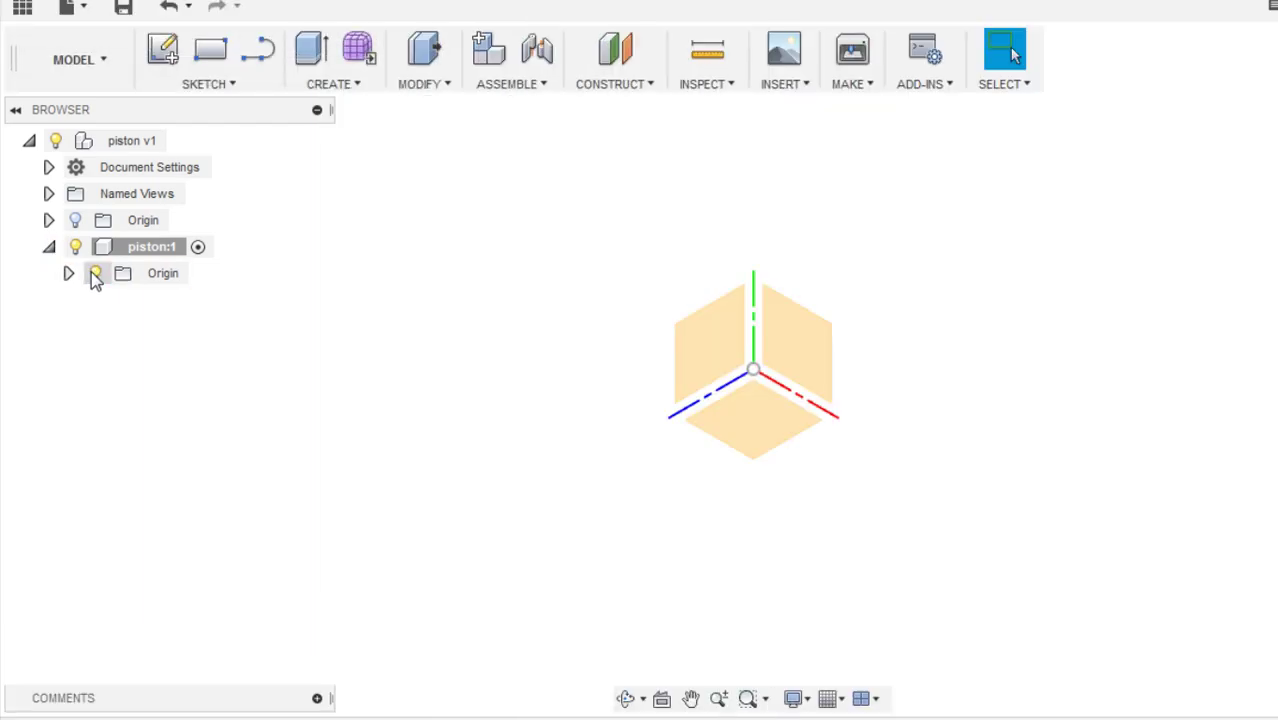
{"action": "left_click", "coordinate": [815, 337]}
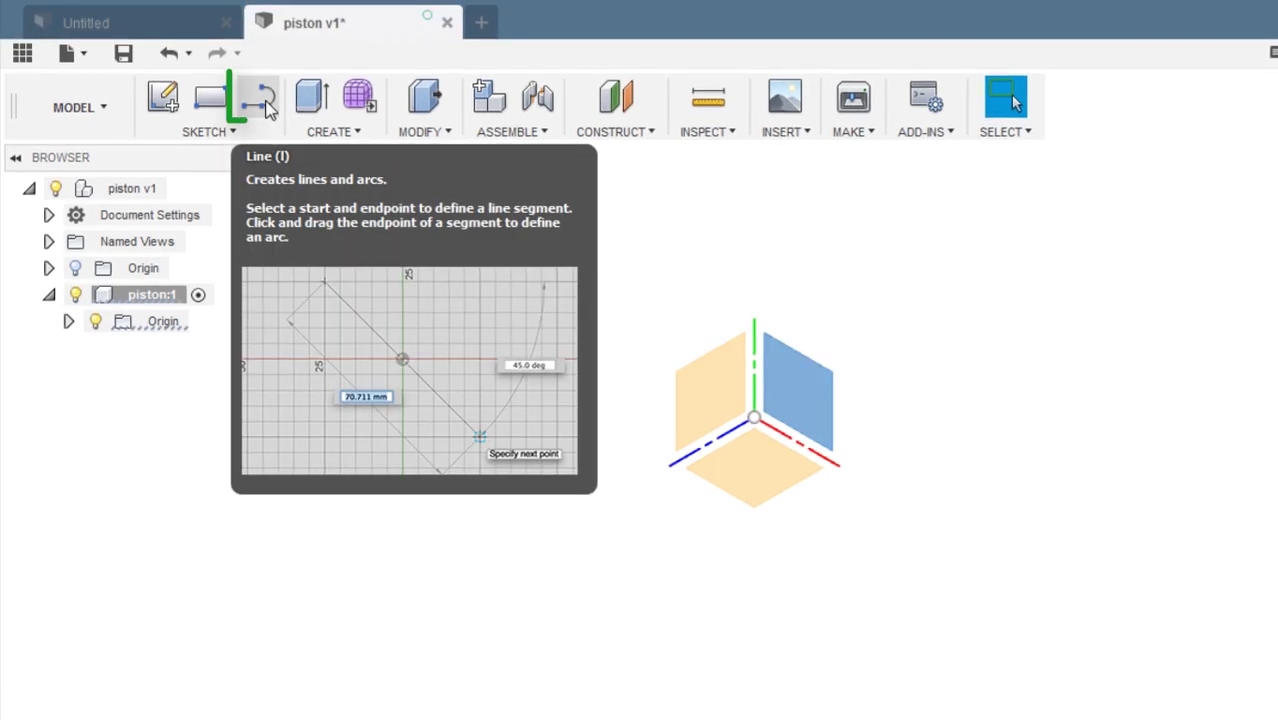
{"action": "left_click", "coordinate": [258, 50]}
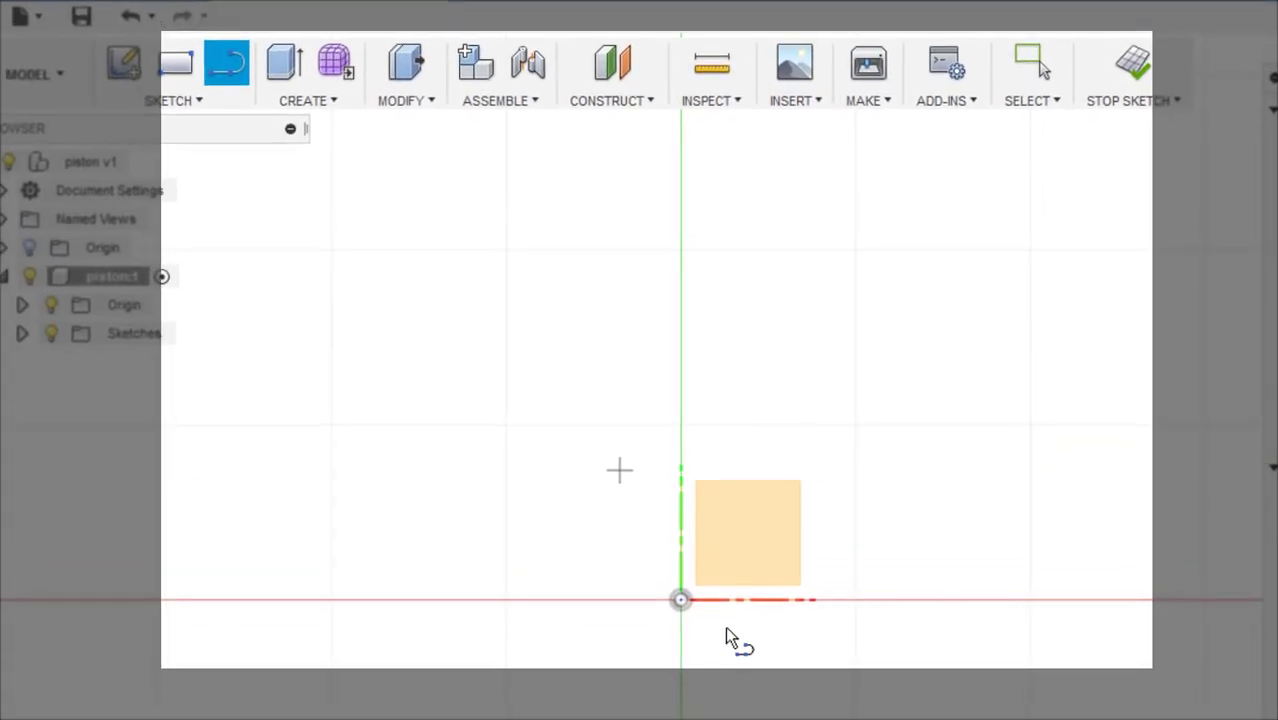
{"action": "left_click", "coordinate": [676, 604]}
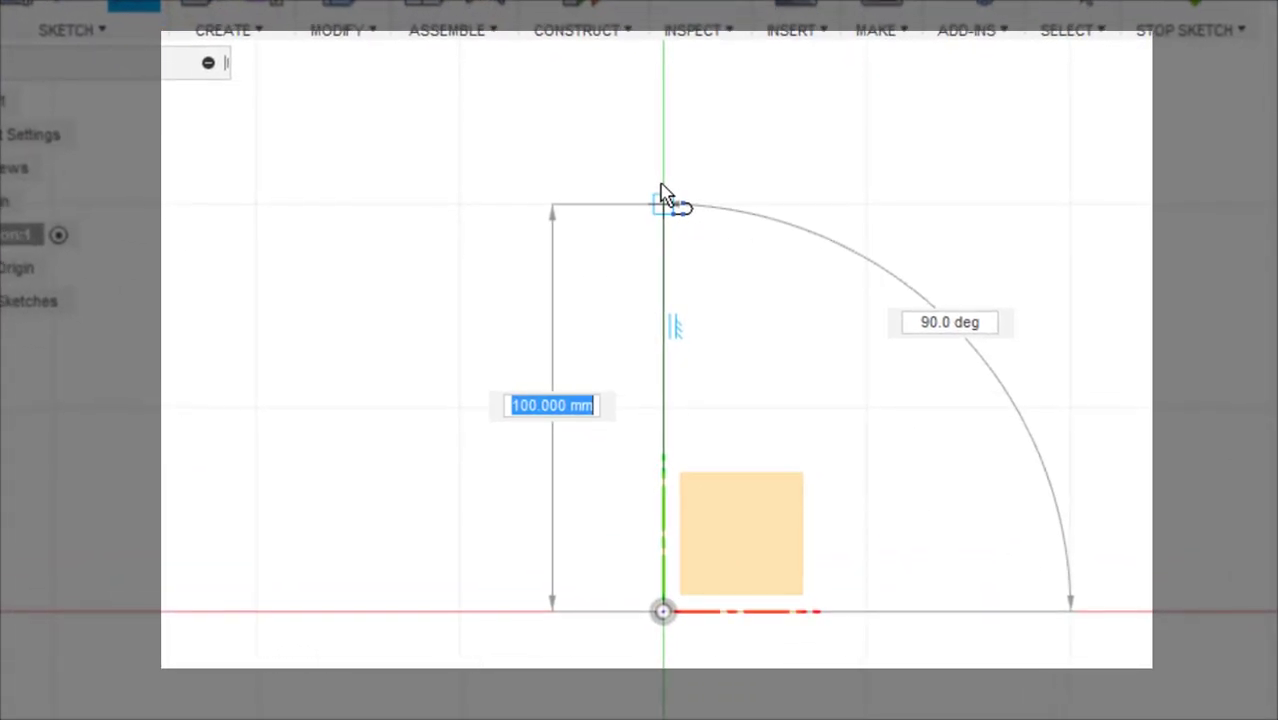
{"action": "left_click", "coordinate": [663, 185]}
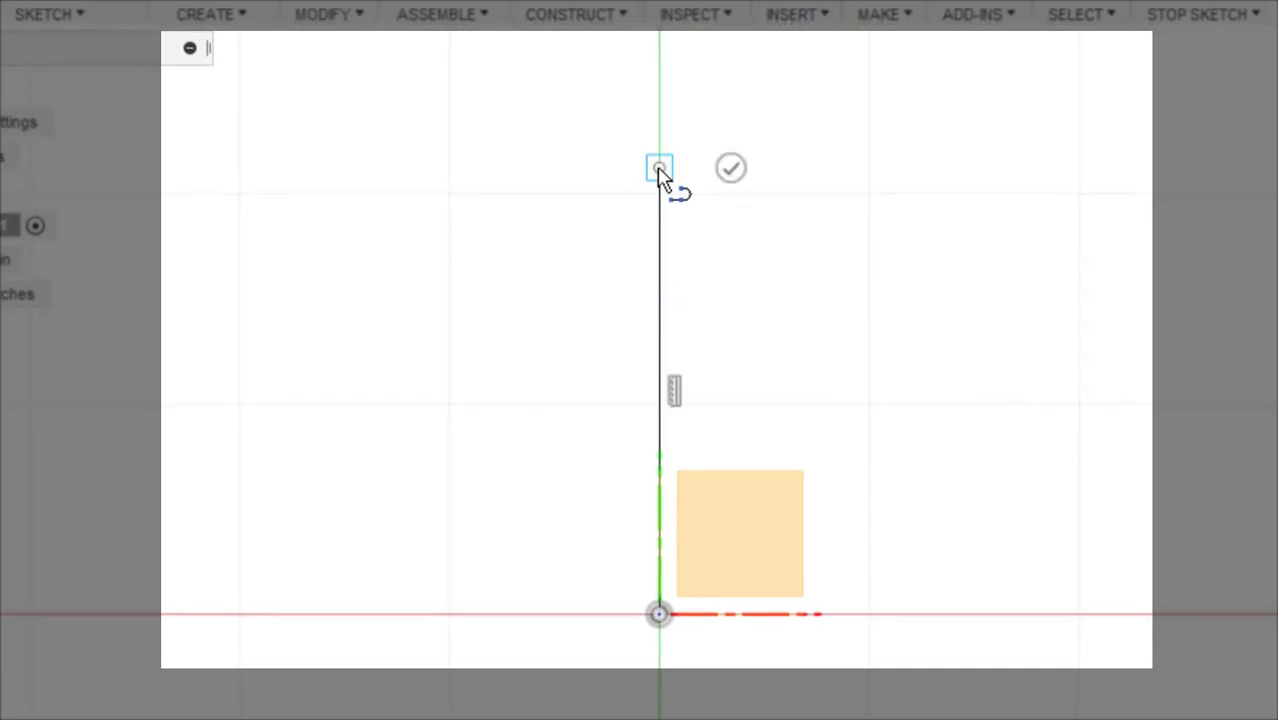
Step: Draw the top edge and the first ring-groove steps down the left side
{"action": "left_click", "coordinate": [392, 160]}
{"action": "left_click", "coordinate": [393, 186]}
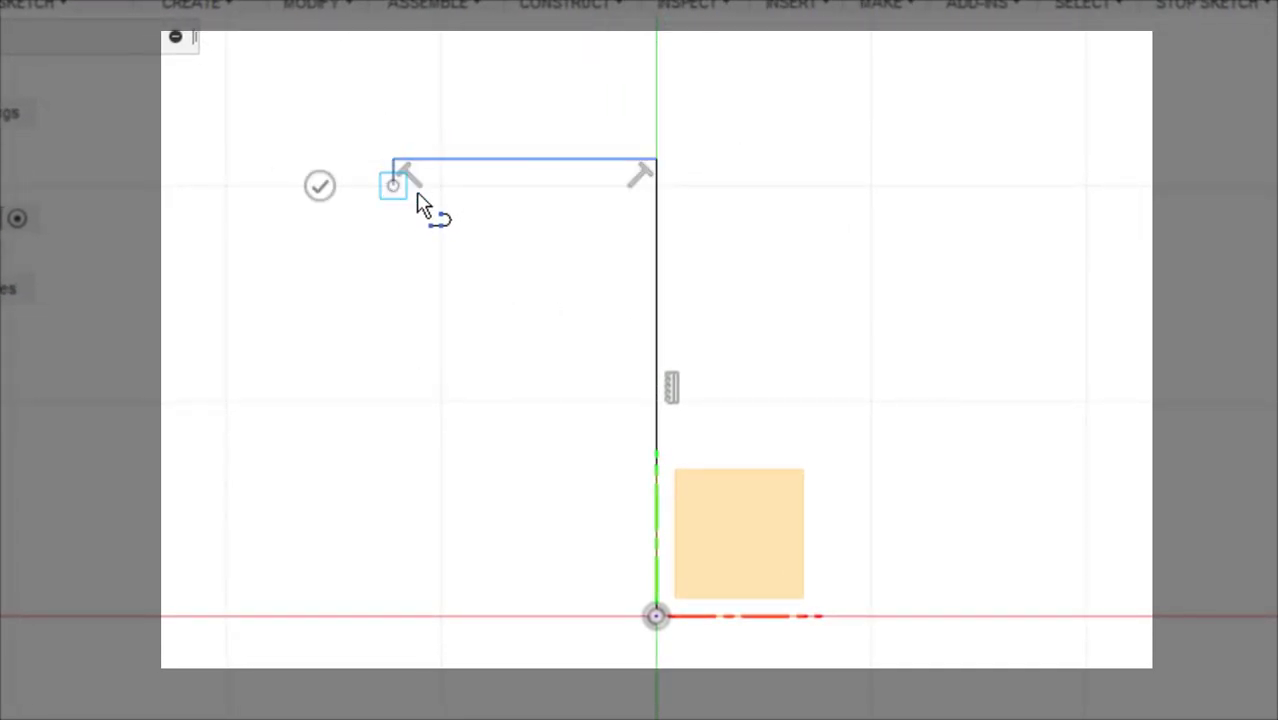
{"action": "left_click", "coordinate": [420, 192]}
{"action": "left_click", "coordinate": [416, 207]}
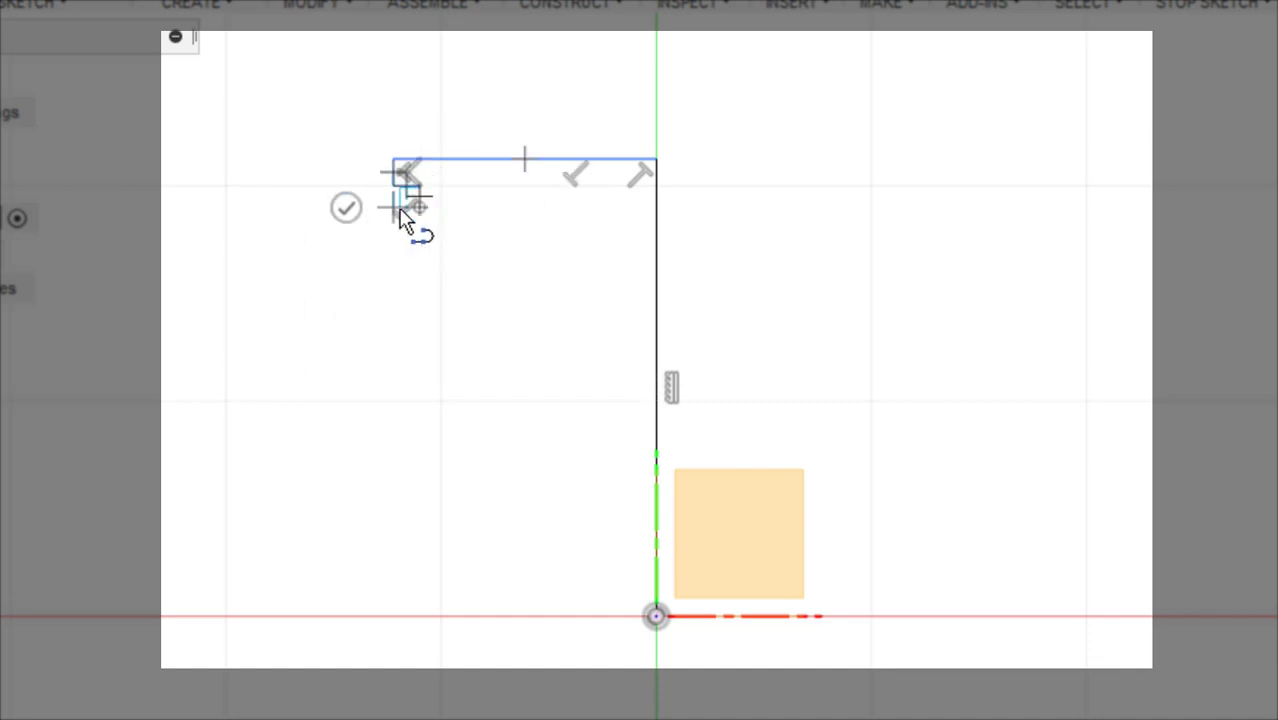
{"action": "left_click", "coordinate": [398, 208]}
{"action": "scroll", "coordinate": [398, 238], "scroll_direction": "up", "scroll_amount": 5}
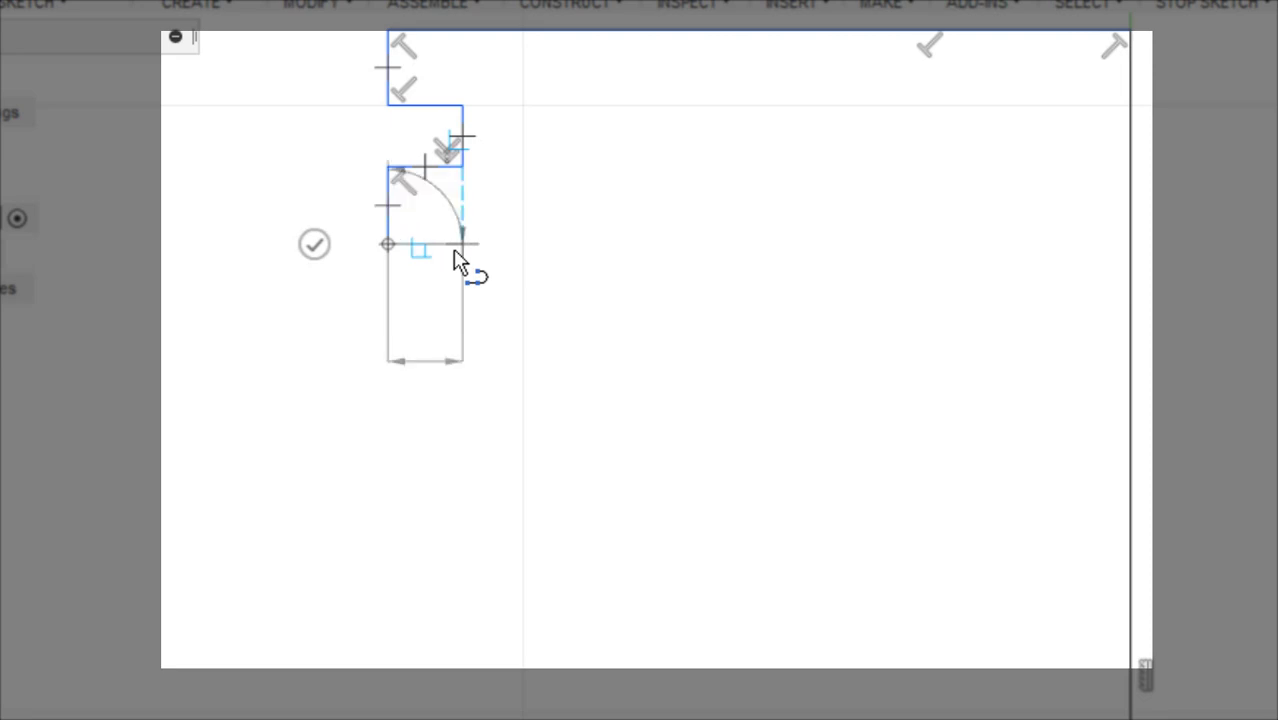
{"action": "left_click", "coordinate": [452, 248]}
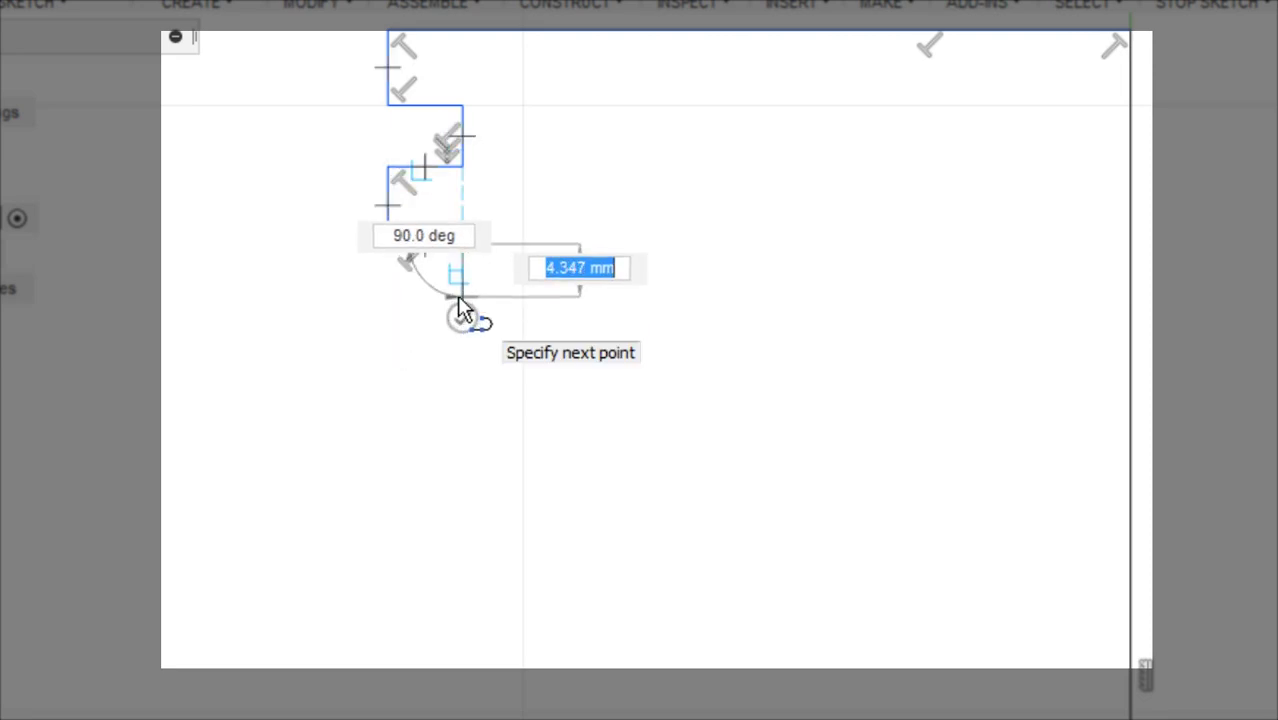
{"action": "left_click", "coordinate": [458, 350]}
{"action": "key", "text": "Escape"}
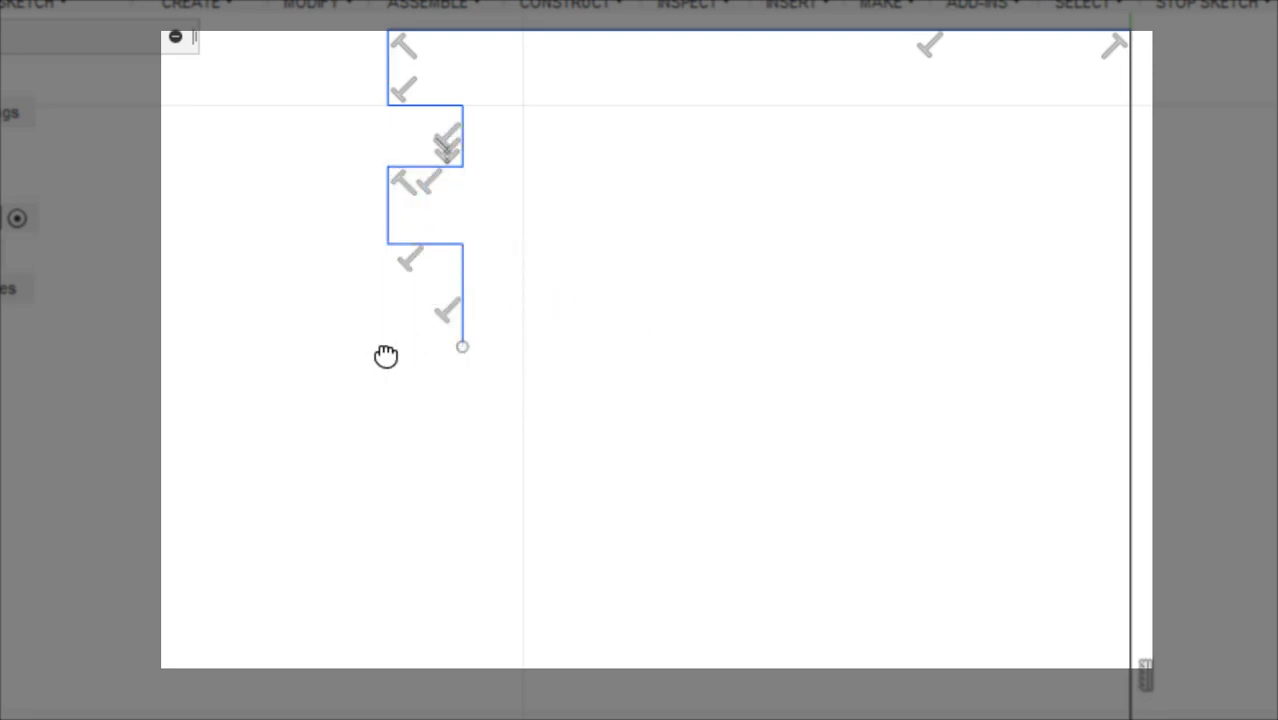
Step: Draw another ring-groove notch and the side segment below it
{"action": "left_click", "coordinate": [463, 347]}
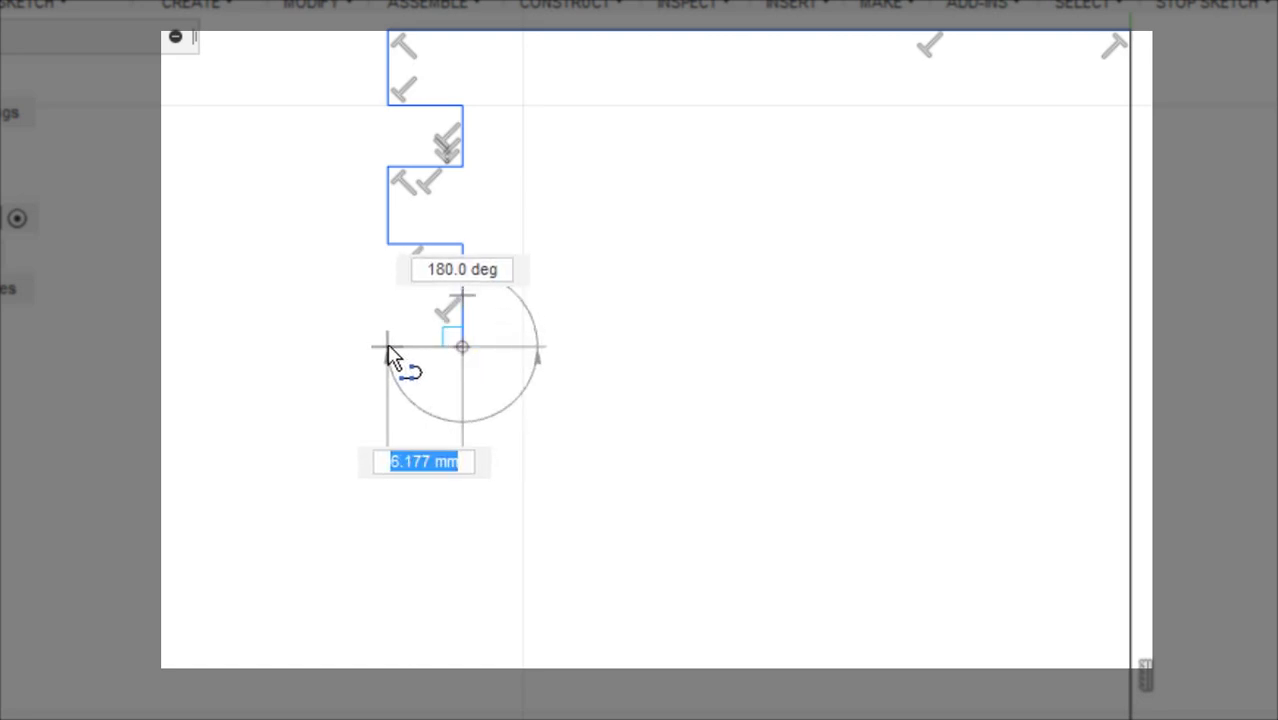
{"action": "left_click", "coordinate": [386, 347]}
{"action": "left_click", "coordinate": [388, 416]}
{"action": "left_click", "coordinate": [462, 418]}
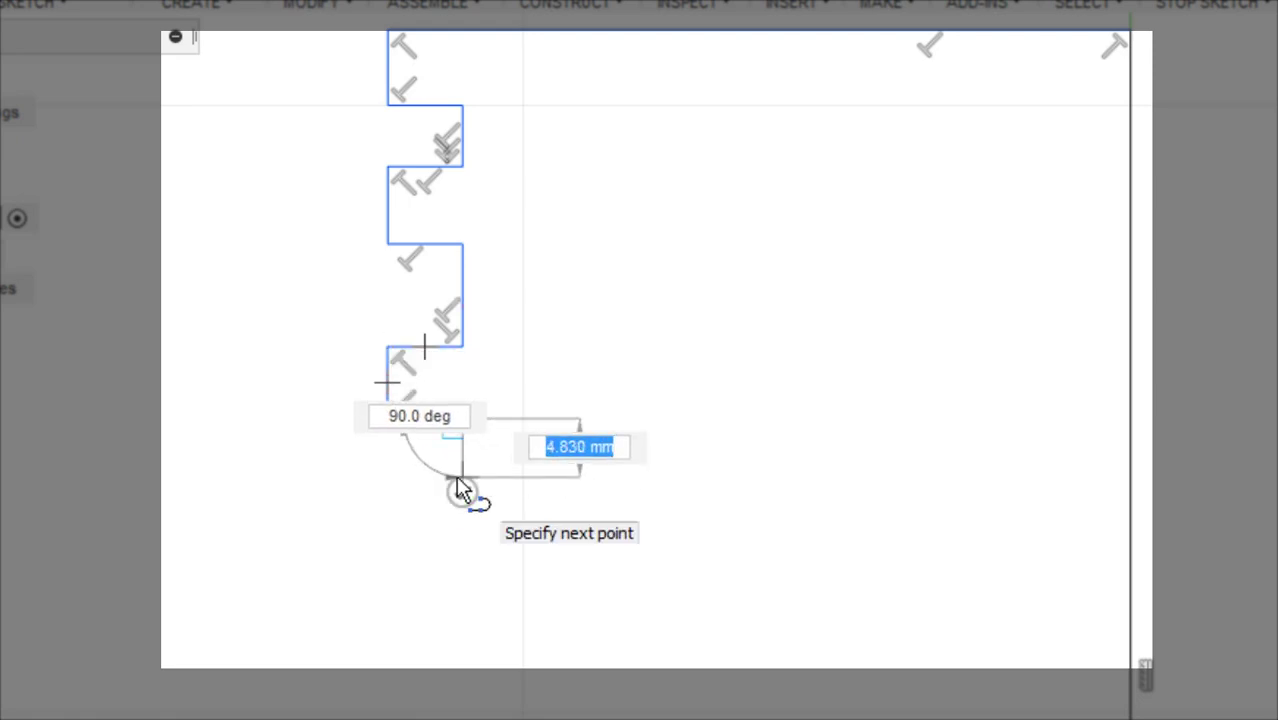
{"action": "double_click", "coordinate": [462, 470]}
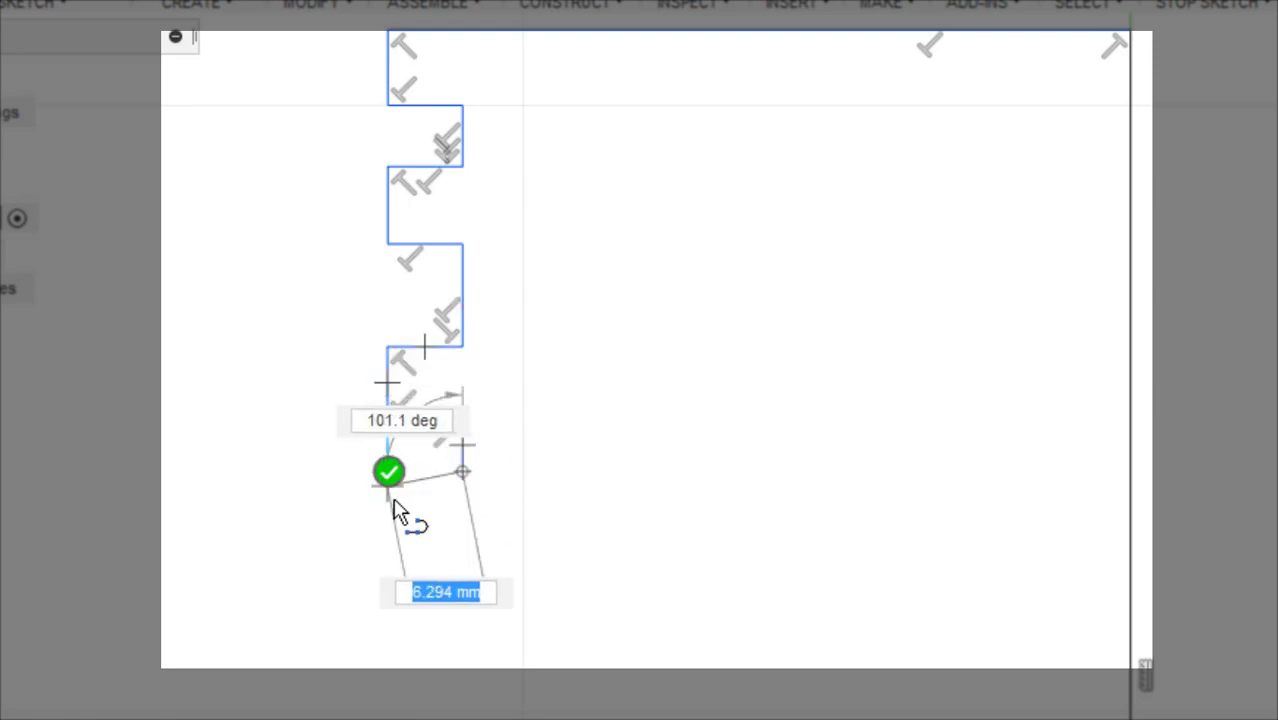
{"action": "scroll", "coordinate": [390, 472], "scroll_direction": "up", "scroll_amount": 4}
{"action": "left_click", "coordinate": [392, 474]}
Step: Run the left edge down to the bottom and close the profile at the origin
{"action": "scroll", "coordinate": [400, 530], "scroll_direction": "down", "scroll_amount": 2}
{"action": "scroll", "coordinate": [410, 580], "scroll_direction": "down", "scroll_amount": 3}
{"action": "middle_click_drag", "start_coordinate": [425, 599], "coordinate": [419, 271]}
{"action": "scroll", "coordinate": [410, 310], "scroll_direction": "down", "scroll_amount": 2}
{"action": "scroll", "coordinate": [403, 350], "scroll_direction": "down", "scroll_amount": 2}
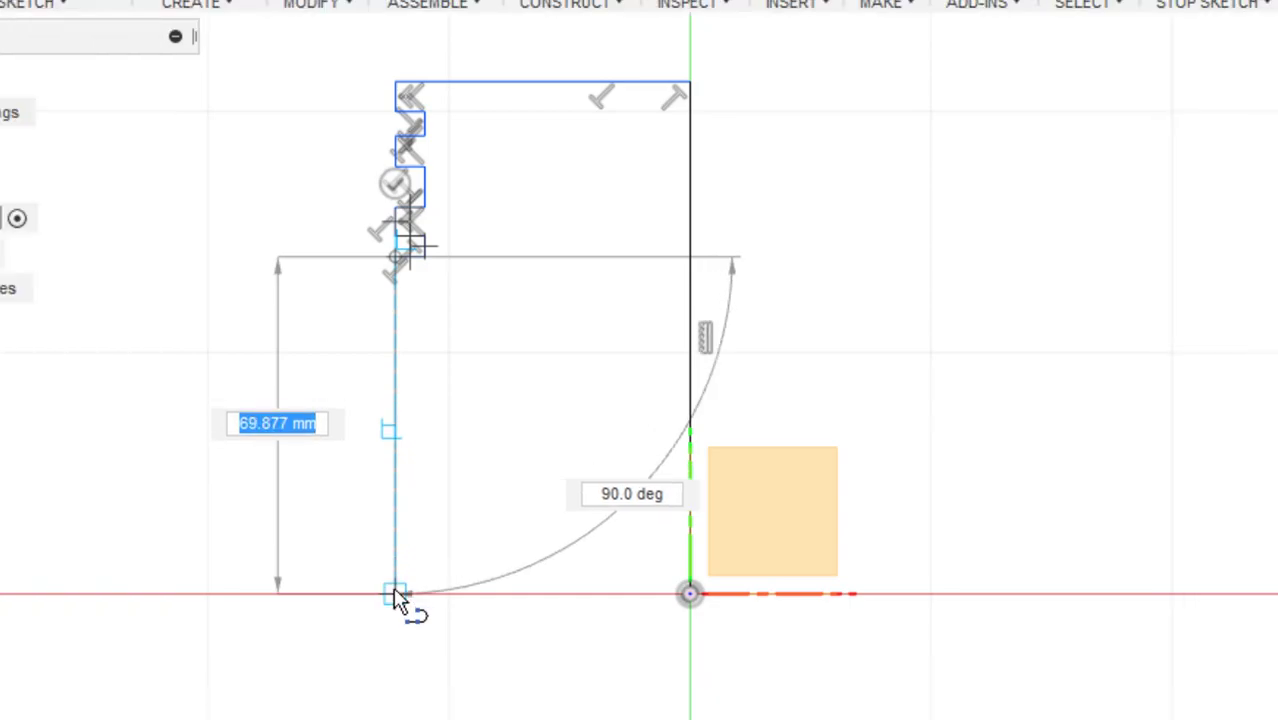
{"action": "left_click", "coordinate": [396, 595]}
{"action": "left_click", "coordinate": [690, 594]}
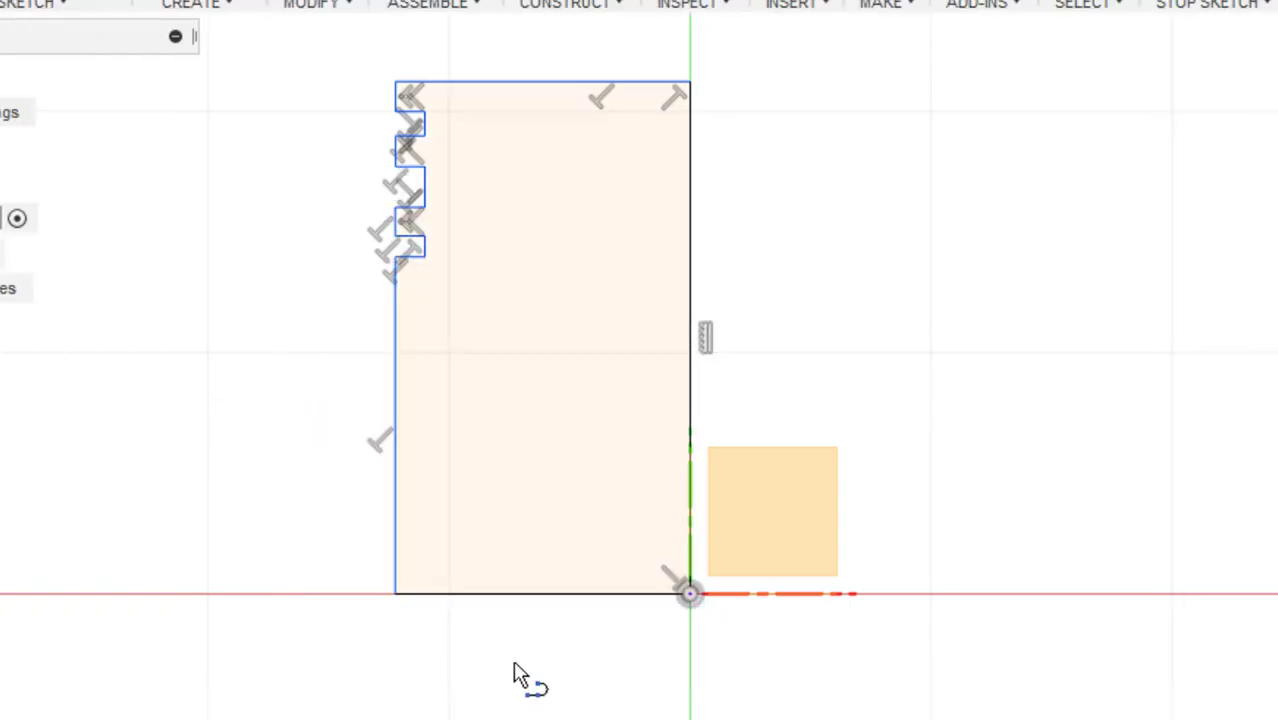
Step: Drag the profile's top edge upward, nudge the lower left edge, and move the Sketch Palette aside
{"action": "scroll", "coordinate": [490, 618], "scroll_direction": "down", "scroll_amount": 1}
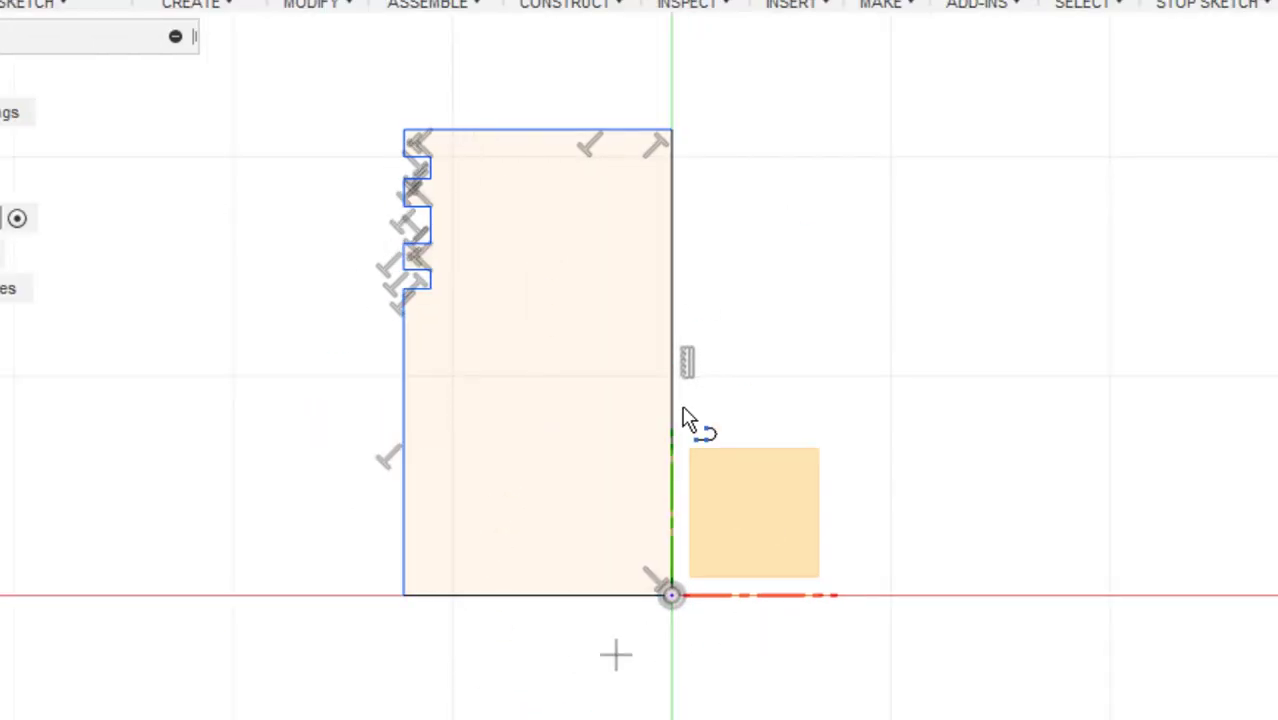
{"action": "key", "text": "Escape"}
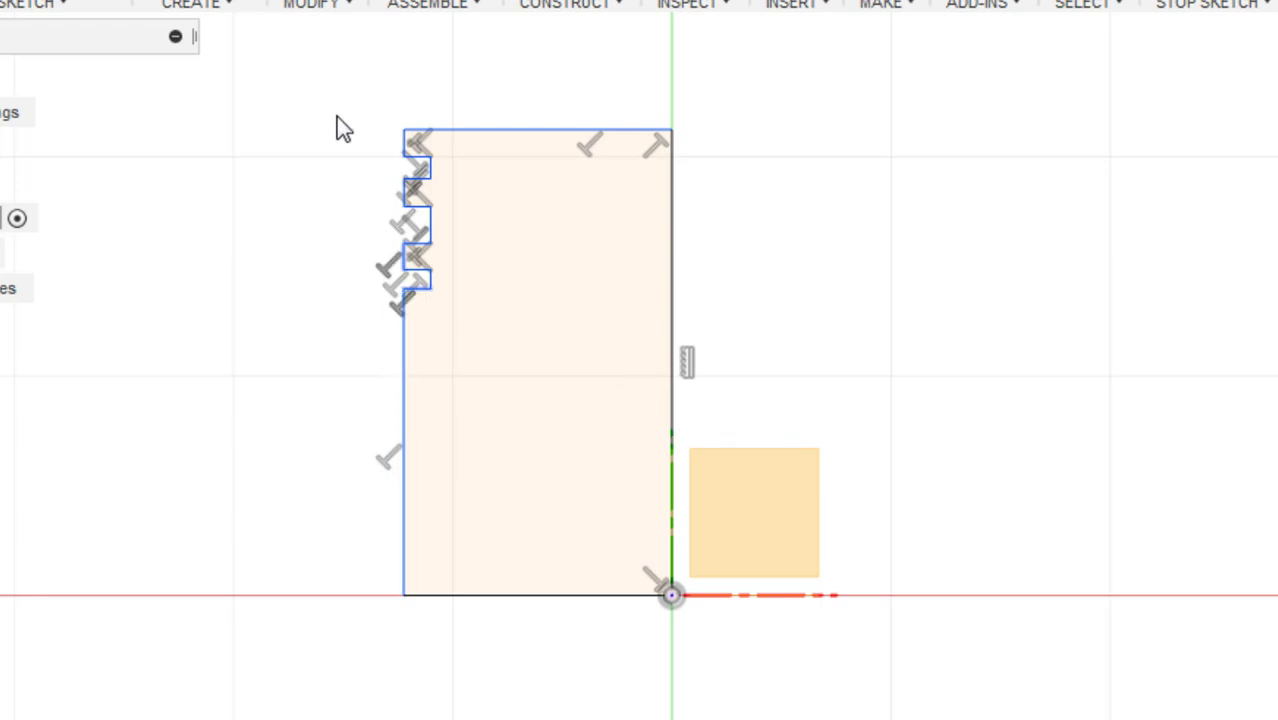
{"action": "middle_click_drag", "start_coordinate": [336, 116], "coordinate": [300, 222]}
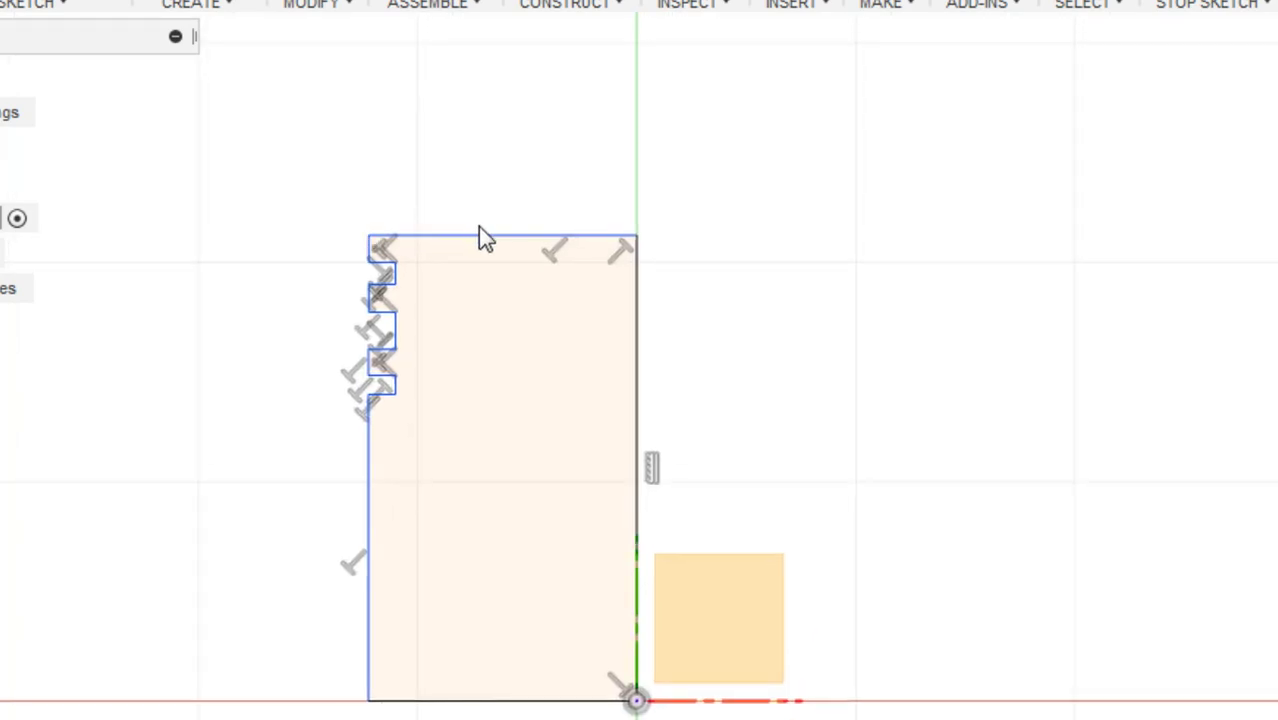
{"action": "left_click_drag", "start_coordinate": [485, 235], "coordinate": [491, 134]}
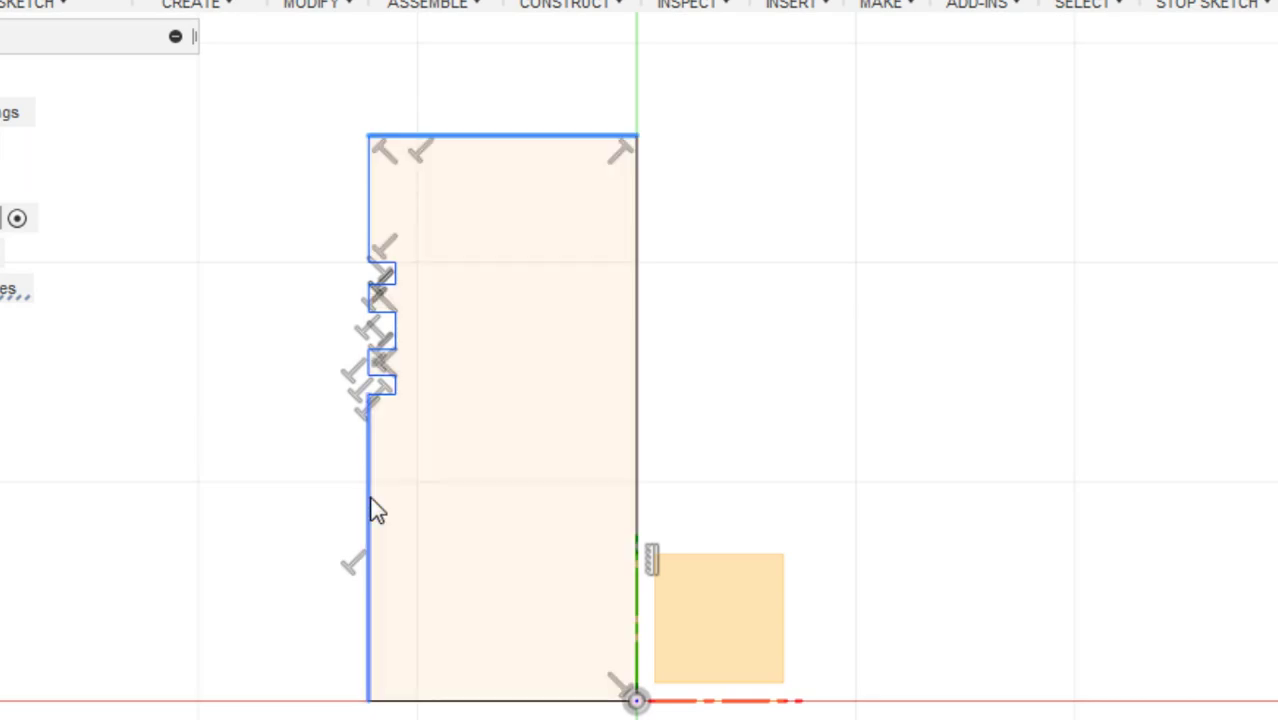
{"action": "mouse_move", "coordinate": [371, 510]}
{"action": "left_mouse_down"}
{"action": "mouse_move", "coordinate": [422, 508]}
{"action": "mouse_move", "coordinate": [366, 514]}
{"action": "left_mouse_up"}
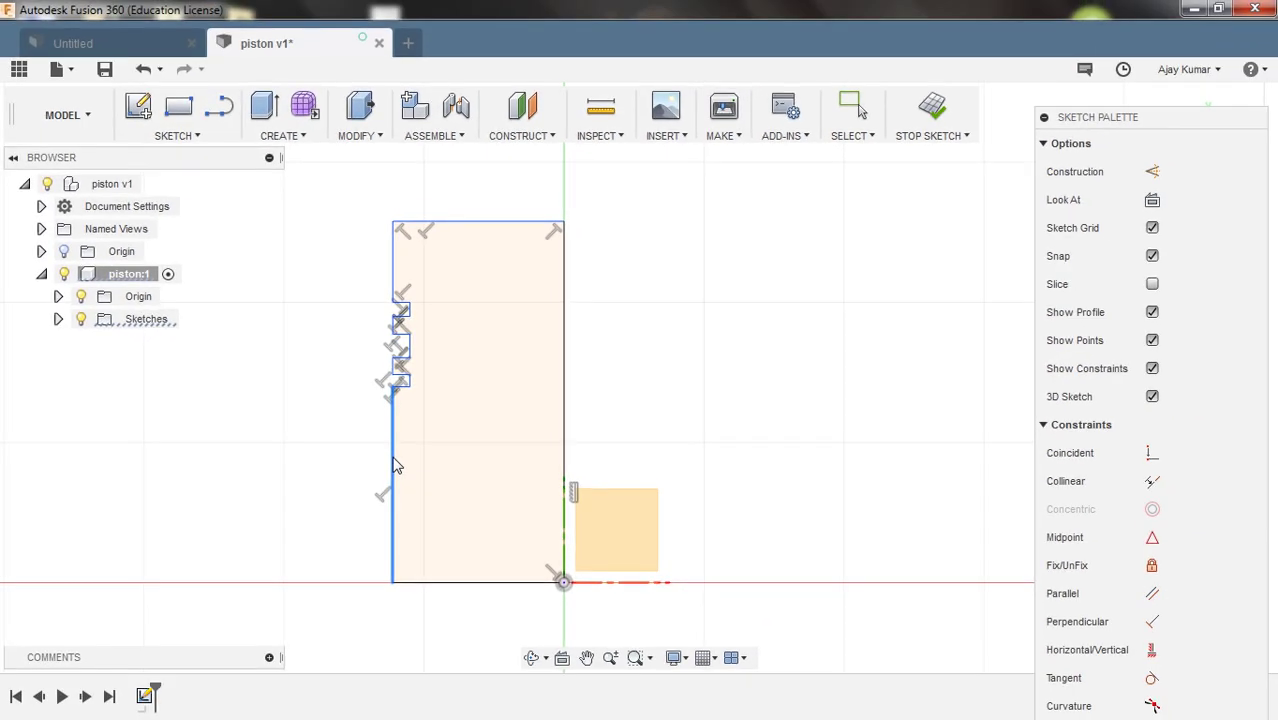
{"action": "left_click", "coordinate": [742, 401]}
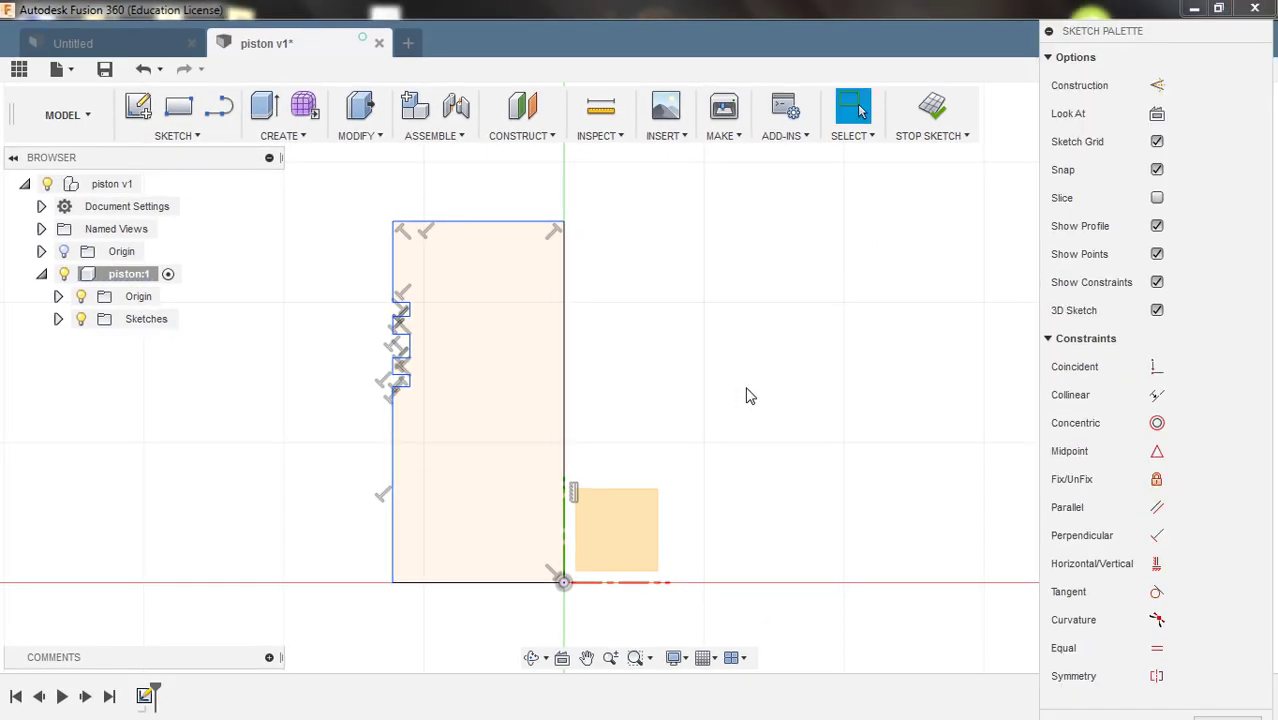
{"action": "left_click_drag", "start_coordinate": [1133, 36], "coordinate": [1126, 102]}
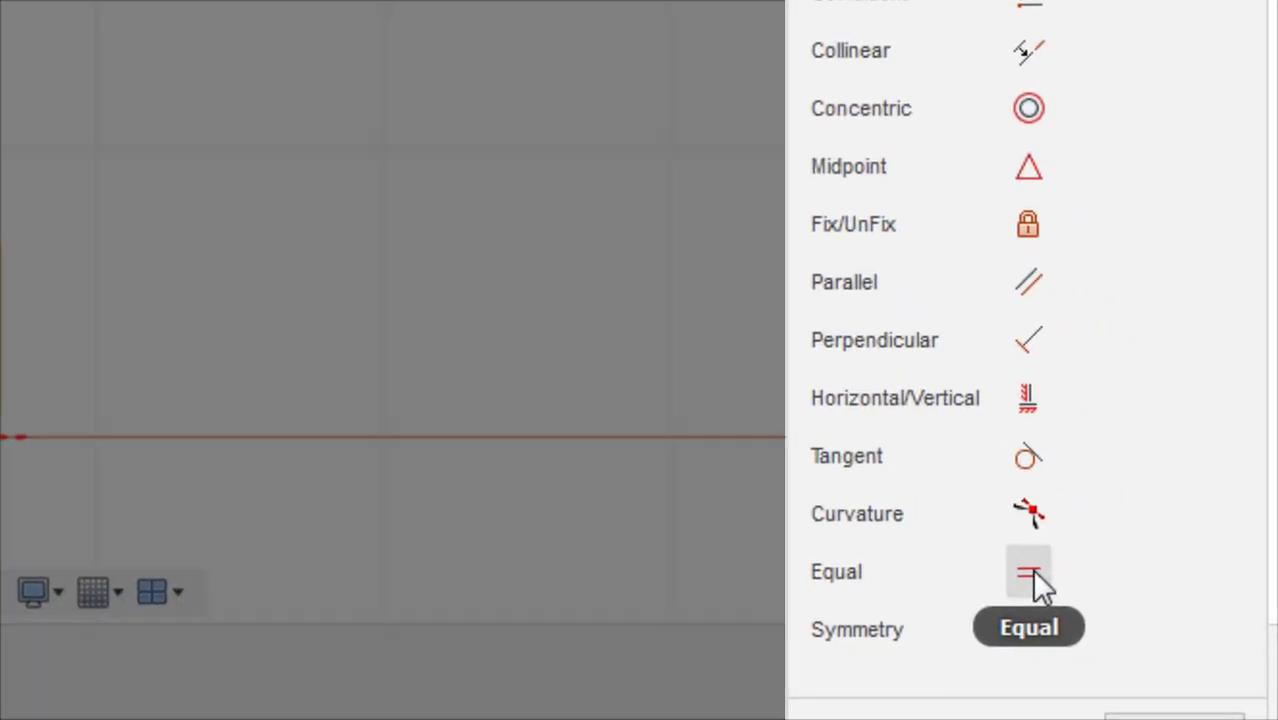
Step: Make the profile's top edge equal in length to its bottom edge
{"action": "left_click", "coordinate": [1029, 574]}
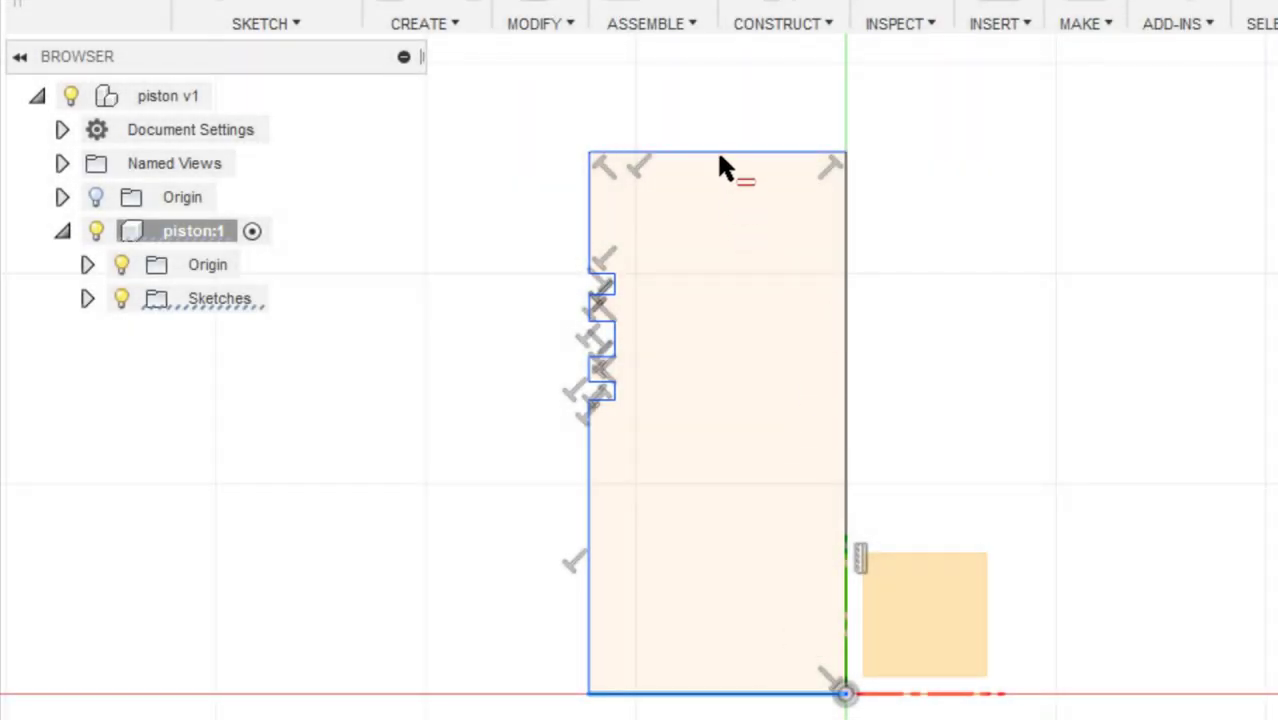
{"action": "left_click", "coordinate": [717, 153]}
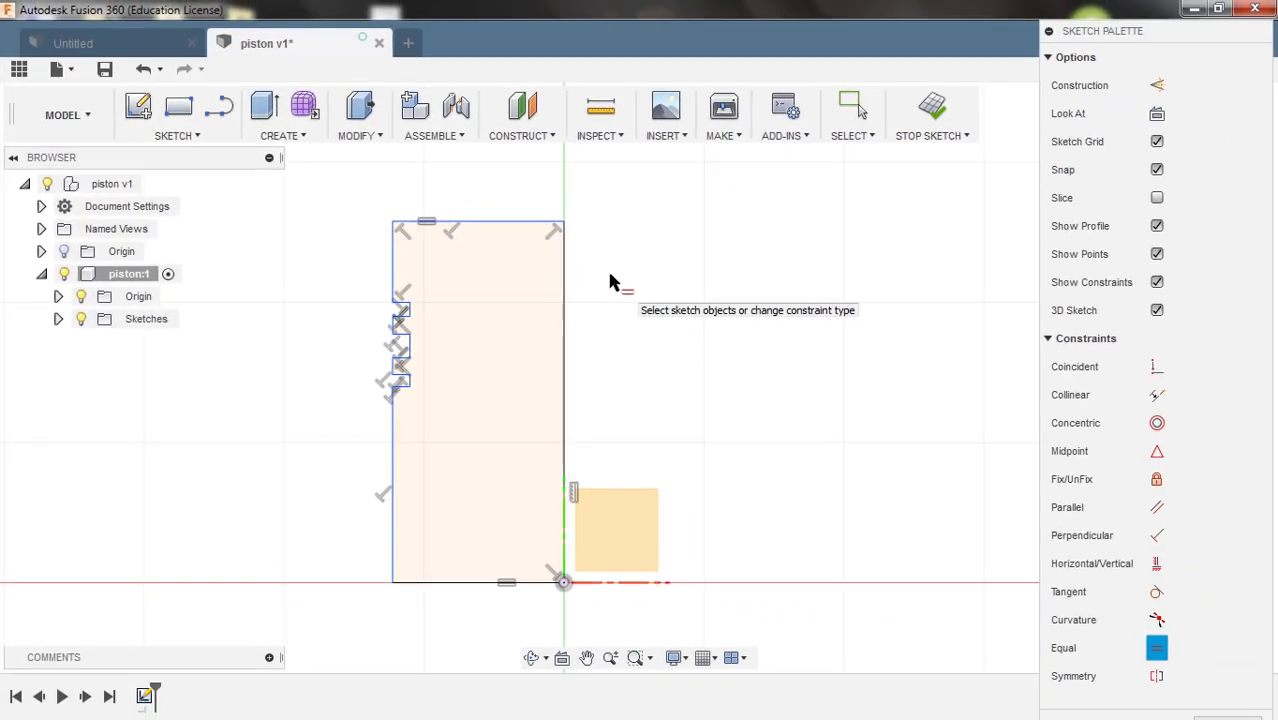
{"action": "key", "text": "Escape"}
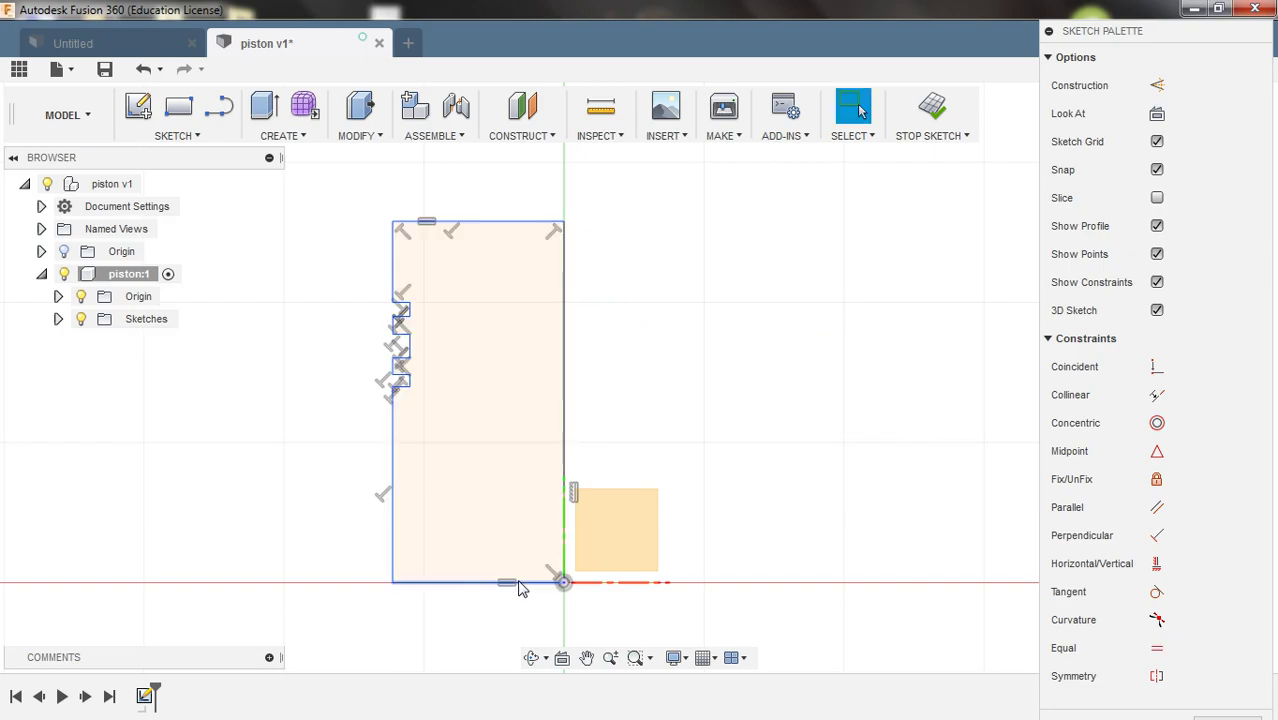
{"action": "scroll", "coordinate": [382, 314], "scroll_direction": "up", "scroll_amount": 4}
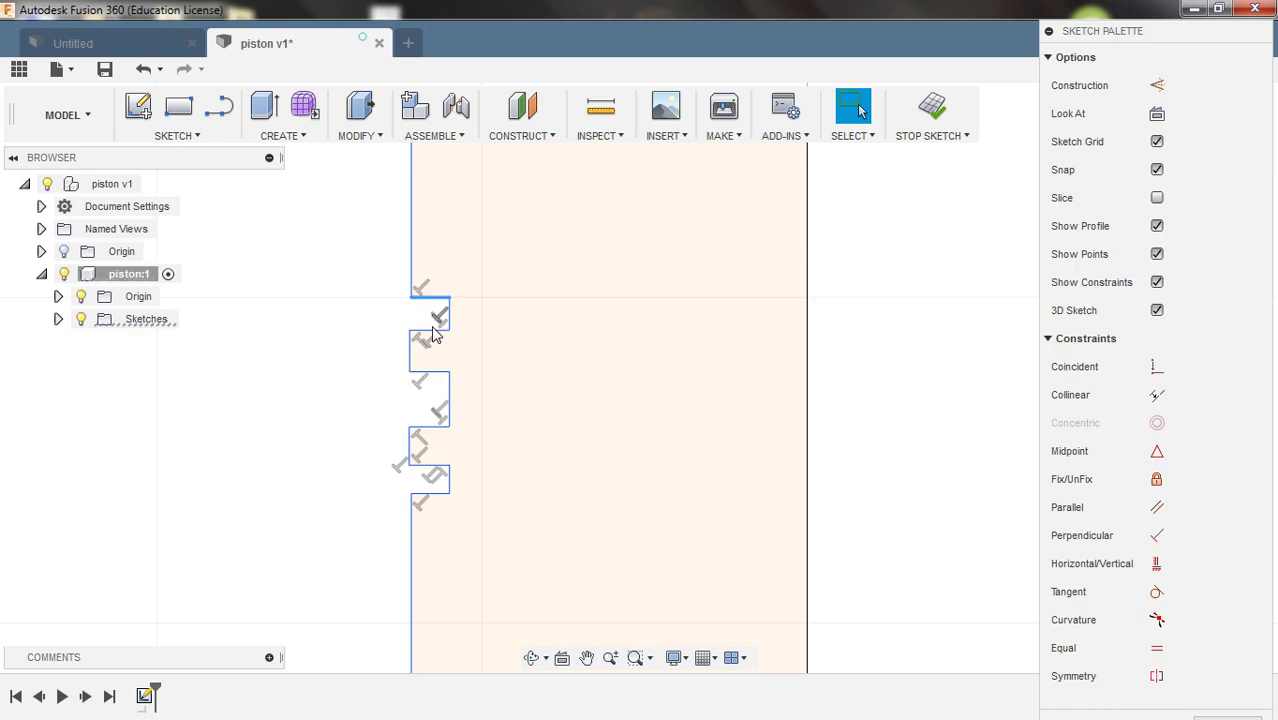
Step: Make the selected horizontal groove lines equal in length
{"action": "left_click", "coordinate": [434, 331]}
{"action": "left_click", "coordinate": [437, 372], "text": "ctrl"}
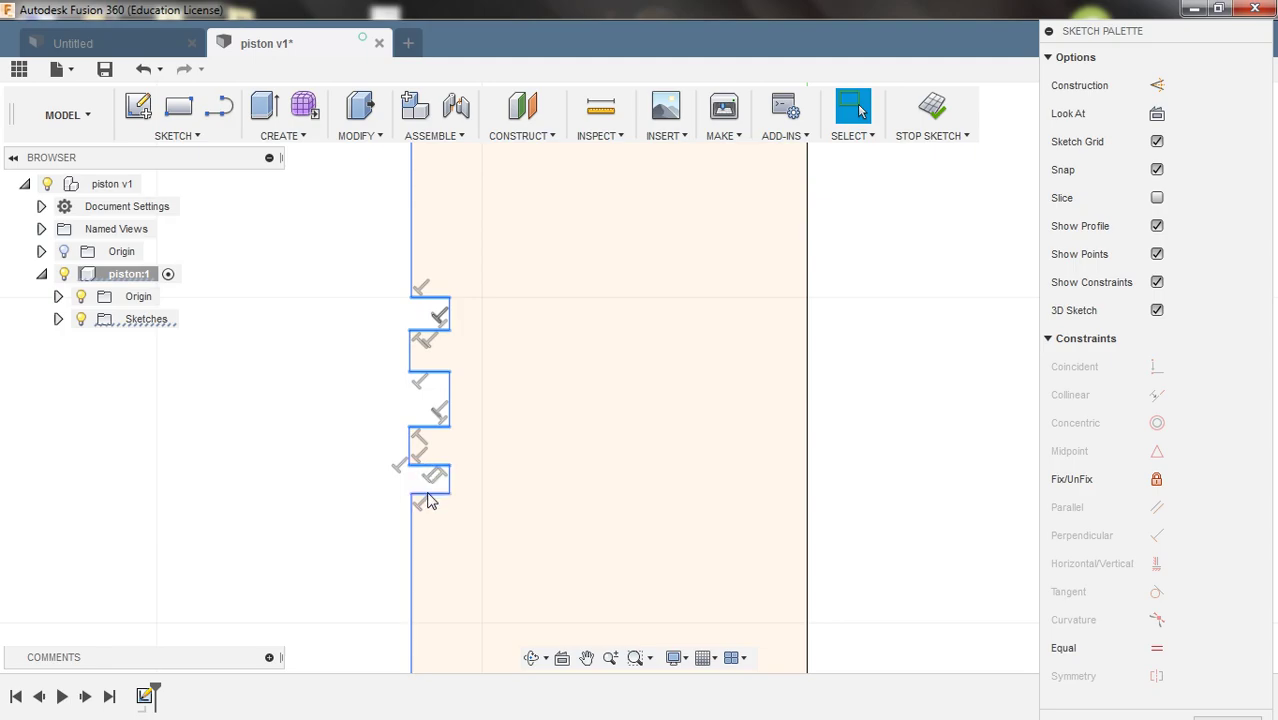
{"action": "right_click", "coordinate": [300, 328]}
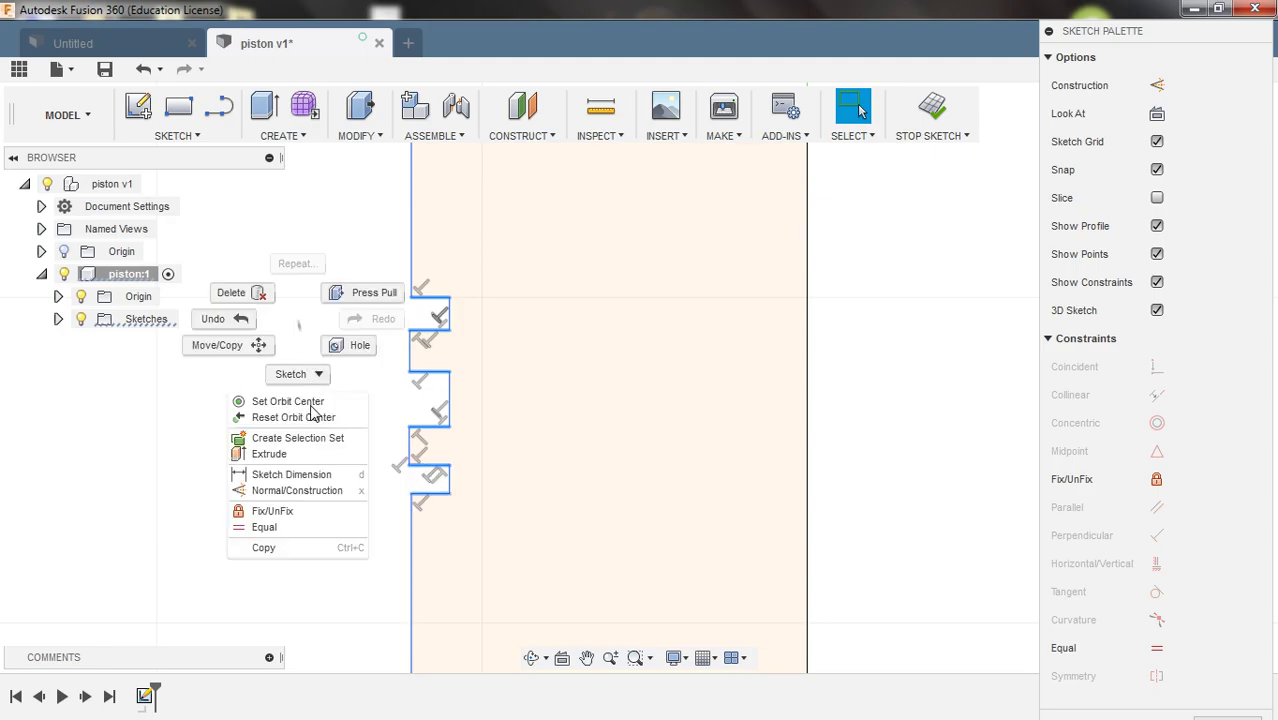
{"action": "left_click", "coordinate": [290, 528]}
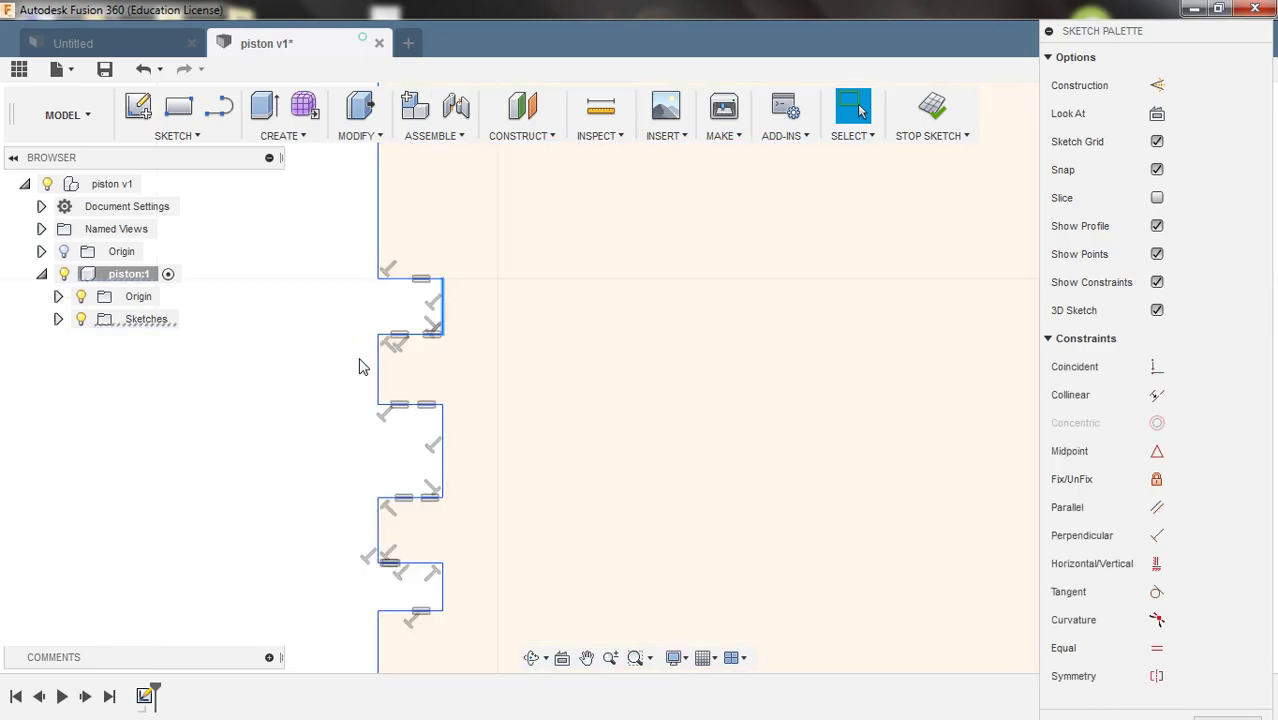
Step: Make the groove's vertical segments equal in length
{"action": "left_click", "coordinate": [377, 373]}
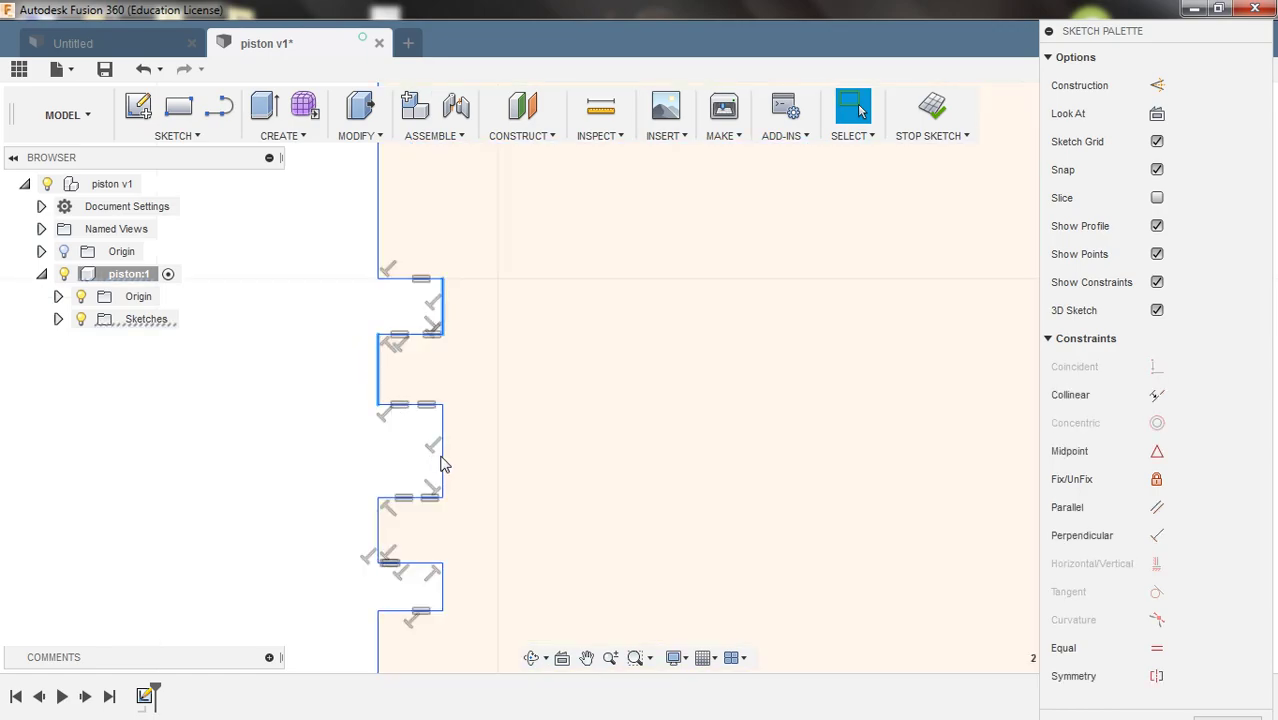
{"action": "left_click", "coordinate": [372, 522]}
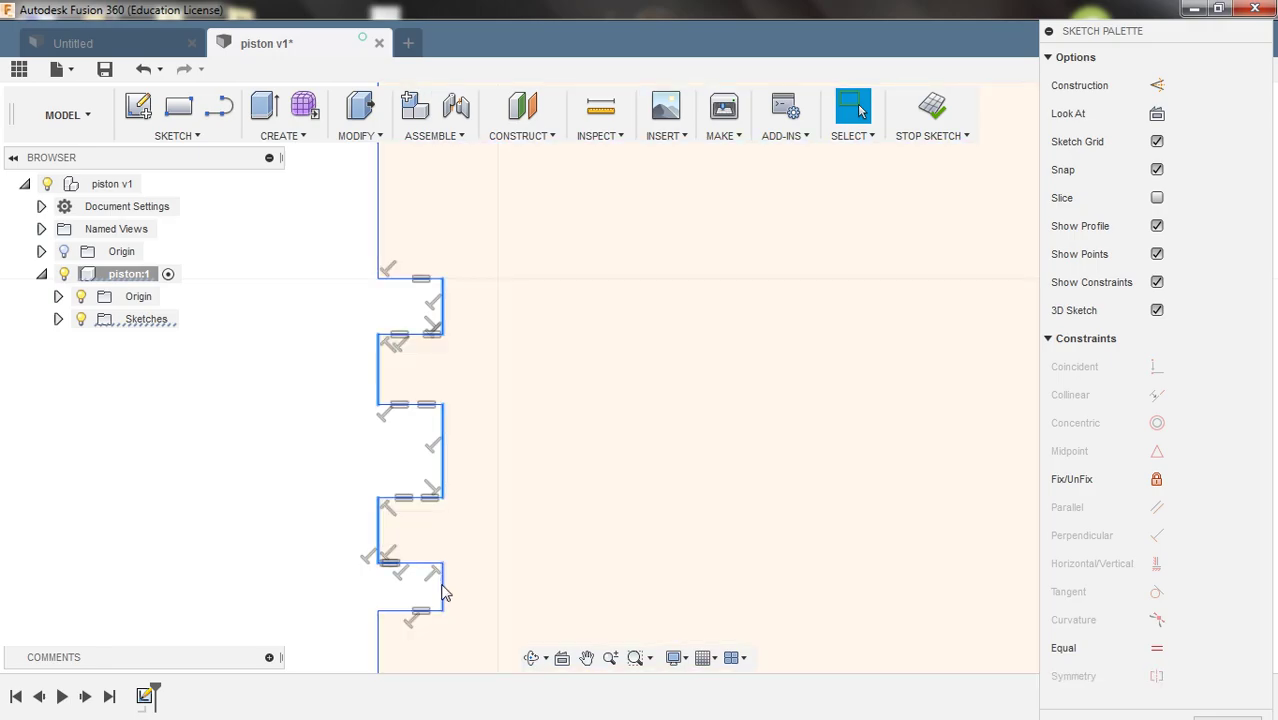
{"action": "right_click", "coordinate": [203, 329]}
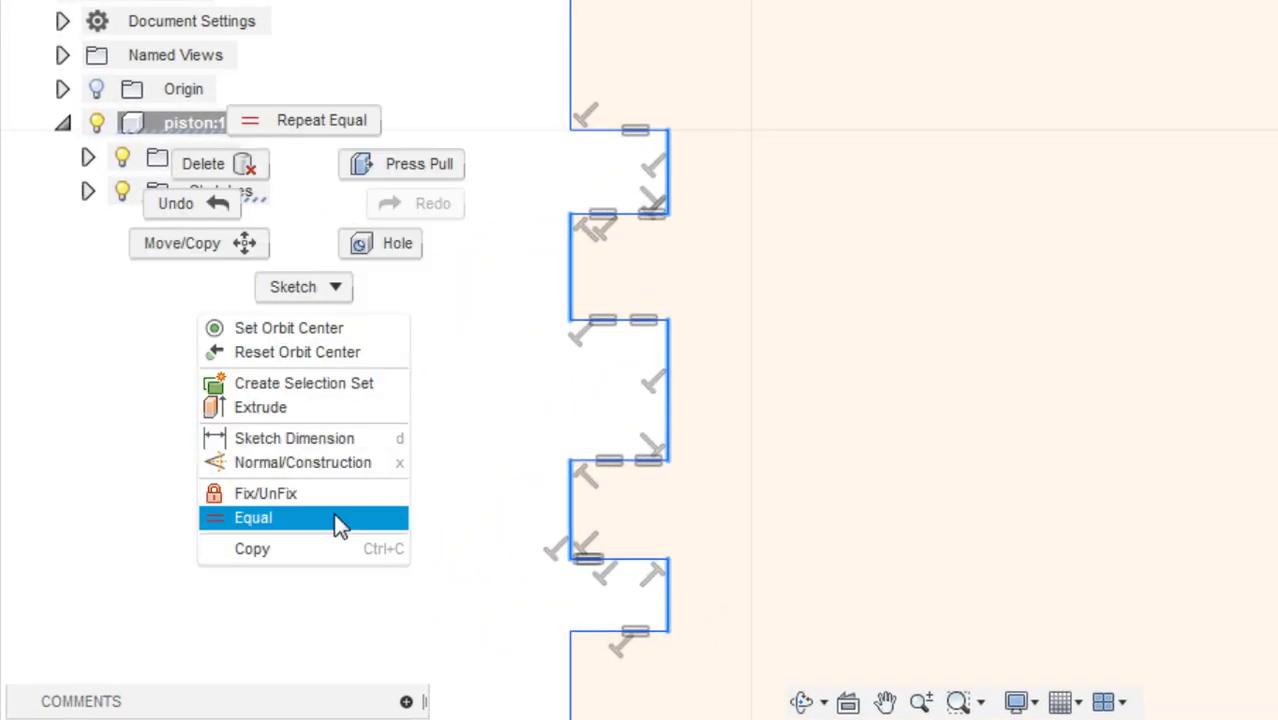
{"action": "left_click", "coordinate": [338, 520]}
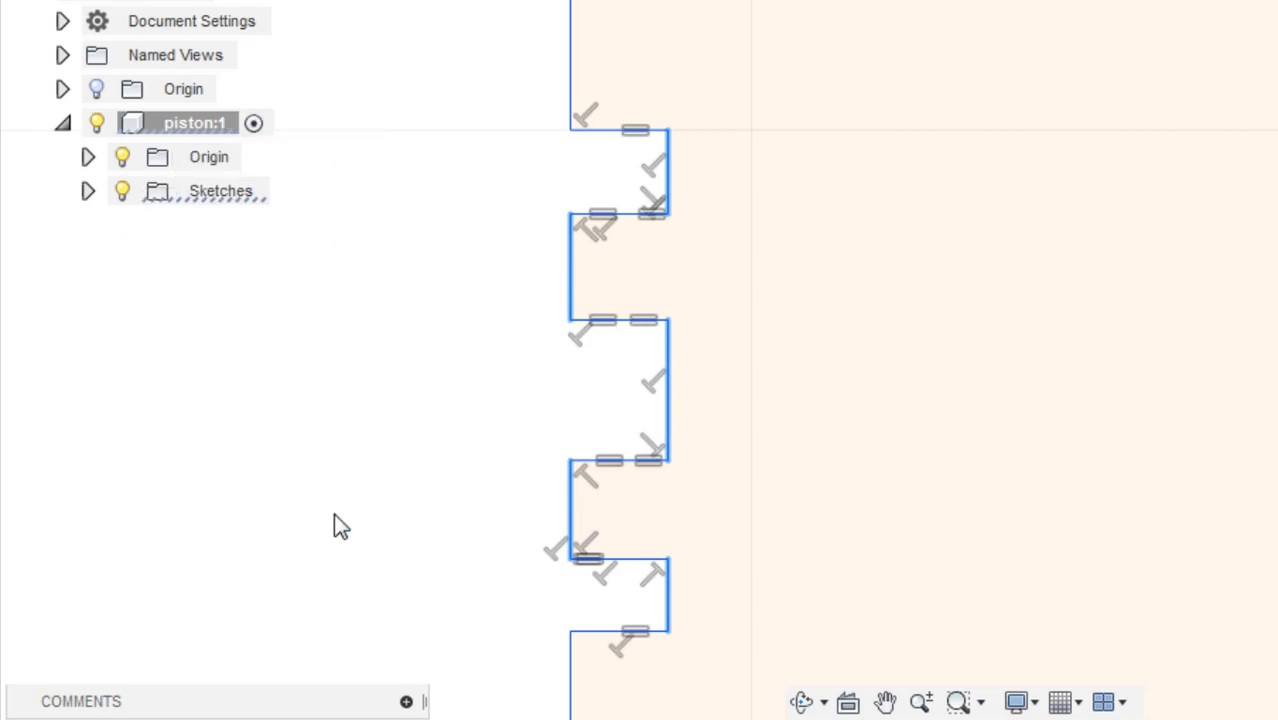
{"action": "middle_click_drag", "start_coordinate": [554, 301], "coordinate": [445, 221]}
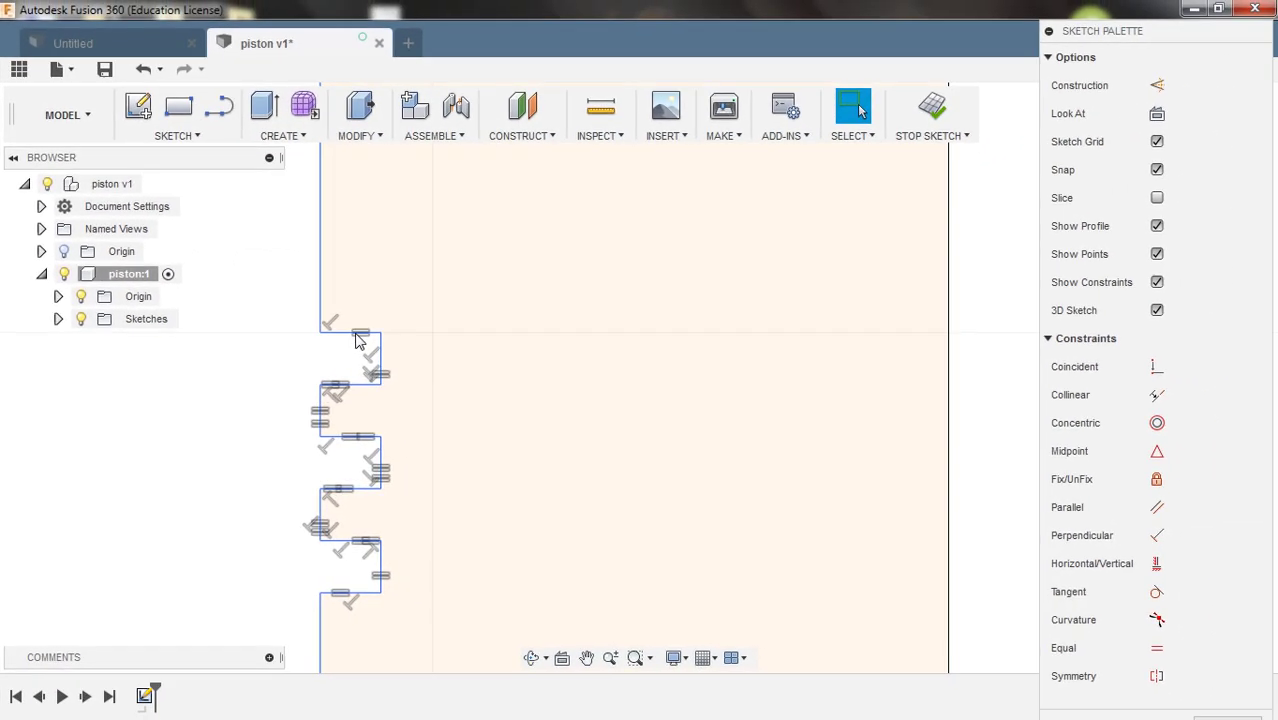
Step: Dimension the ring groove at 2 mm high and 5 mm deep
{"action": "key", "text": "d"}
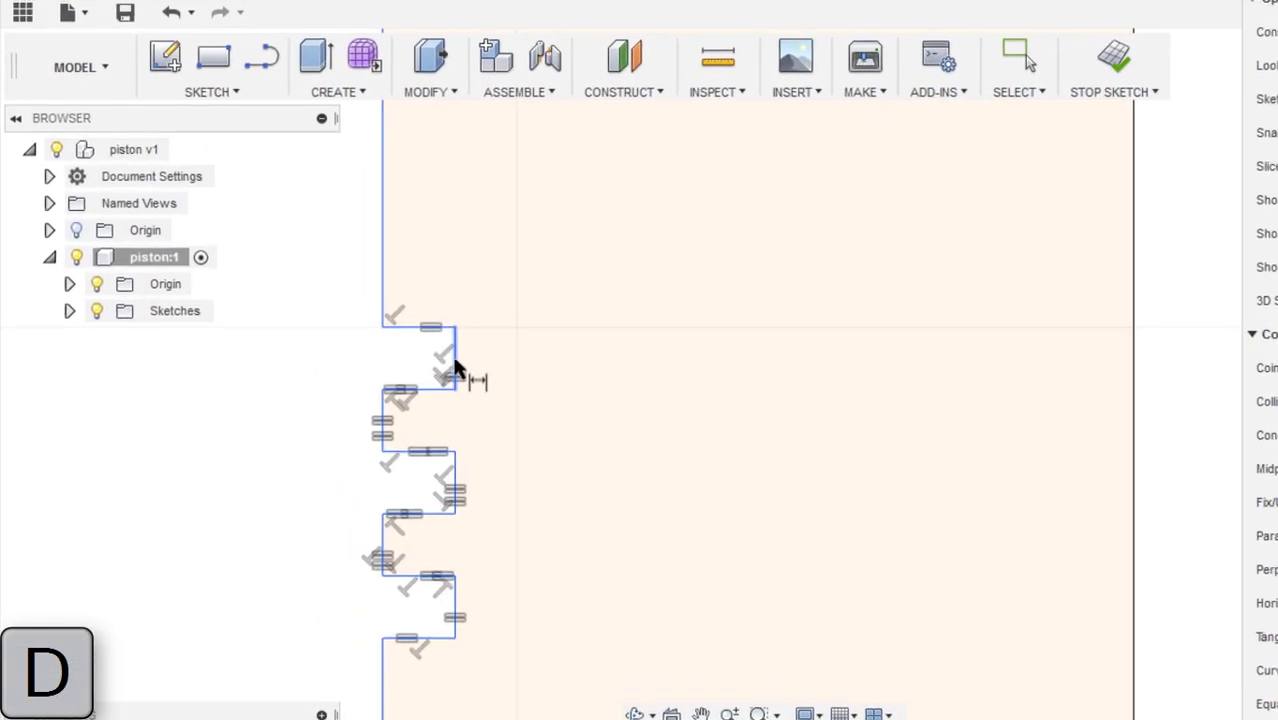
{"action": "left_click", "coordinate": [417, 362]}
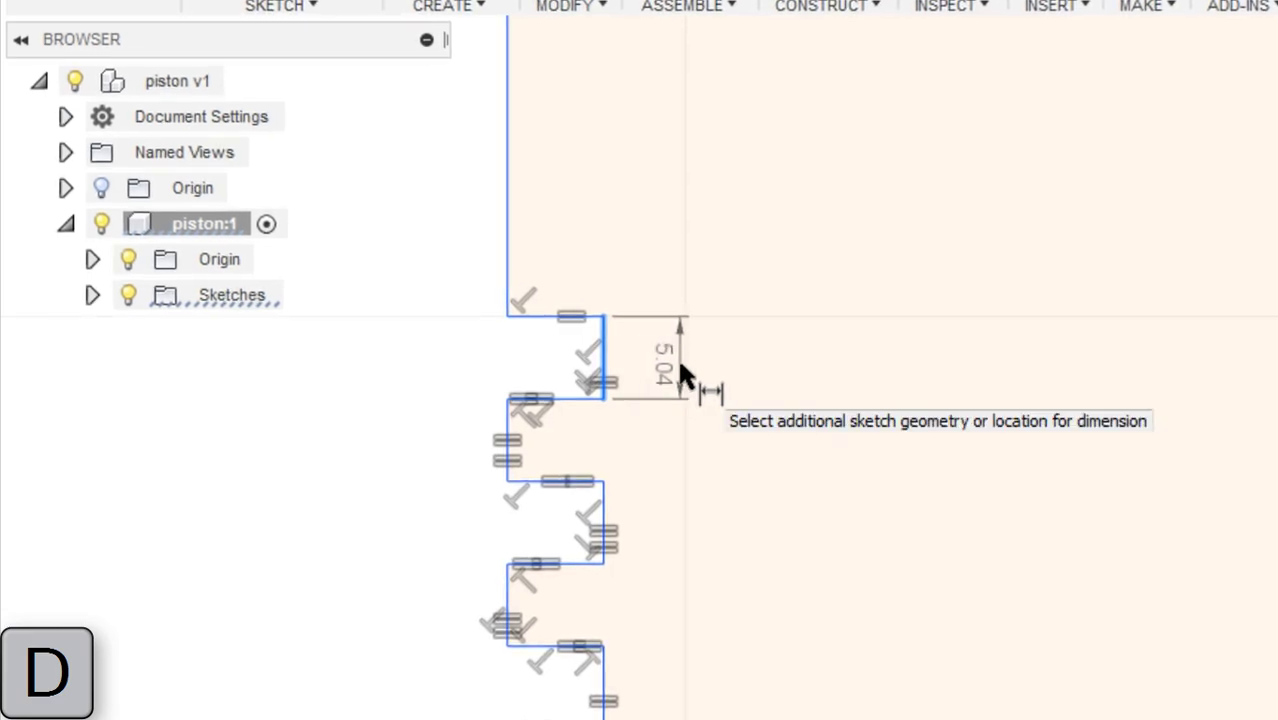
{"action": "left_click", "coordinate": [680, 368]}
{"action": "type", "text": "2"}
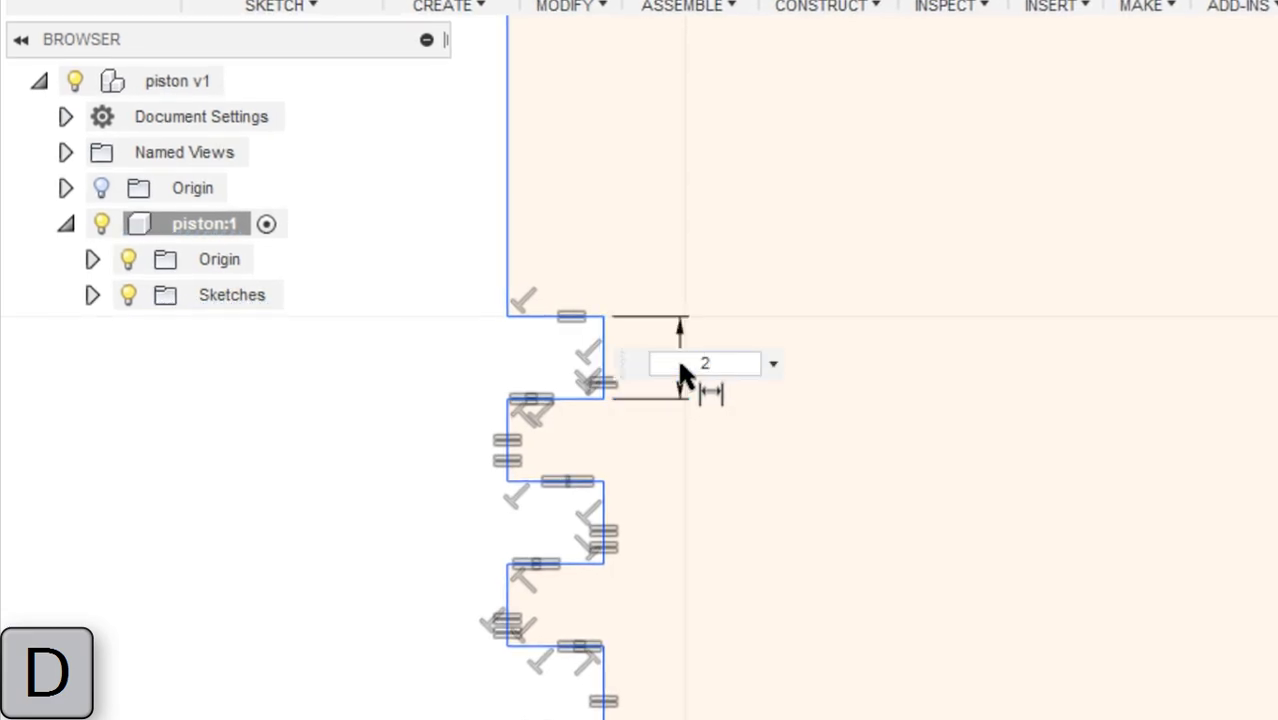
{"action": "key", "text": "Return"}
{"action": "left_click", "coordinate": [564, 477]}
{"action": "left_click", "coordinate": [564, 546]}
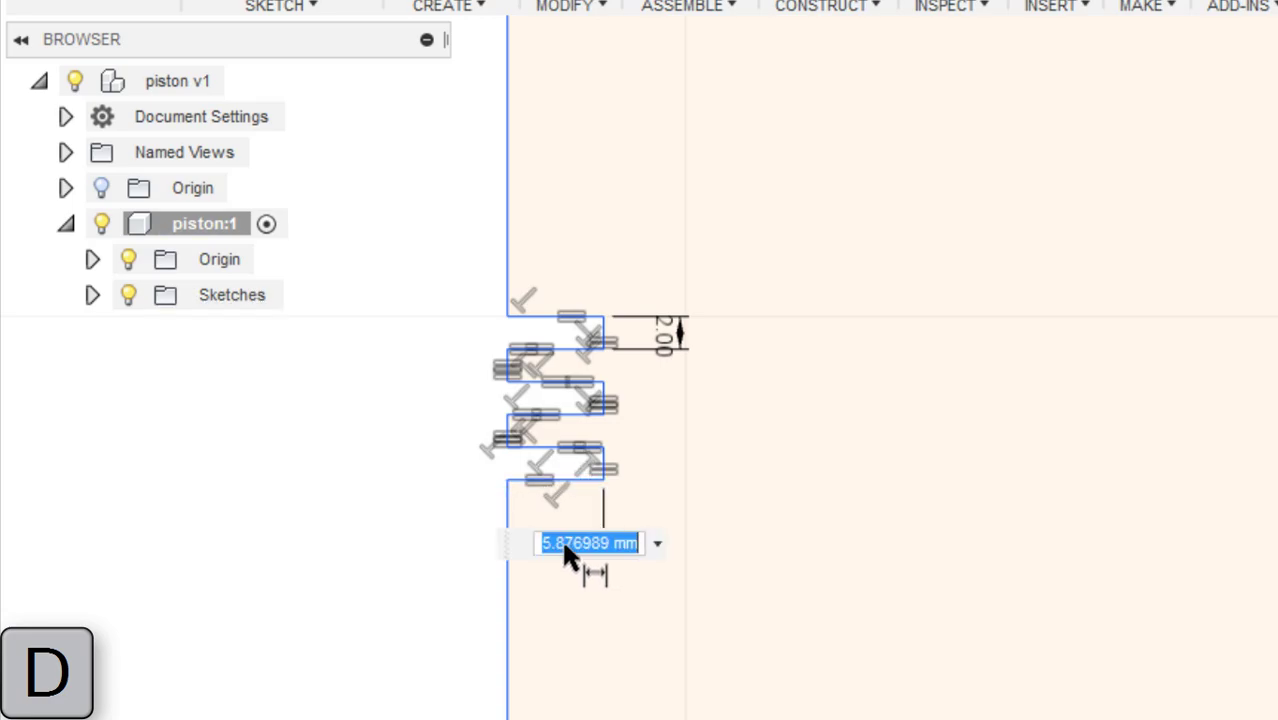
{"action": "type", "text": "5"}
{"action": "key", "text": "Return"}
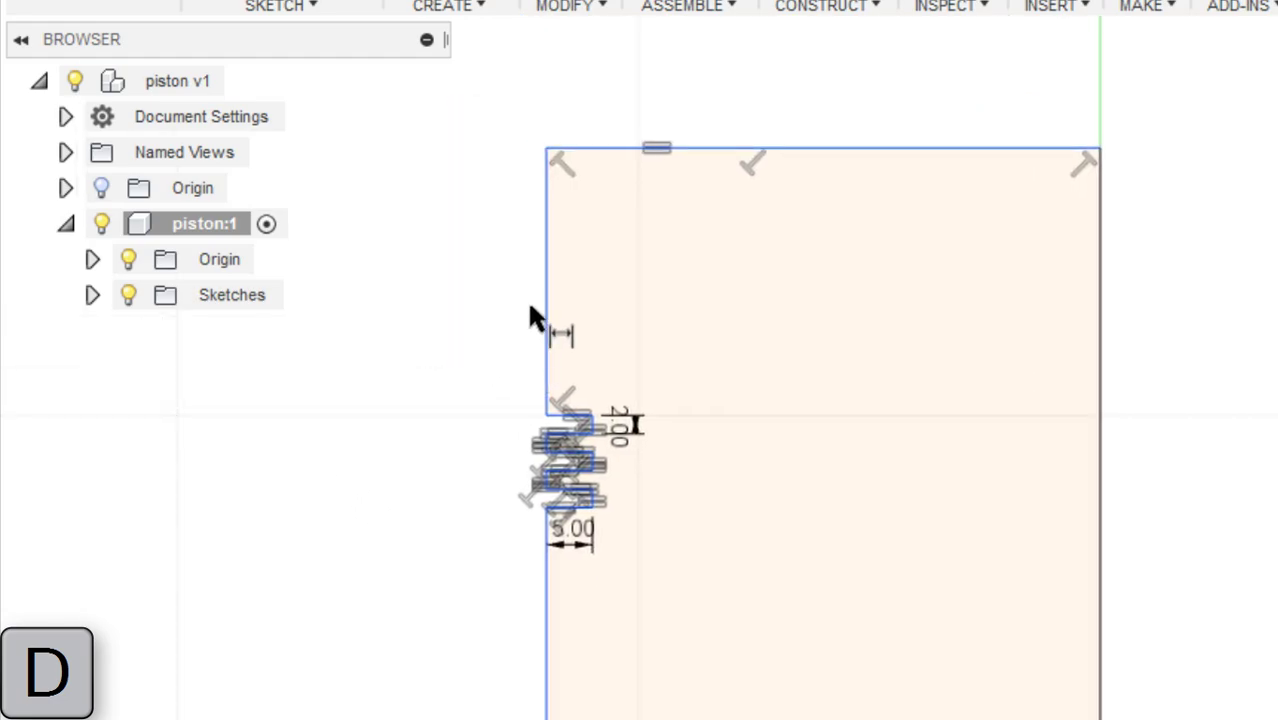
Step: Dimension the top band at 5 mm and the right edge at 41 mm overall height
{"action": "left_click", "coordinate": [540, 298]}
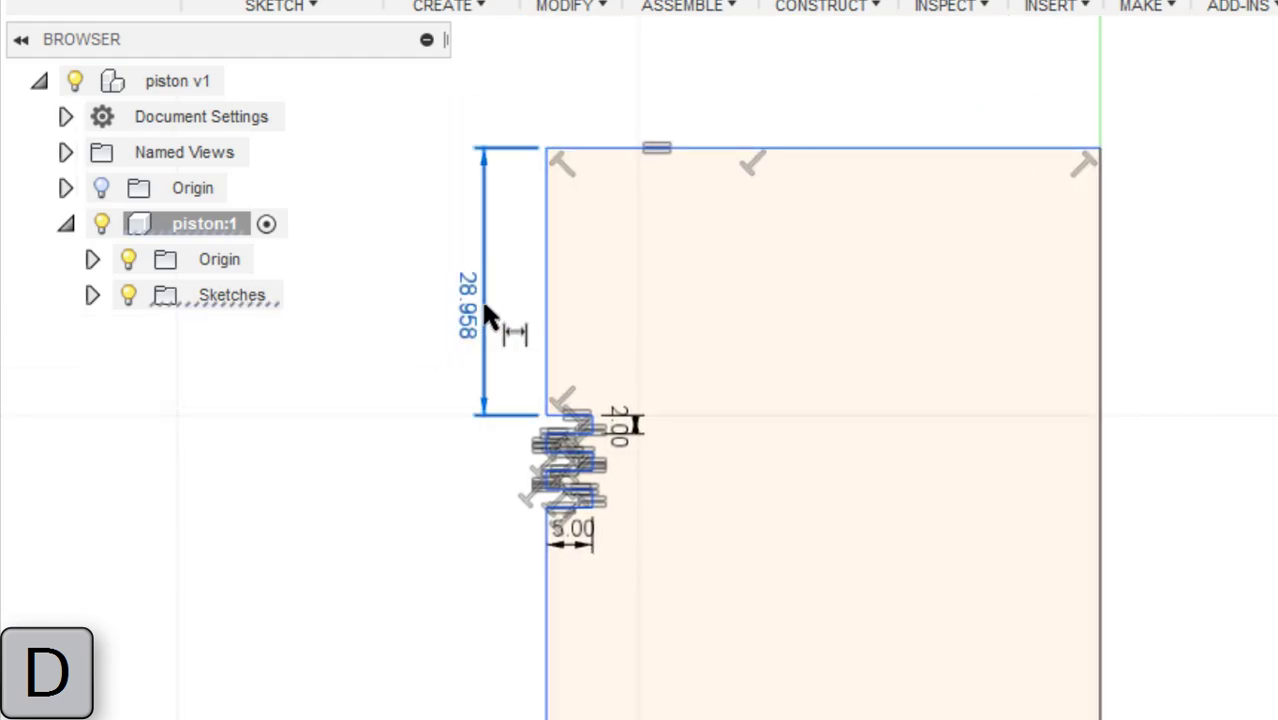
{"action": "left_click", "coordinate": [484, 300]}
{"action": "type", "text": "5"}
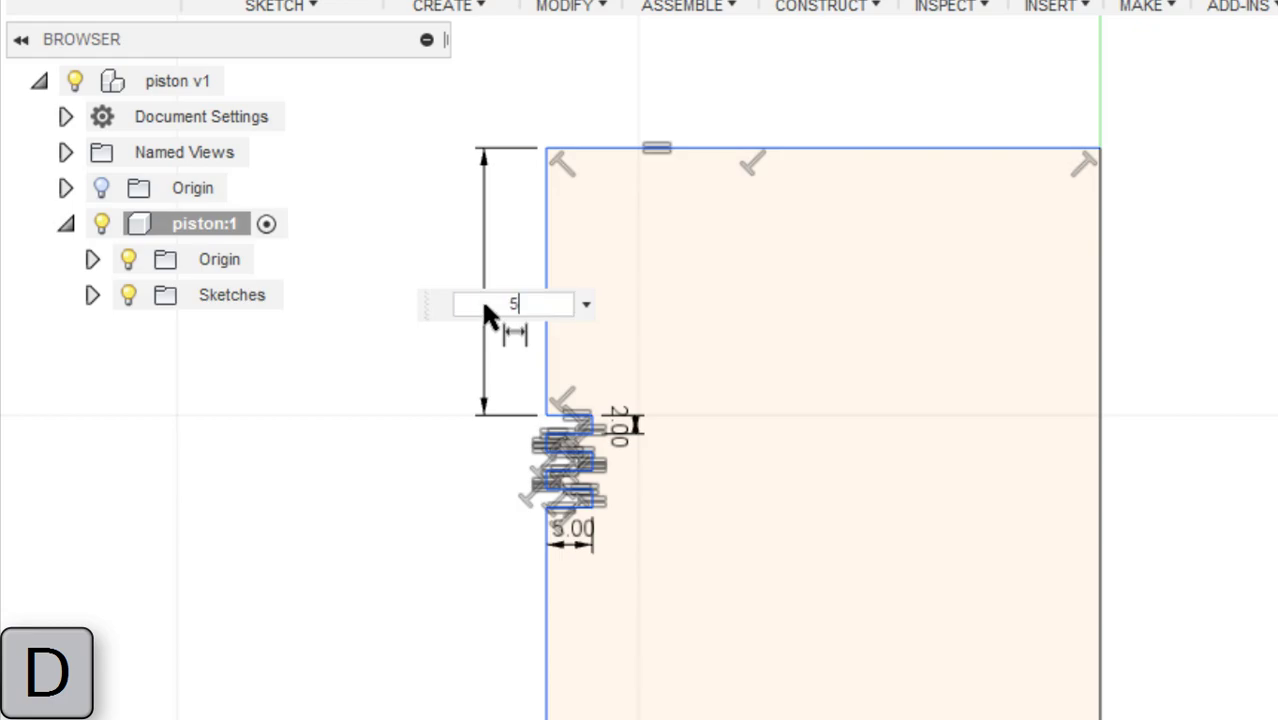
{"action": "key", "text": "Return"}
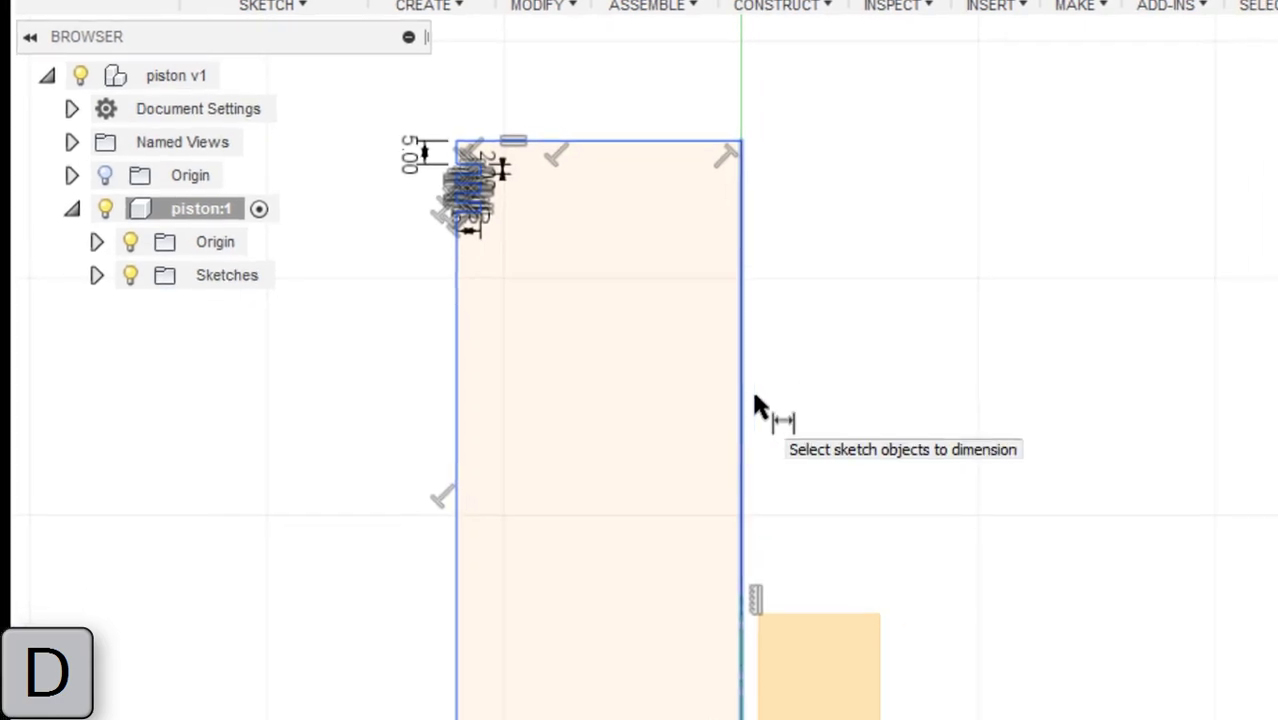
{"action": "left_click", "coordinate": [745, 405]}
{"action": "left_click", "coordinate": [820, 406]}
{"action": "type", "text": "41"}
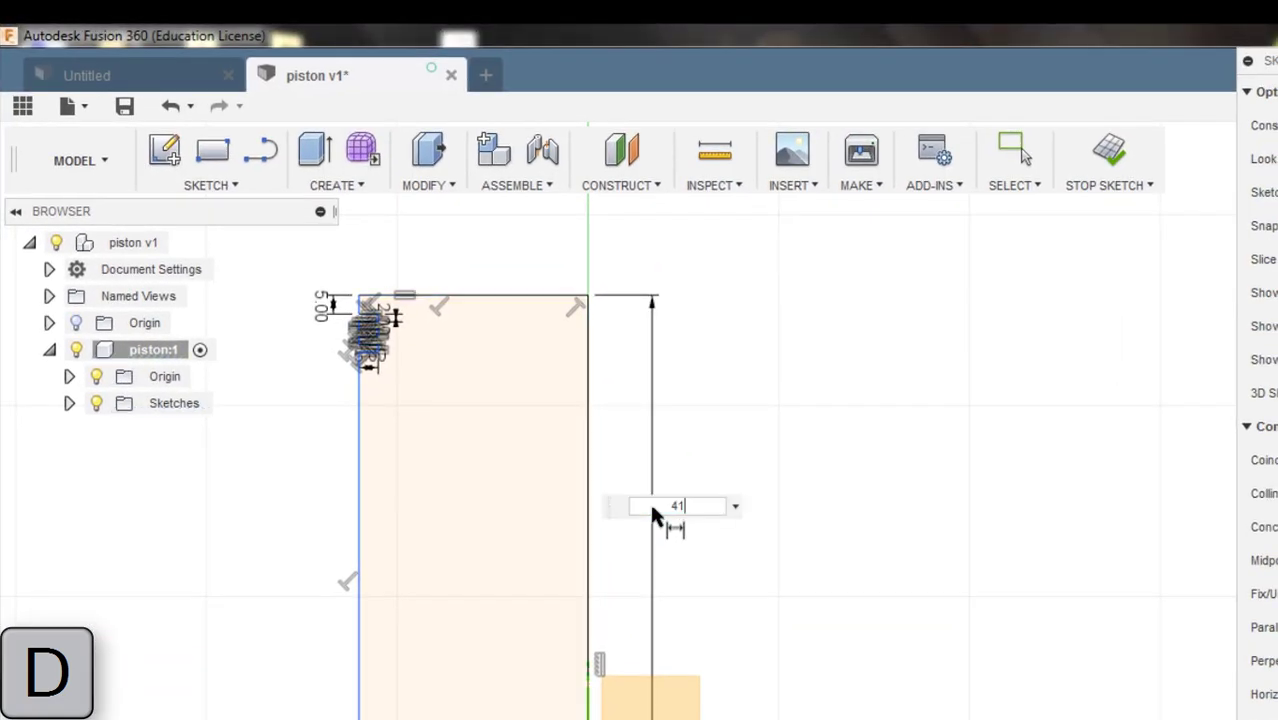
{"action": "key", "text": "Return"}
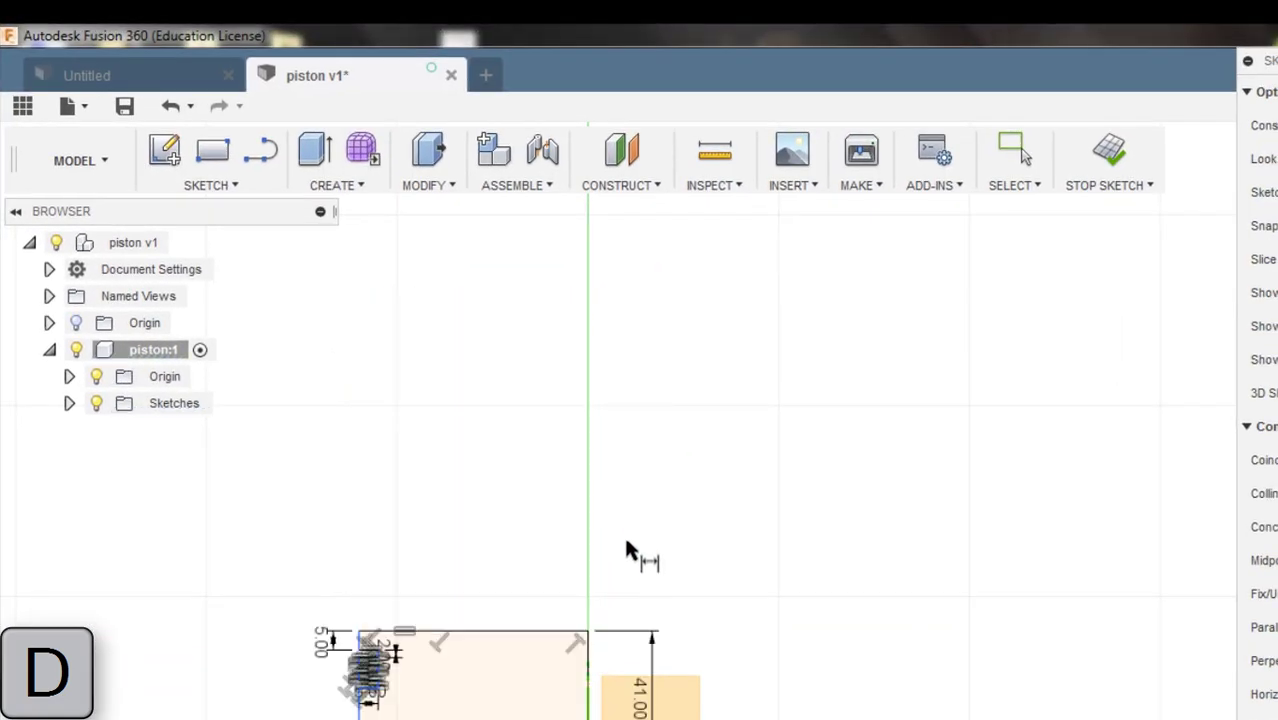
Step: Dimension the profile's top edge to a 23.00 width and reposition the dimension label
{"action": "scroll", "coordinate": [612, 585], "scroll_direction": "down", "scroll_amount": 3}
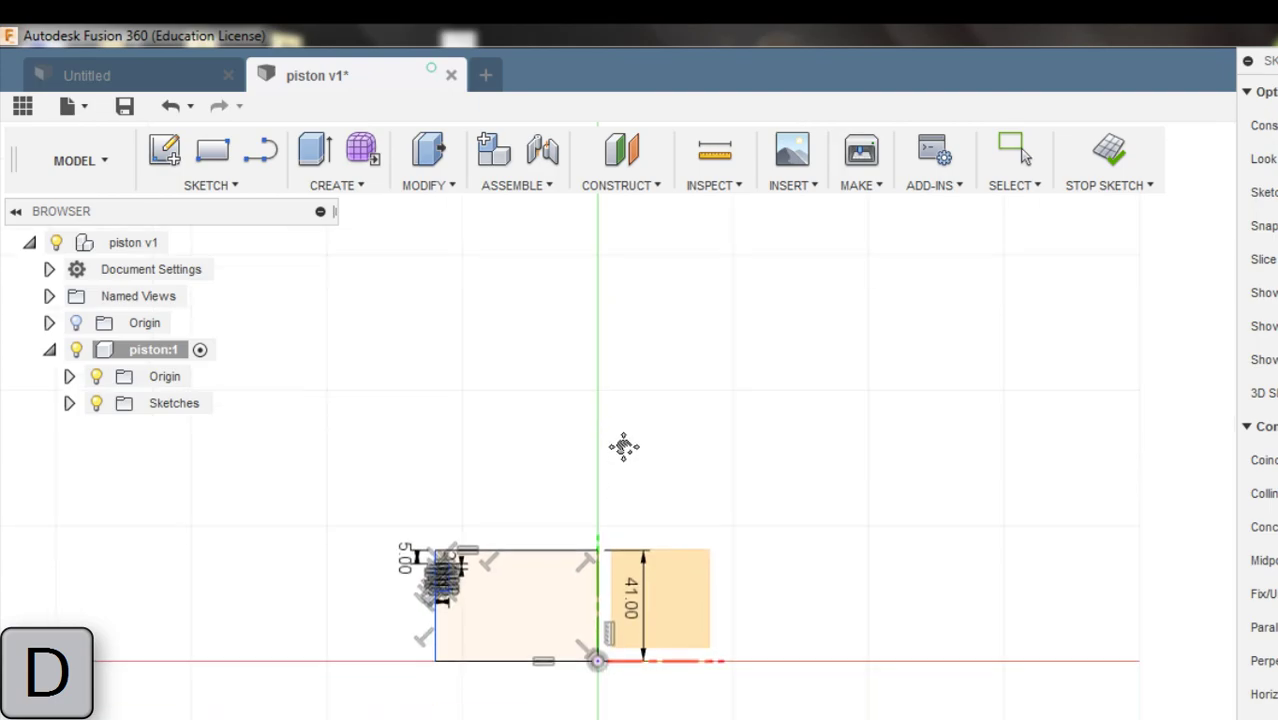
{"action": "left_click", "coordinate": [530, 482]}
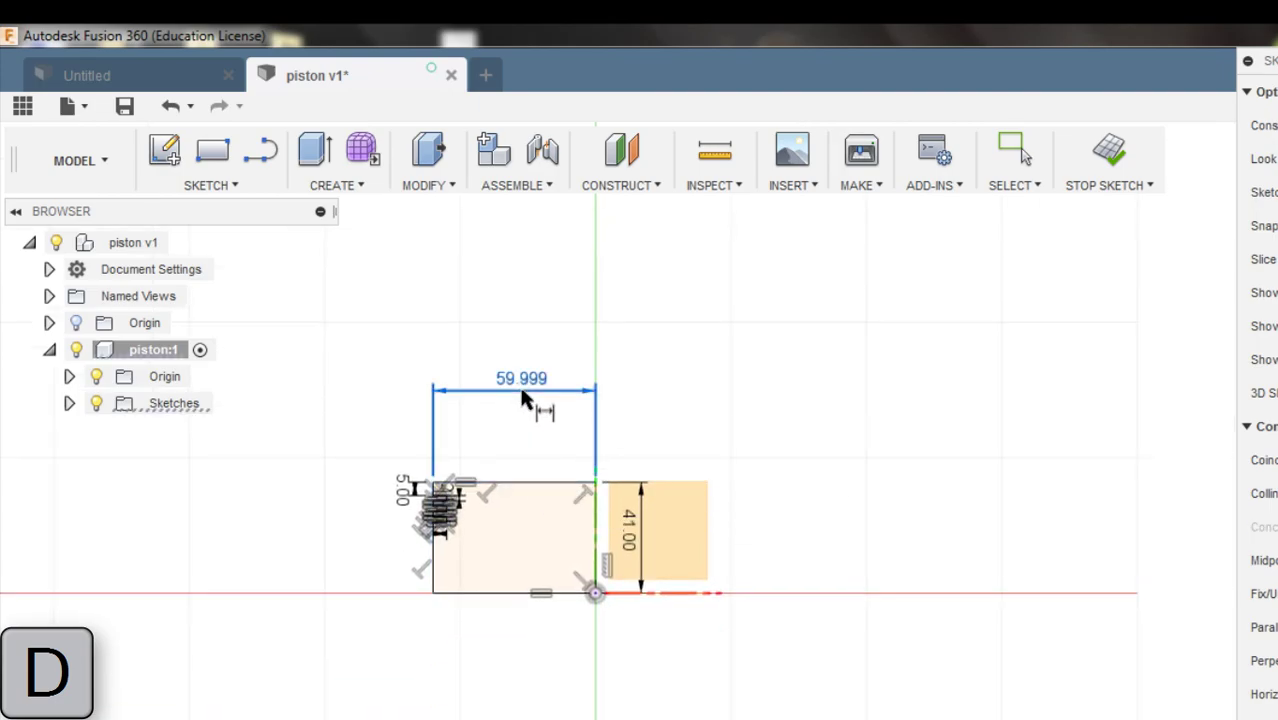
{"action": "double_click", "coordinate": [521, 393]}
{"action": "type", "text": "32"}
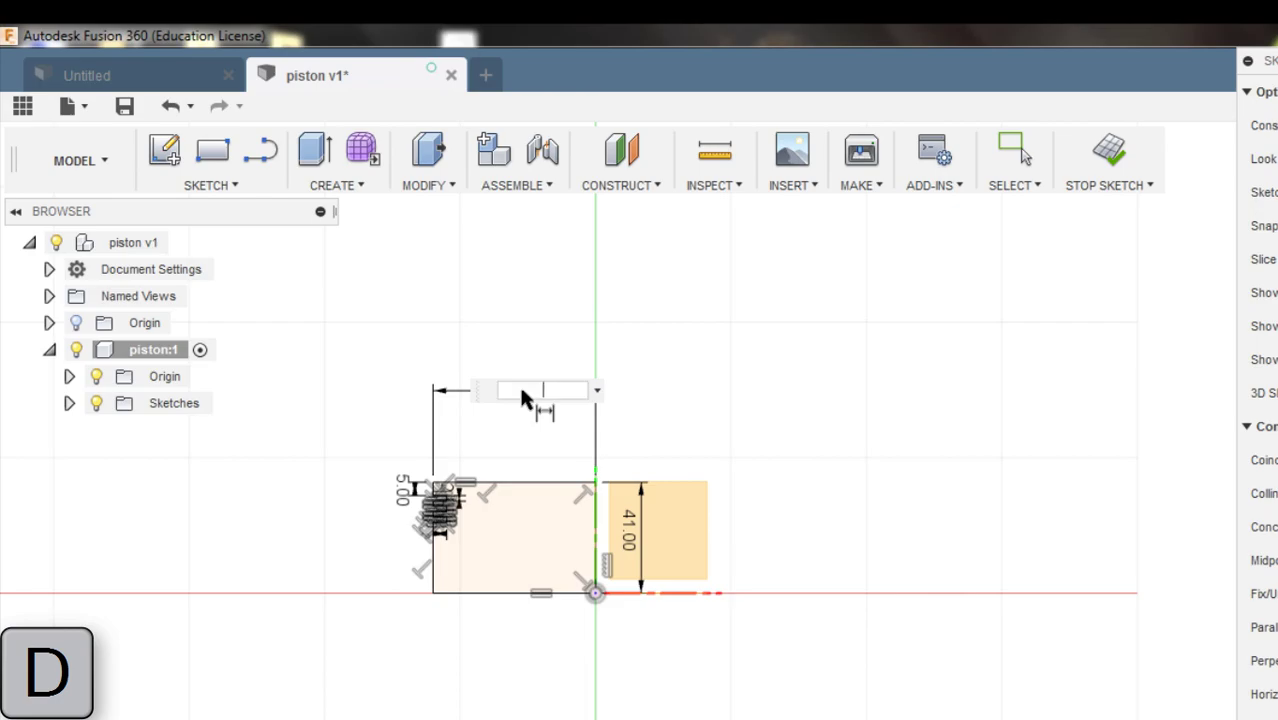
{"action": "key", "text": "Return"}
{"action": "key", "text": "Escape"}
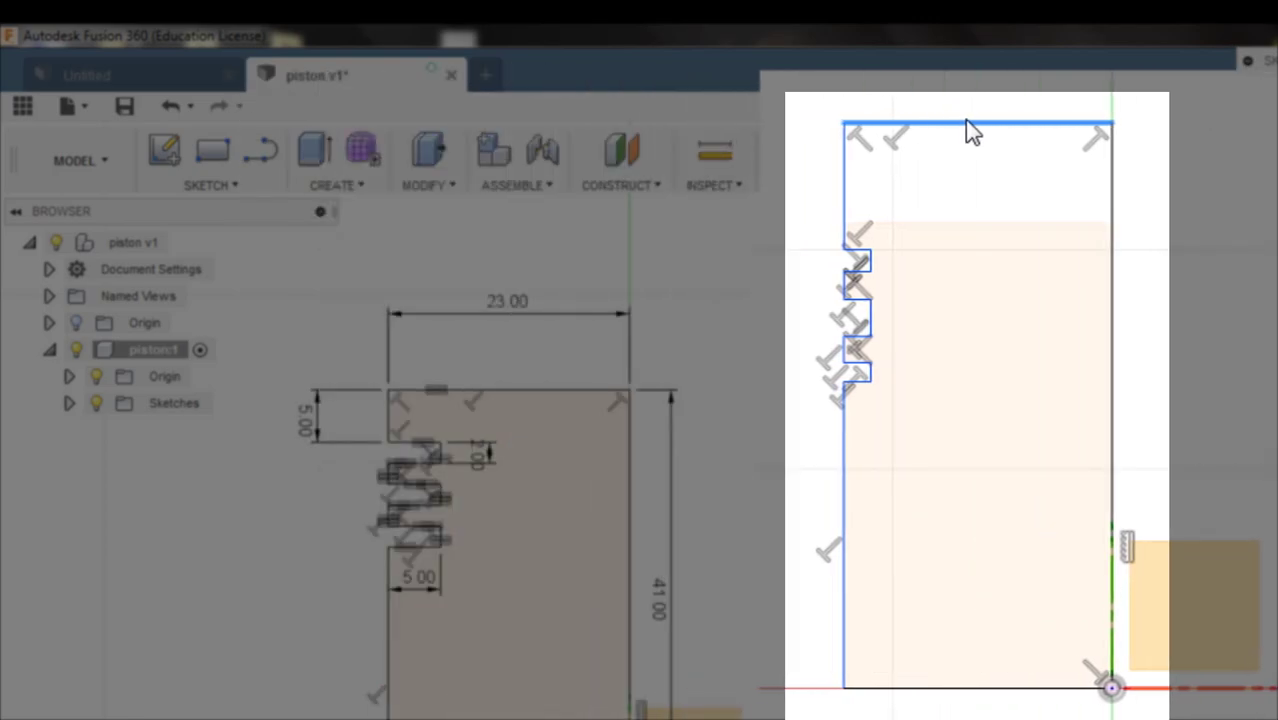
{"action": "left_click", "coordinate": [497, 408]}
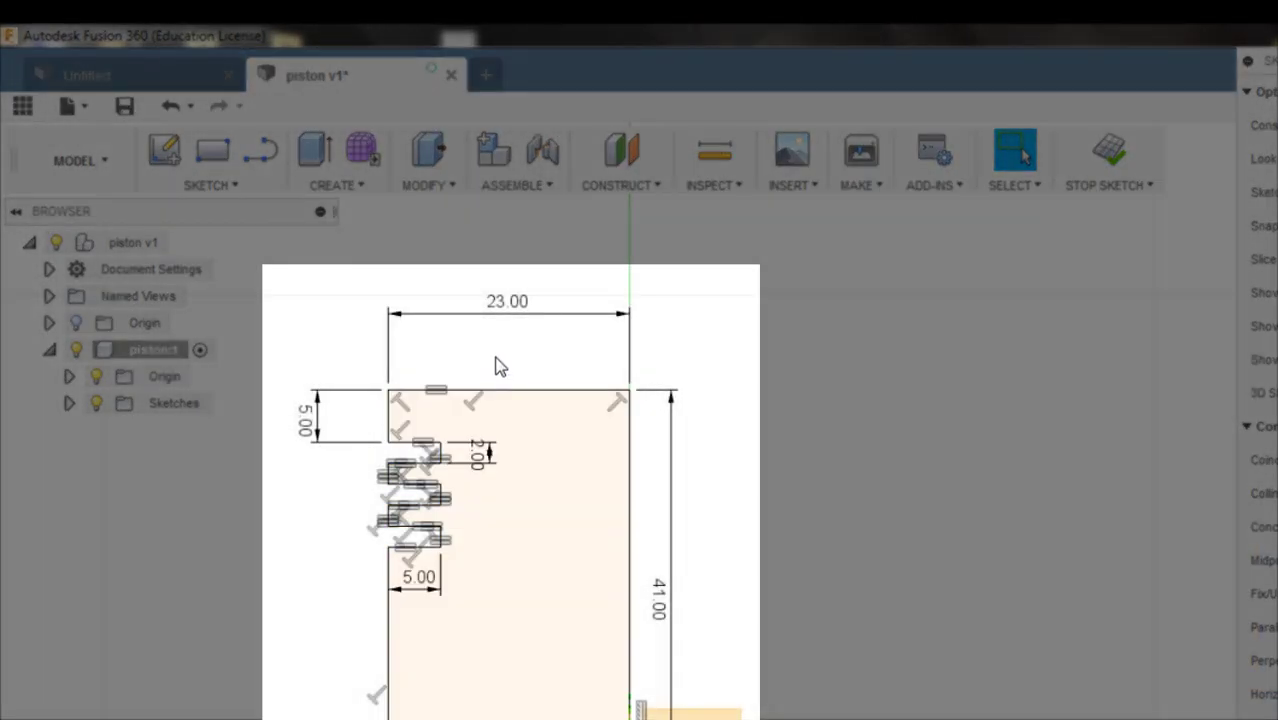
{"action": "left_click_drag", "start_coordinate": [507, 301], "coordinate": [500, 321]}
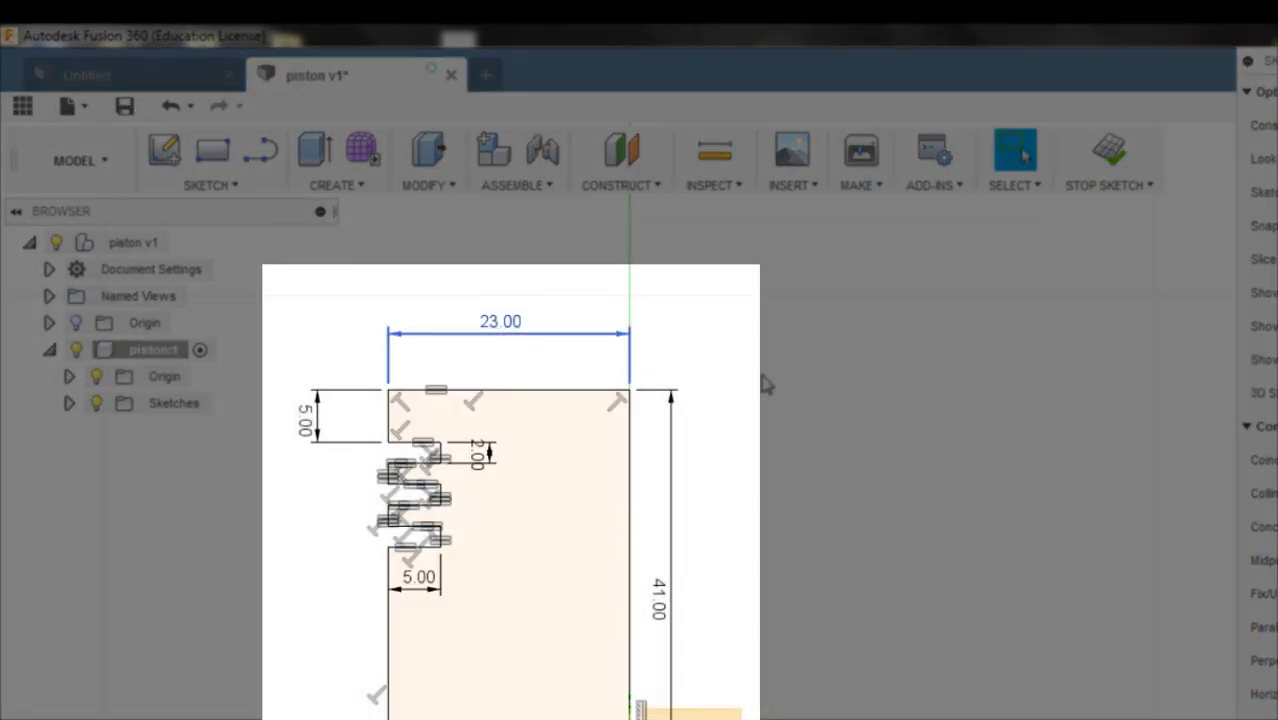
{"action": "scroll", "coordinate": [765, 400], "scroll_direction": "down", "scroll_amount": 5}
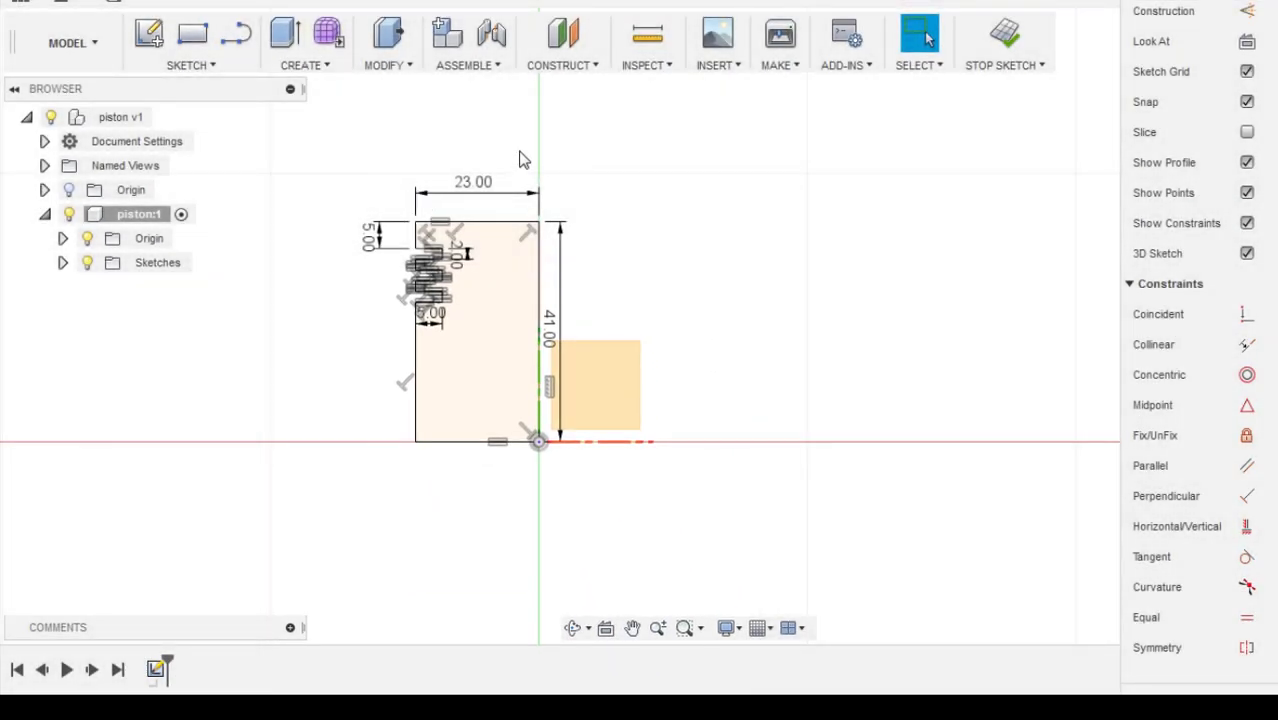
Step: Revolve the grooved profile 360° about its right edge as a New Body
{"action": "left_click", "coordinate": [338, 68]}
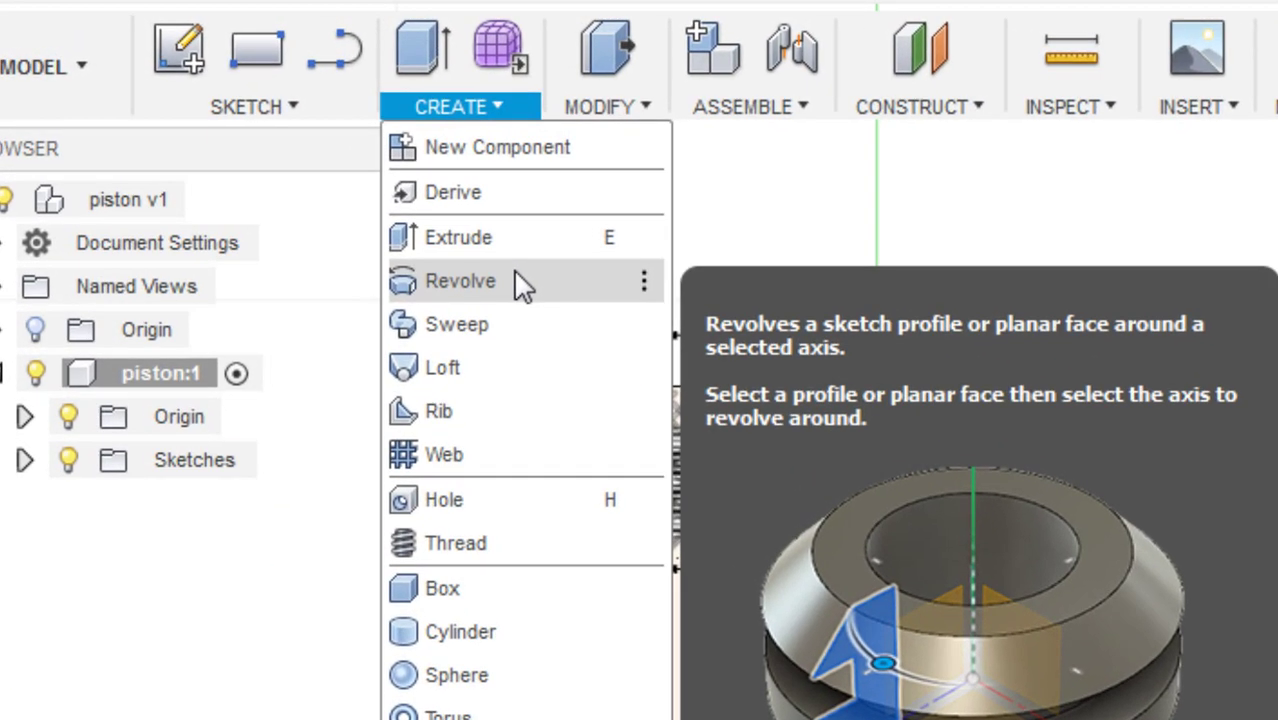
{"action": "left_click", "coordinate": [306, 162]}
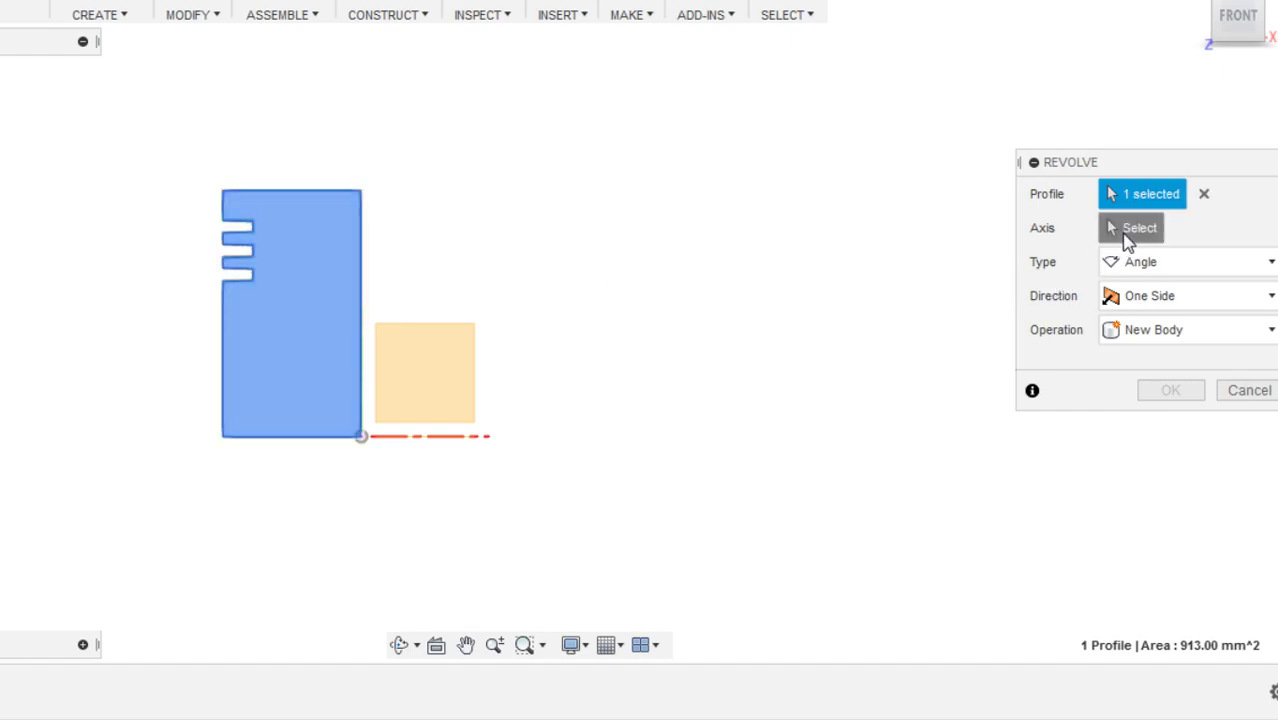
{"action": "left_click", "coordinate": [1130, 230]}
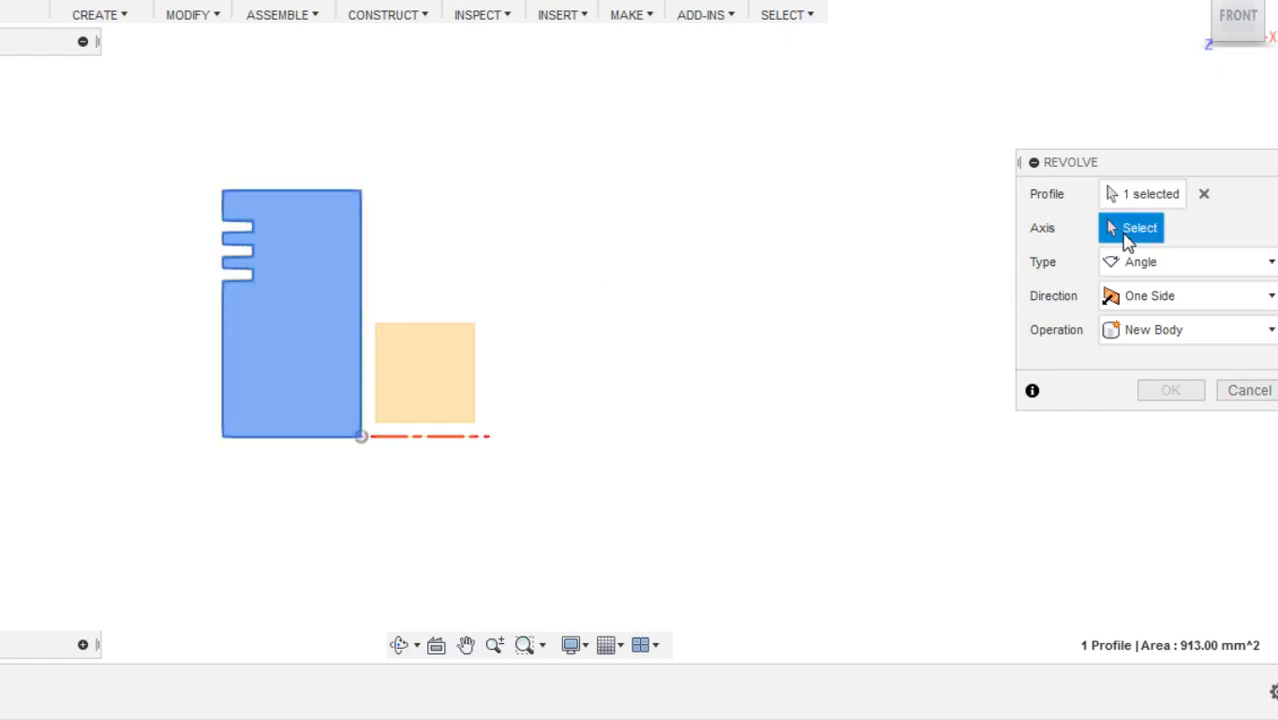
{"action": "left_click", "coordinate": [365, 273]}
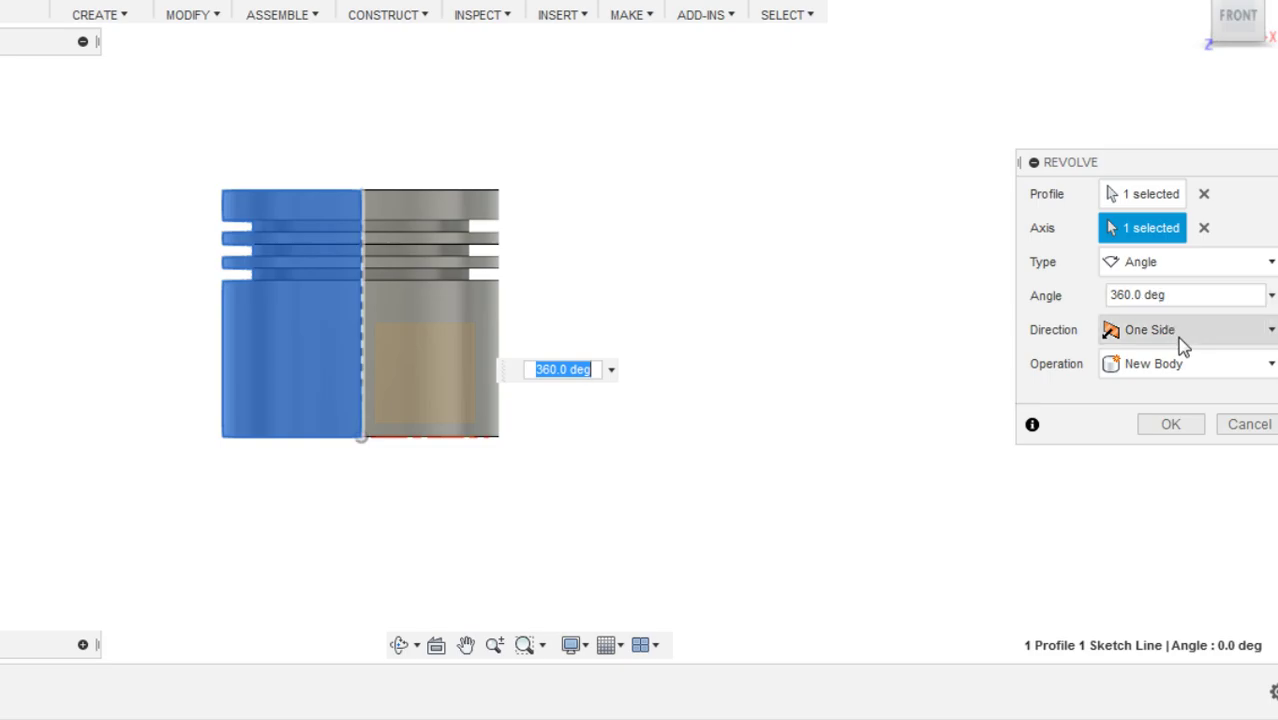
{"action": "left_click", "coordinate": [1174, 364]}
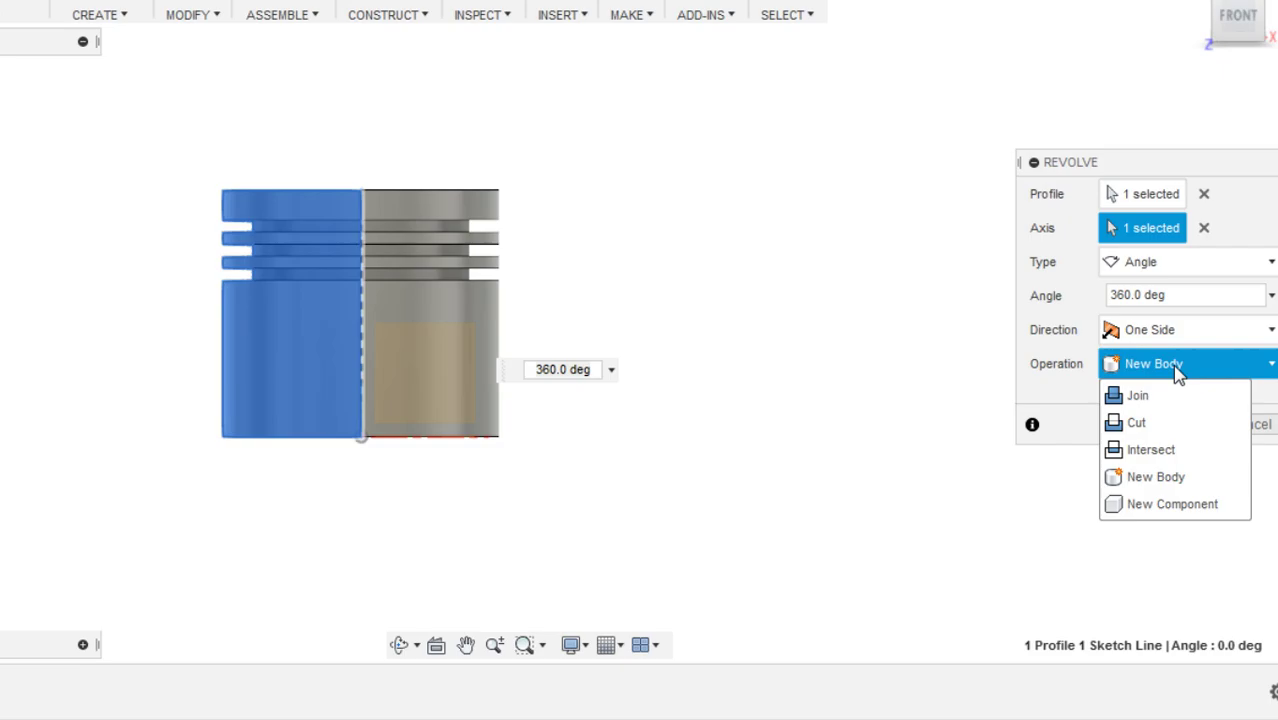
{"action": "left_click", "coordinate": [1199, 481]}
{"action": "left_click", "coordinate": [1171, 425]}
{"action": "mouse_move", "coordinate": [1173, 431]}
{"action": "middle_mouse_down", "text": "shift"}
{"action": "mouse_move", "coordinate": [779, 320]}
{"action": "mouse_move", "coordinate": [731, 358]}
{"action": "mouse_move", "coordinate": [722, 265]}
{"action": "mouse_move", "coordinate": [688, 243]}
{"action": "mouse_move", "coordinate": [668, 268]}
{"action": "mouse_move", "coordinate": [630, 277]}
{"action": "mouse_move", "coordinate": [670, 208]}
{"action": "middle_mouse_up", "text": "shift"}
Step: Sketch a 36 mm diameter circle centred at the origin on the piston's bottom face
{"action": "left_click", "coordinate": [345, 398]}
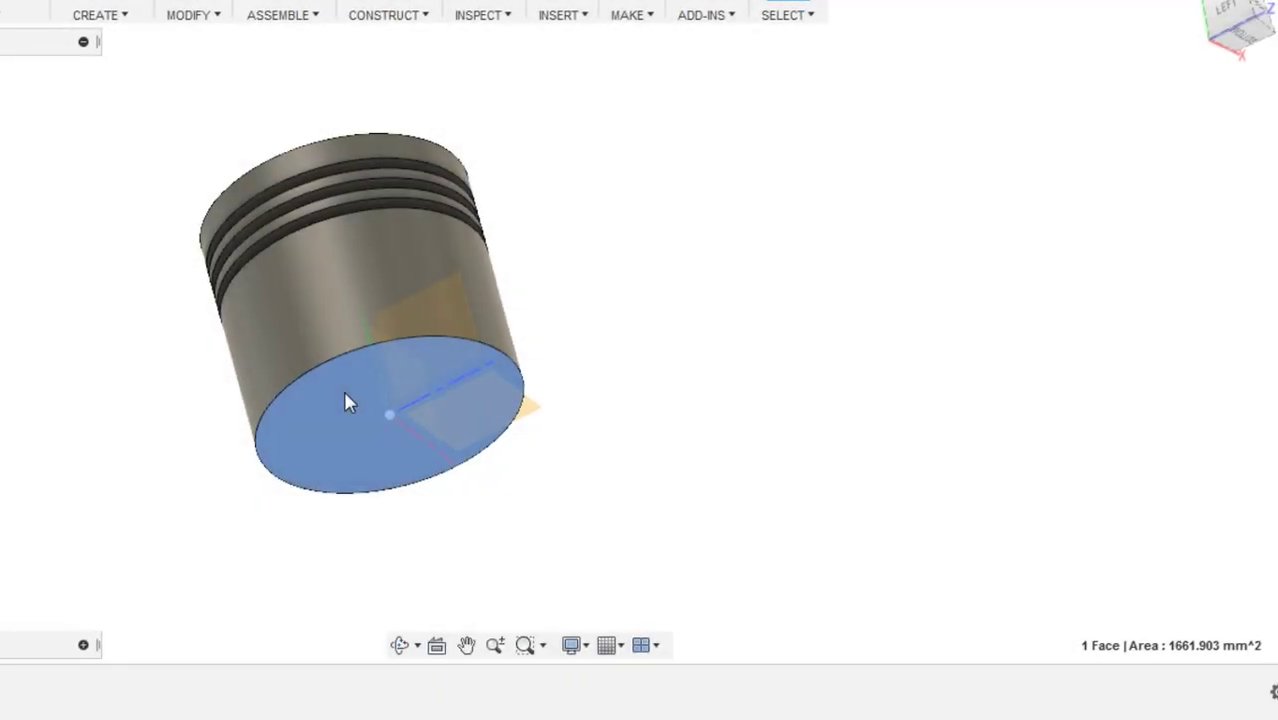
{"action": "left_click", "coordinate": [236, 122]}
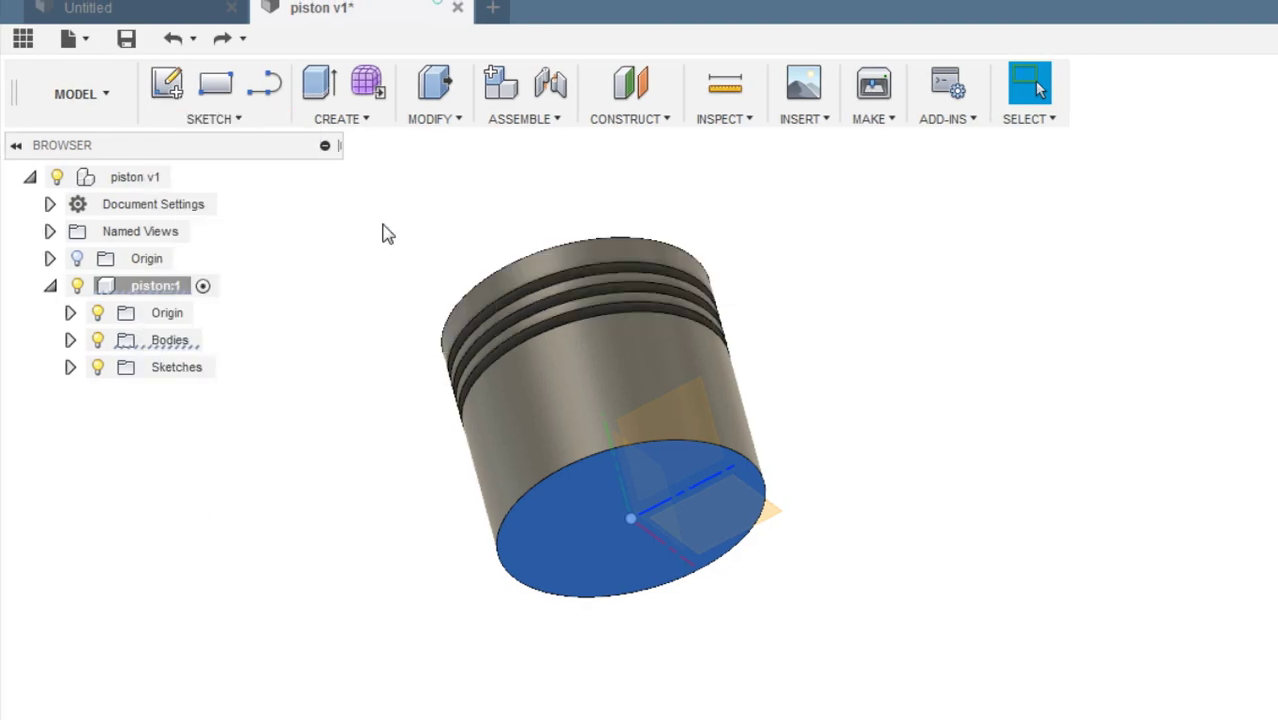
{"action": "key", "text": "c"}
{"action": "left_click", "coordinate": [894, 411]}
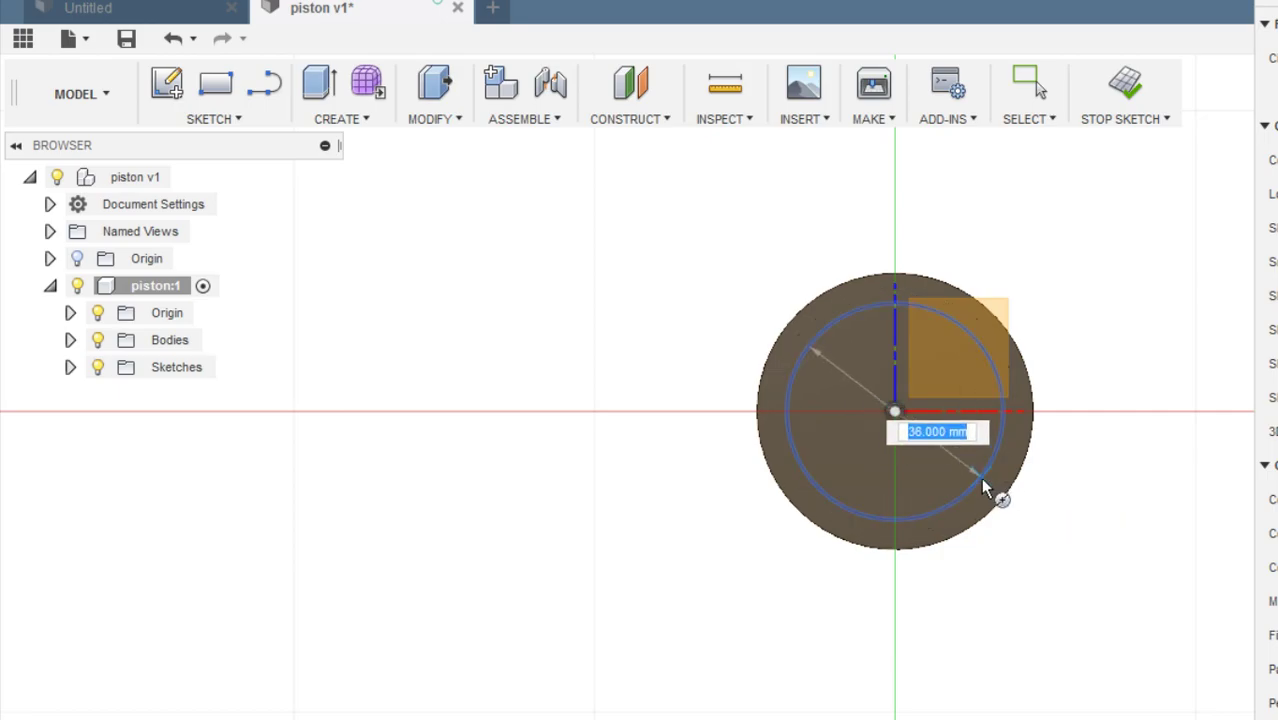
{"action": "type", "text": "36"}
{"action": "key", "text": "Return"}
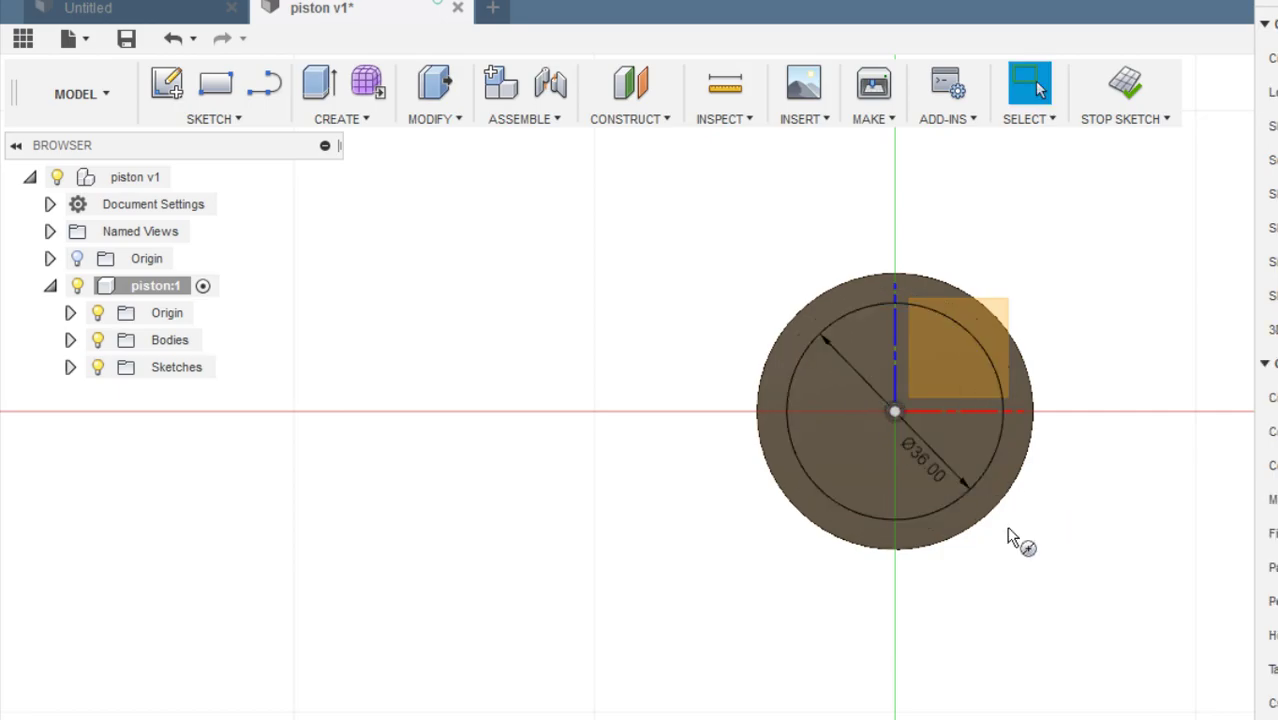
Step: Press-pull the 36 mm circle -25 mm into the piston bottom to hollow the skirt
{"action": "key", "text": "q"}
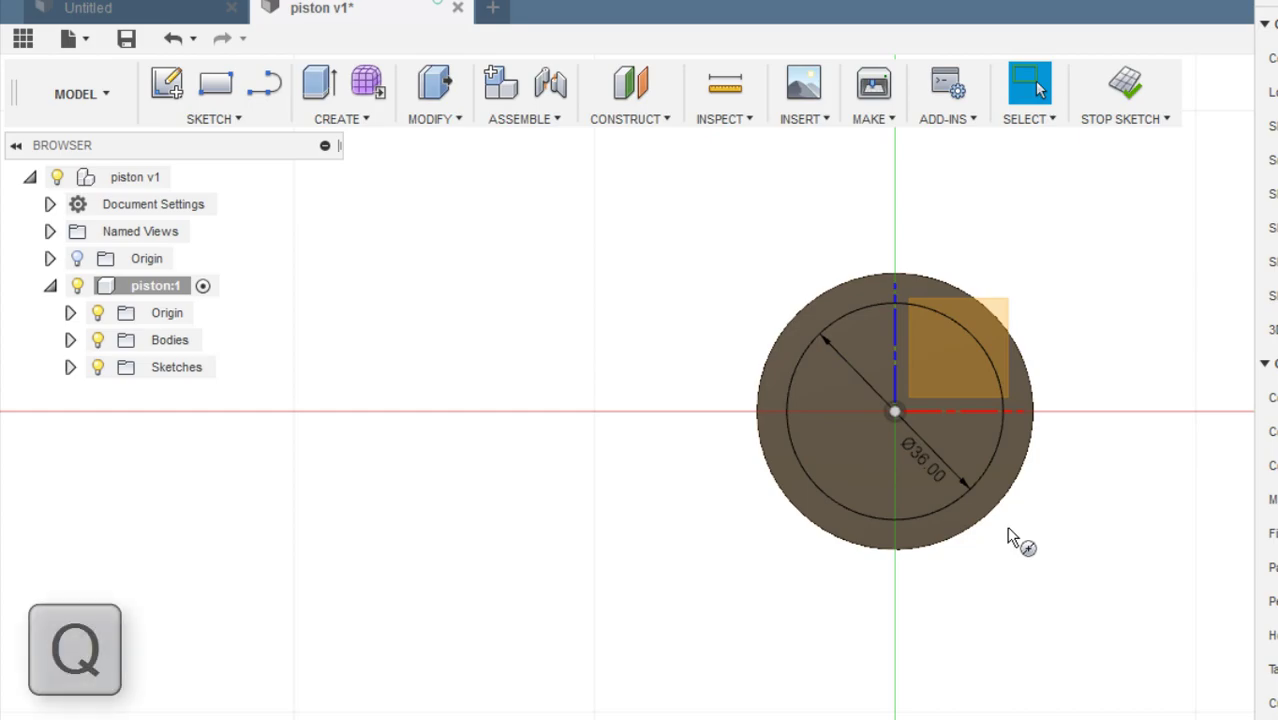
{"action": "left_click", "coordinate": [615, 534]}
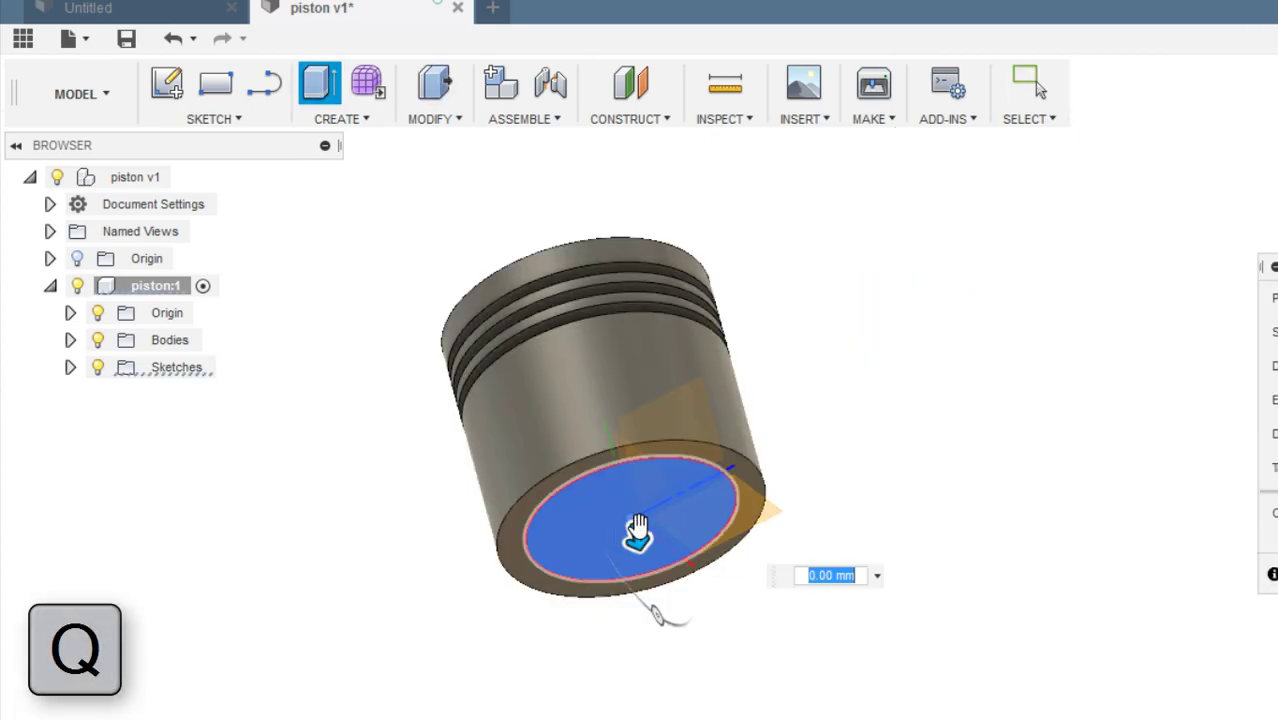
{"action": "left_click_drag", "start_coordinate": [636, 537], "coordinate": [605, 425]}
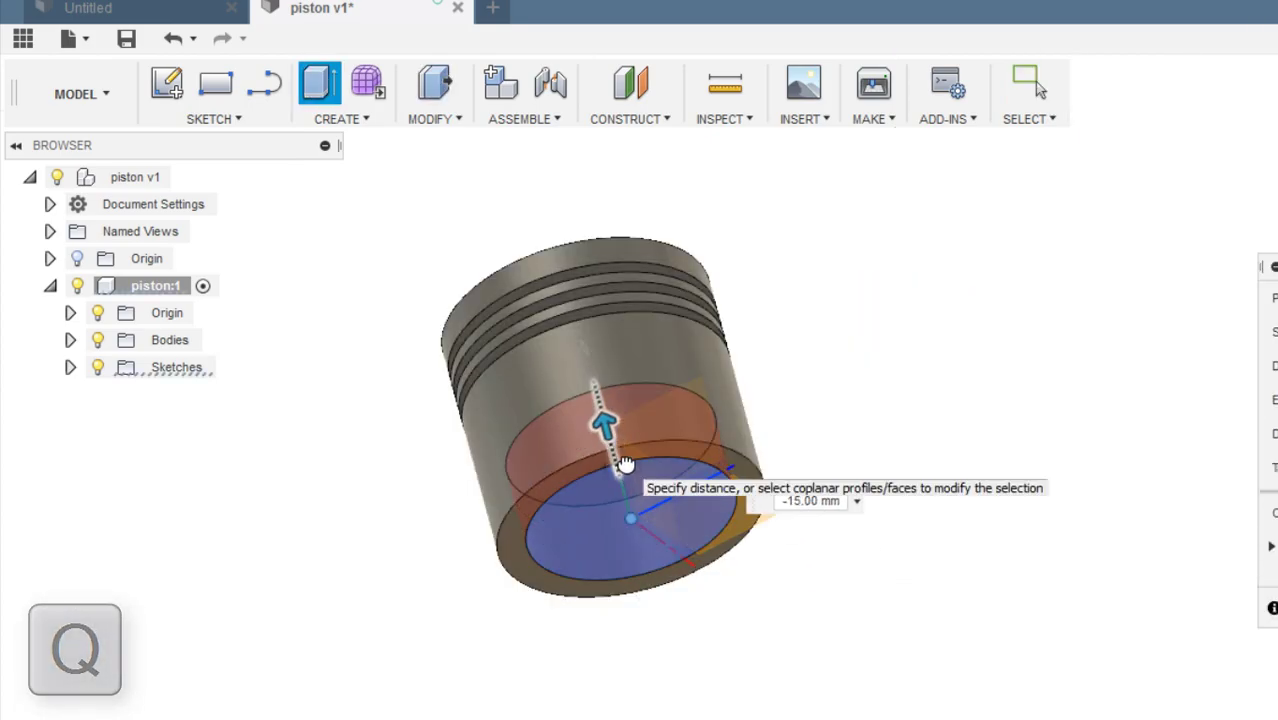
{"action": "type", "text": "-"}
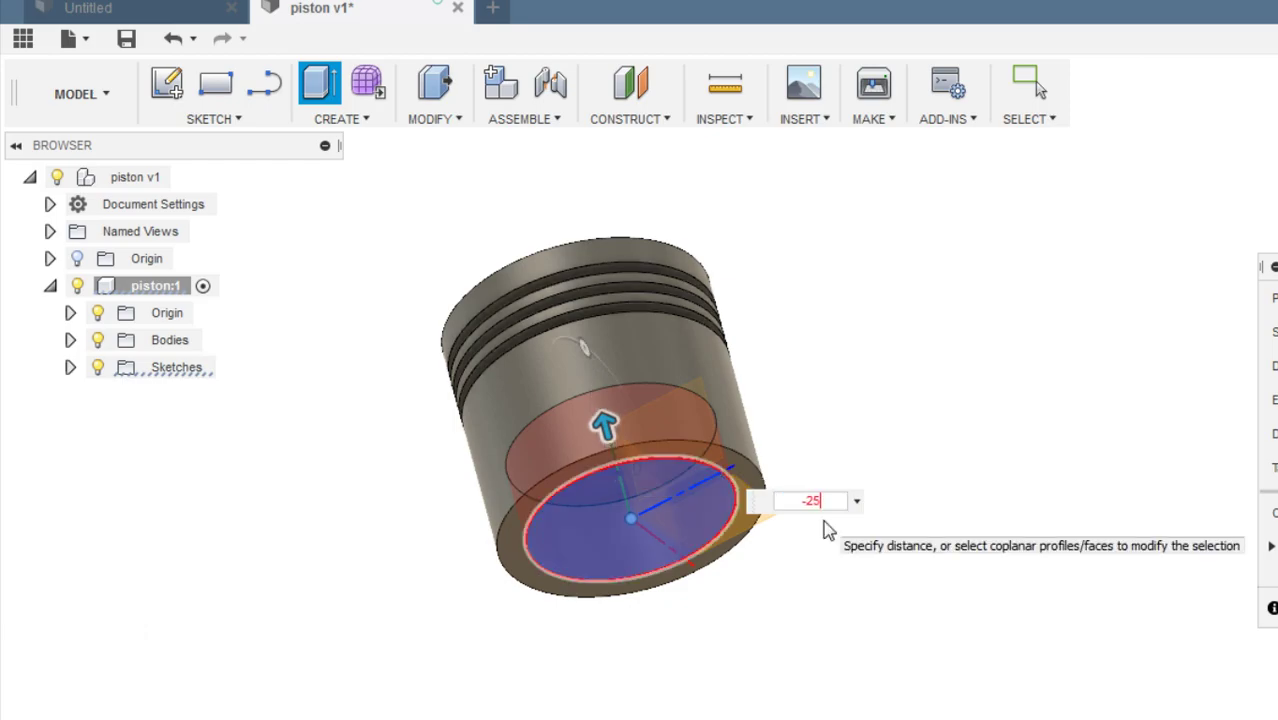
{"action": "type", "text": "25"}
{"action": "key", "text": "Return"}
{"action": "middle_click_drag", "start_coordinate": [873, 381], "coordinate": [610, 498], "text": "shift"}
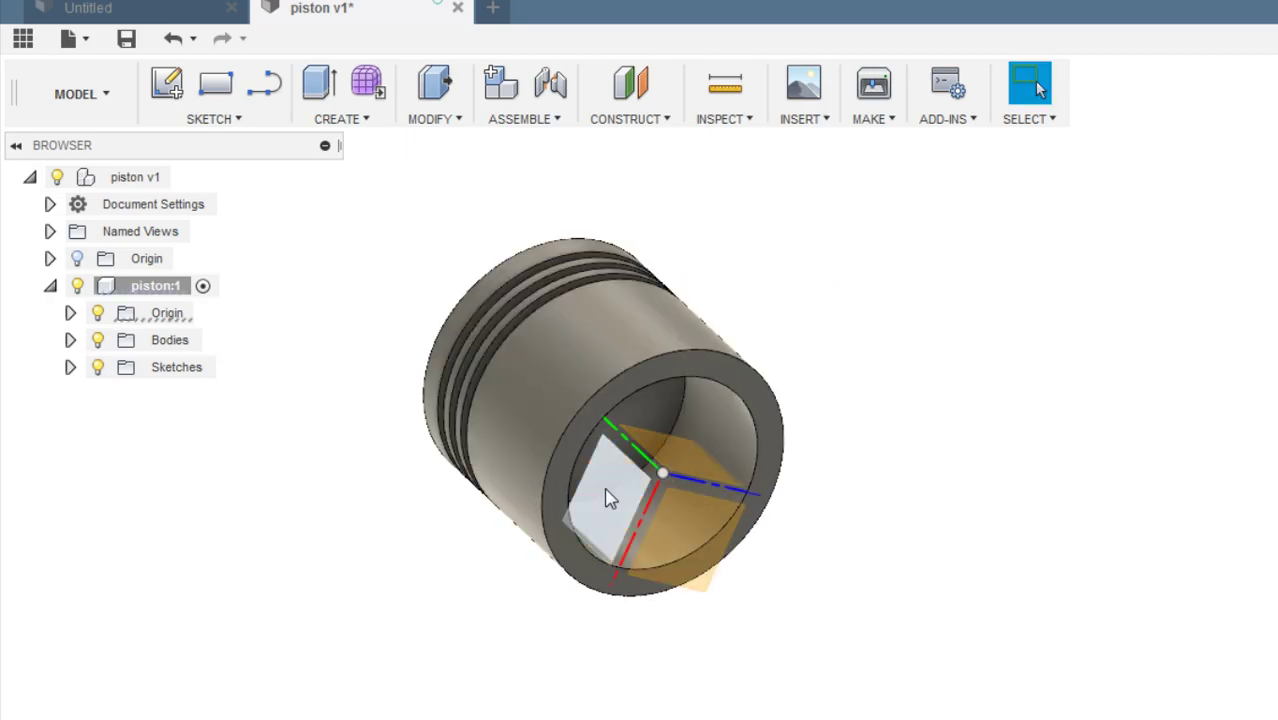
Step: Start a sketch on the plane inside the piston and draw a half-circle arc centred on the origin
{"action": "left_click", "coordinate": [613, 497]}
{"action": "left_click", "coordinate": [266, 88]}
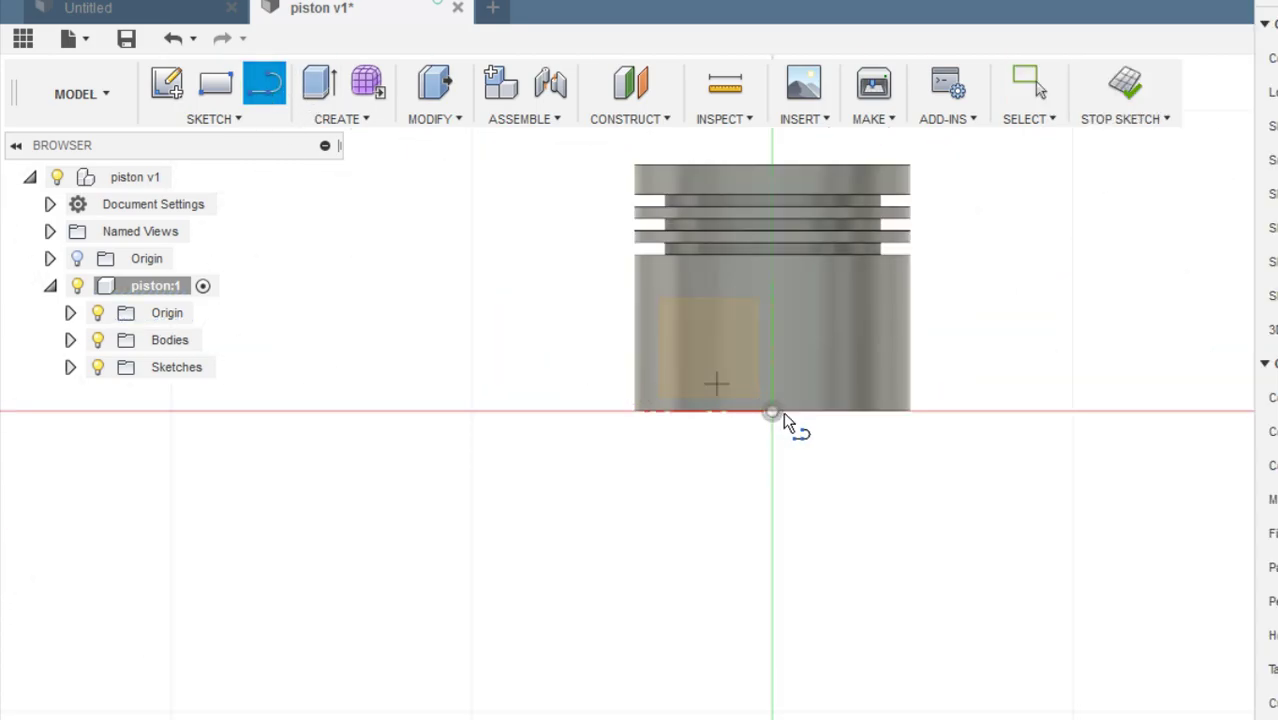
{"action": "left_click", "coordinate": [784, 413]}
{"action": "left_click", "coordinate": [697, 410]}
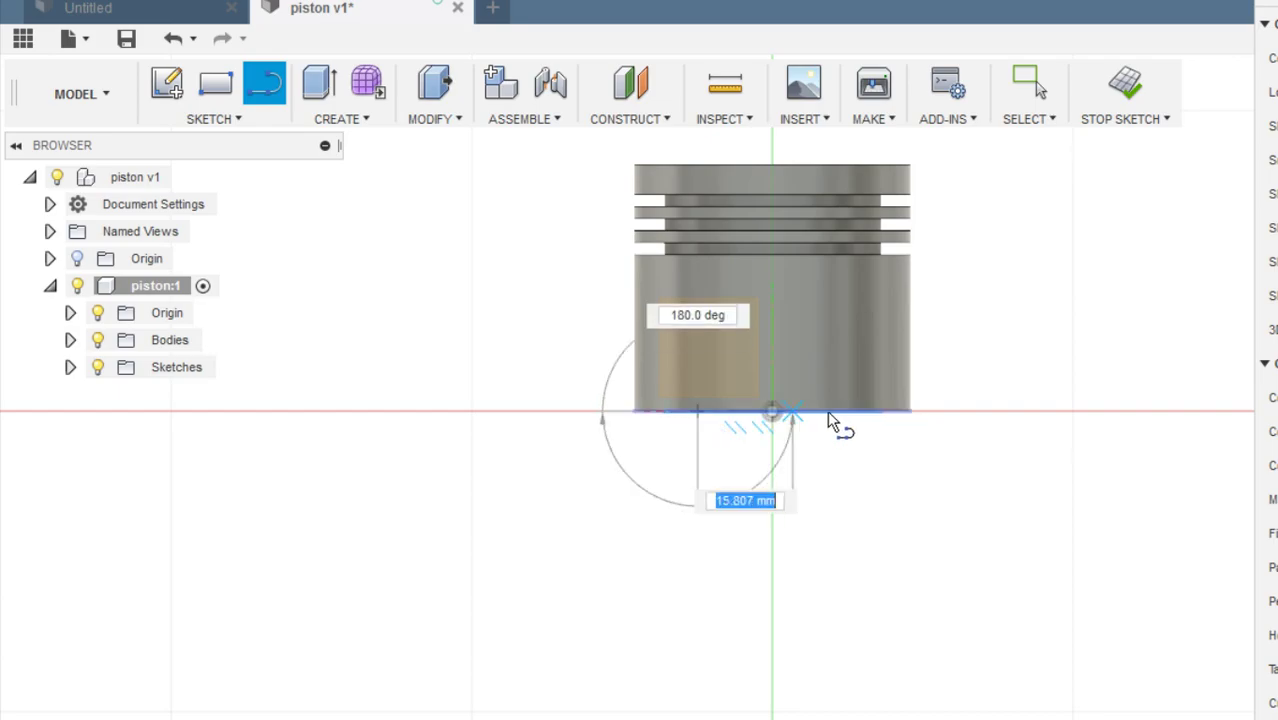
{"action": "left_click", "coordinate": [860, 410]}
{"action": "scroll", "coordinate": [823, 364], "scroll_direction": "up", "scroll_amount": 2}
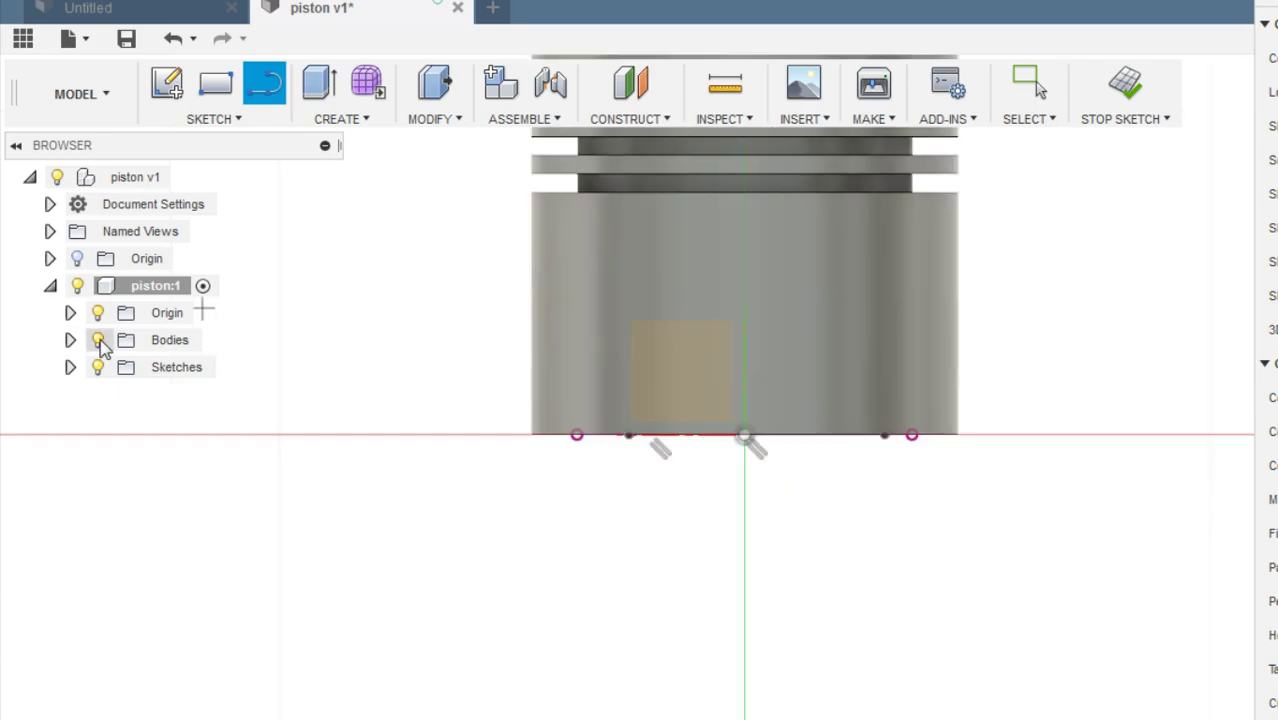
Step: Hide the piston body and draw a closed trapezoid whose base sits on the horizontal axis
{"action": "left_click", "coordinate": [97, 340]}
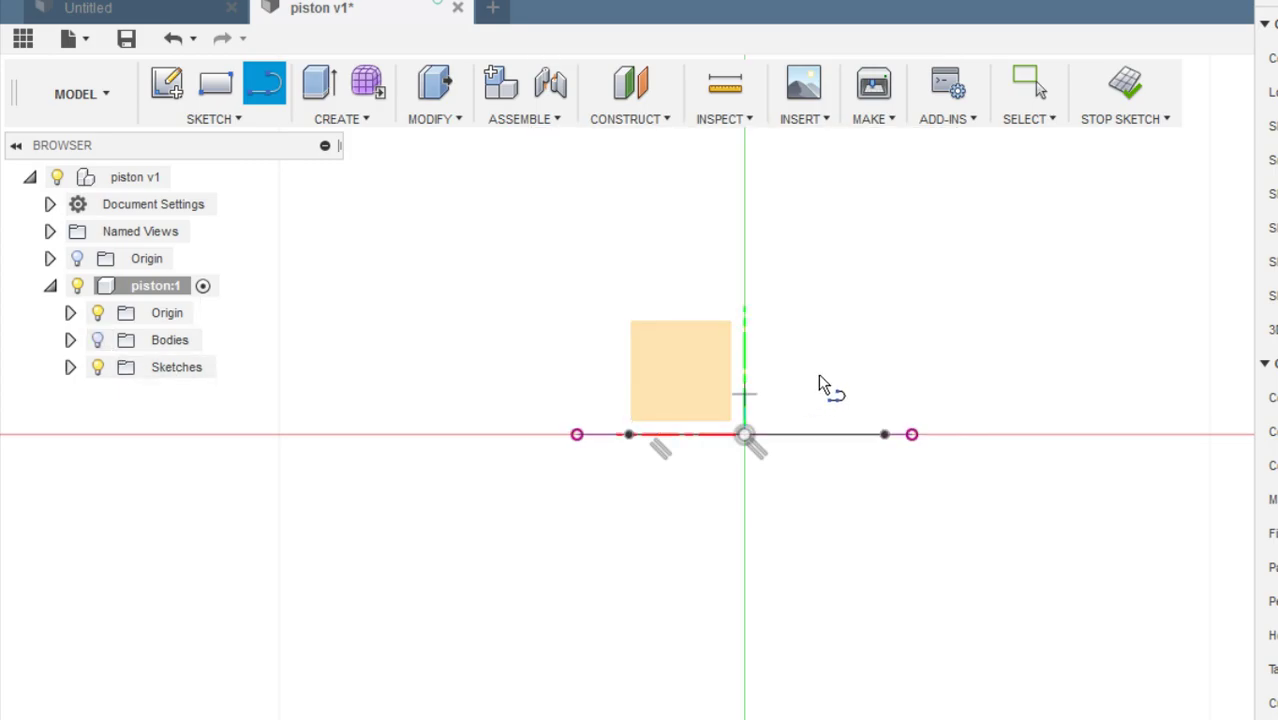
{"action": "left_click", "coordinate": [884, 435]}
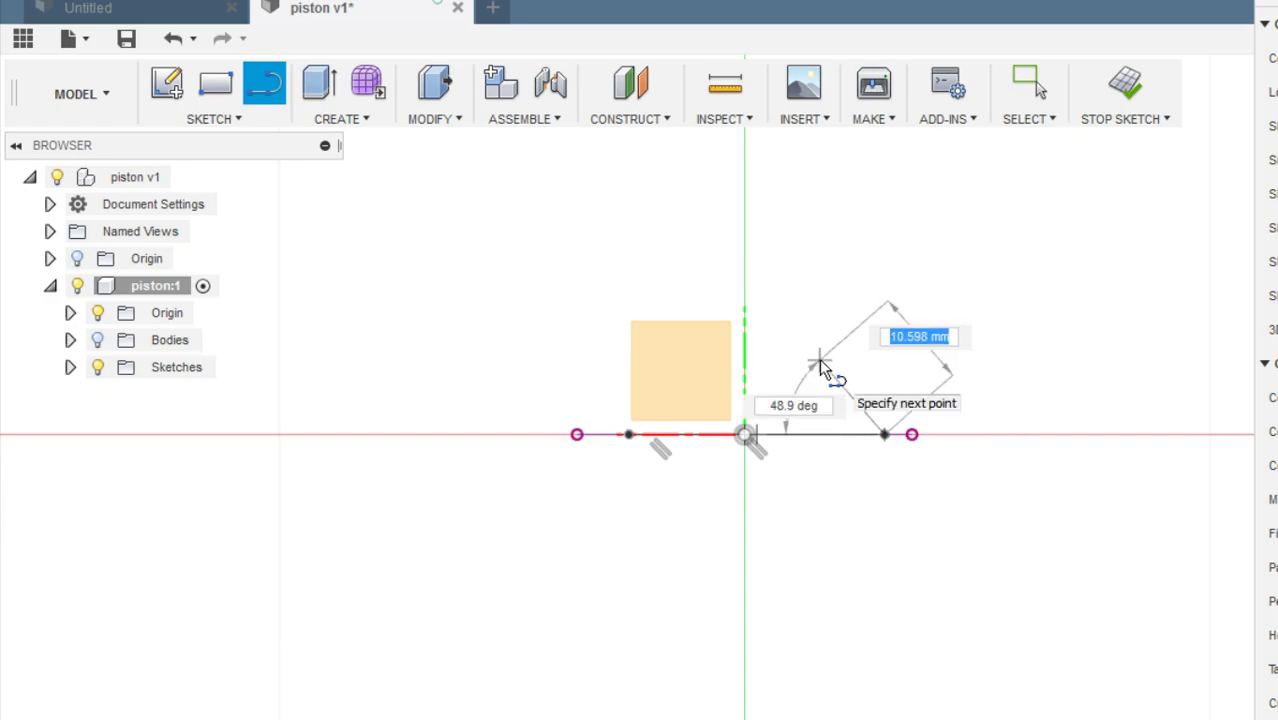
{"action": "left_click", "coordinate": [820, 359]}
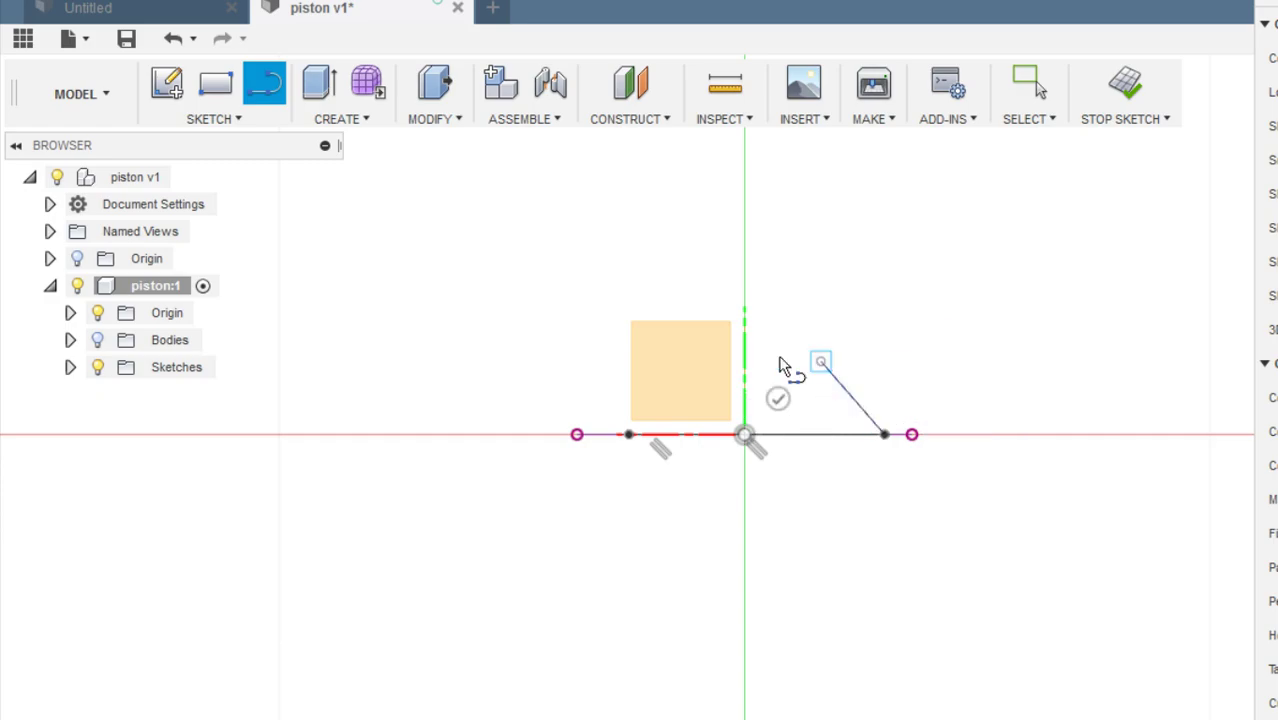
{"action": "left_click", "coordinate": [687, 358]}
{"action": "left_click", "coordinate": [627, 434]}
{"action": "key", "text": "Escape"}
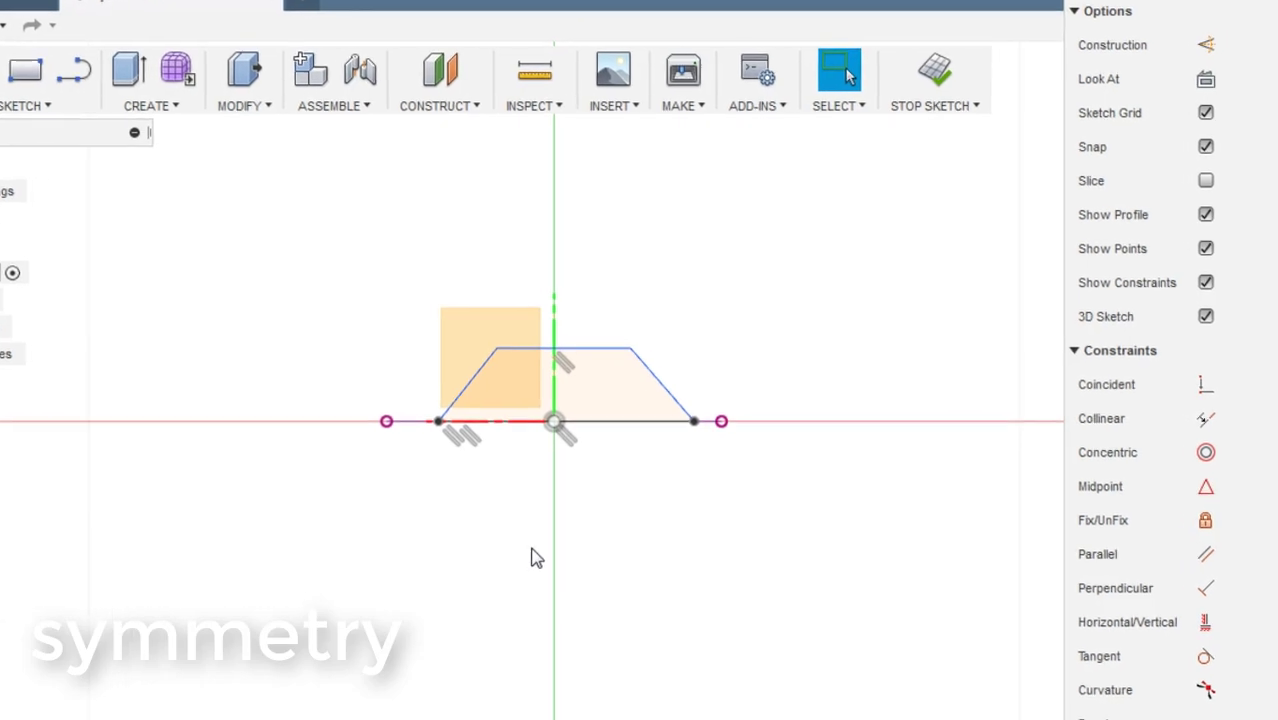
Step: Draw a vertical construction line from the sketch origin straight up through the trapezoid
{"action": "key", "text": "l"}
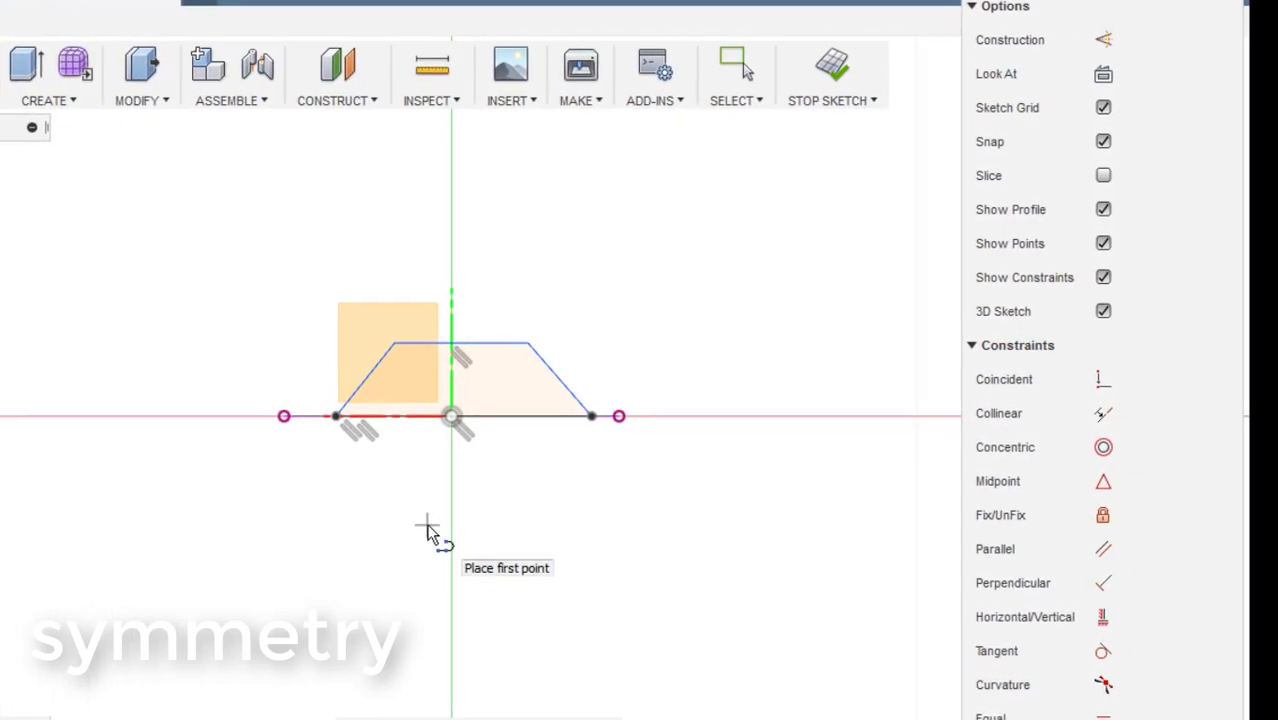
{"action": "key", "text": "x"}
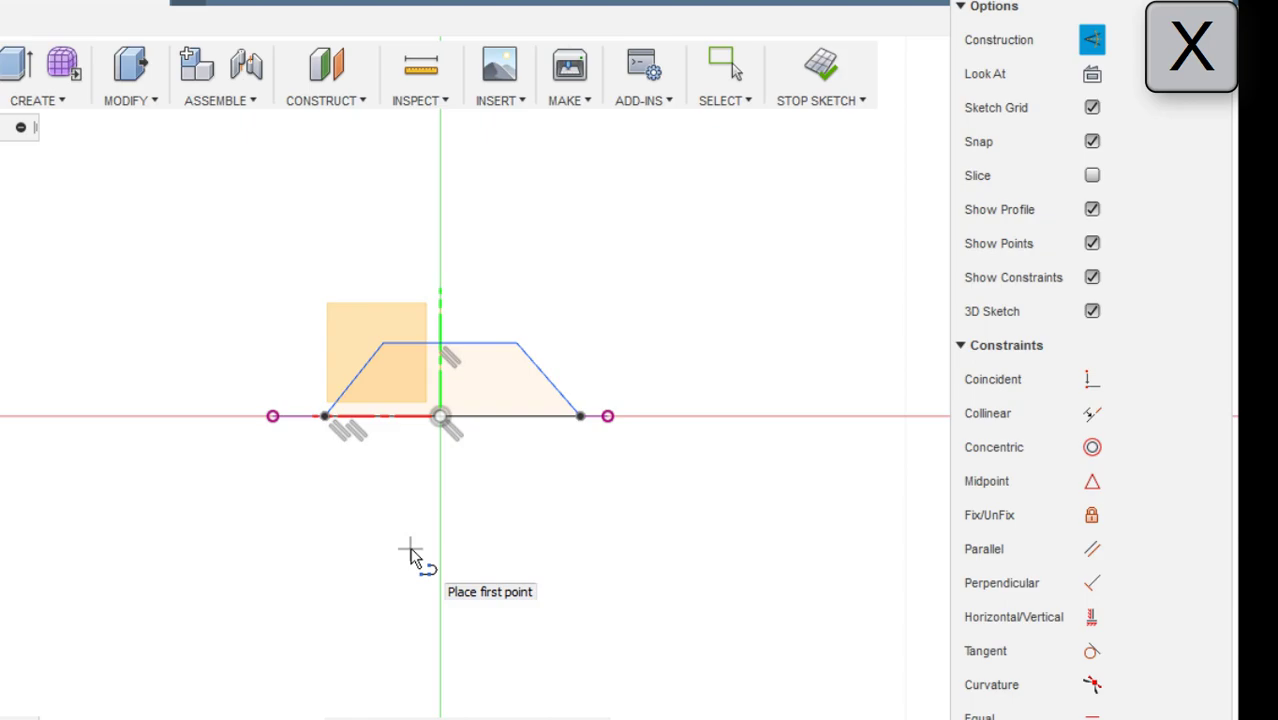
{"action": "key", "text": "x"}
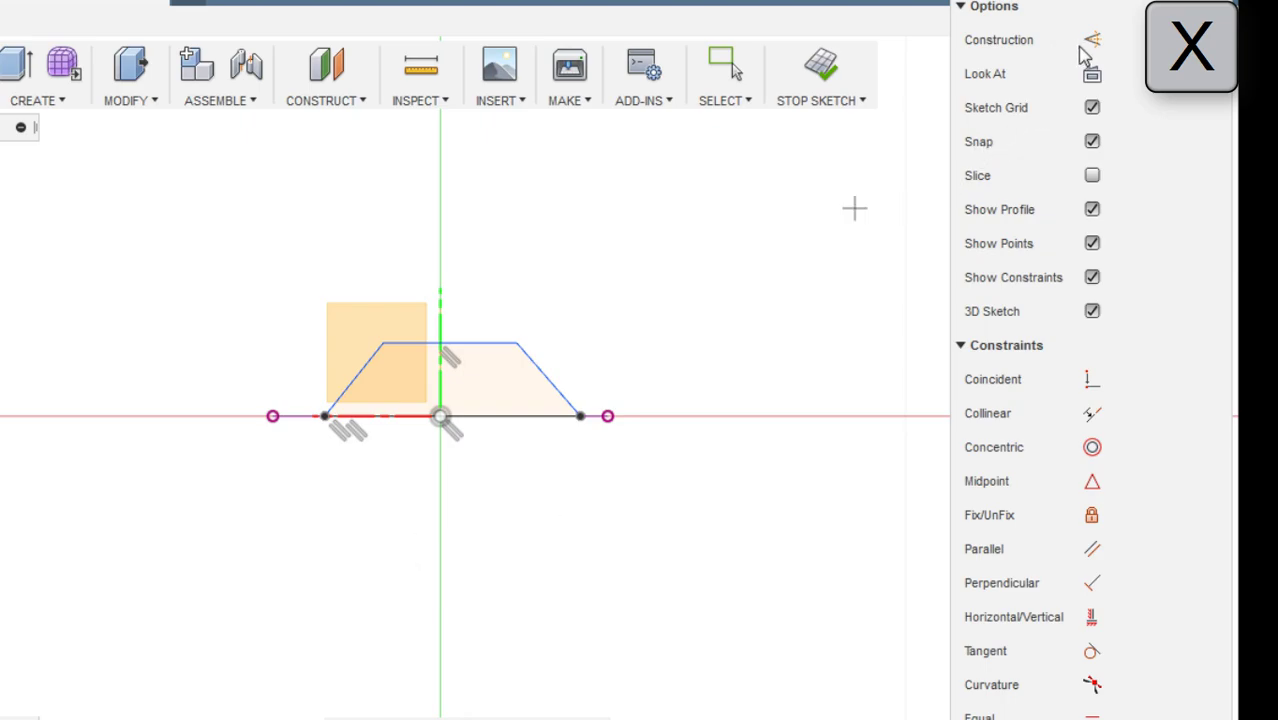
{"action": "key", "text": "x"}
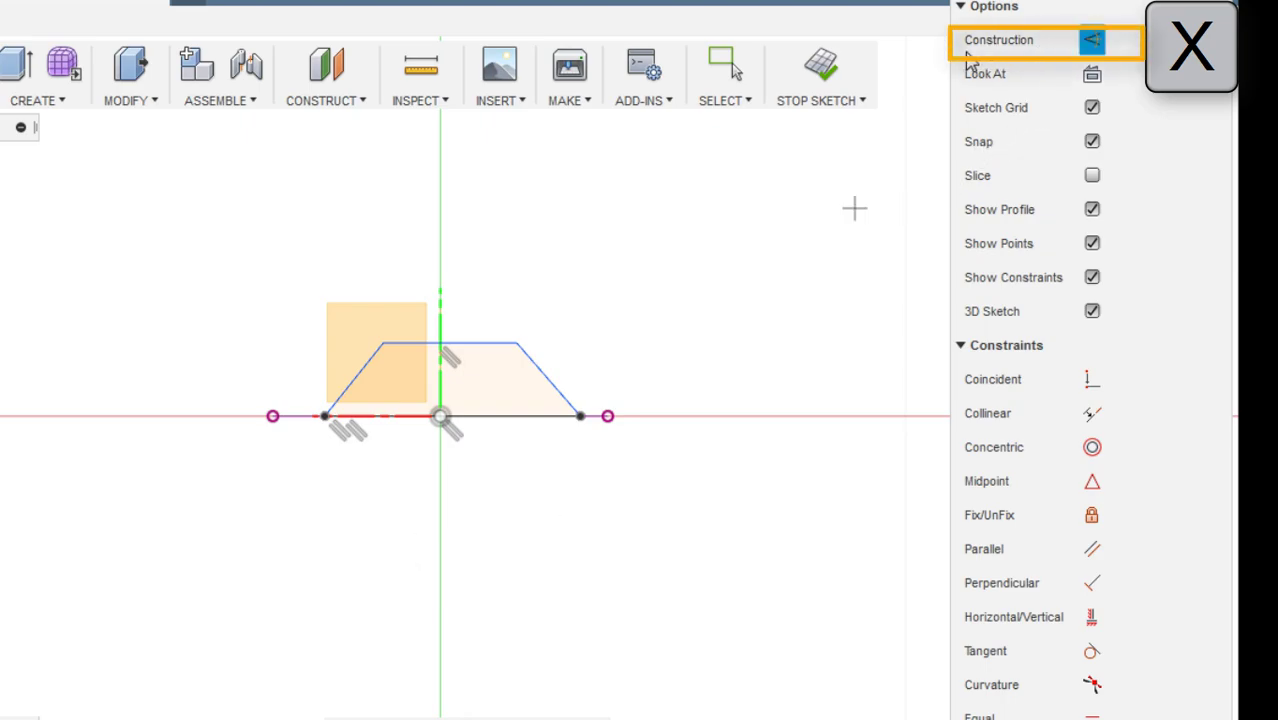
{"action": "key", "text": "x"}
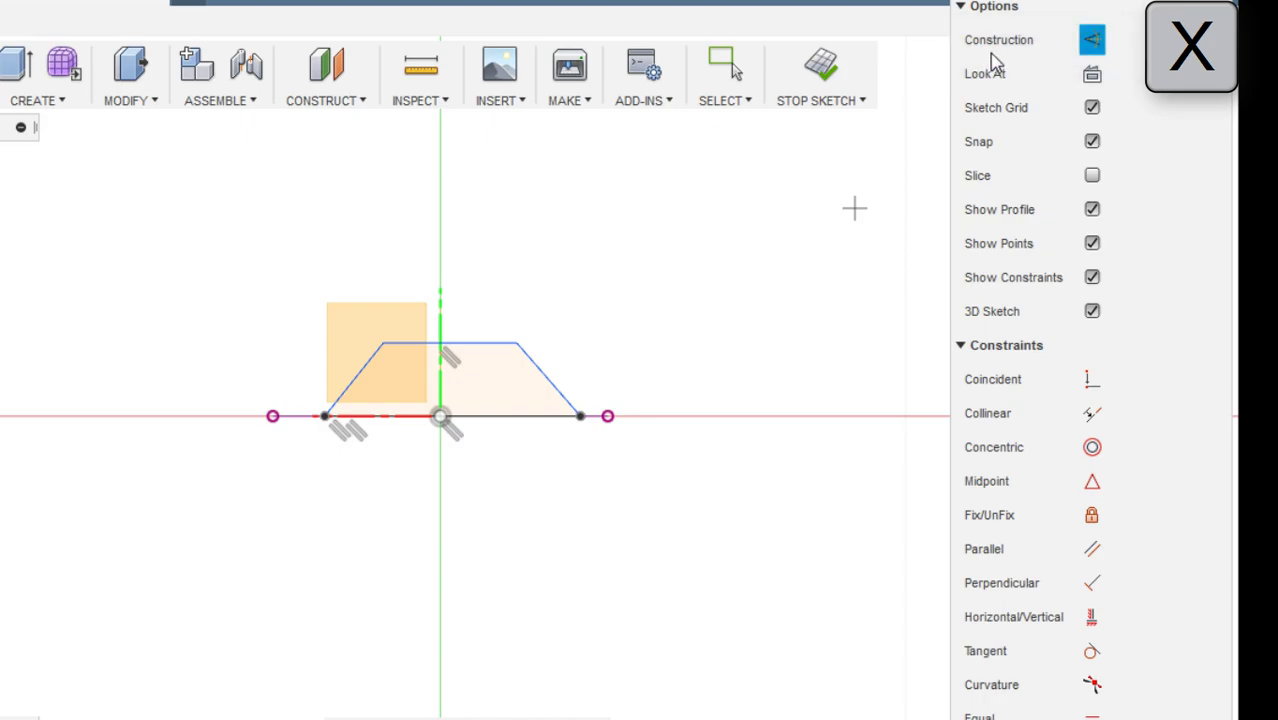
{"action": "left_click", "coordinate": [441, 415]}
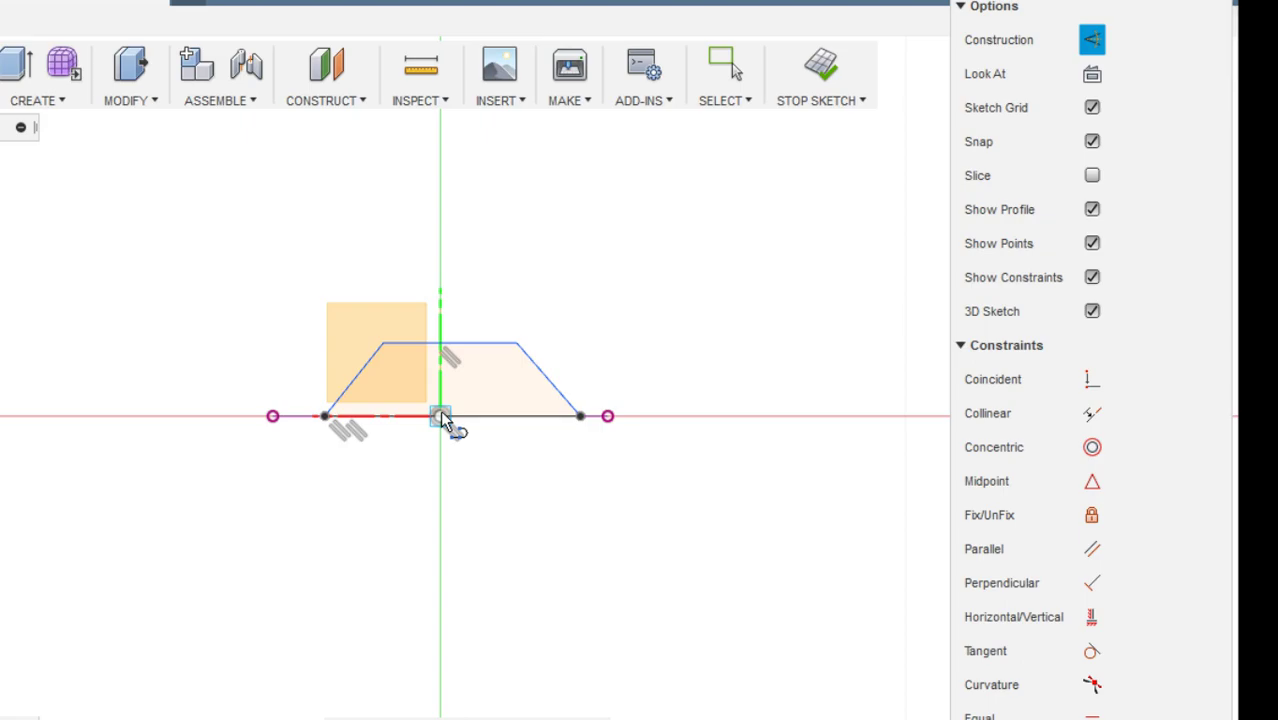
{"action": "left_click", "coordinate": [446, 283]}
{"action": "key", "text": "Escape"}
Step: Select the trapezoid's bottom-right and bottom-left corners
{"action": "scroll", "coordinate": [457, 314], "scroll_direction": "up", "scroll_amount": 2}
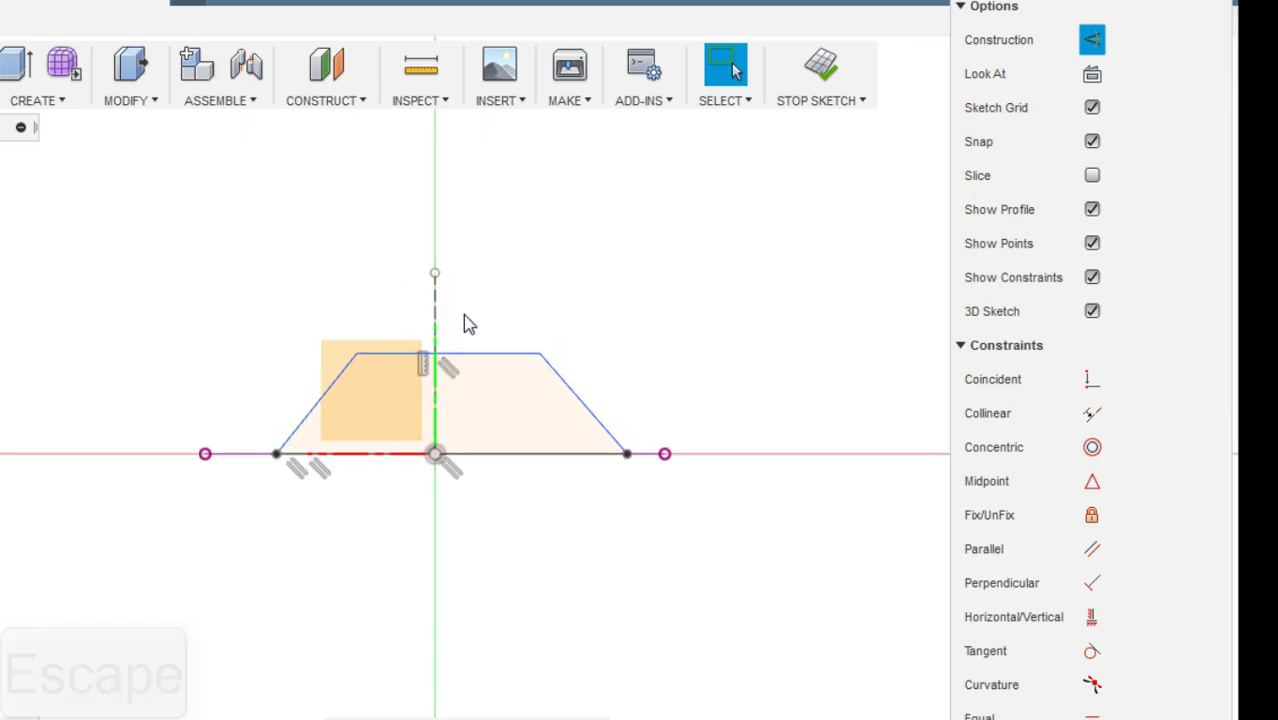
{"action": "left_click", "coordinate": [626, 455]}
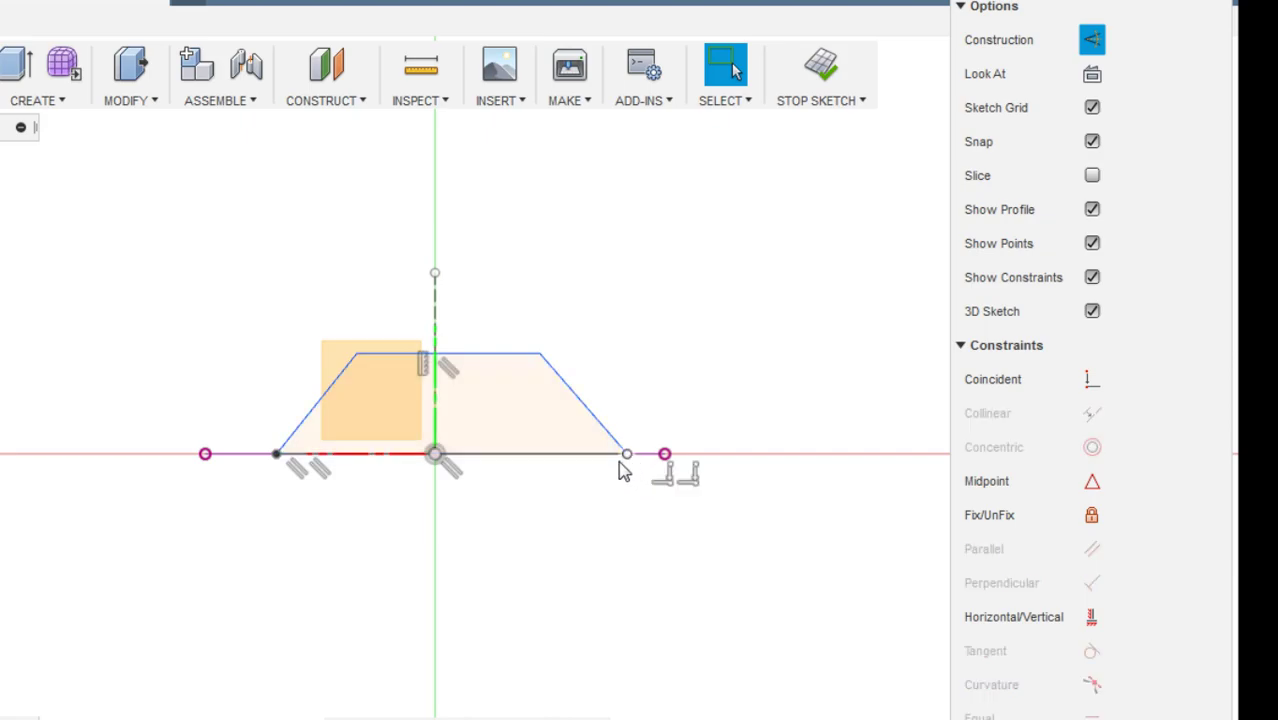
{"action": "left_click", "coordinate": [277, 454]}
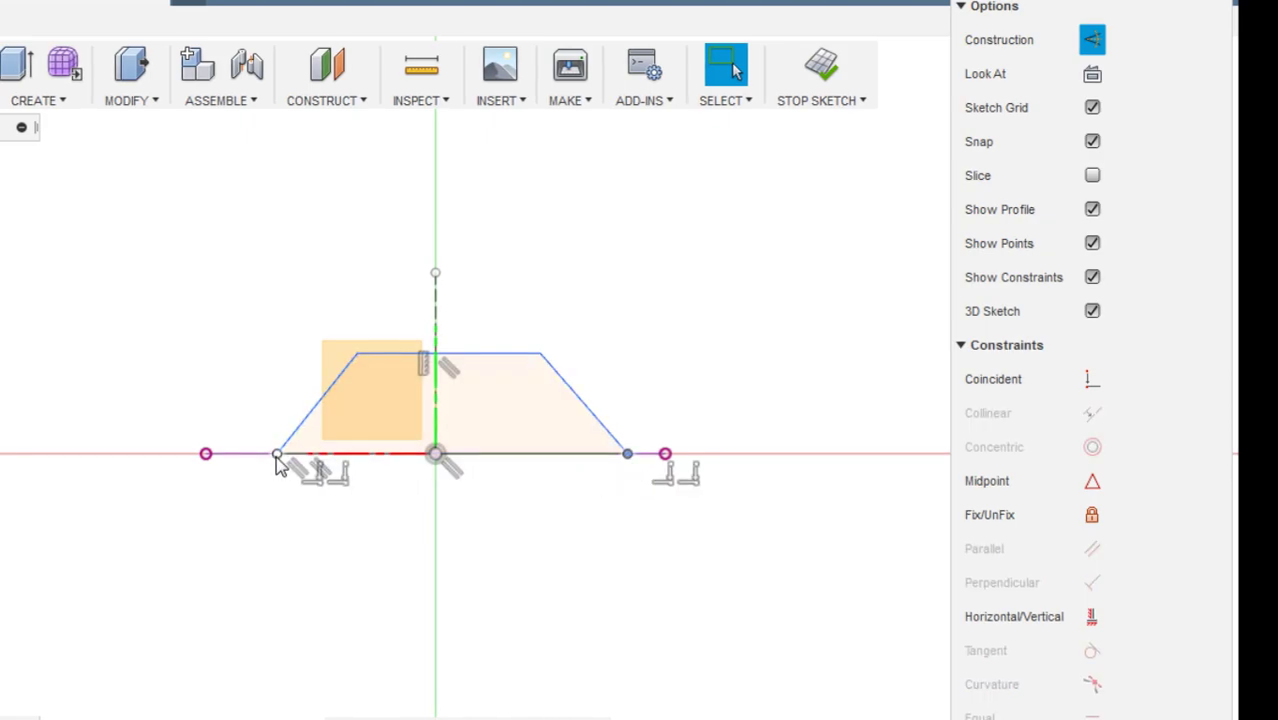
Step: Make the two bottom corners symmetric about the vertical centreline
{"action": "left_click", "coordinate": [441, 305]}
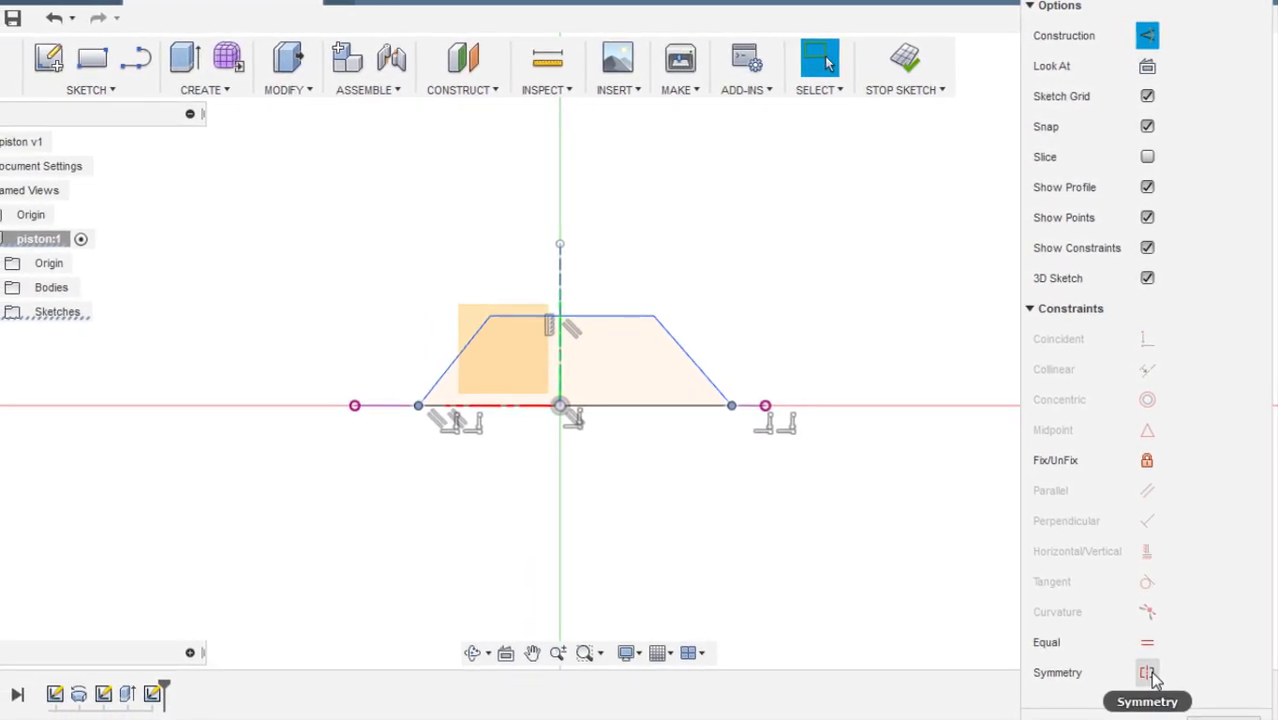
{"action": "left_click", "coordinate": [1149, 674]}
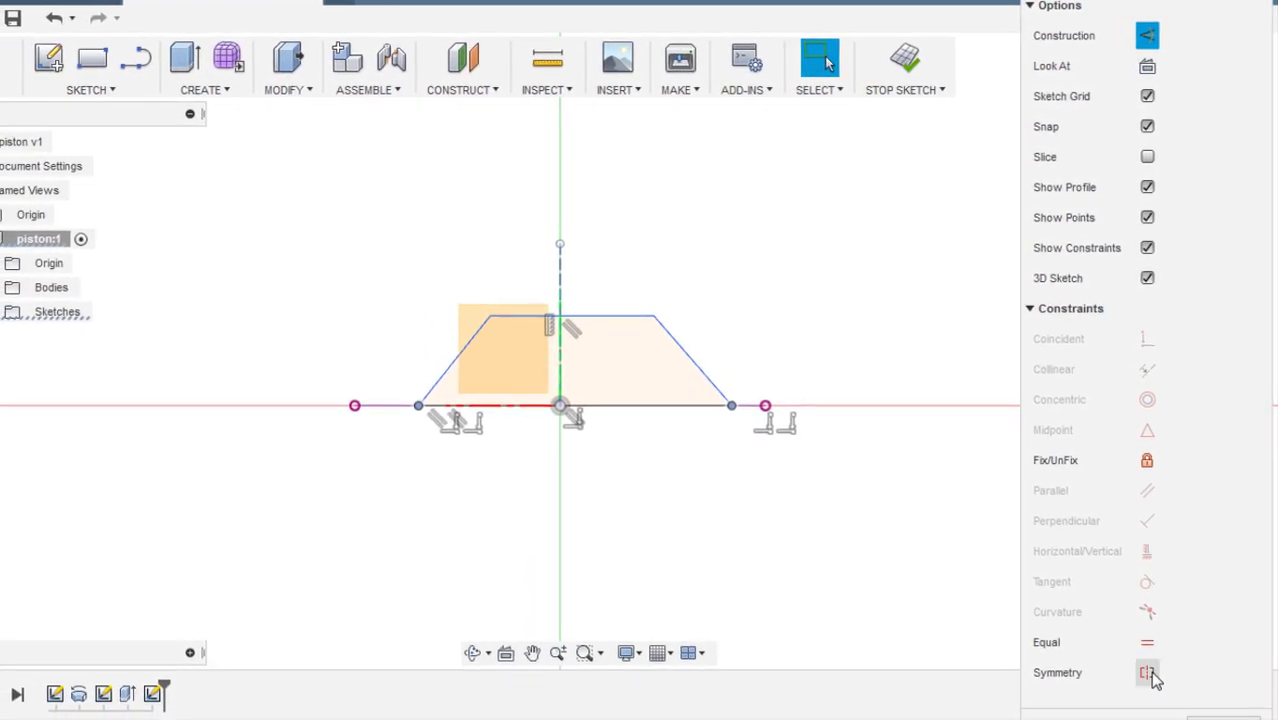
{"action": "left_click", "coordinate": [1149, 674]}
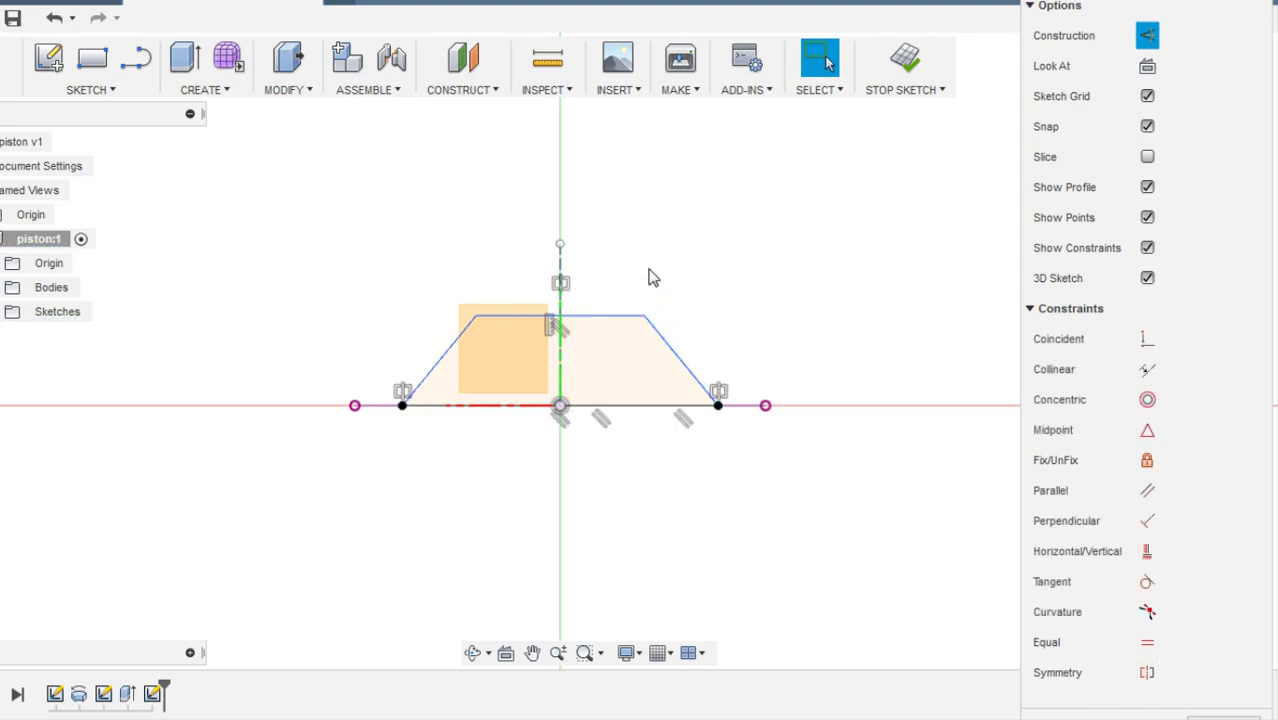
Step: Make the two top corners symmetric about the vertical centreline
{"action": "left_click", "coordinate": [644, 317]}
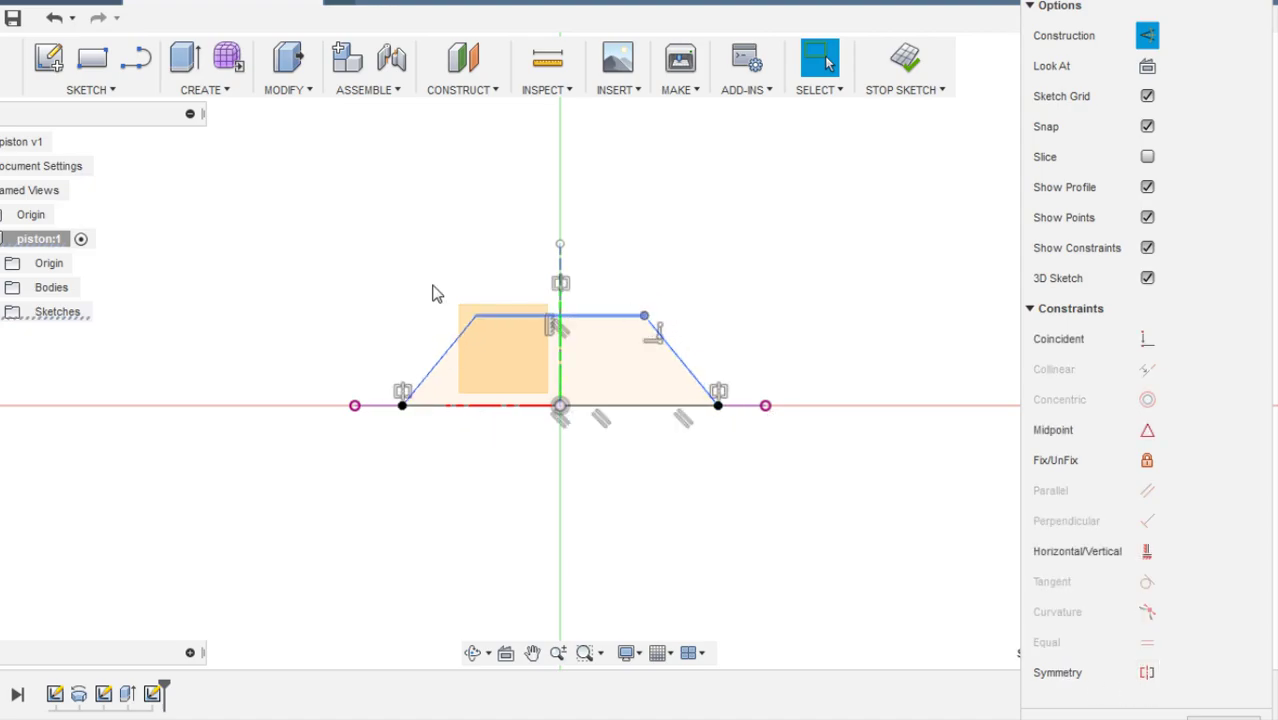
{"action": "left_click", "coordinate": [476, 316]}
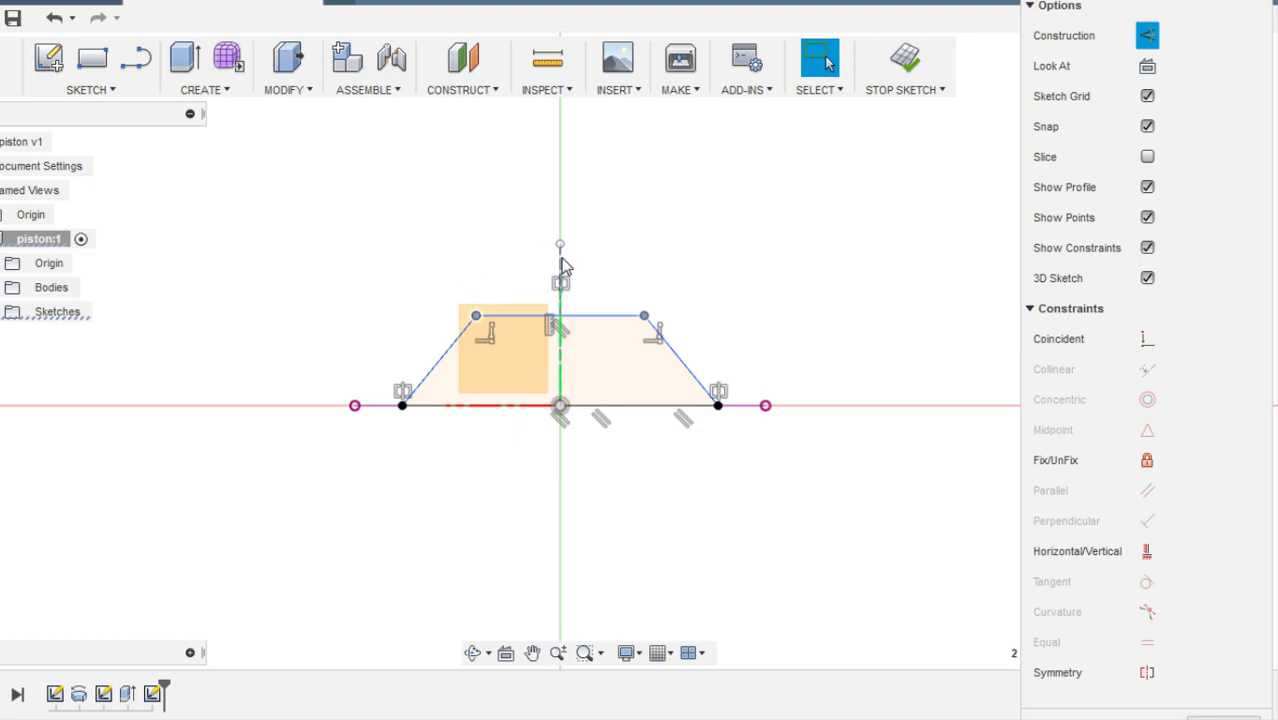
{"action": "left_click", "coordinate": [561, 262]}
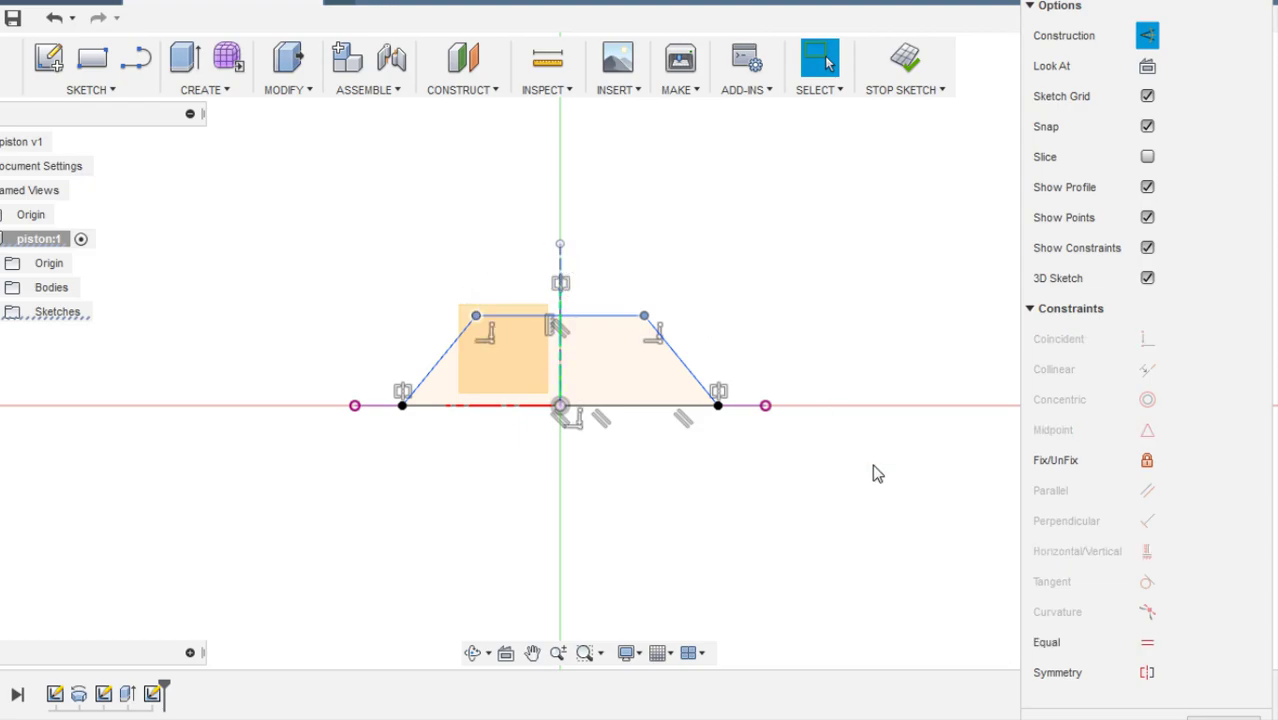
{"action": "left_click", "coordinate": [1147, 674]}
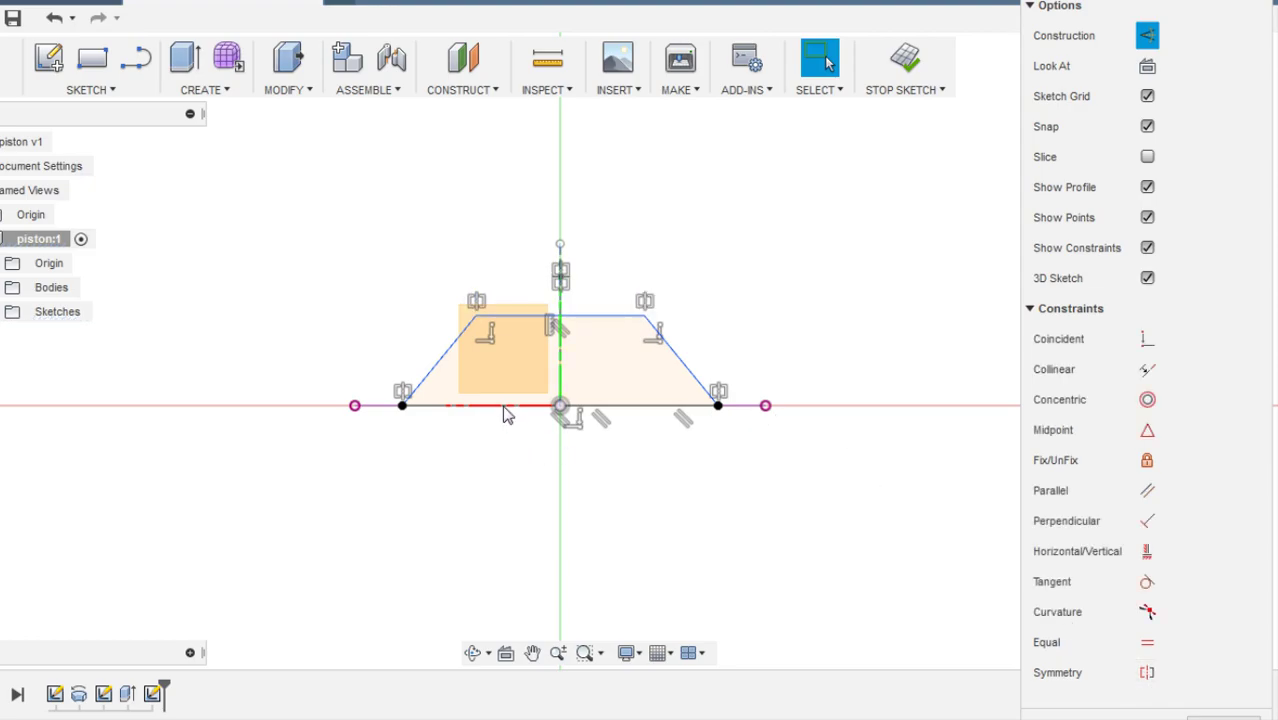
Step: Dimension the angle between the base and the left slanted side as 55°
{"action": "key", "text": "d"}
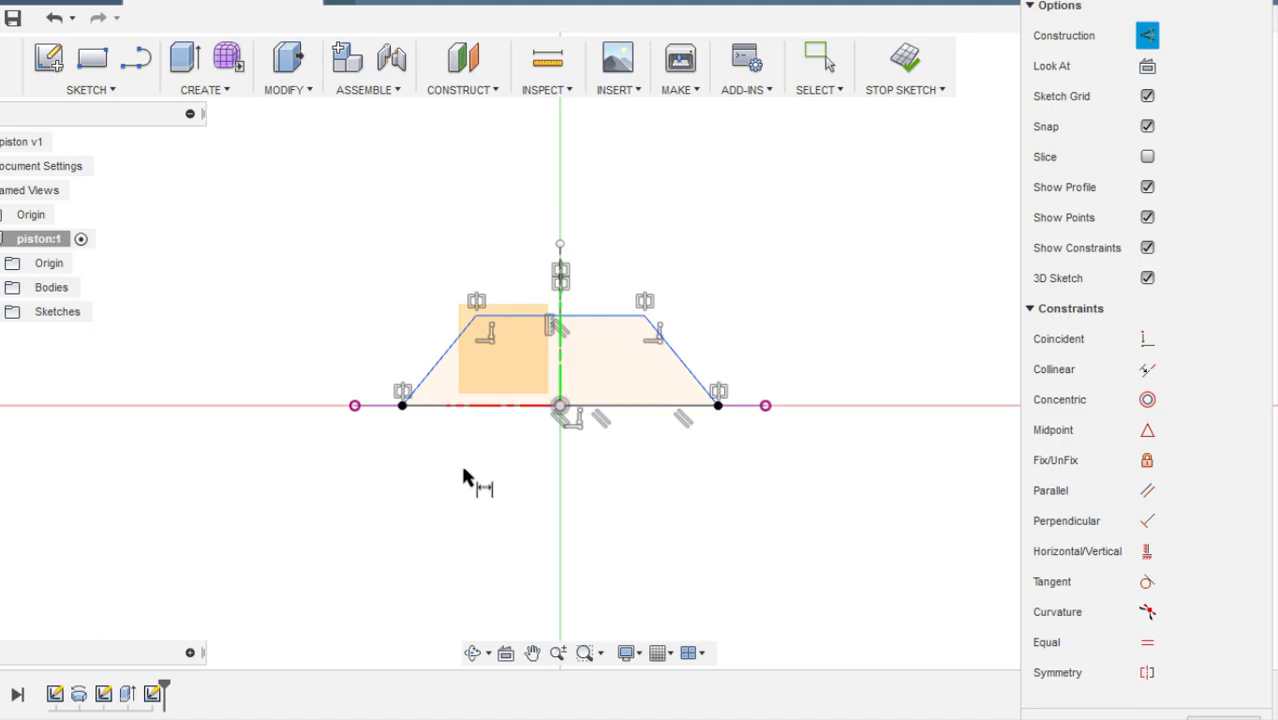
{"action": "left_click", "coordinate": [441, 406]}
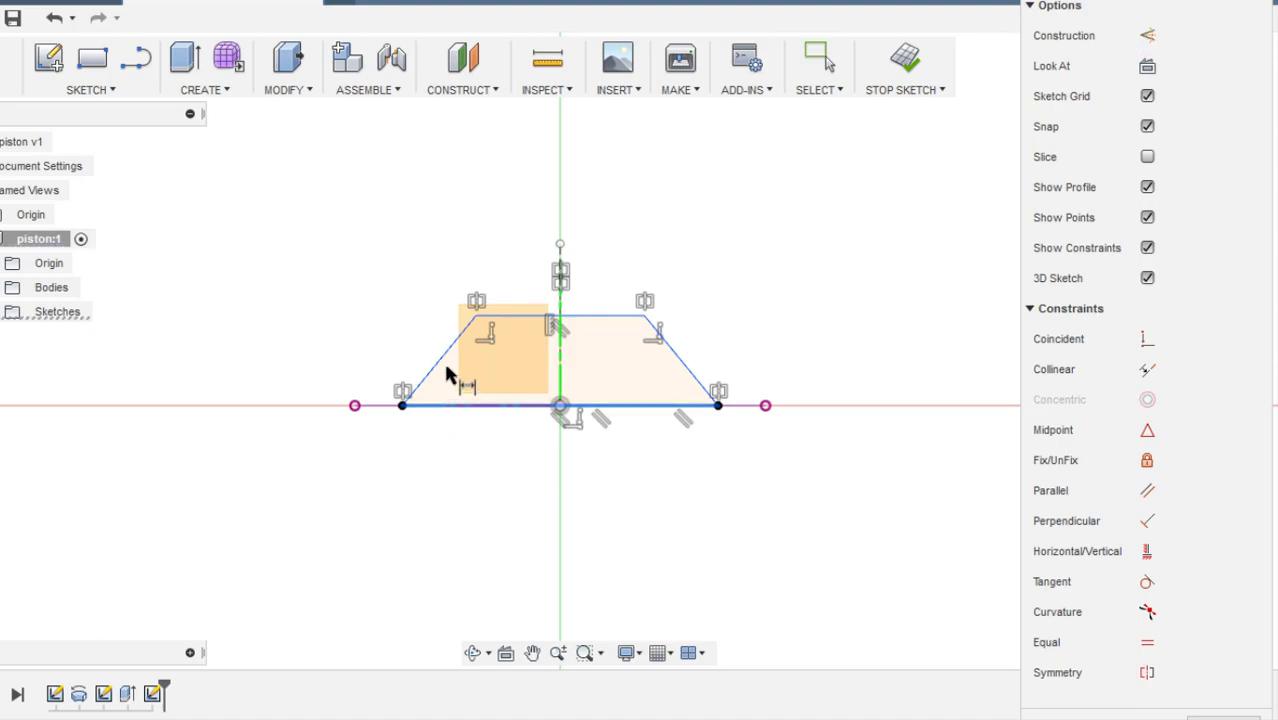
{"action": "left_click", "coordinate": [446, 368]}
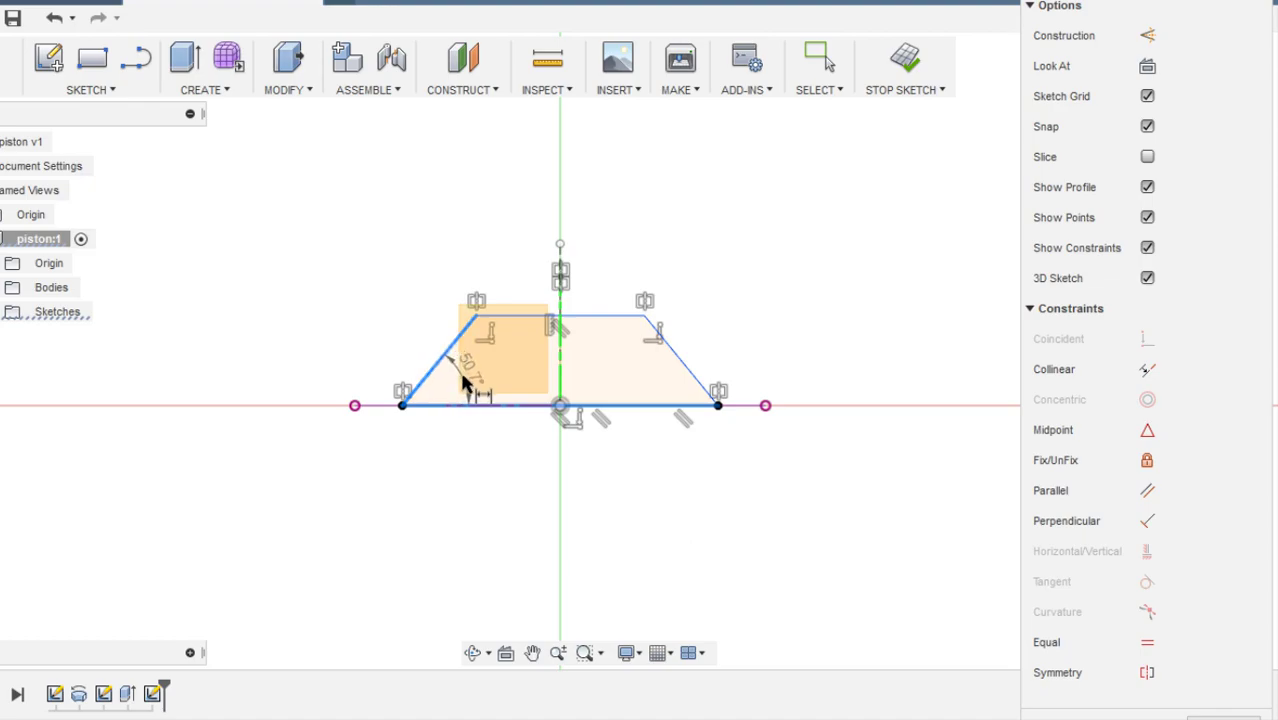
{"action": "left_click", "coordinate": [462, 377]}
{"action": "type", "text": "55"}
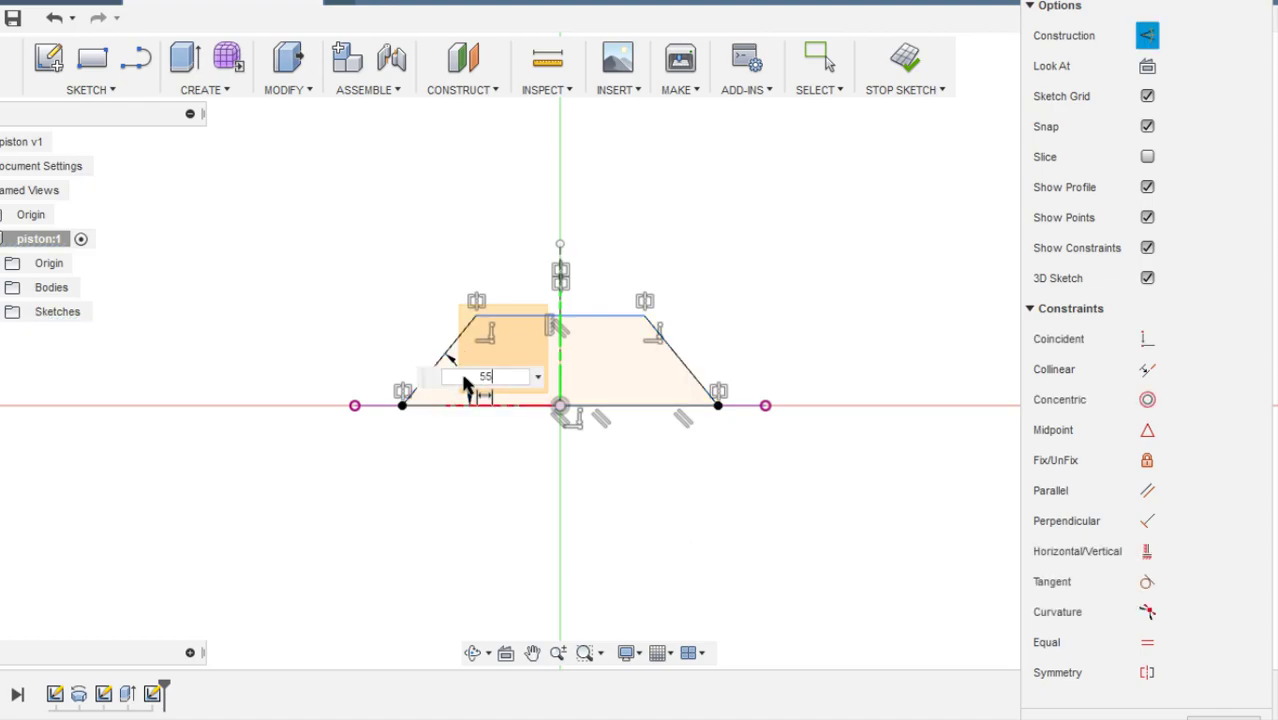
{"action": "key", "text": "Return"}
{"action": "key", "text": "Escape"}
{"action": "scroll", "coordinate": [398, 387], "scroll_direction": "down", "scroll_amount": 2}
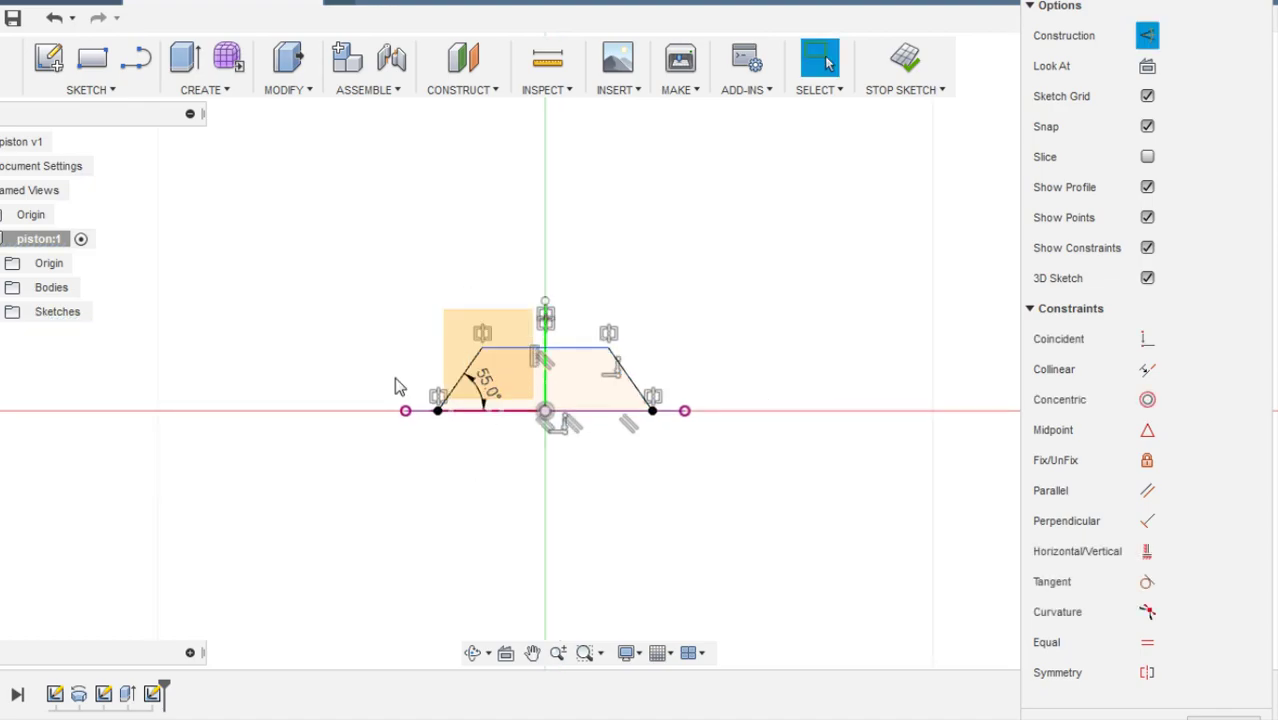
Step: Dimension the trapezoid's height between top and bottom lines as 10 mm
{"action": "key", "text": "d"}
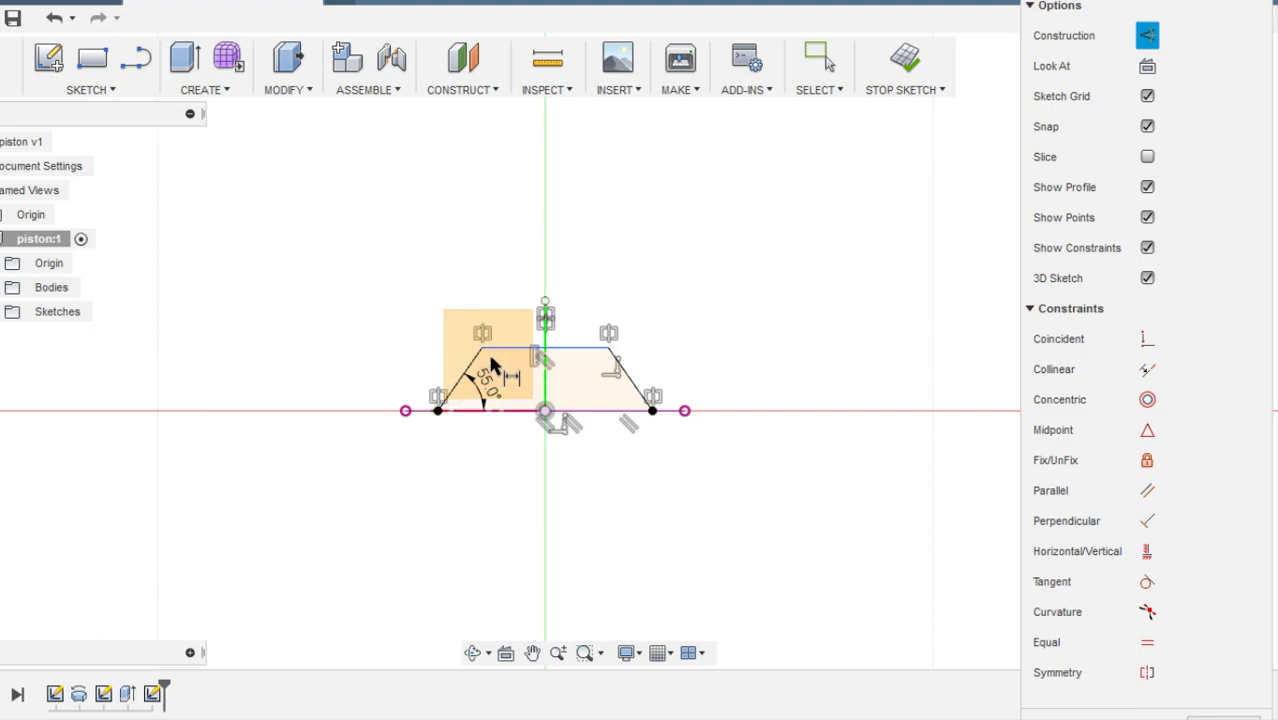
{"action": "left_click", "coordinate": [505, 349]}
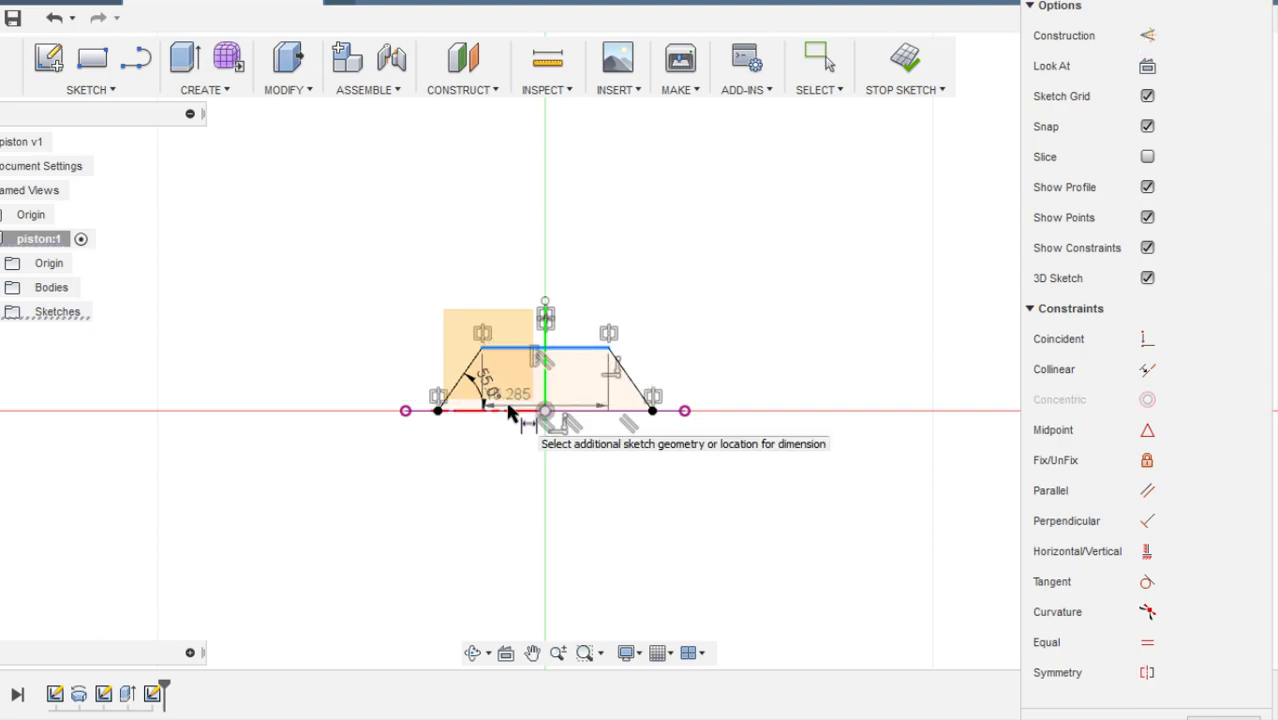
{"action": "left_click", "coordinate": [511, 410]}
{"action": "left_click", "coordinate": [381, 374]}
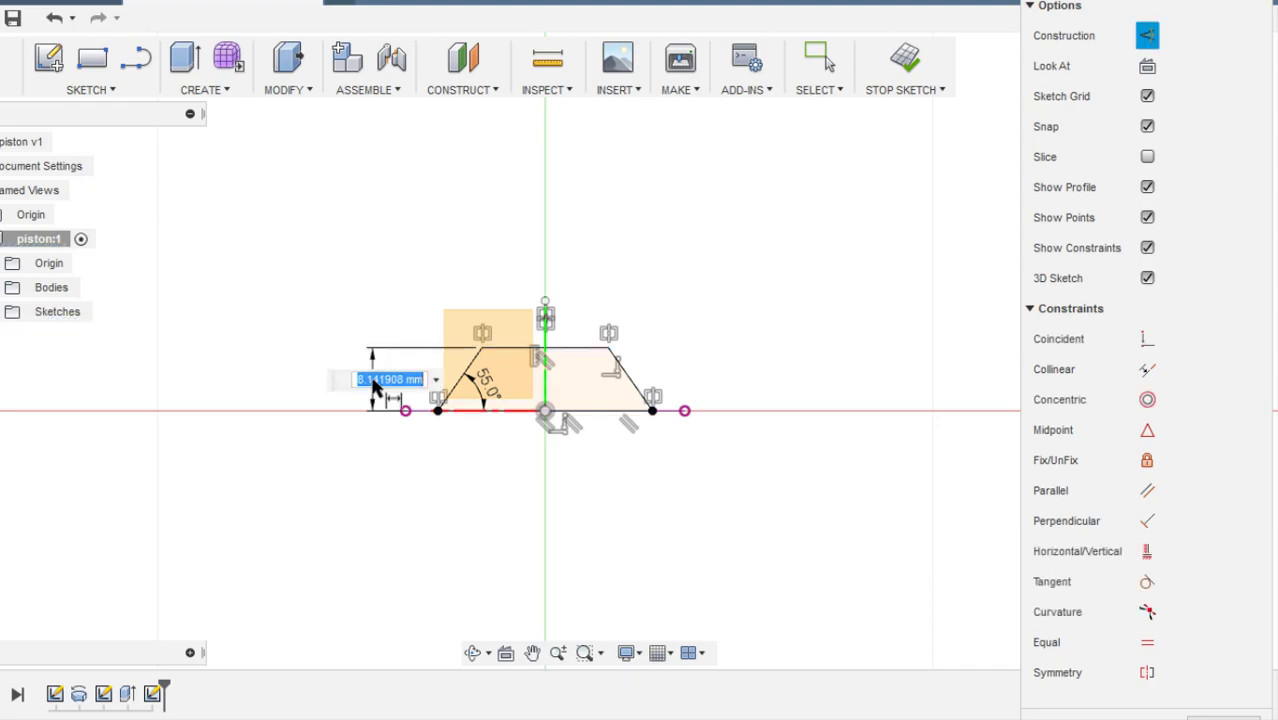
{"action": "type", "text": "10"}
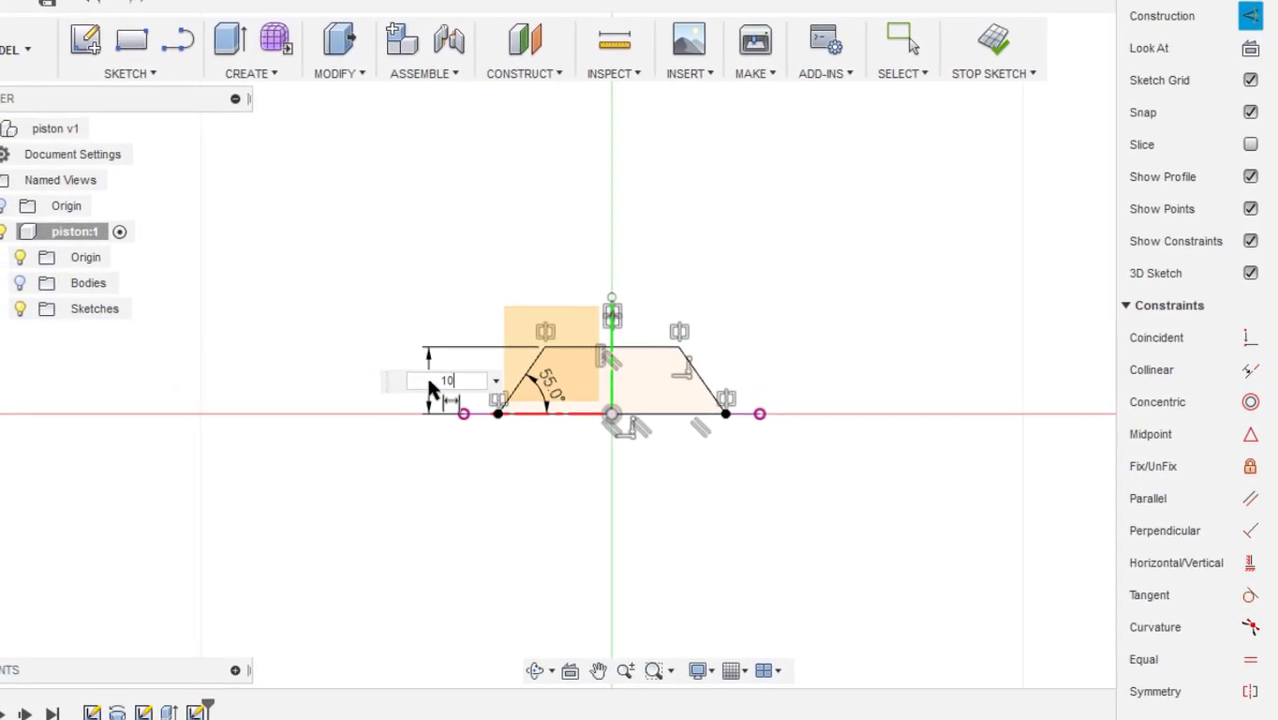
{"action": "key", "text": "Return"}
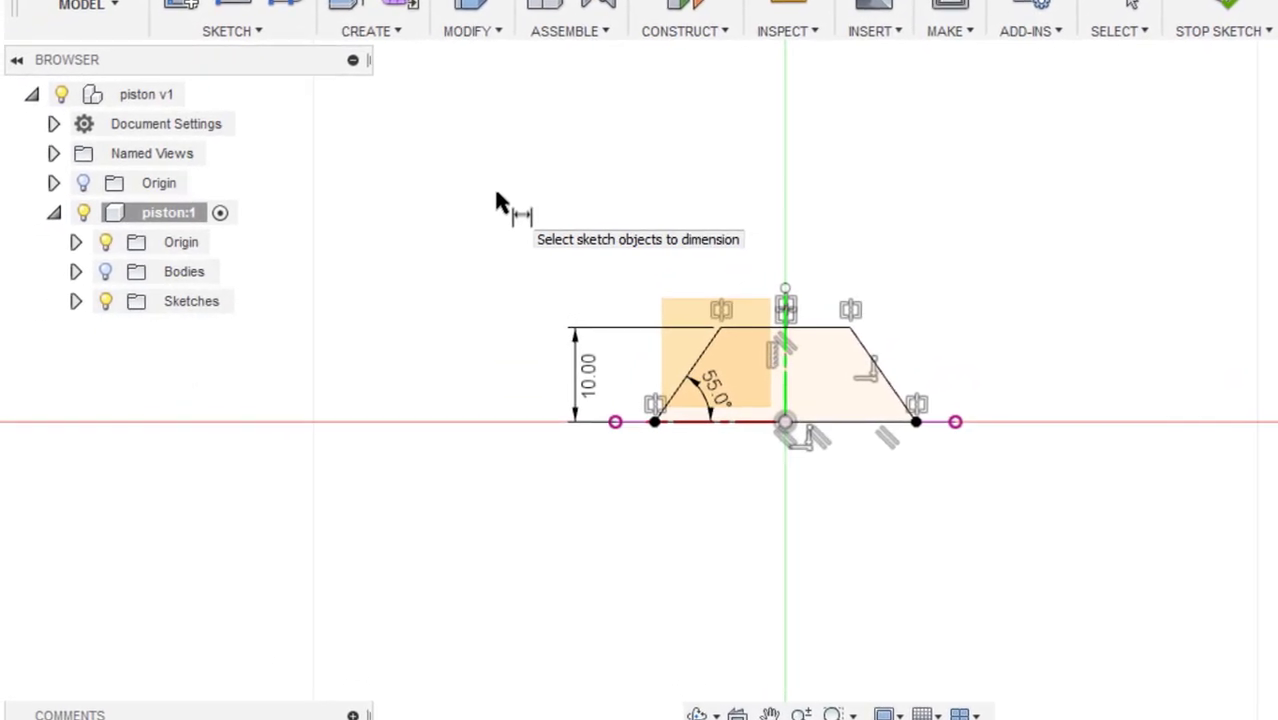
{"action": "key", "text": "Escape"}
Step: Show the piston body and set the bottom-right corner 7 mm in from the piston edge
{"action": "left_click", "coordinate": [107, 271]}
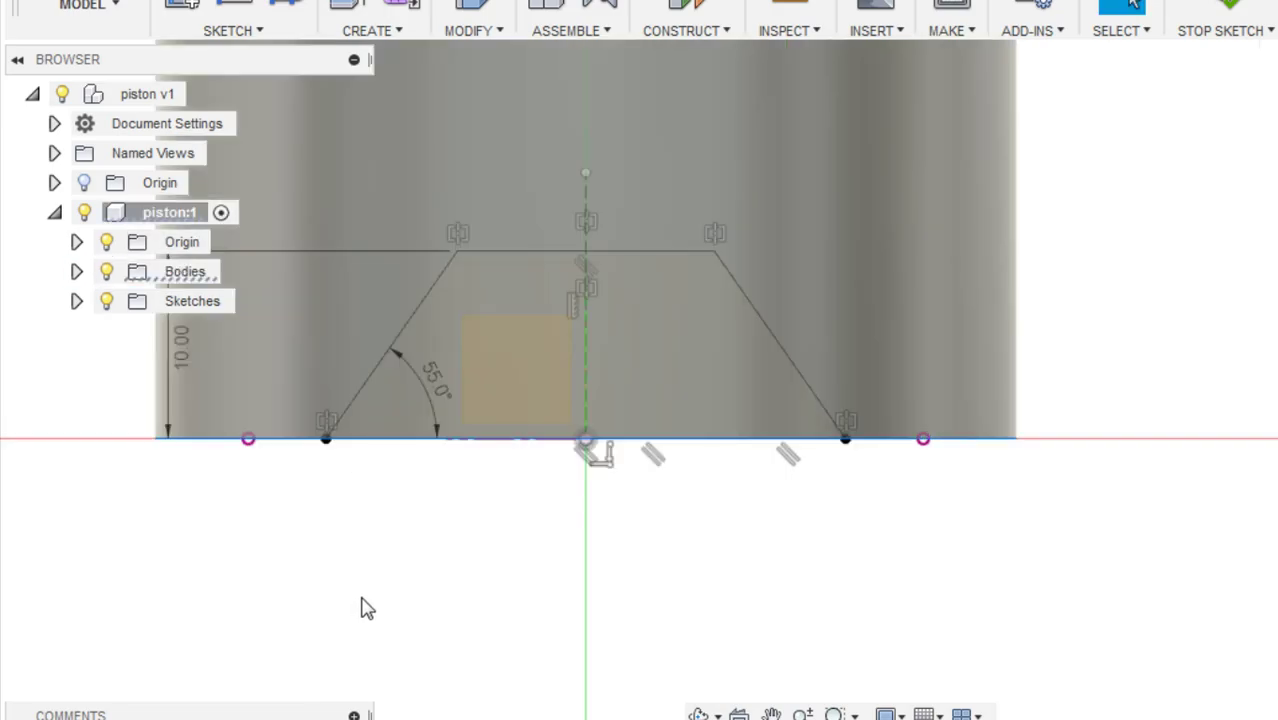
{"action": "key", "text": "d"}
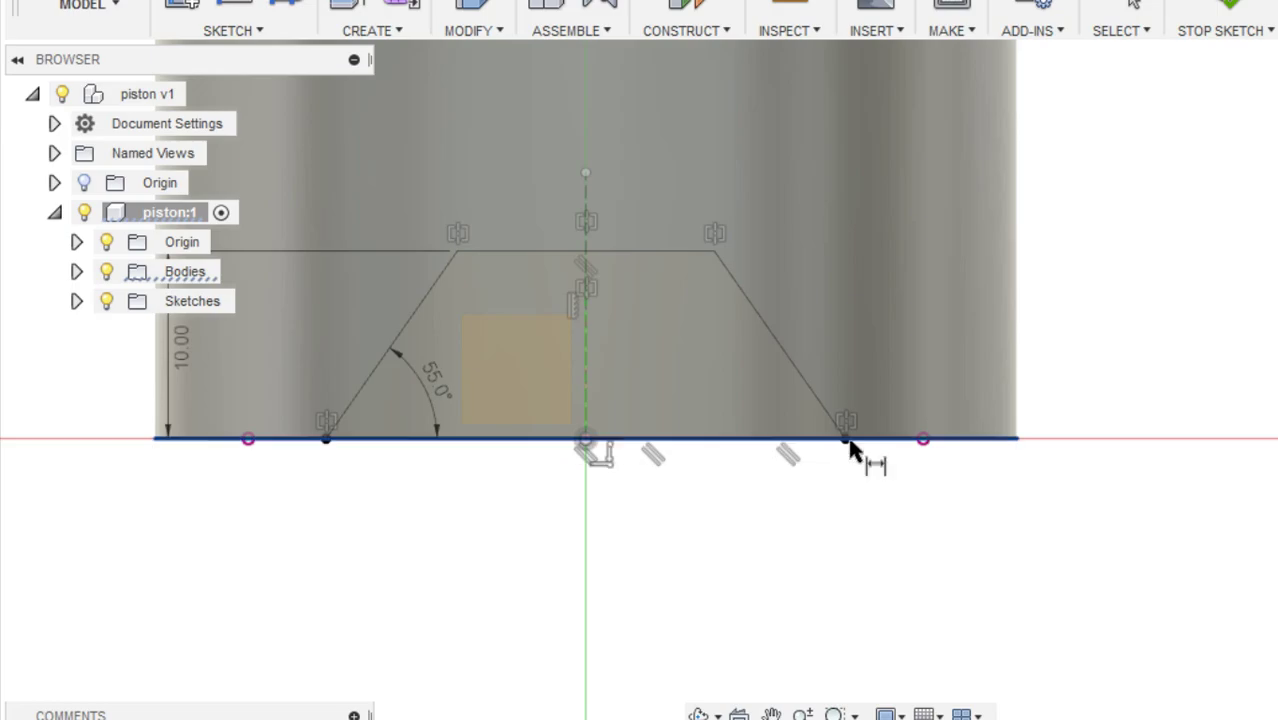
{"action": "left_click", "coordinate": [846, 444]}
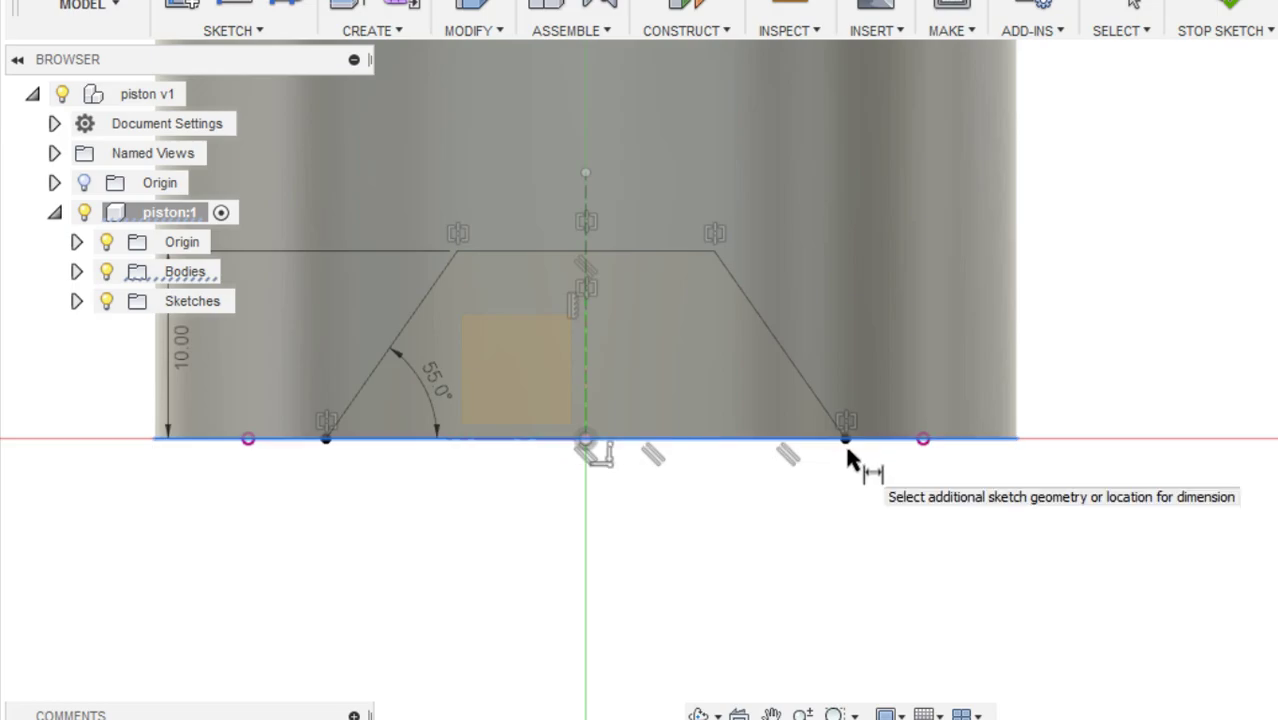
{"action": "left_click", "coordinate": [846, 444]}
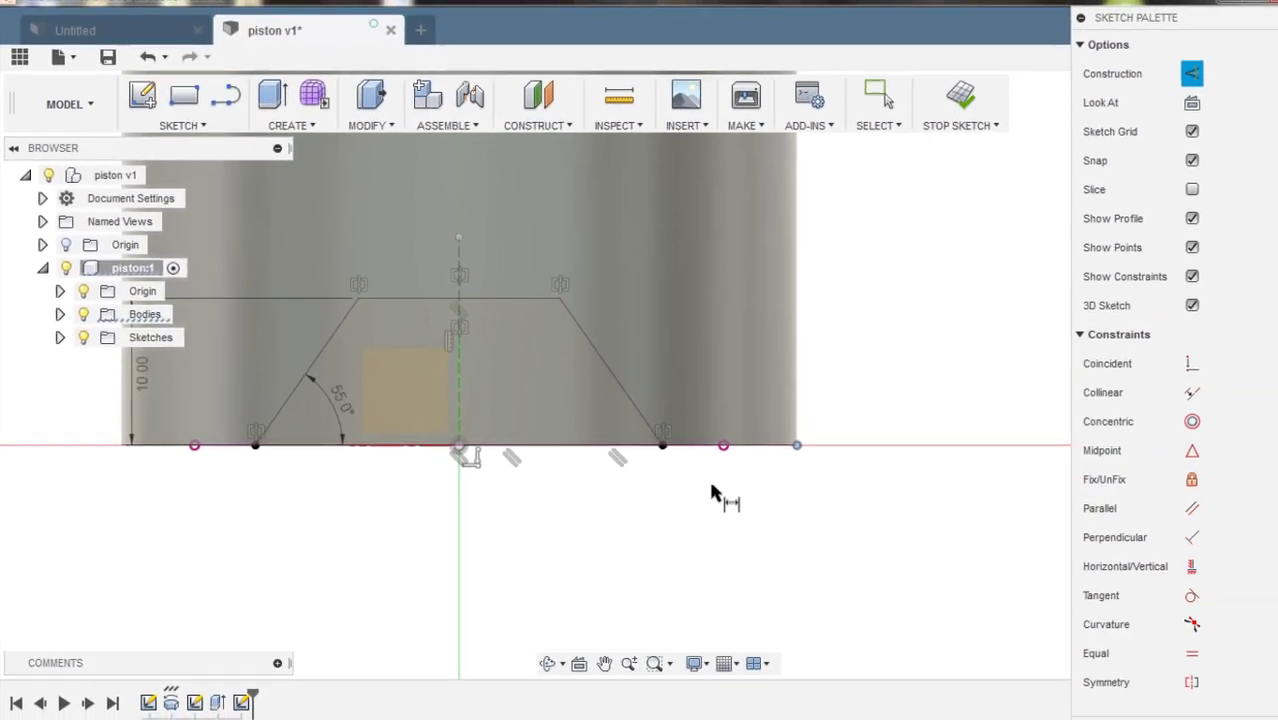
{"action": "left_click", "coordinate": [652, 452]}
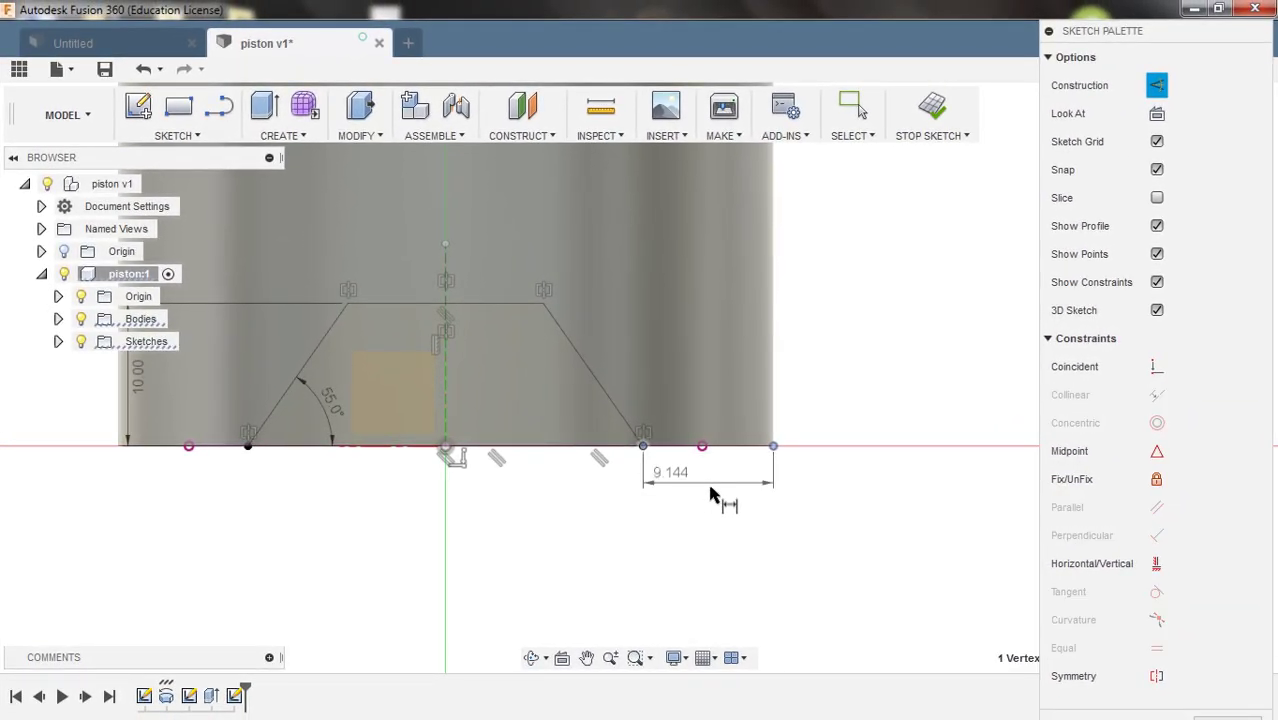
{"action": "left_click", "coordinate": [713, 495]}
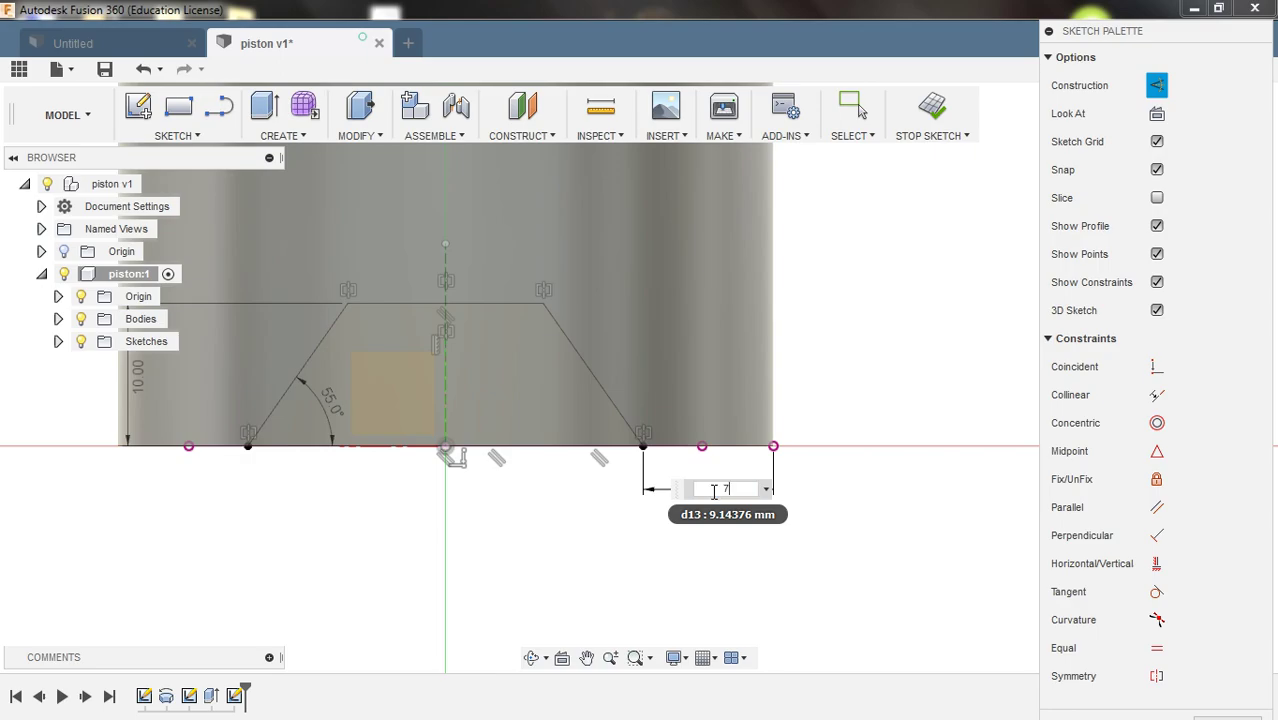
{"action": "type", "text": "7"}
{"action": "key", "text": "Return"}
{"action": "scroll", "coordinate": [228, 484], "scroll_direction": "down", "scroll_amount": 2}
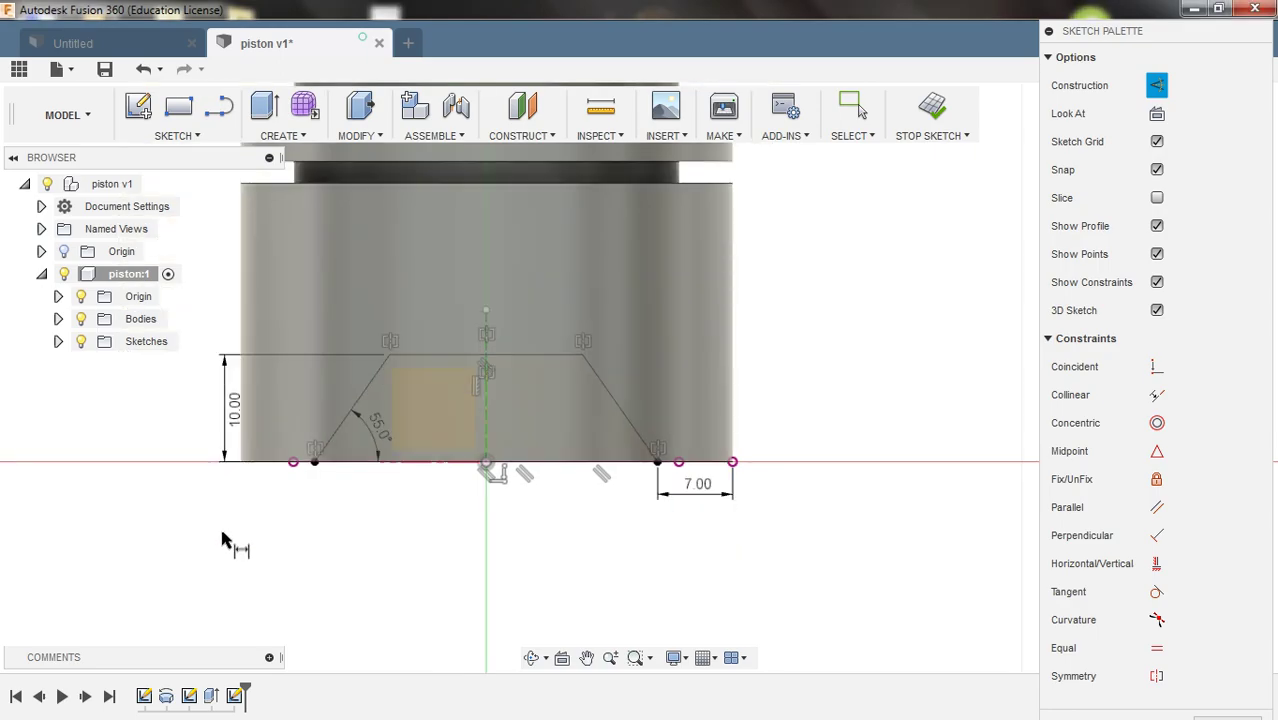
Step: Press-pull the trapezoid profile as a symmetric 25 mm cut through the piston skirt
{"action": "key", "text": "q"}
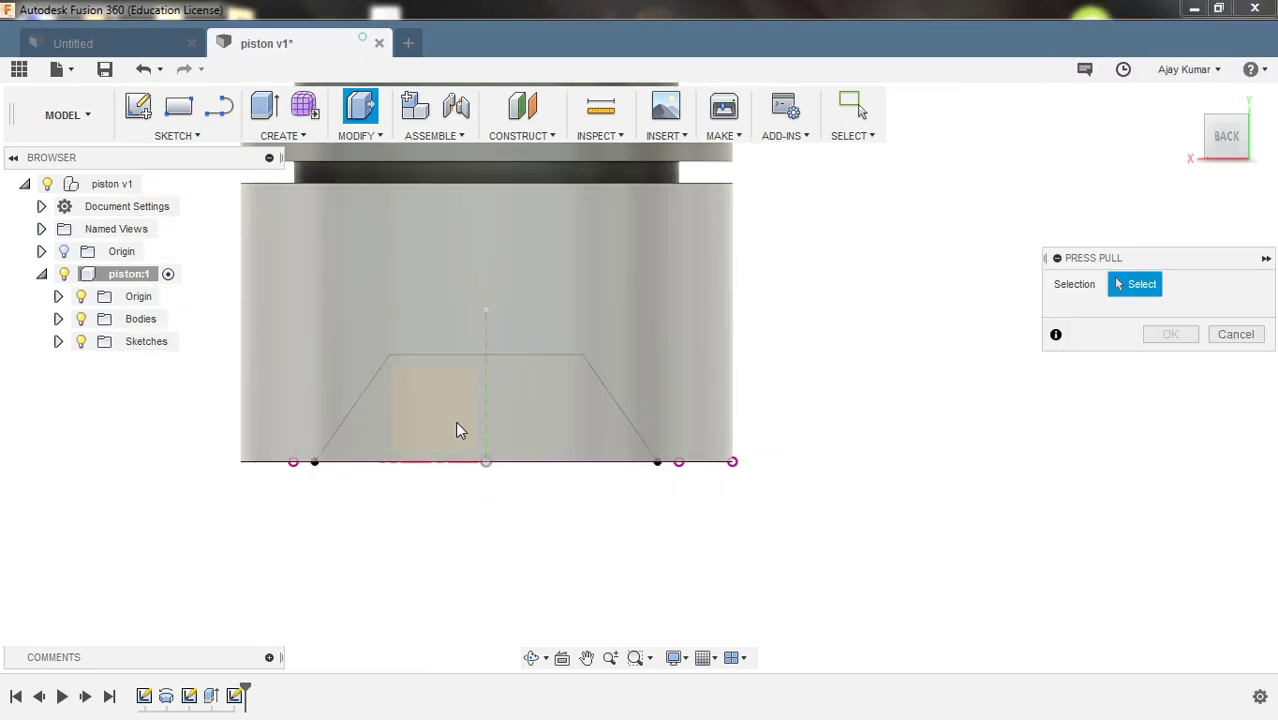
{"action": "left_click", "coordinate": [58, 341]}
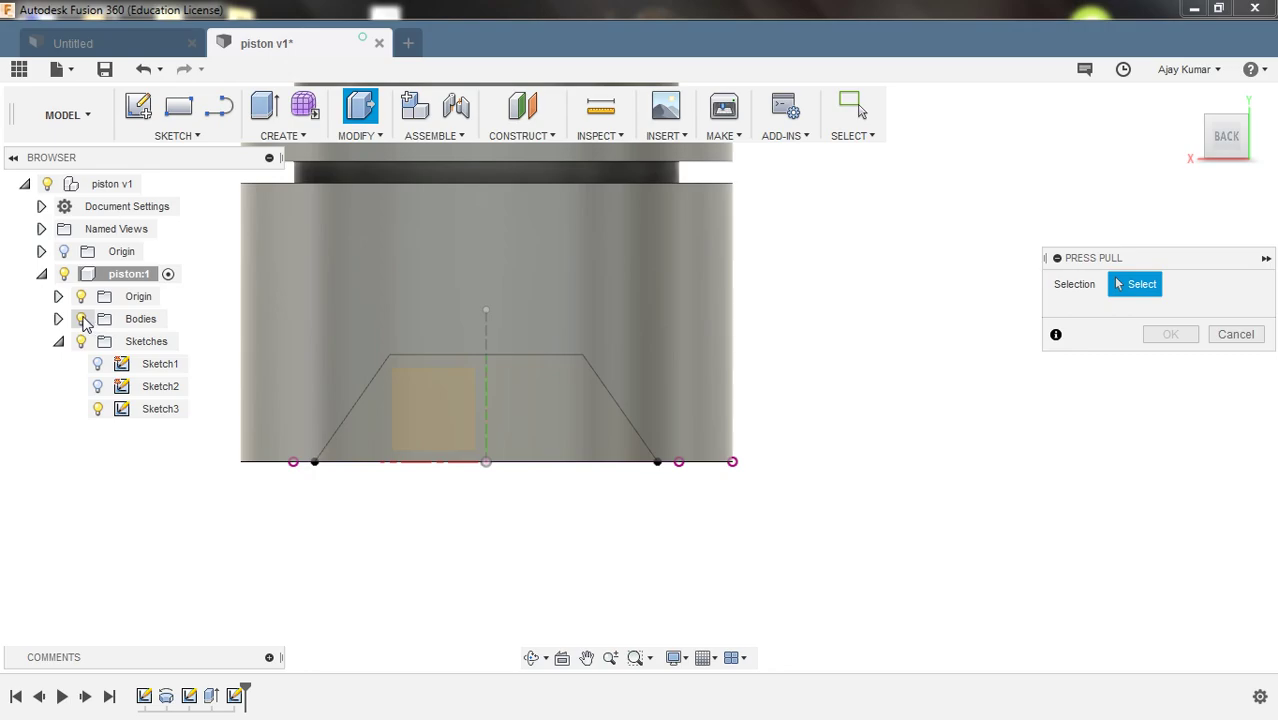
{"action": "left_click", "coordinate": [82, 318]}
{"action": "left_click", "coordinate": [545, 402]}
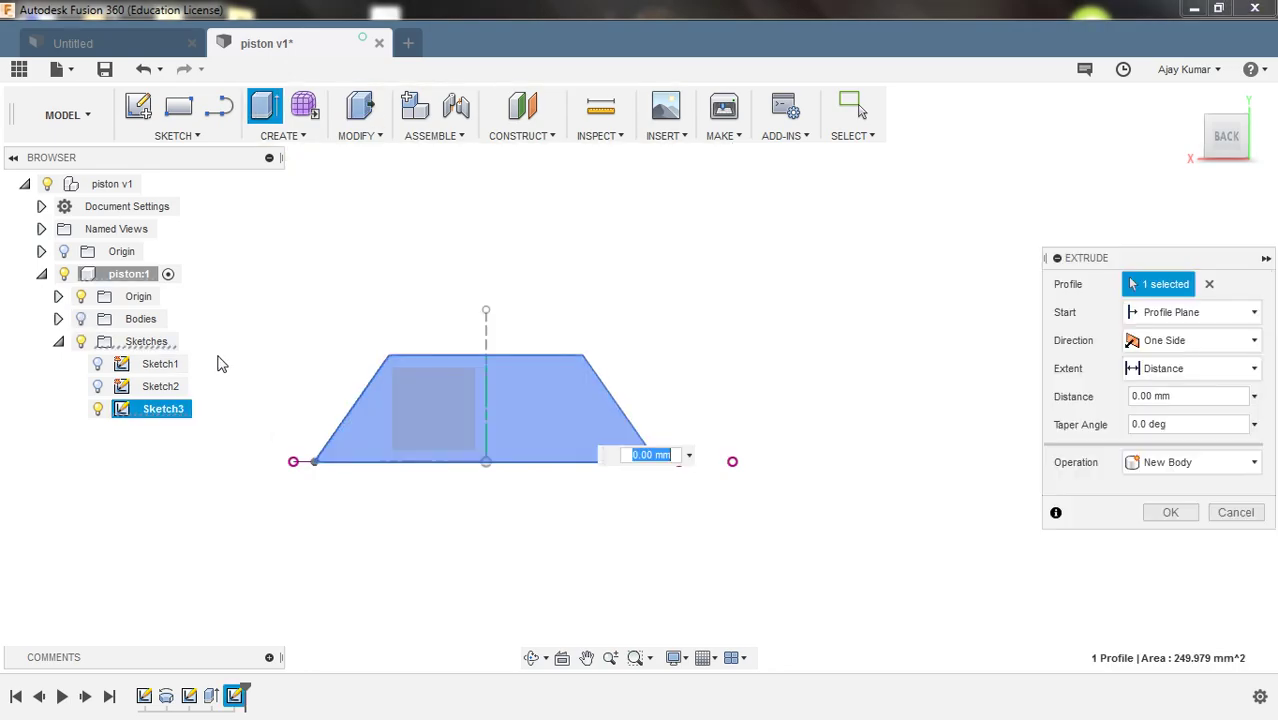
{"action": "left_click", "coordinate": [82, 318]}
{"action": "scroll", "coordinate": [595, 405], "scroll_direction": "down", "scroll_amount": 2}
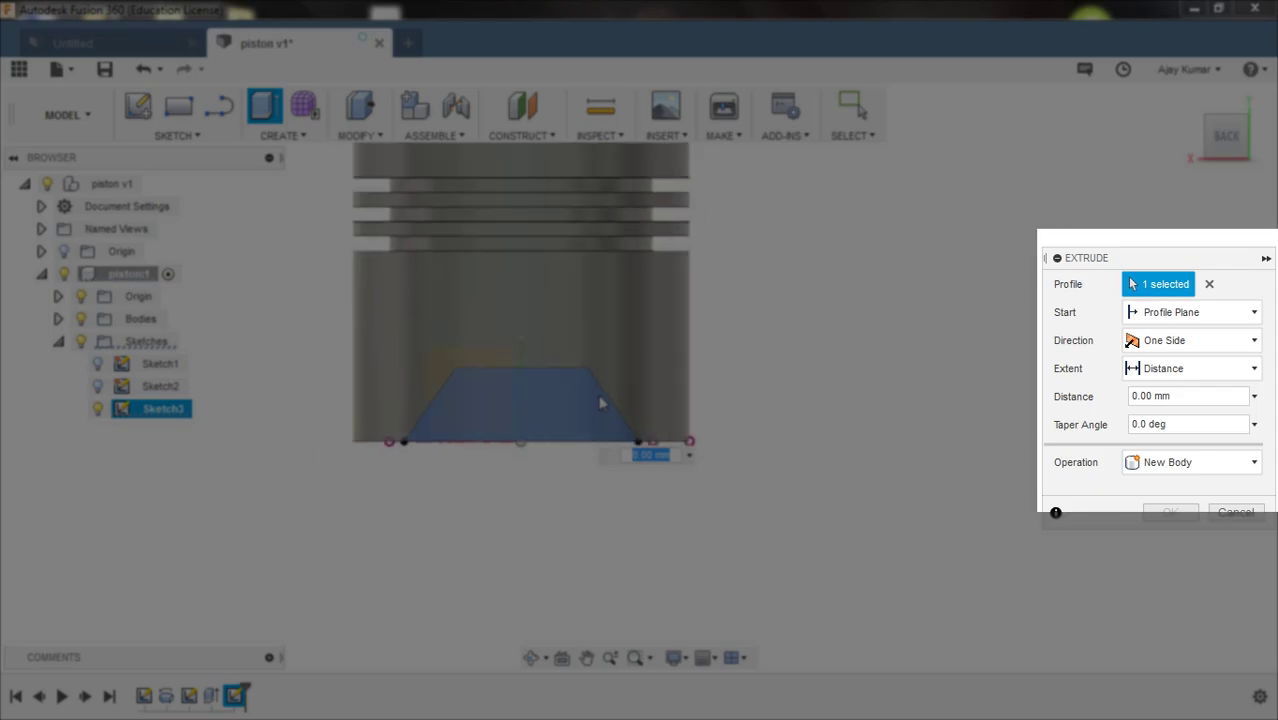
{"action": "left_click", "coordinate": [1168, 340]}
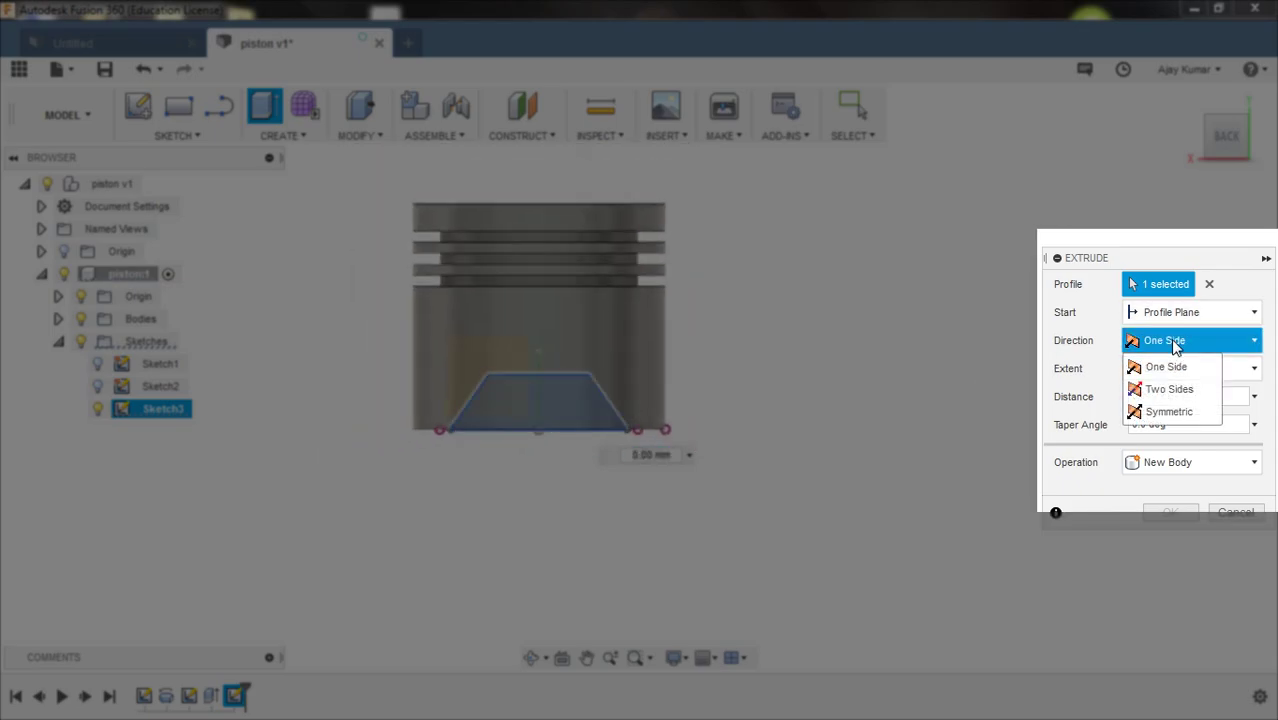
{"action": "left_click", "coordinate": [1170, 411]}
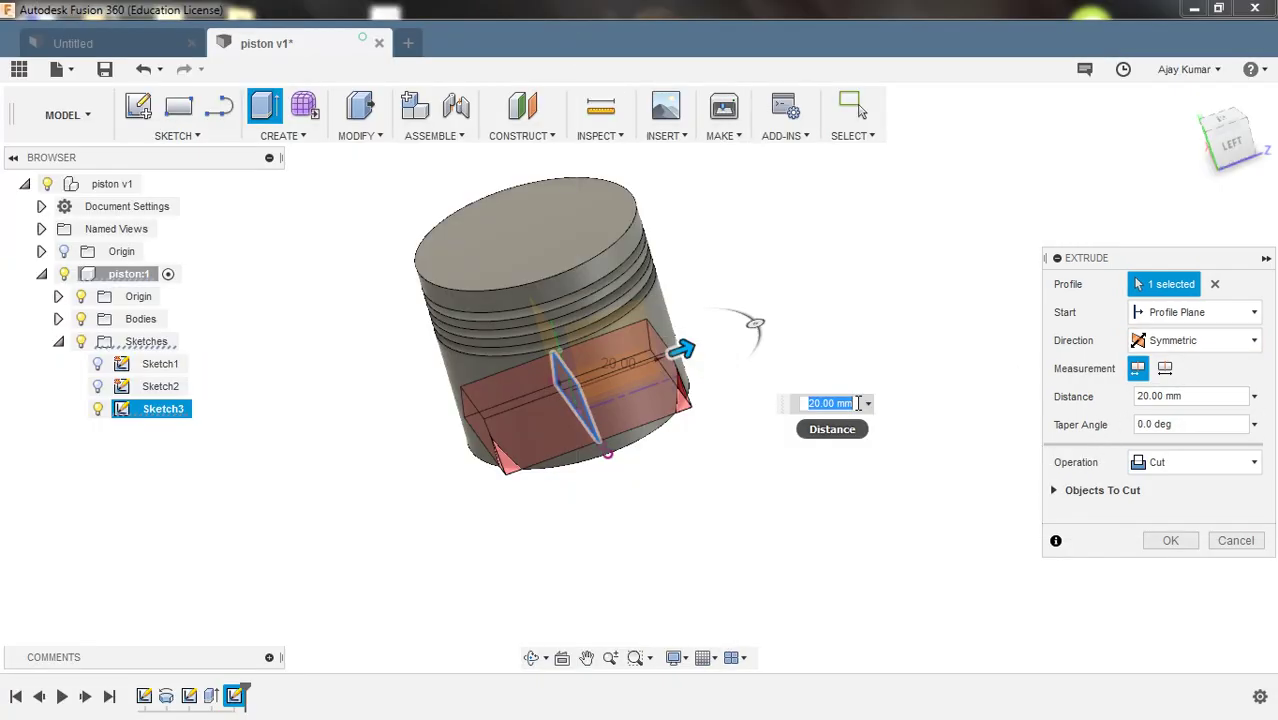
{"action": "type", "text": "5"}
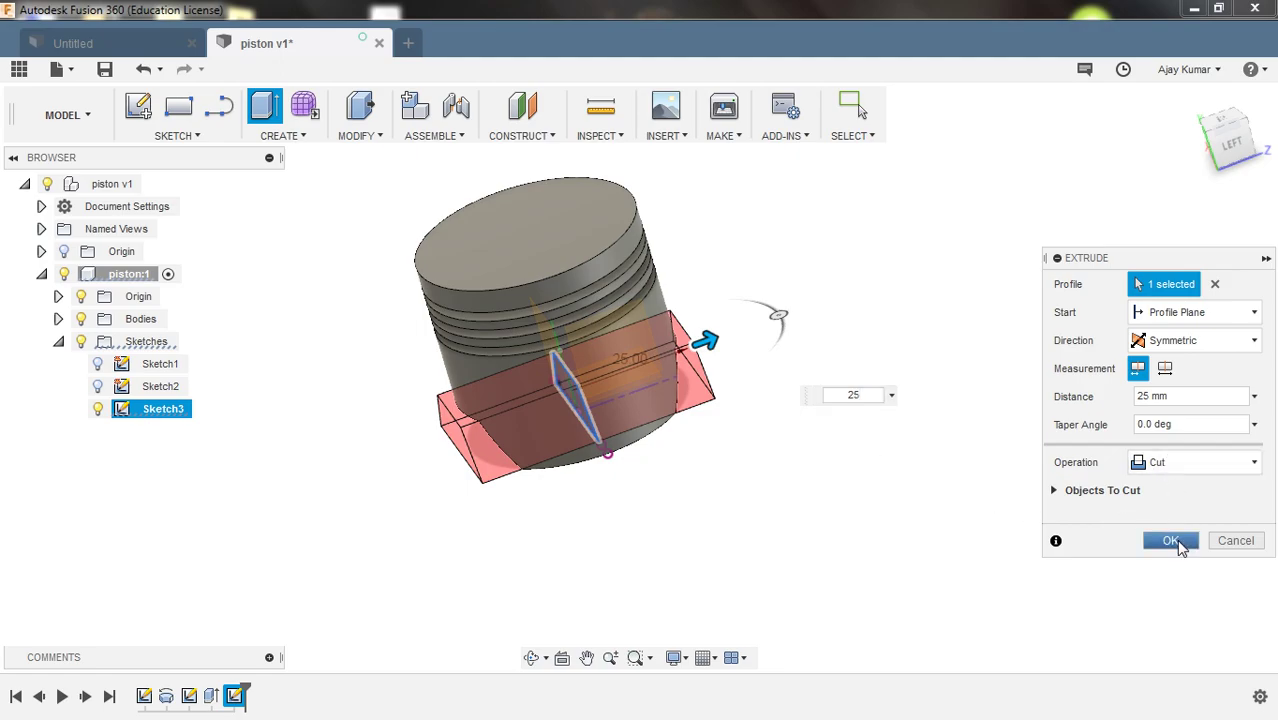
{"action": "left_click", "coordinate": [1170, 540]}
{"action": "middle_click_drag", "start_coordinate": [860, 350], "coordinate": [815, 340], "text": "shift"}
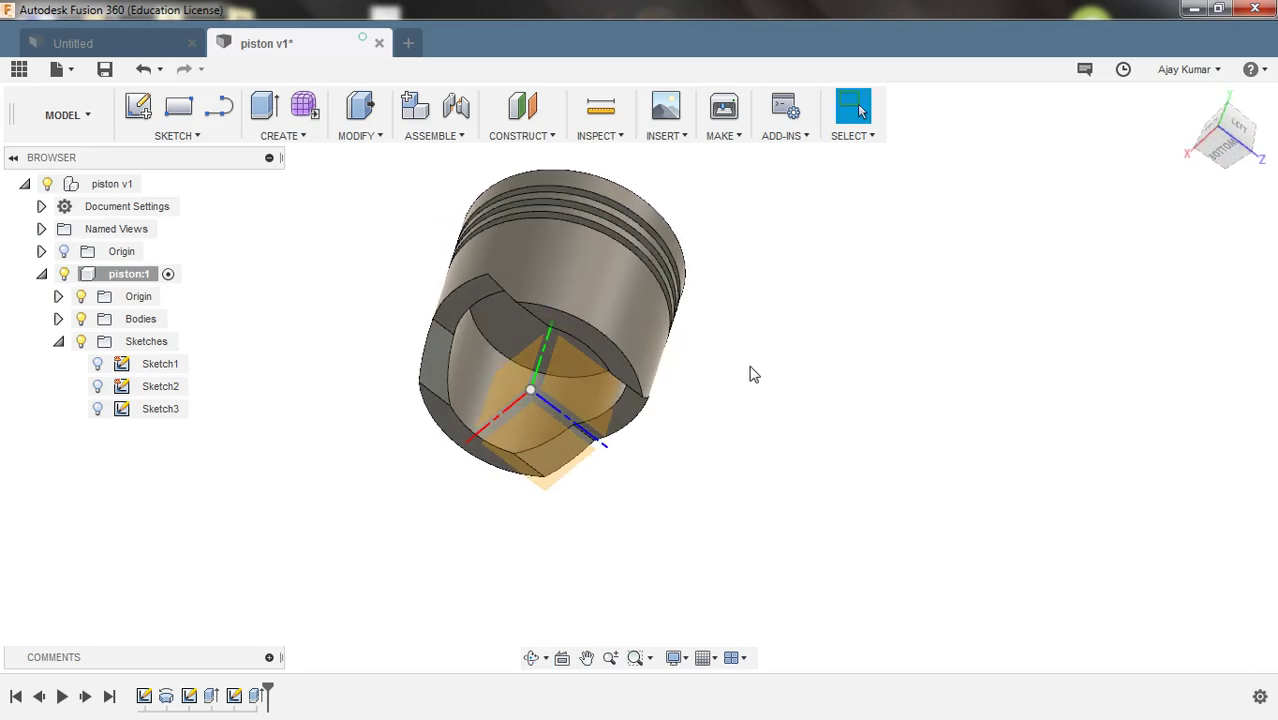
Step: Sketch on the YZ plane and draw a small centre-diameter circle on the vertical axis
{"action": "right_click", "coordinate": [572, 388]}
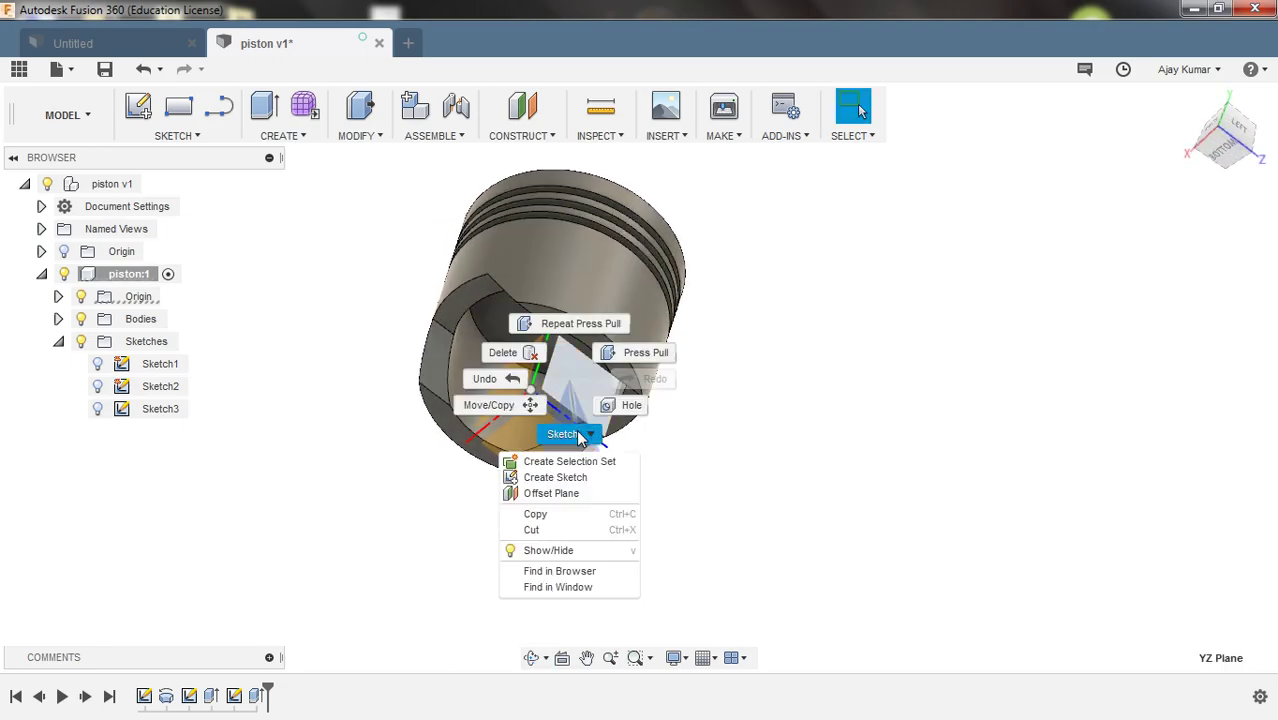
{"action": "left_click", "coordinate": [578, 435]}
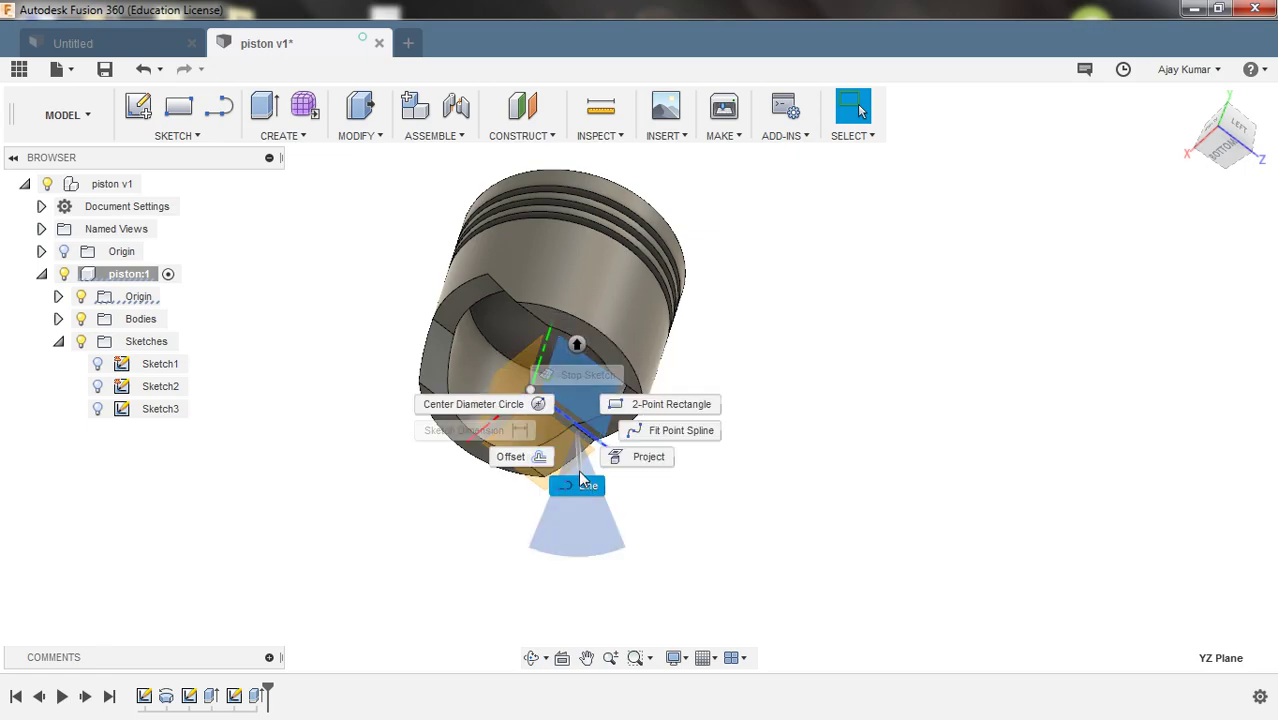
{"action": "left_click", "coordinate": [540, 406]}
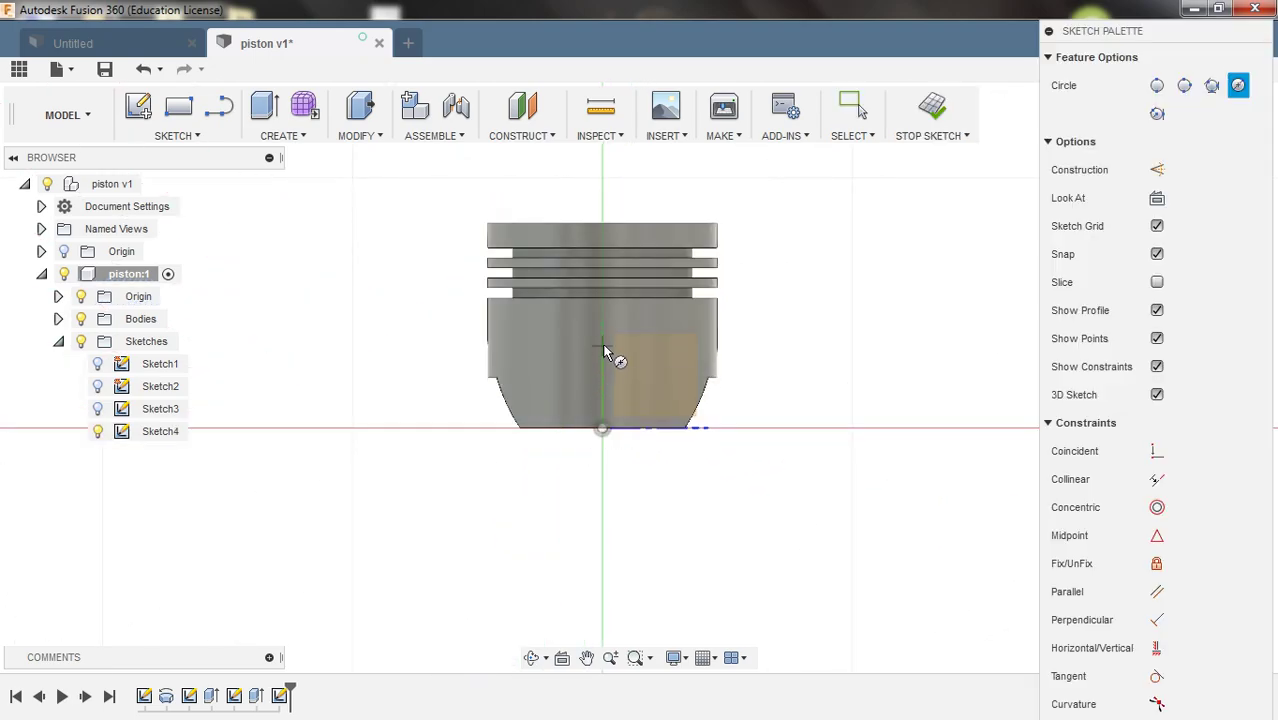
{"action": "left_click", "coordinate": [601, 348]}
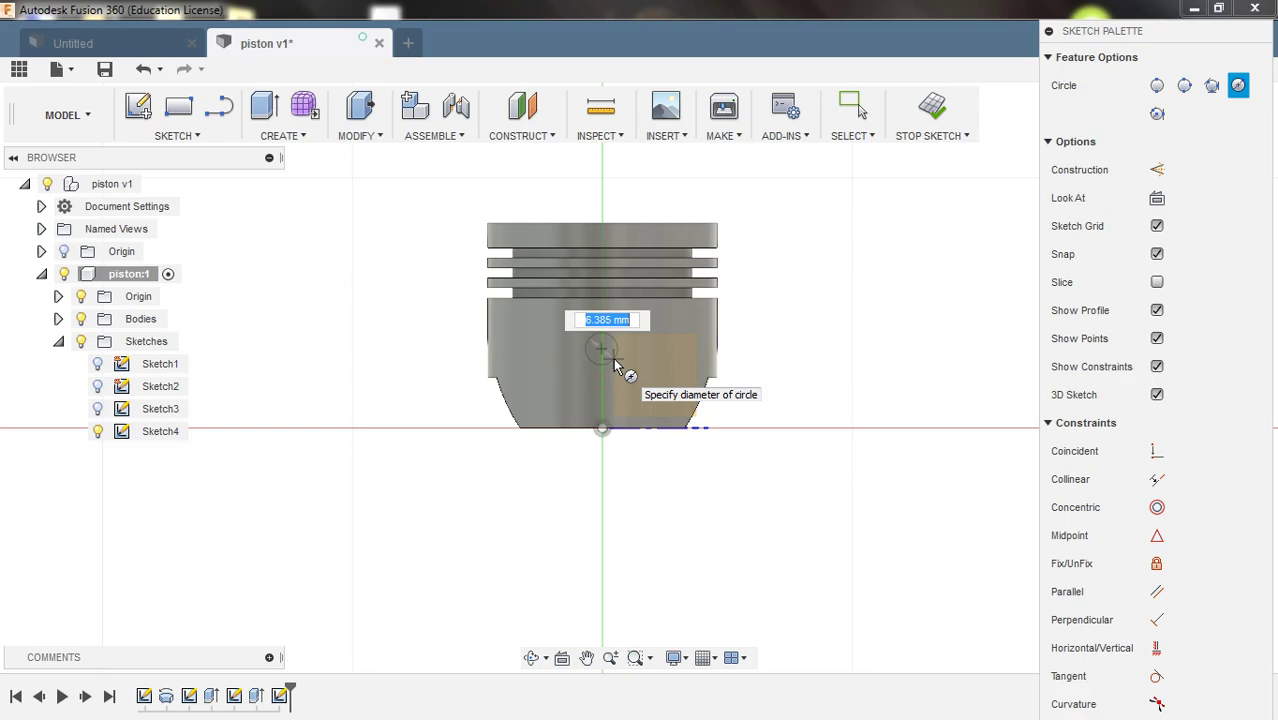
{"action": "left_click", "coordinate": [614, 363]}
Step: Dimension the pin-hole circle to 8 mm diameter, 18 mm above the piston bottom
{"action": "key", "text": "d"}
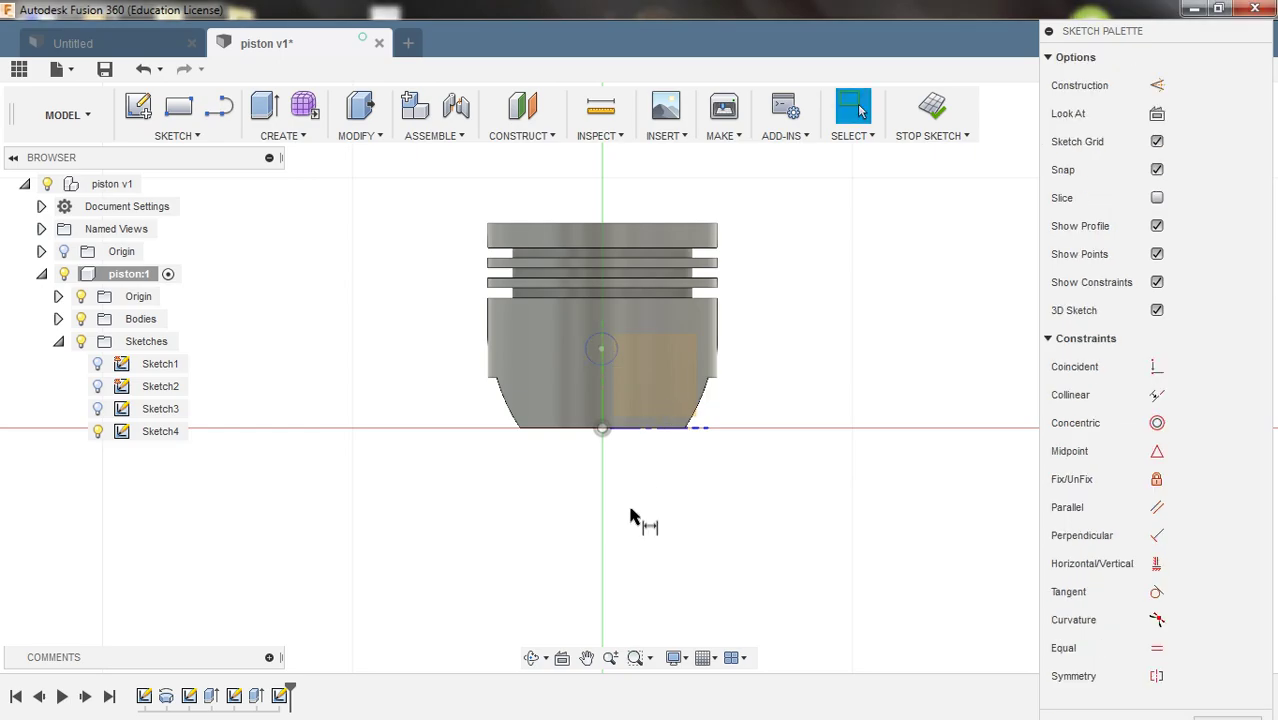
{"action": "left_click", "coordinate": [617, 360]}
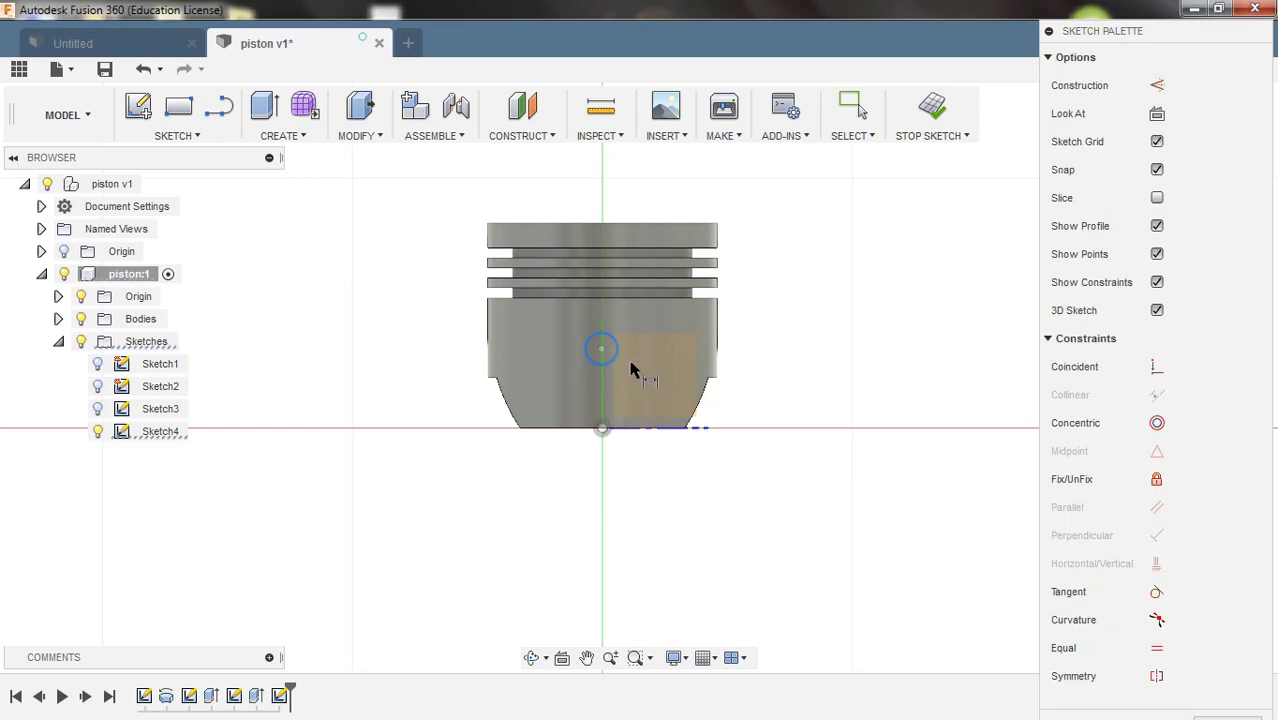
{"action": "left_click", "coordinate": [651, 378]}
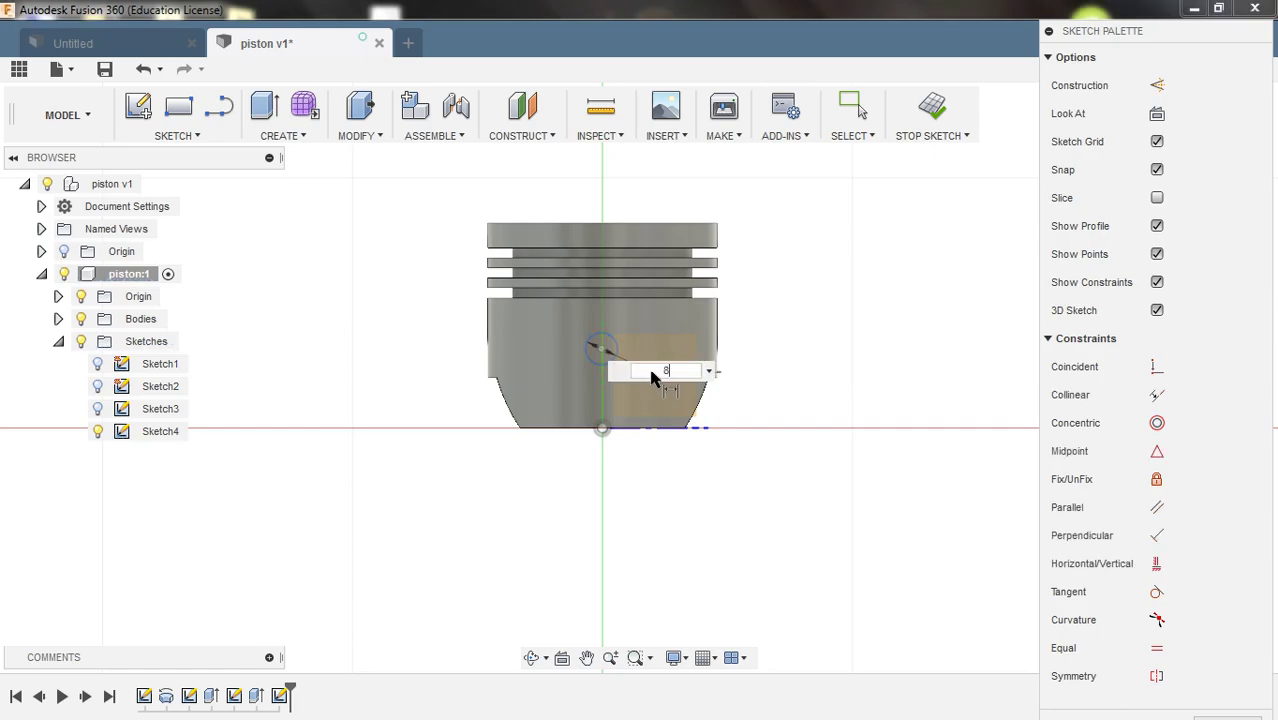
{"action": "type", "text": "8"}
{"action": "key", "text": "Return"}
{"action": "key", "text": "Escape"}
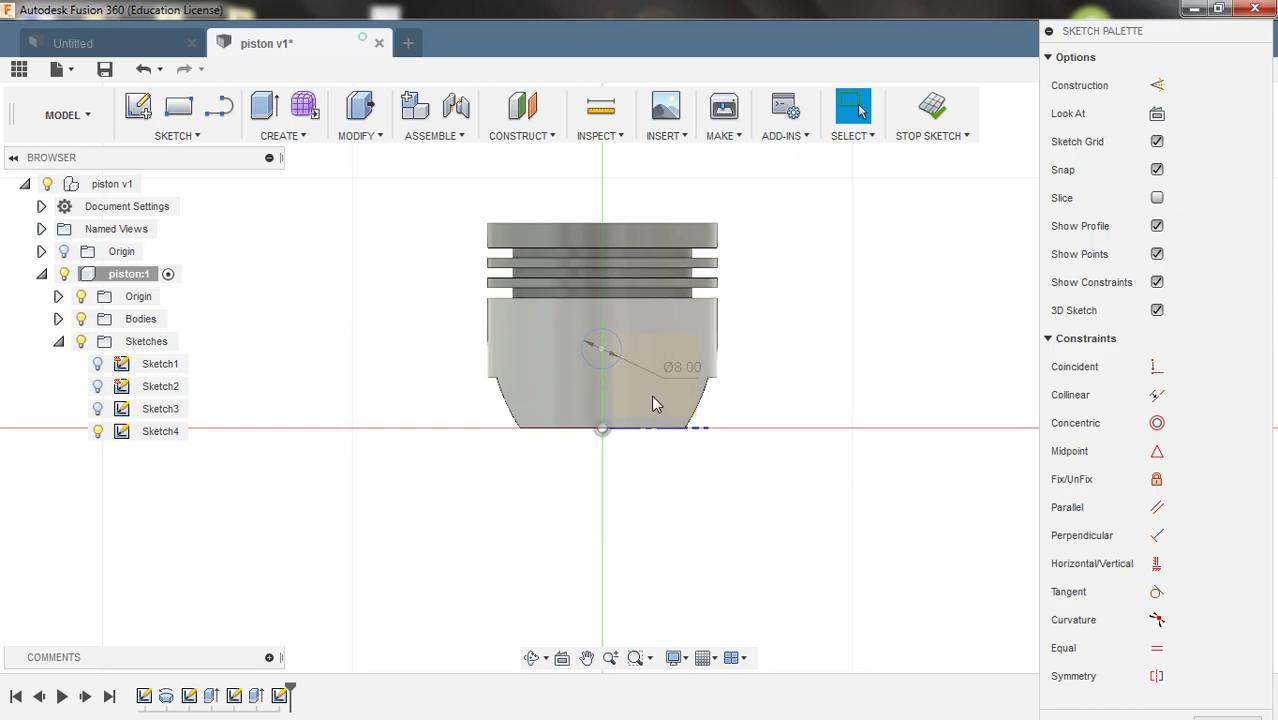
{"action": "left_click", "coordinate": [608, 430]}
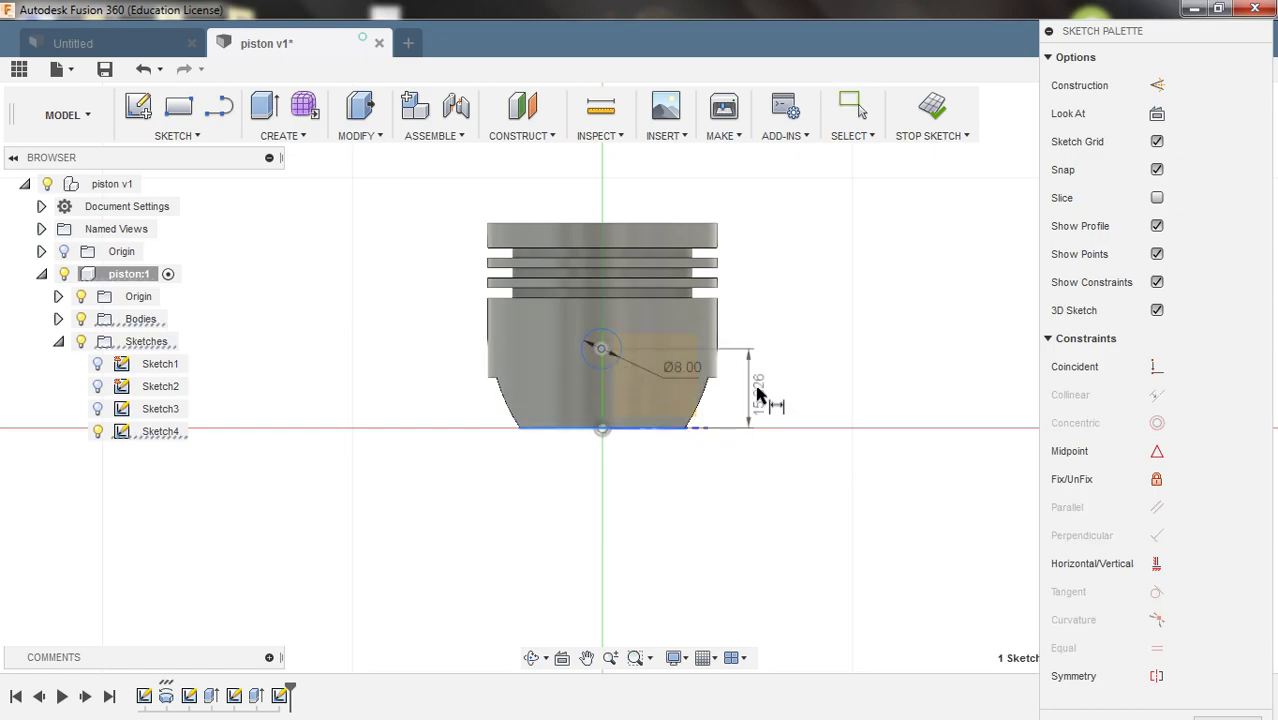
{"action": "left_click", "coordinate": [758, 395]}
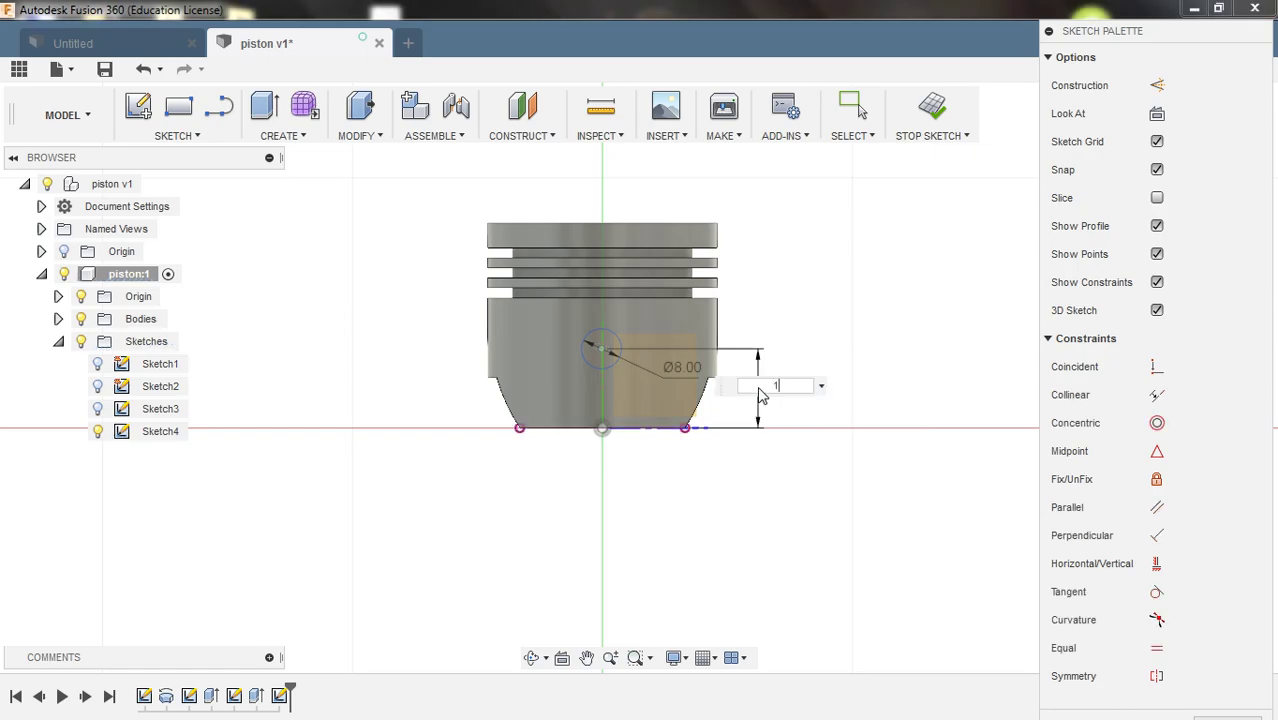
{"action": "key", "text": "Return"}
{"action": "key", "text": "Escape"}
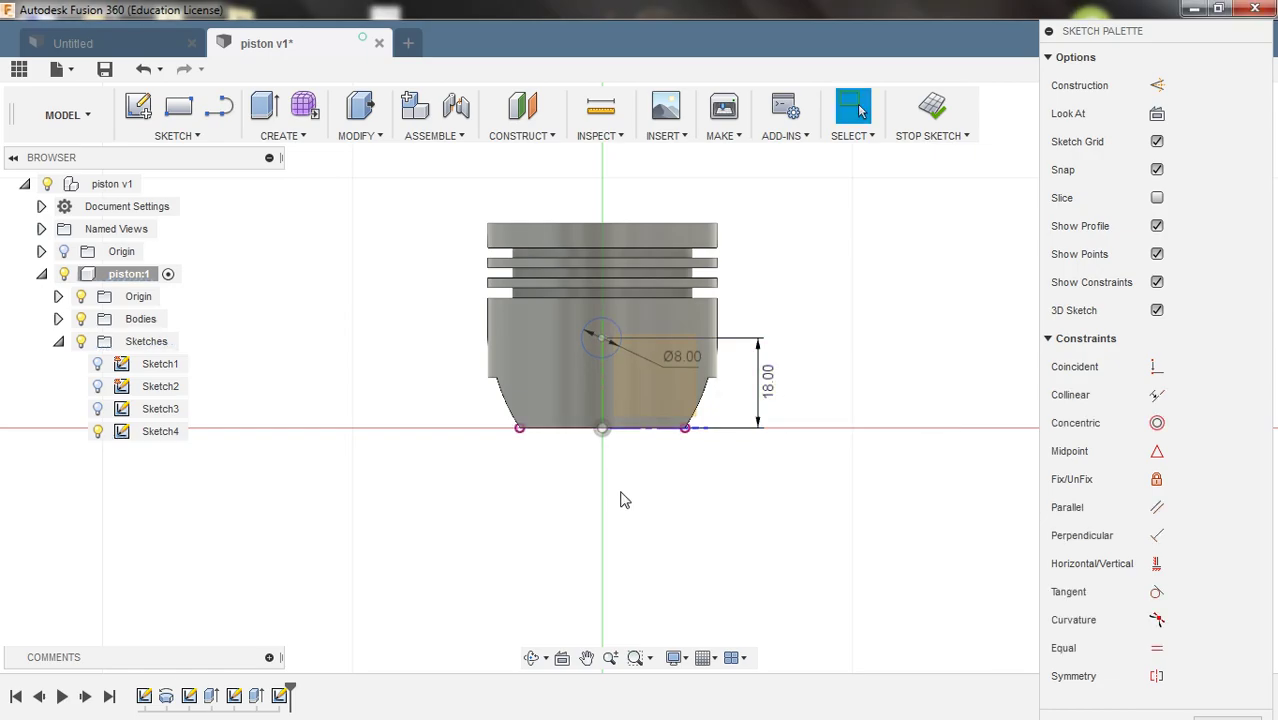
Step: Constrain the circle centre vertically in line with the origin
{"action": "left_click", "coordinate": [601, 340]}
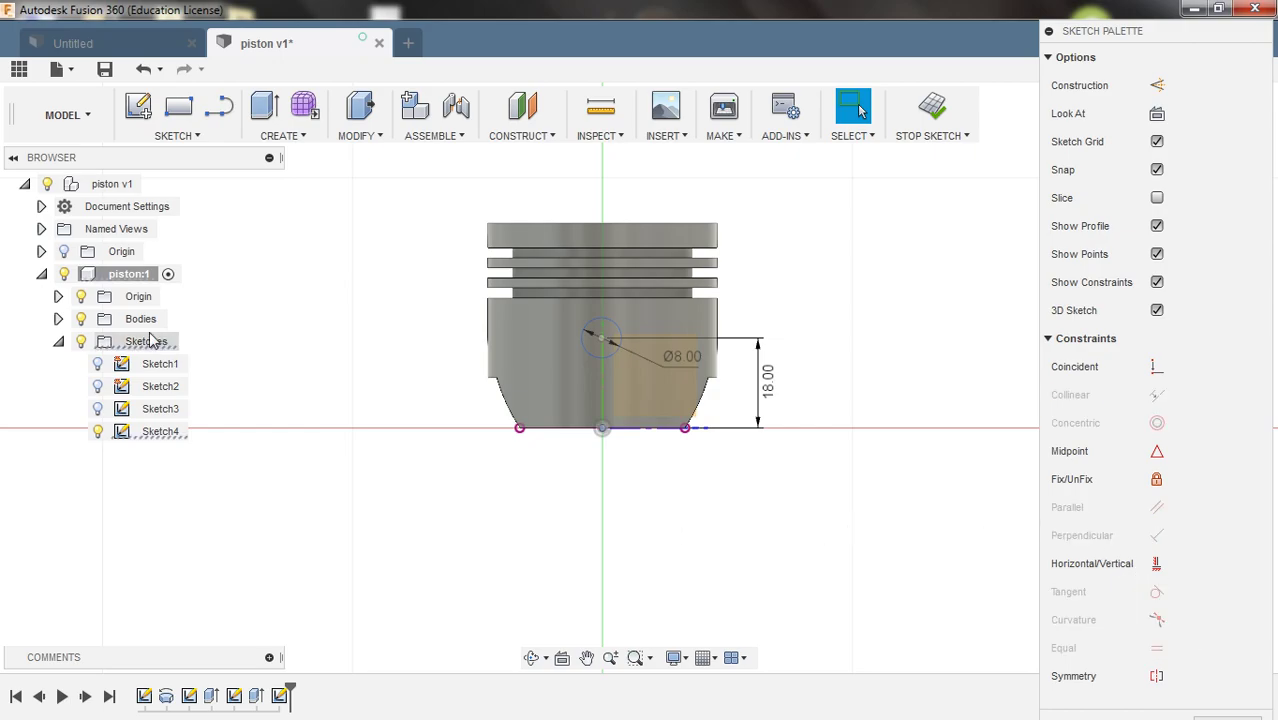
{"action": "left_click", "coordinate": [81, 318]}
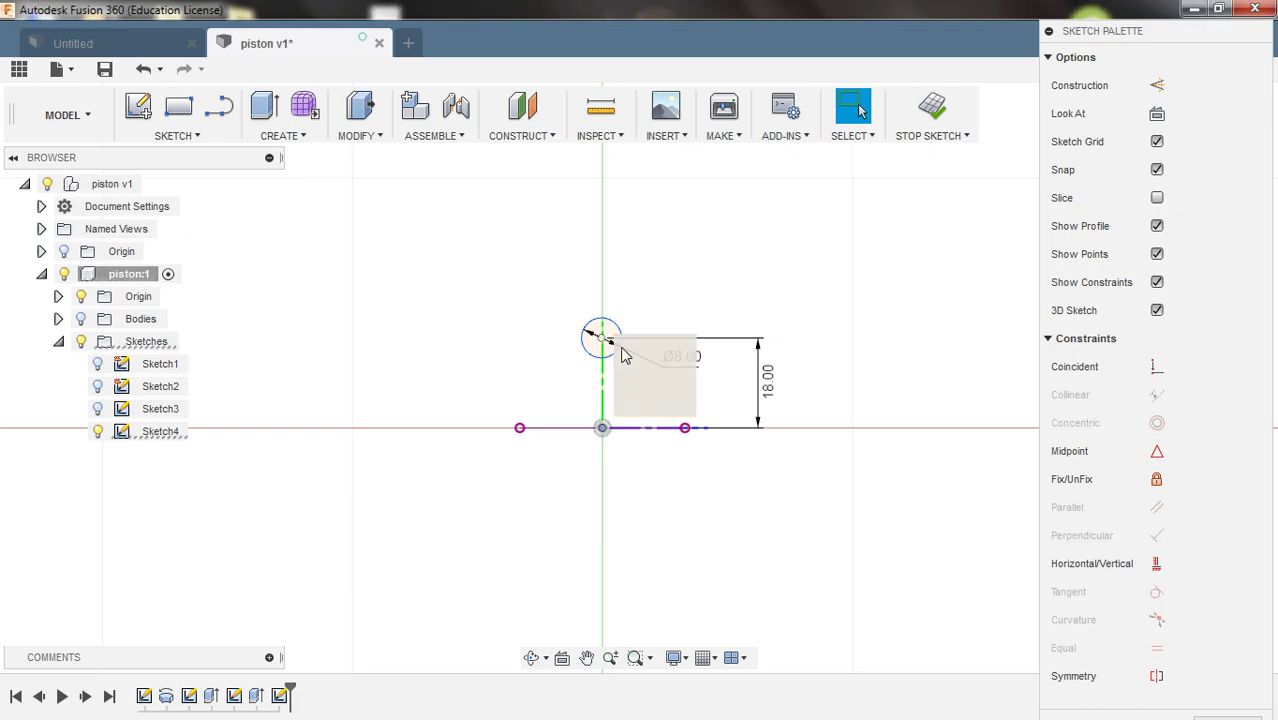
{"action": "right_click", "coordinate": [700, 266]}
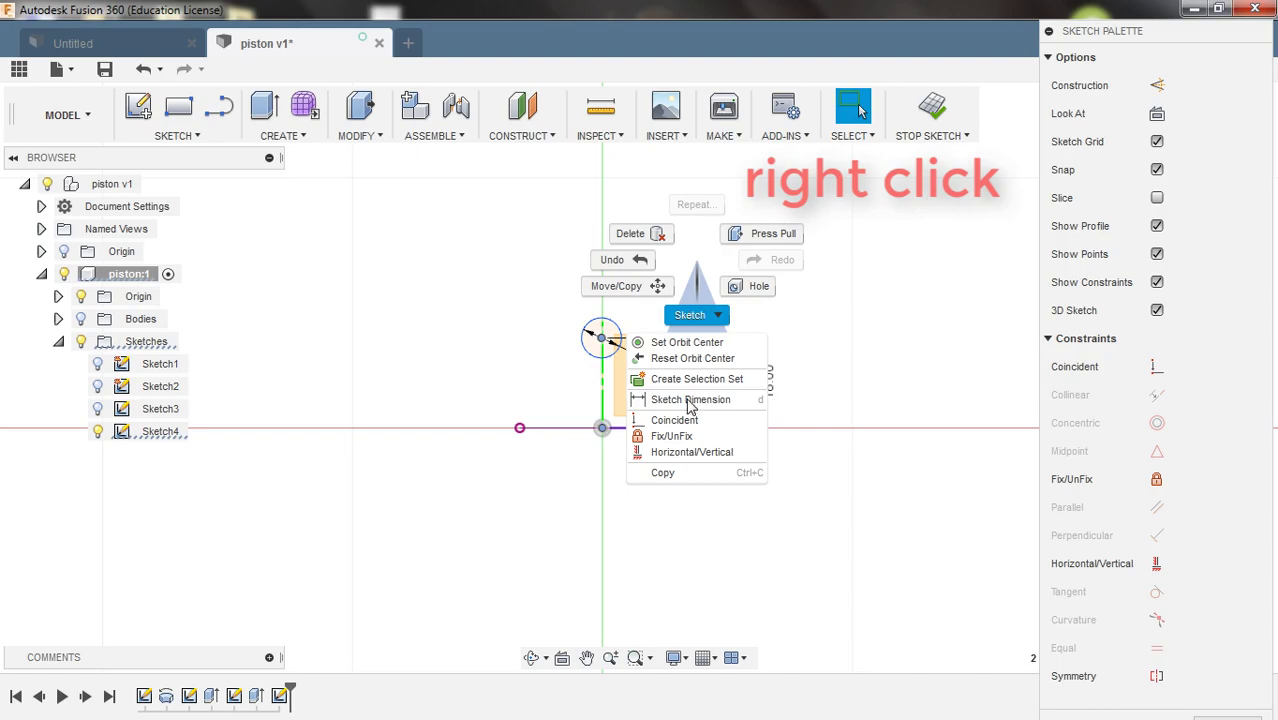
{"action": "left_click", "coordinate": [693, 452]}
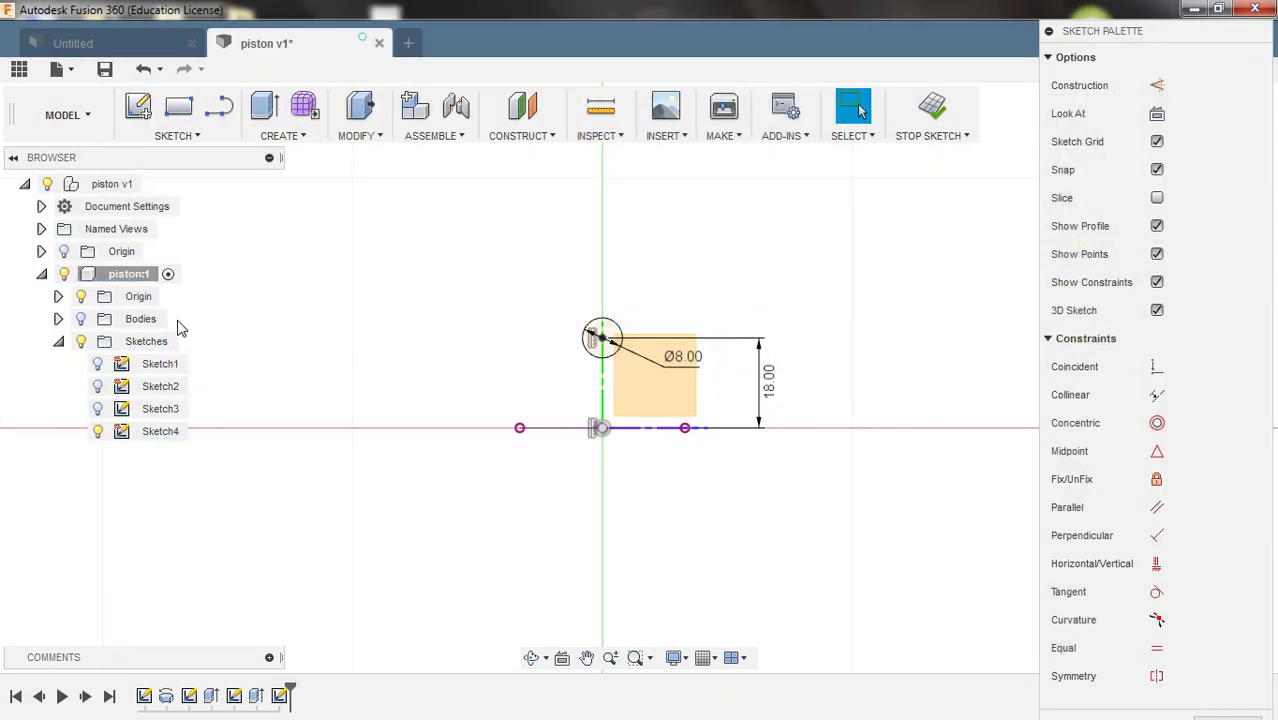
{"action": "left_click", "coordinate": [81, 319]}
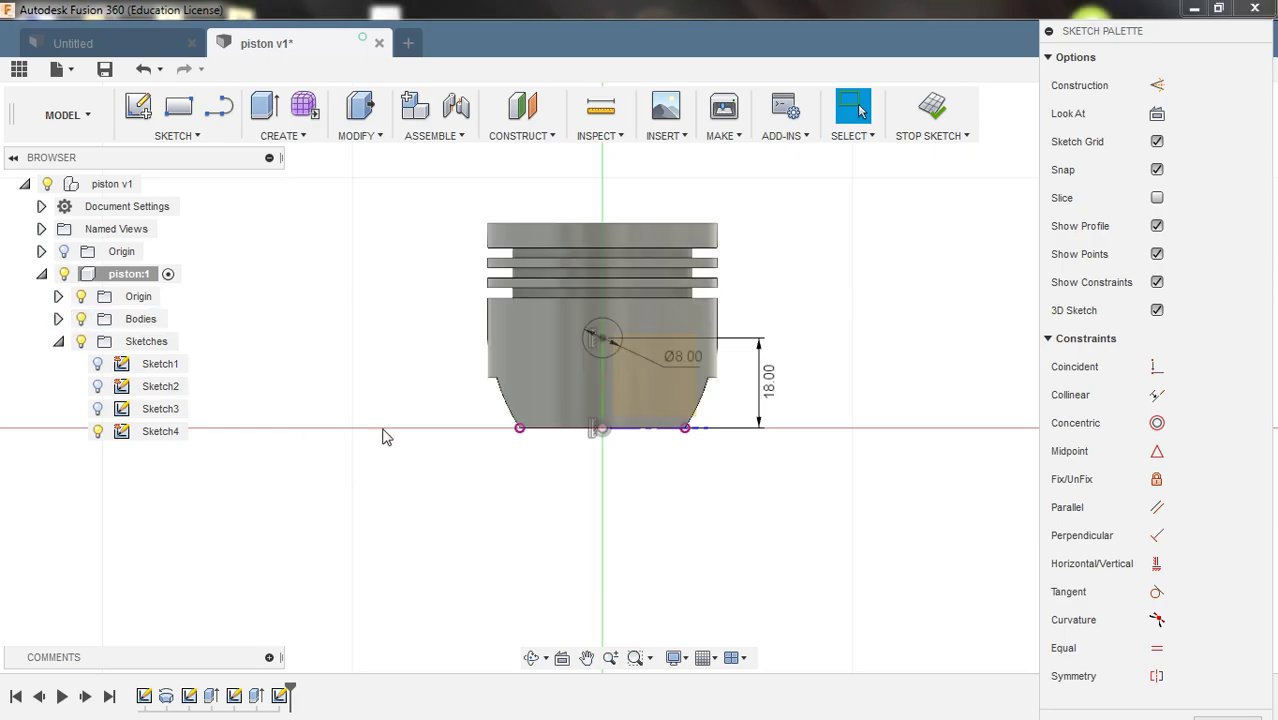
{"action": "scroll", "coordinate": [548, 459], "scroll_direction": "down", "scroll_amount": 1}
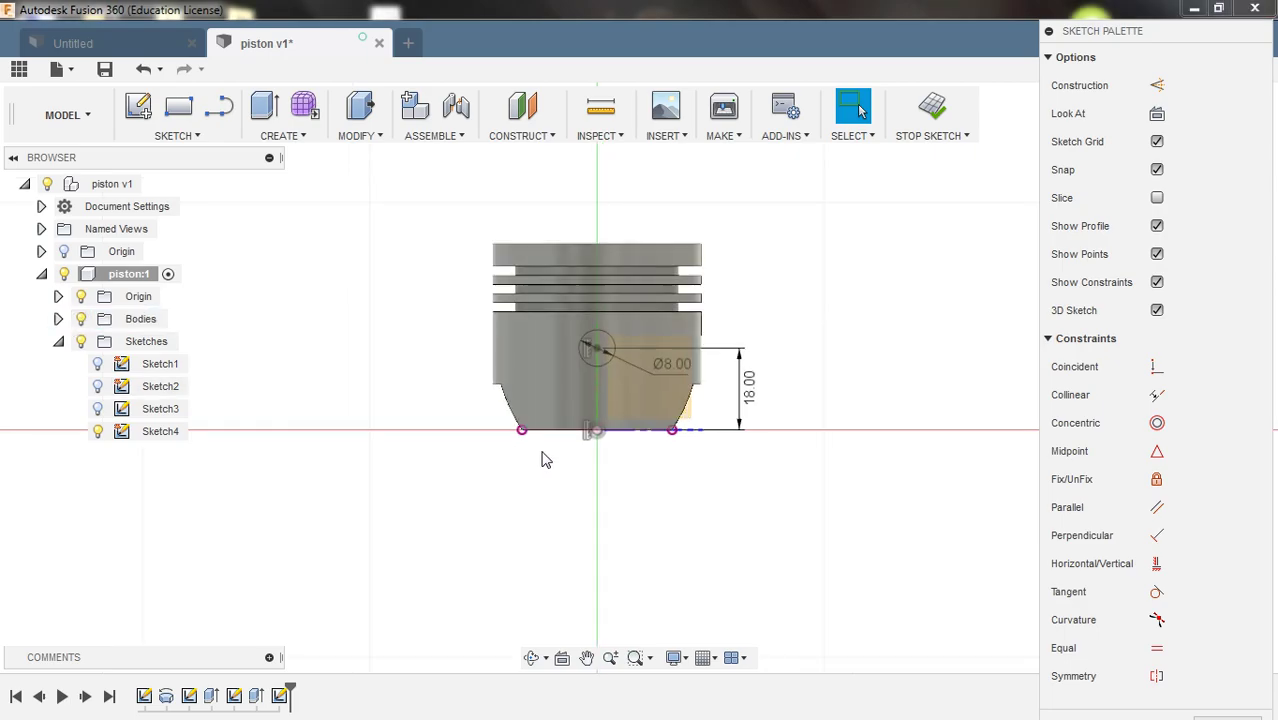
Step: Extrude the Sketch4 circle as a symmetric 25 mm cut through both sides of the piston
{"action": "key", "text": "q"}
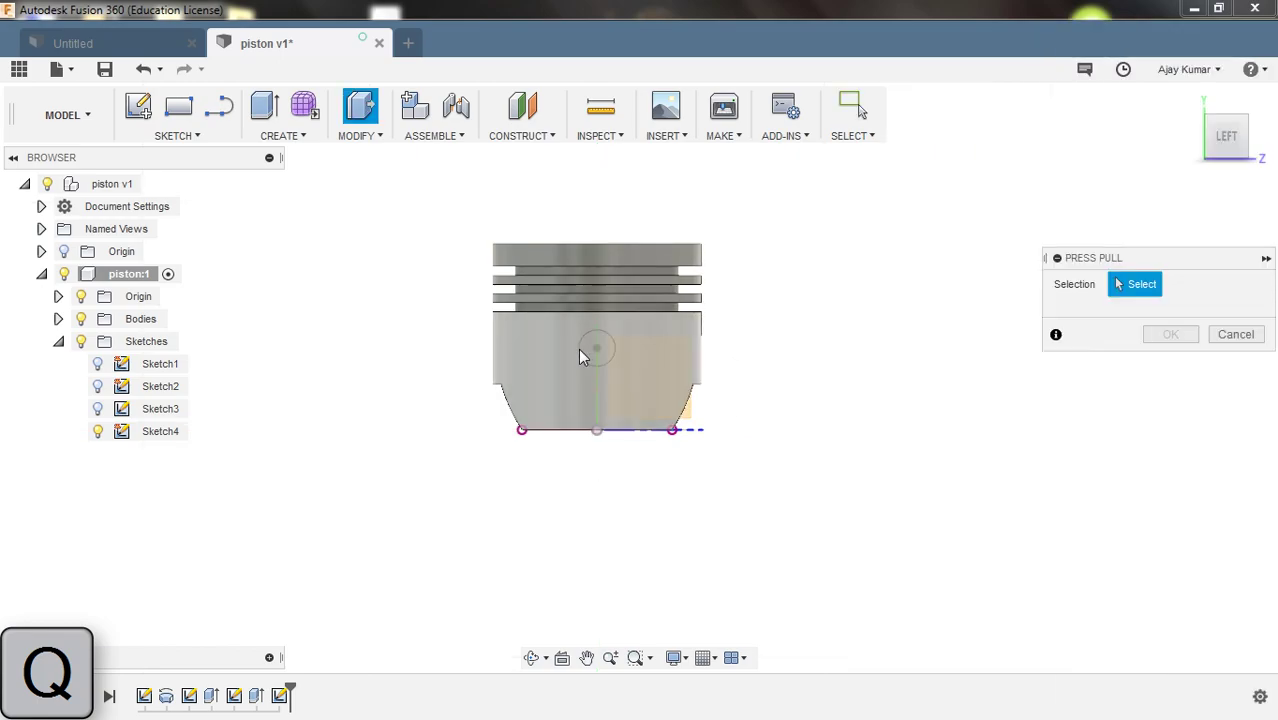
{"action": "left_click", "coordinate": [81, 319]}
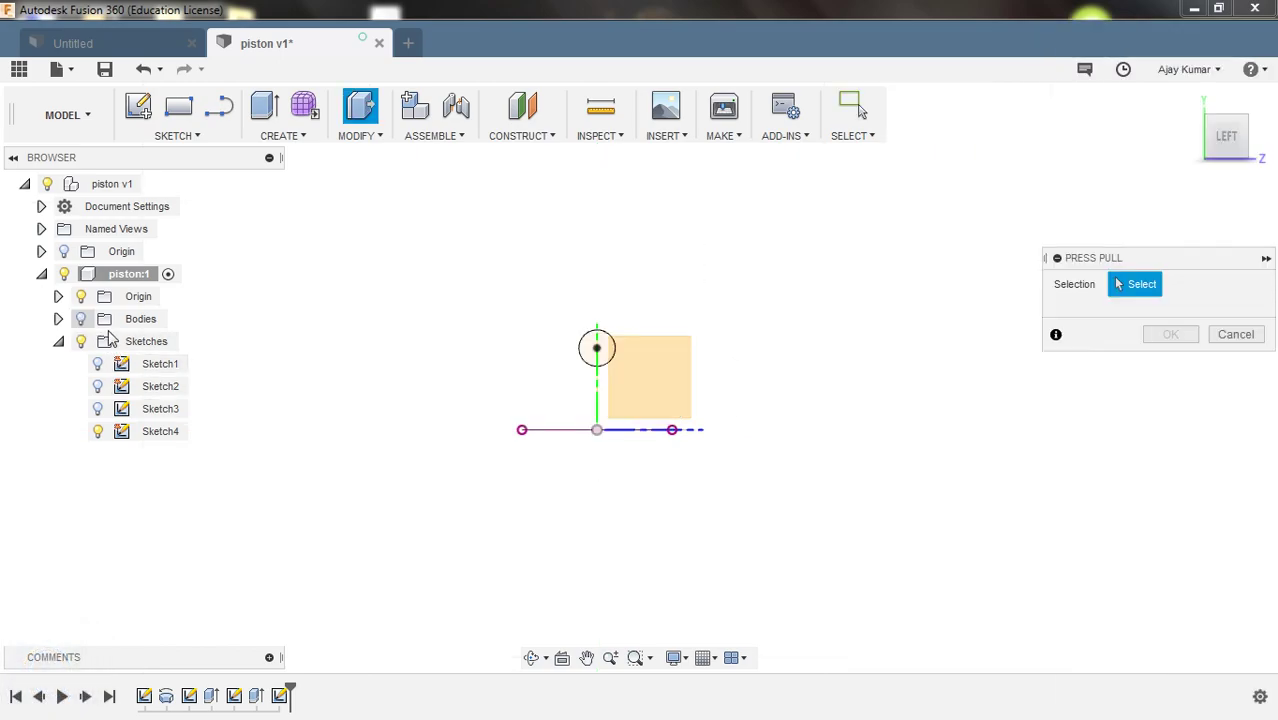
{"action": "left_click", "coordinate": [160, 431]}
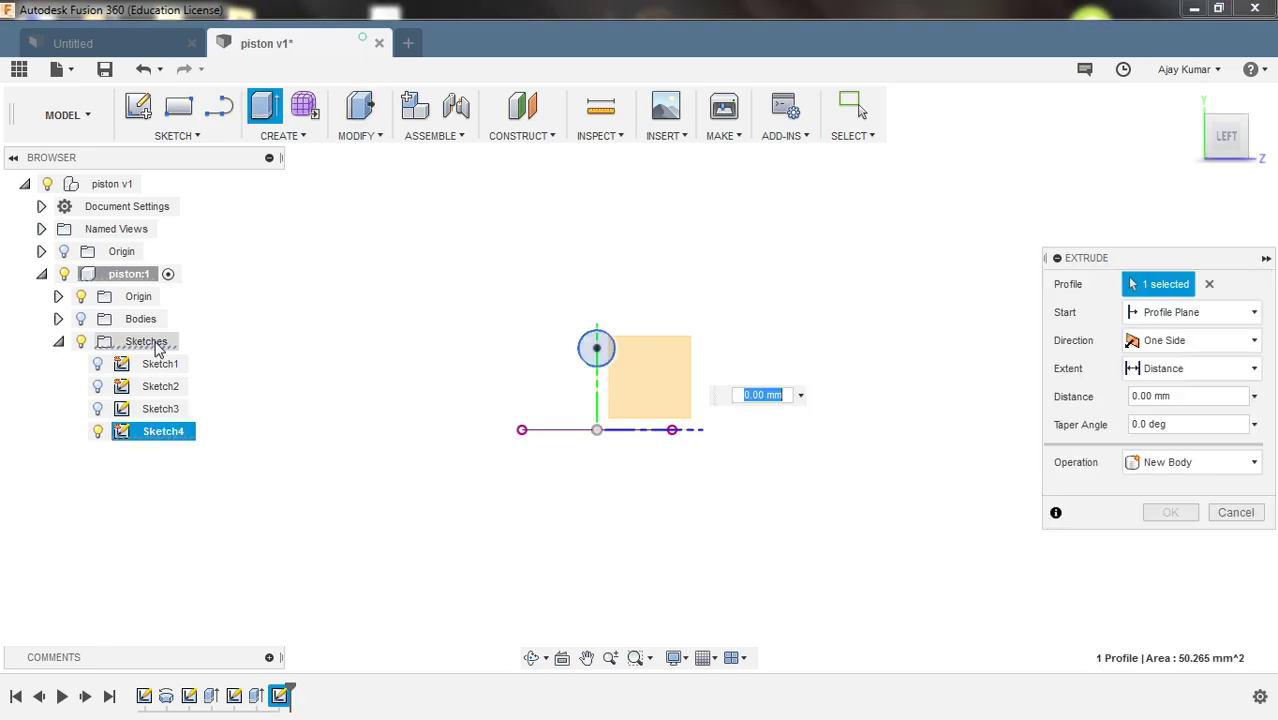
{"action": "left_click", "coordinate": [82, 319]}
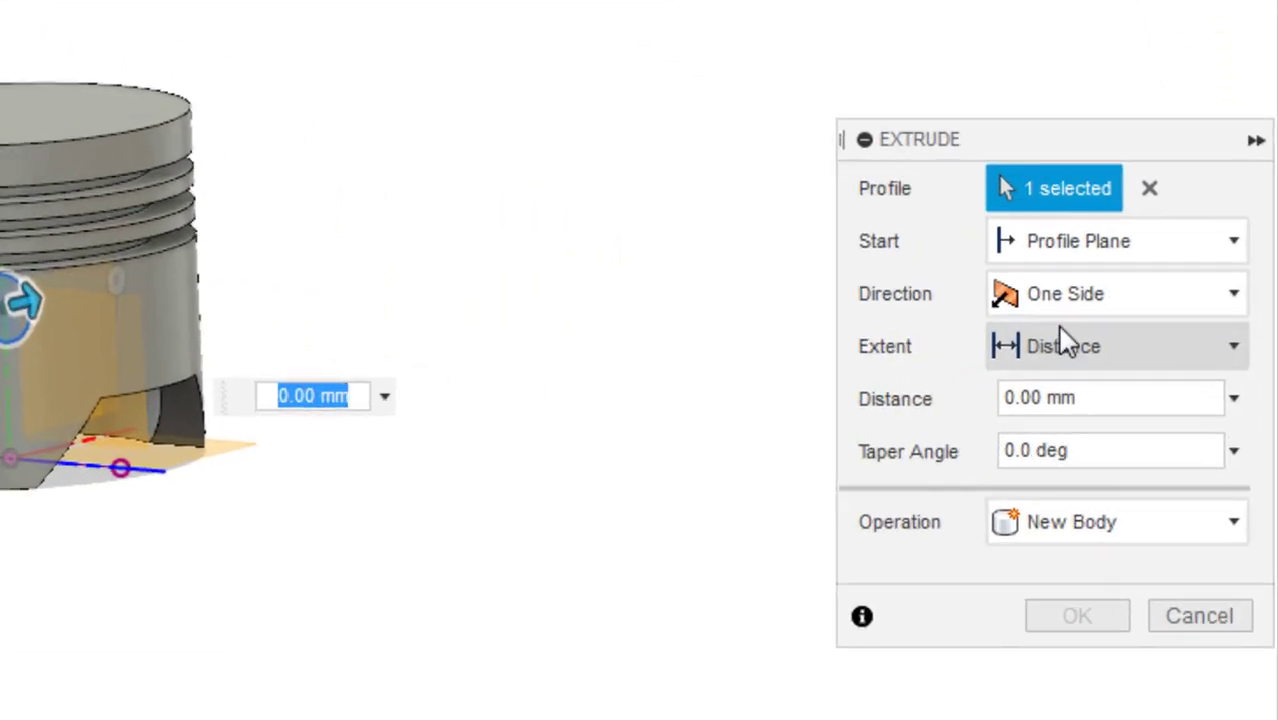
{"action": "left_click", "coordinate": [1160, 345]}
{"action": "left_click", "coordinate": [1045, 431]}
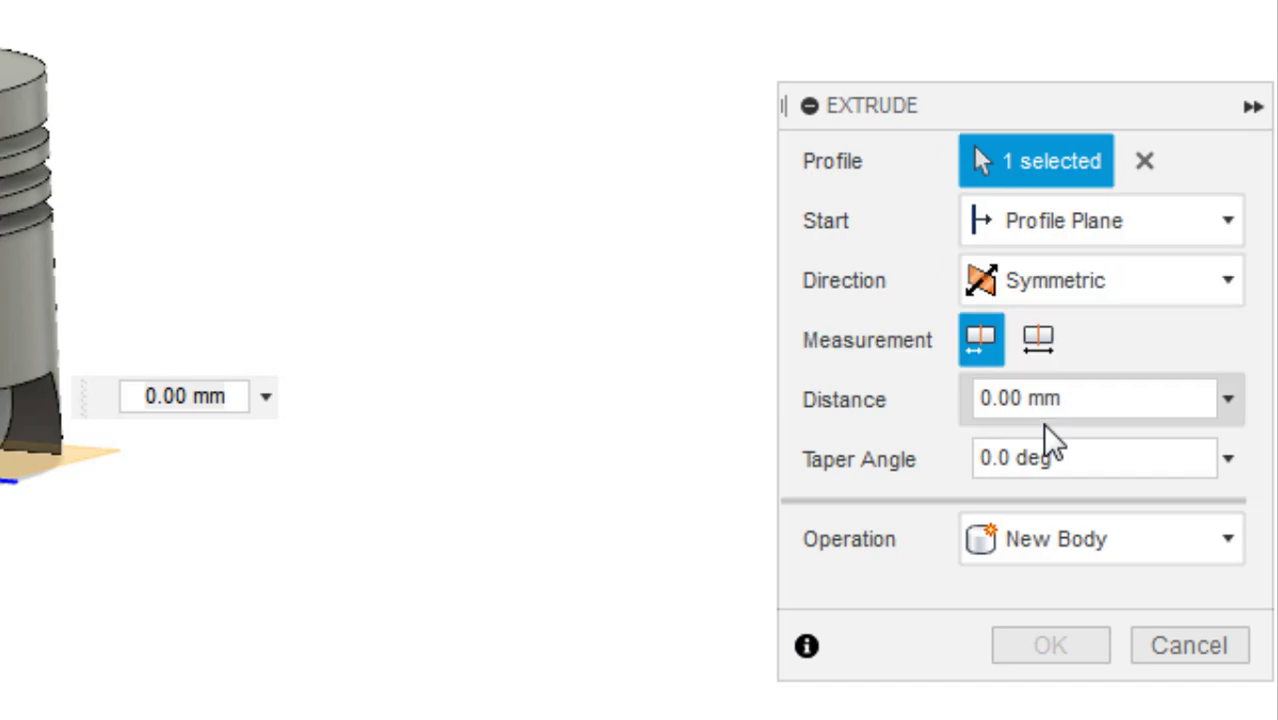
{"action": "left_click", "coordinate": [1066, 538]}
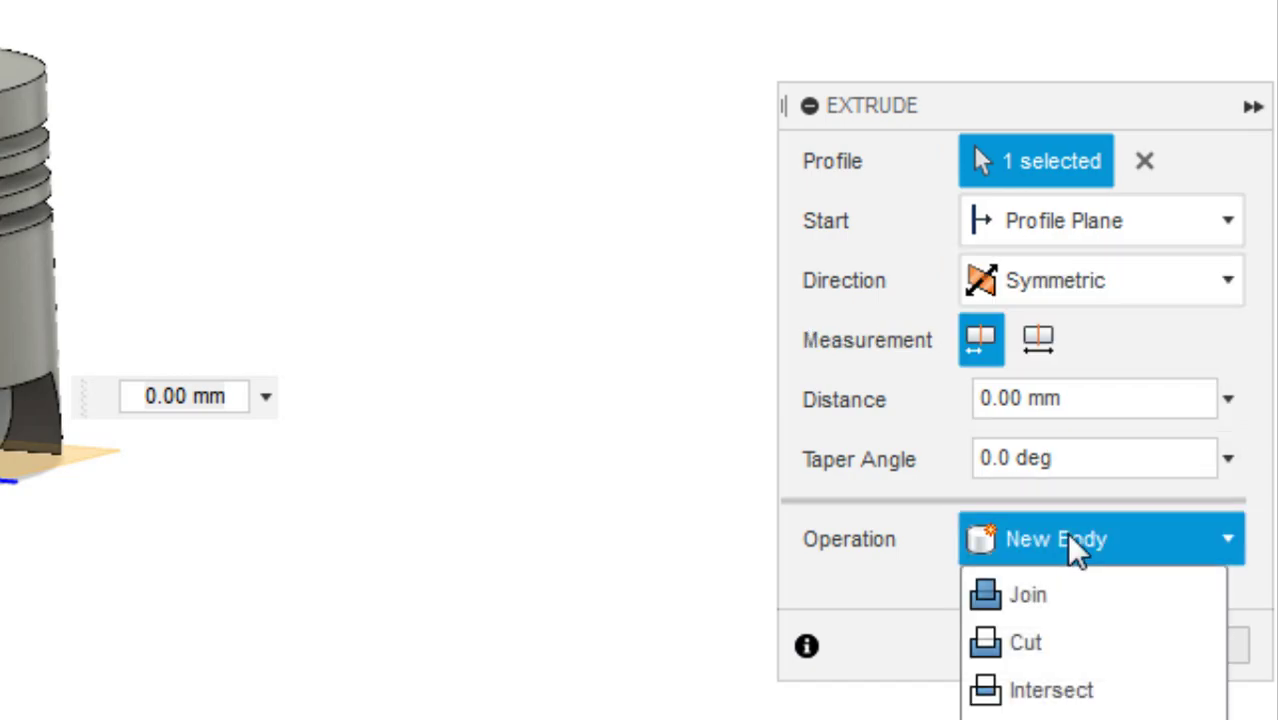
{"action": "left_click", "coordinate": [1058, 640]}
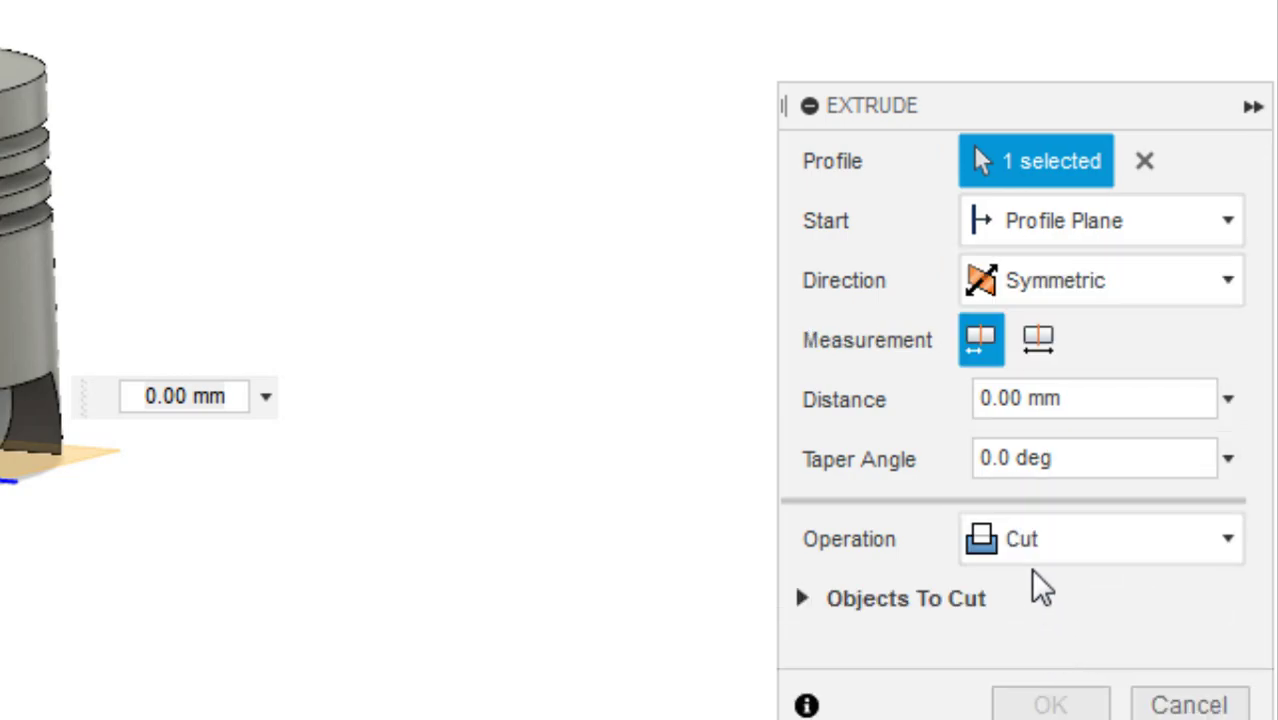
{"action": "left_click", "coordinate": [1034, 400]}
{"action": "double_click", "coordinate": [1040, 400]}
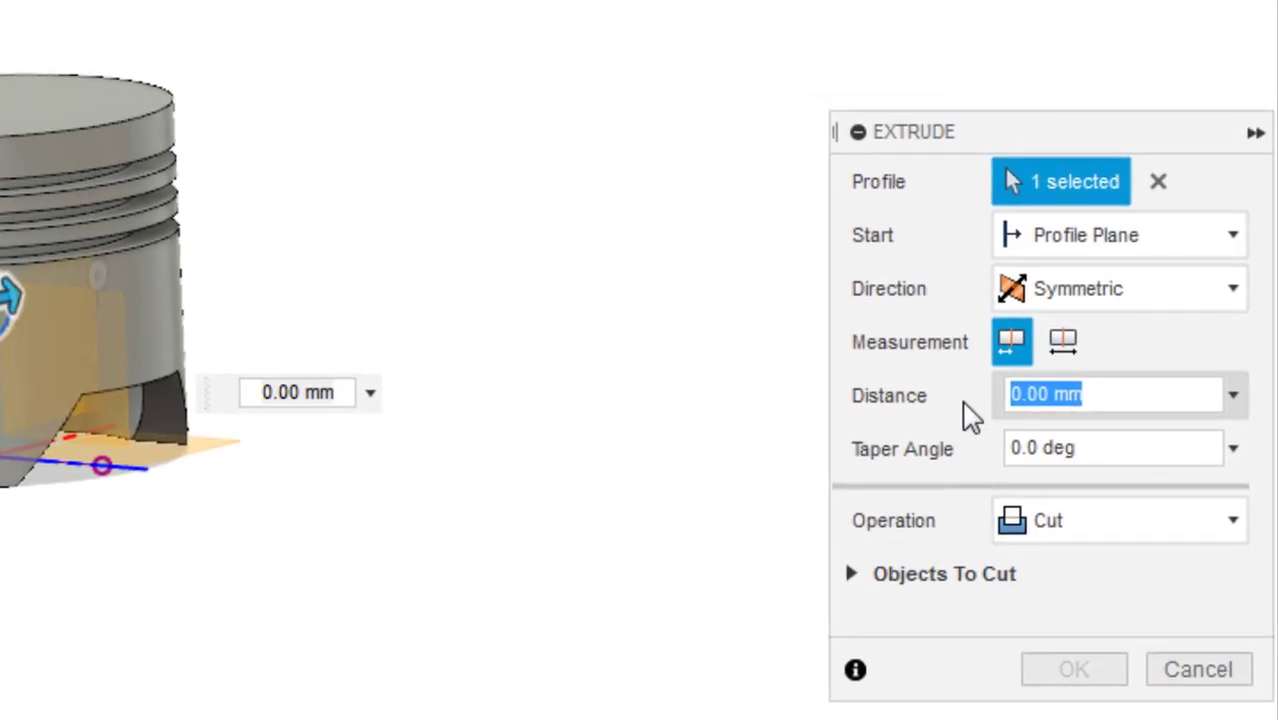
{"action": "type", "text": "25"}
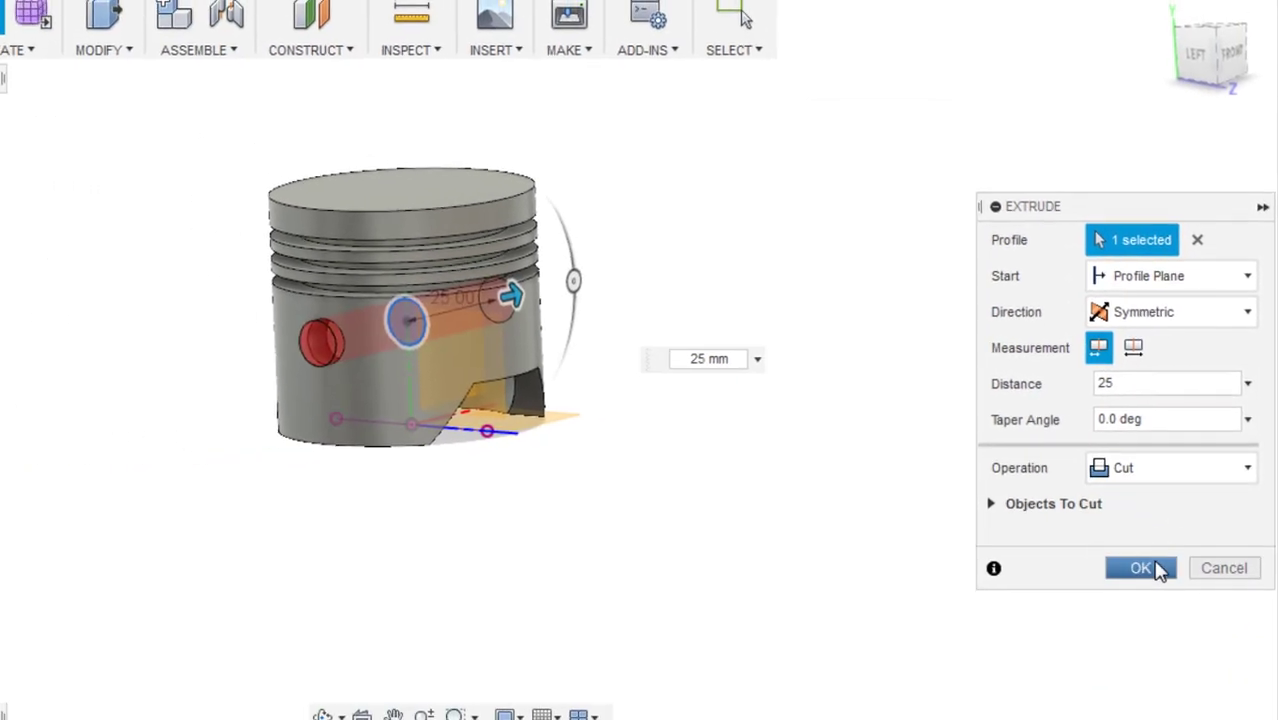
{"action": "left_click", "coordinate": [1152, 553]}
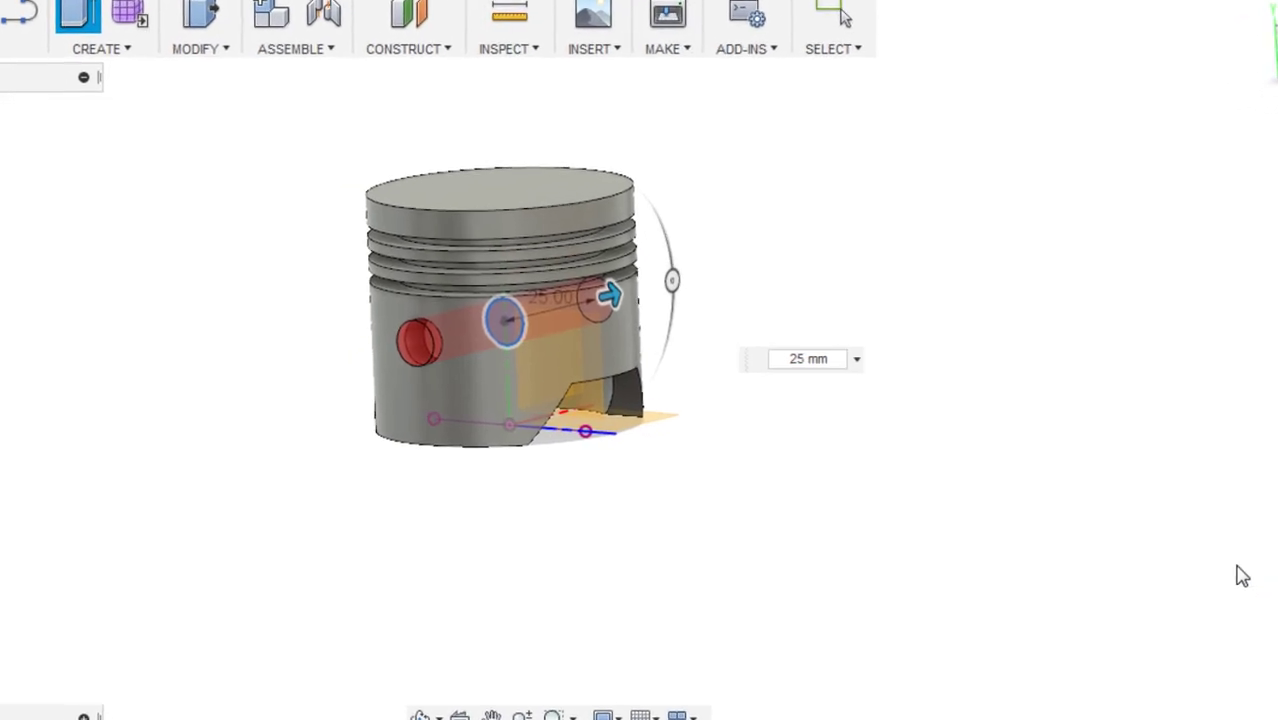
Step: Orbit to the pin hole and start a new sketch on the plane through it
{"action": "middle_click_drag", "start_coordinate": [1240, 576], "coordinate": [848, 198], "text": "shift"}
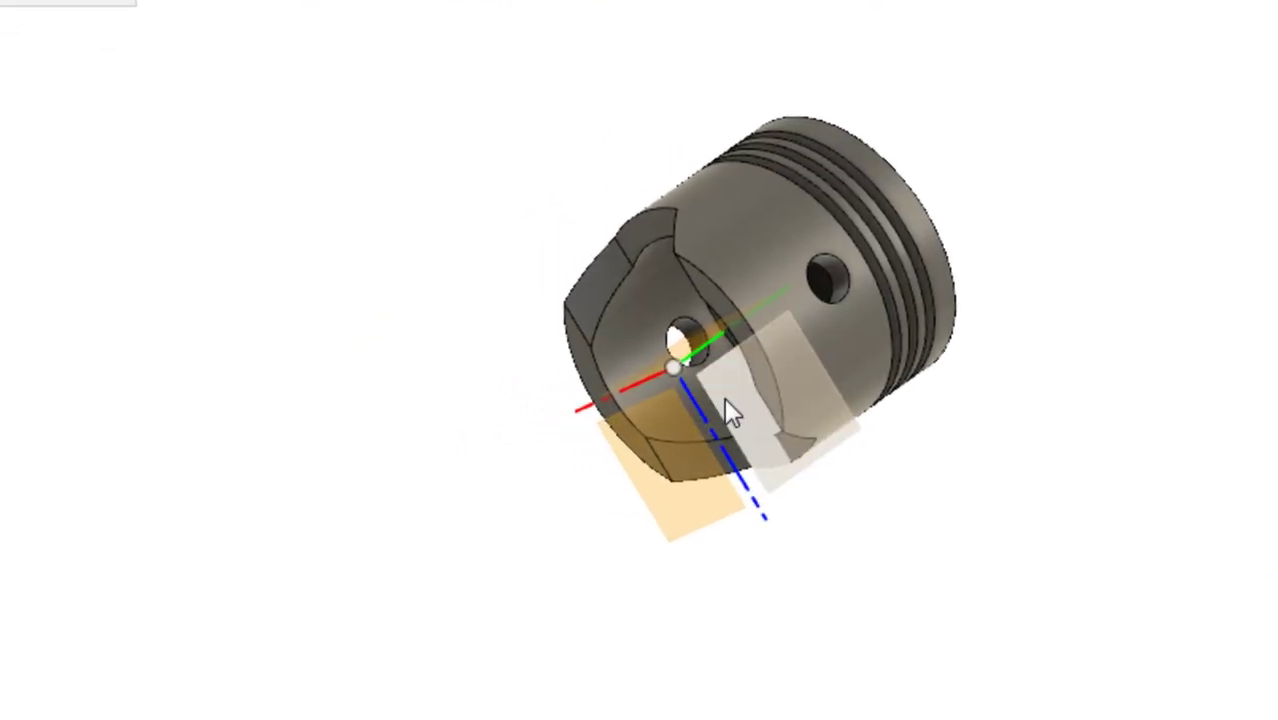
{"action": "right_click", "coordinate": [697, 420]}
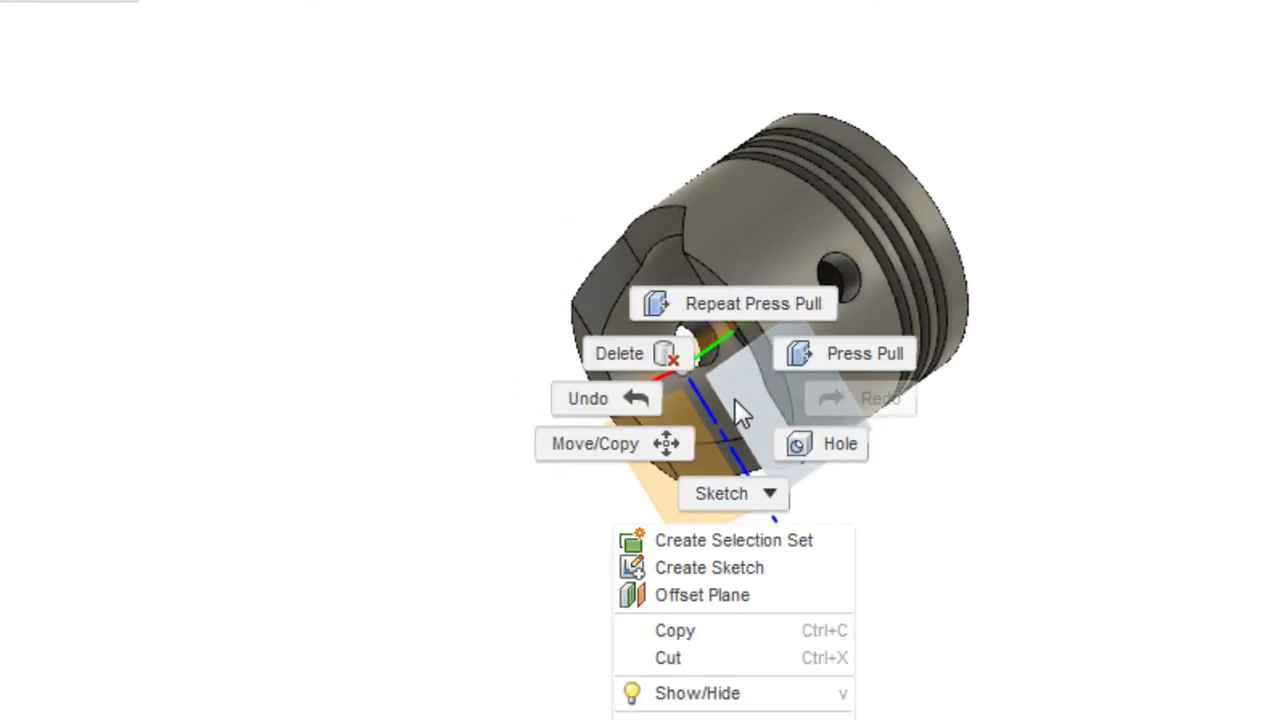
{"action": "left_click", "coordinate": [724, 494]}
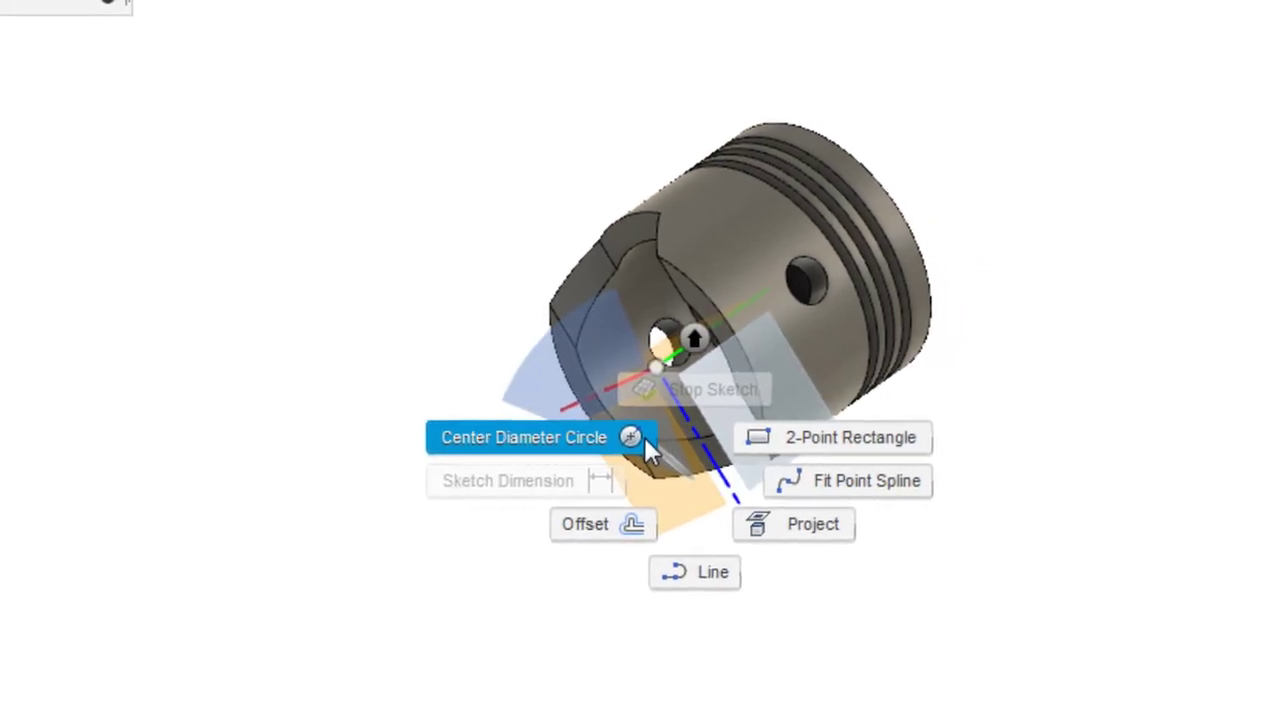
{"action": "left_click", "coordinate": [644, 441]}
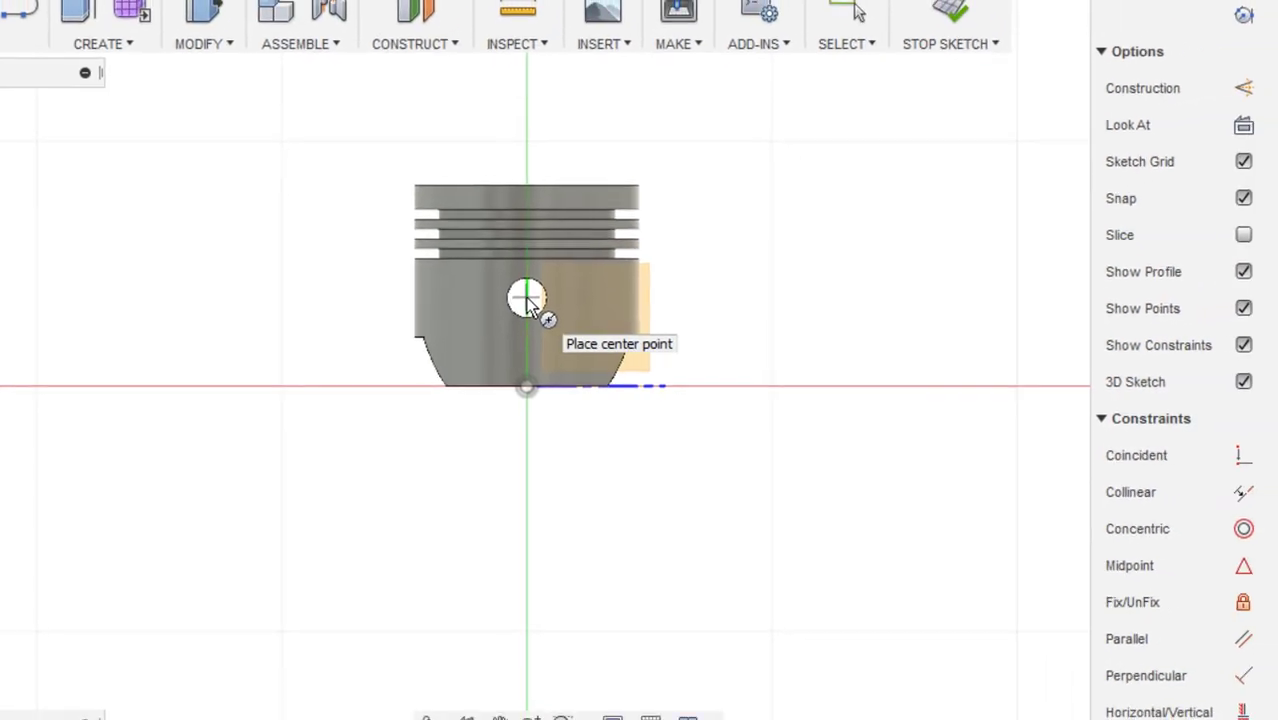
{"action": "key", "text": "Escape"}
{"action": "scroll", "coordinate": [527, 298], "scroll_direction": "up", "scroll_amount": 5}
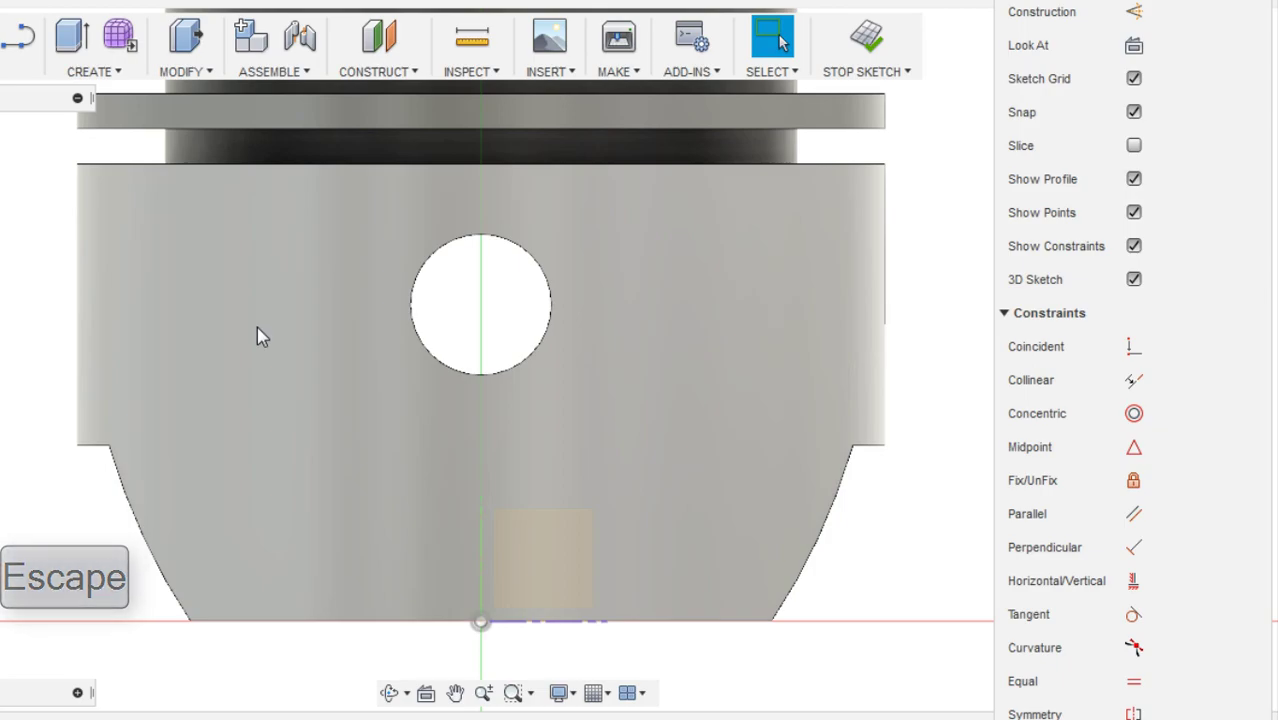
Step: Project the pin hole's circular edge into the new sketch
{"action": "key", "text": "p"}
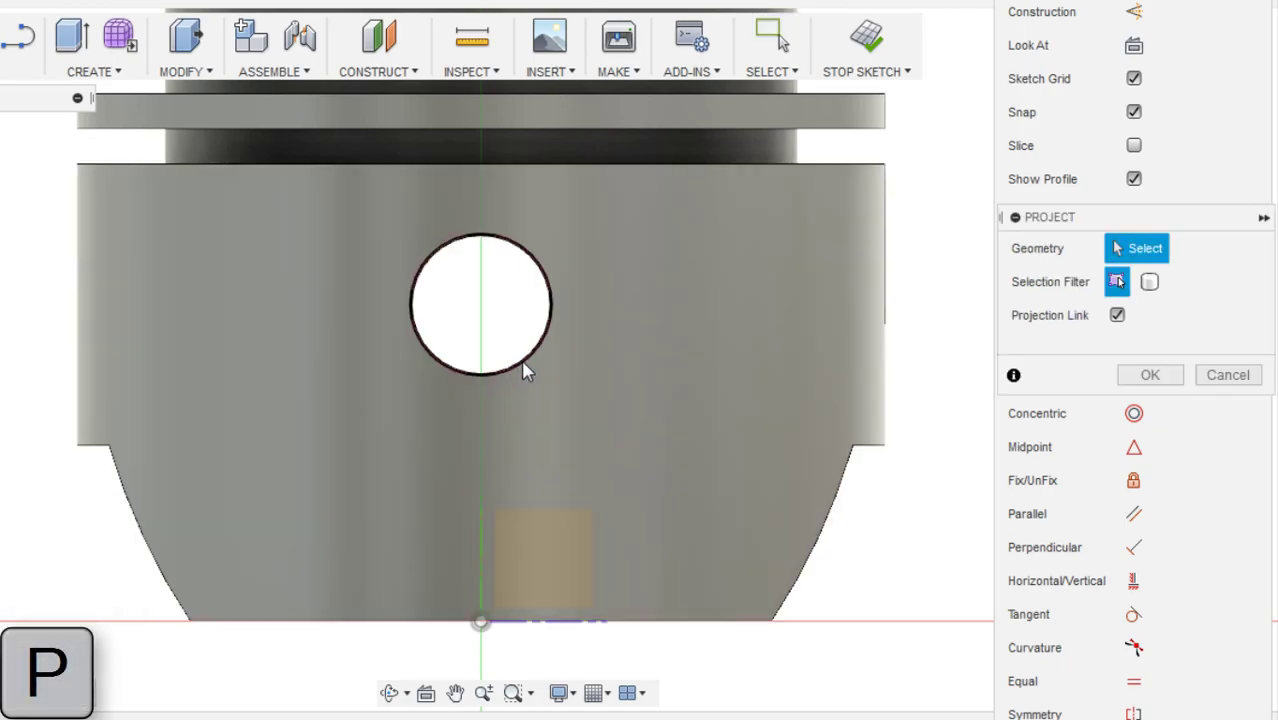
{"action": "left_click", "coordinate": [528, 366]}
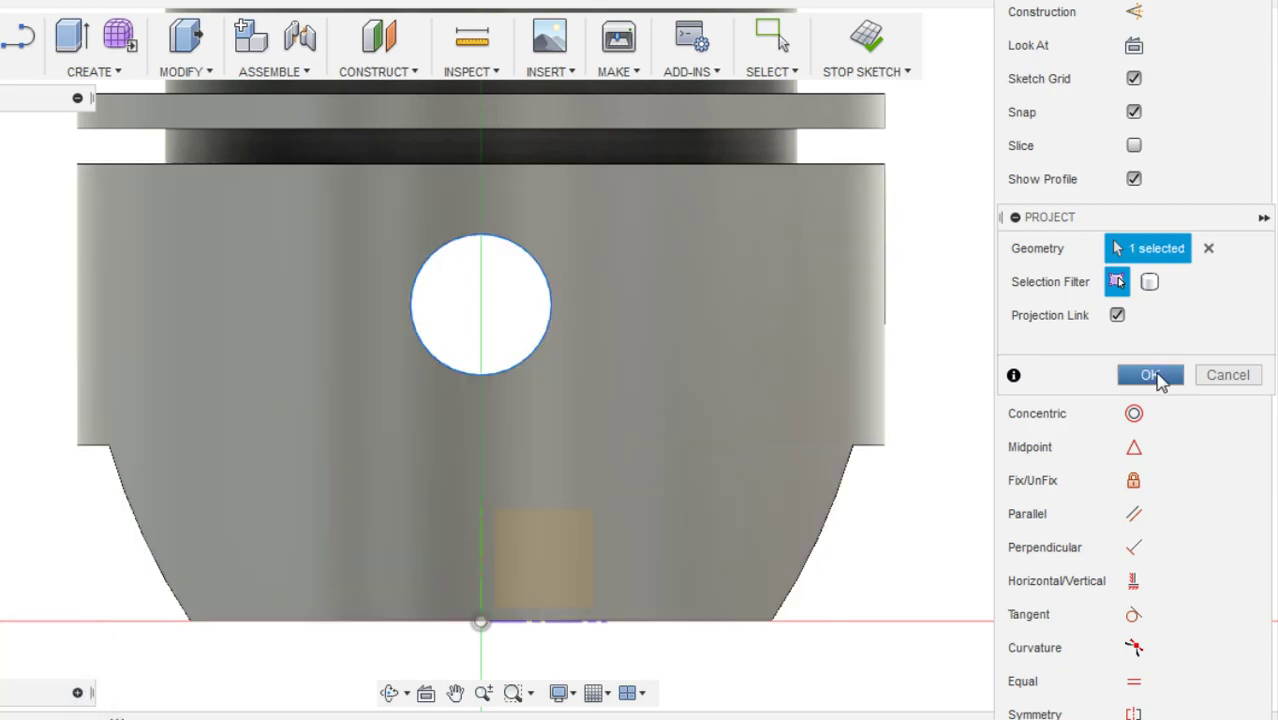
{"action": "left_click", "coordinate": [1150, 375]}
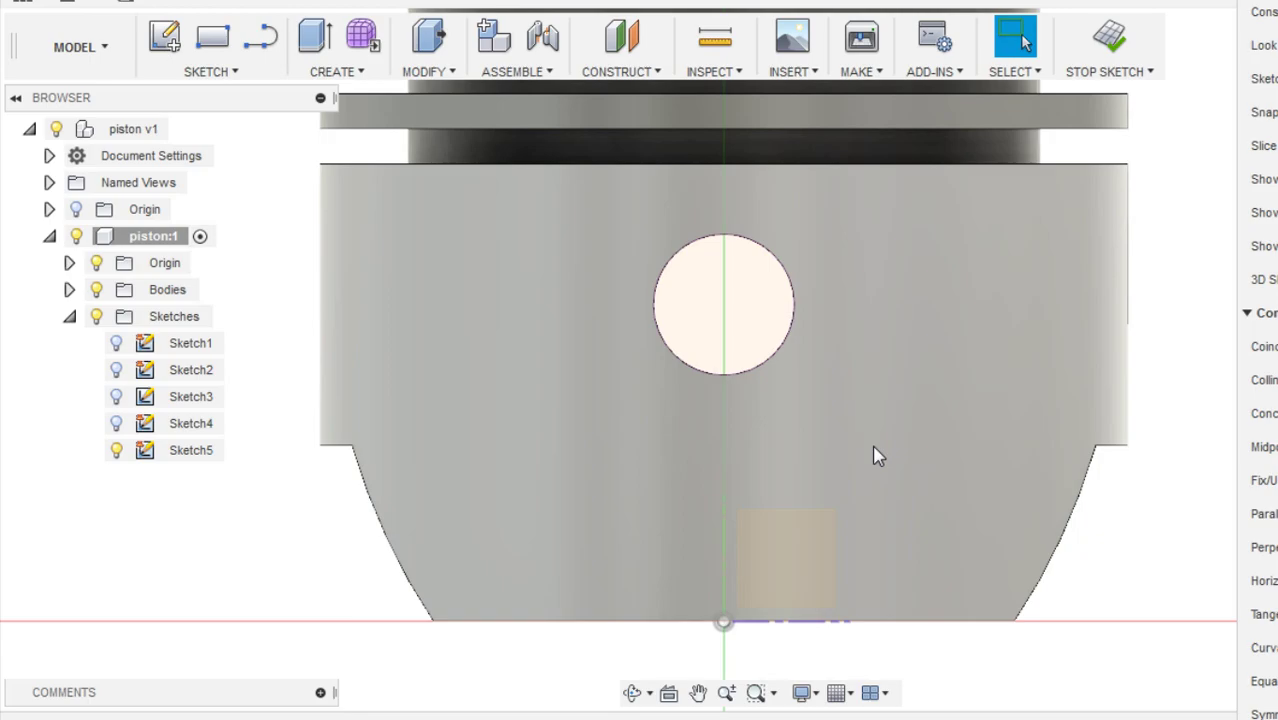
{"action": "key", "text": "c"}
{"action": "scroll", "coordinate": [729, 326], "scroll_direction": "down", "scroll_amount": 3}
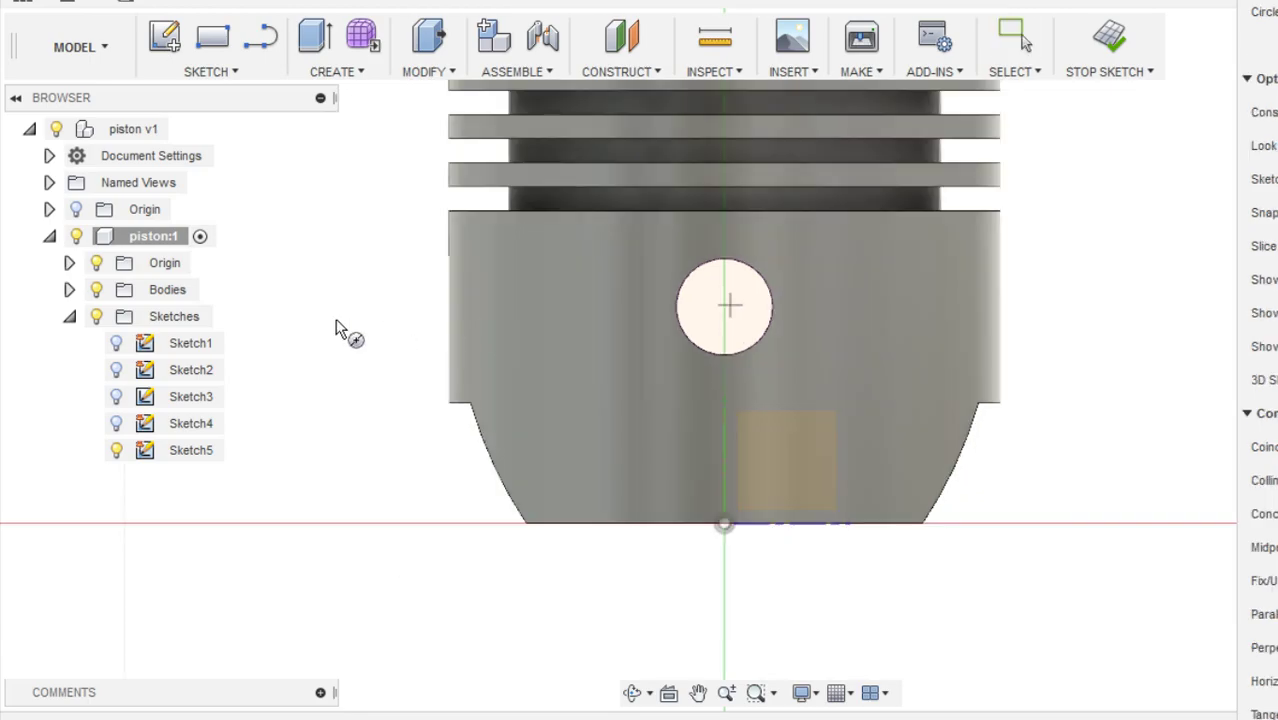
Step: With bodies hidden, draw a circle on the pin hole centre and dimension it 11 mm diameter
{"action": "left_click", "coordinate": [97, 290]}
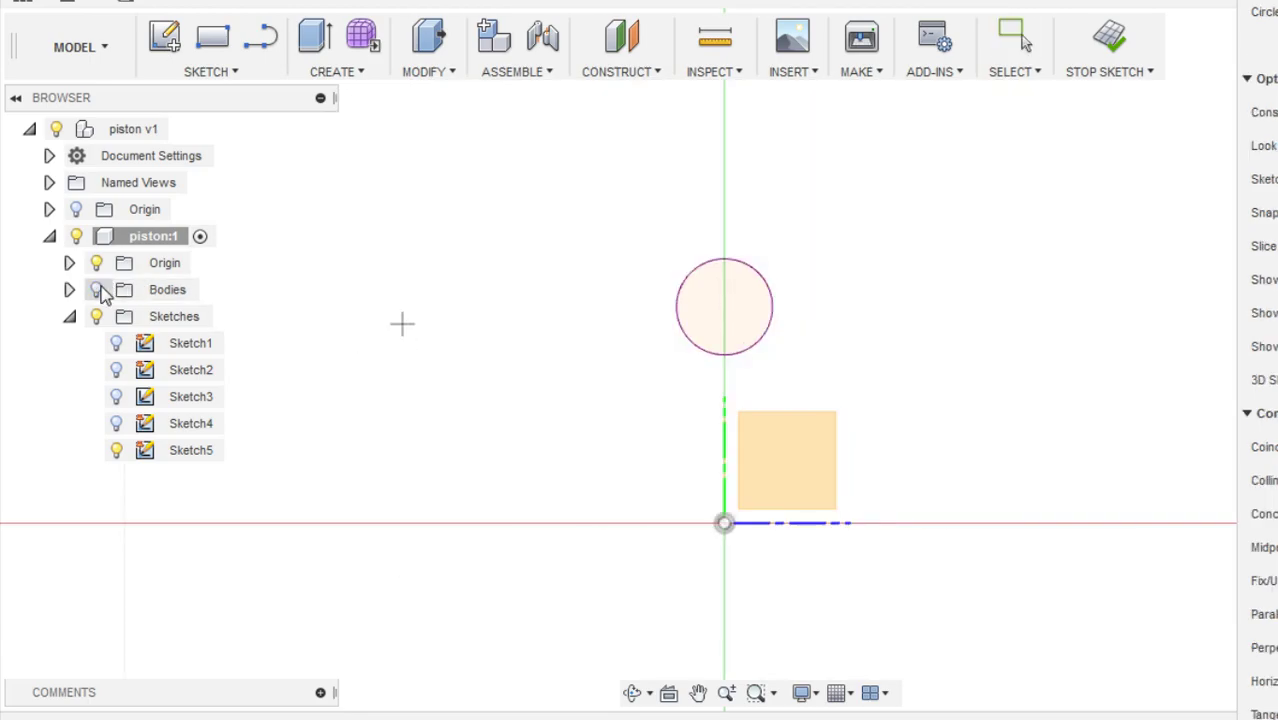
{"action": "left_click", "coordinate": [725, 313]}
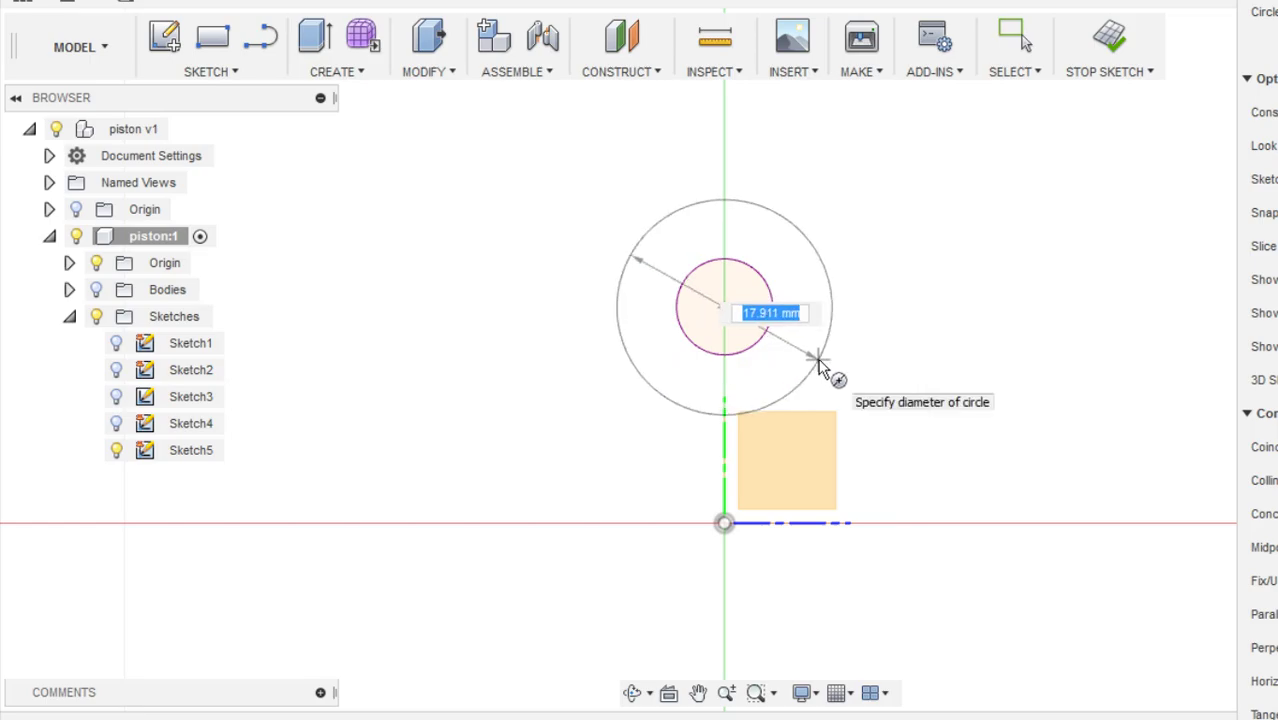
{"action": "left_click", "coordinate": [818, 365]}
{"action": "key", "text": "d"}
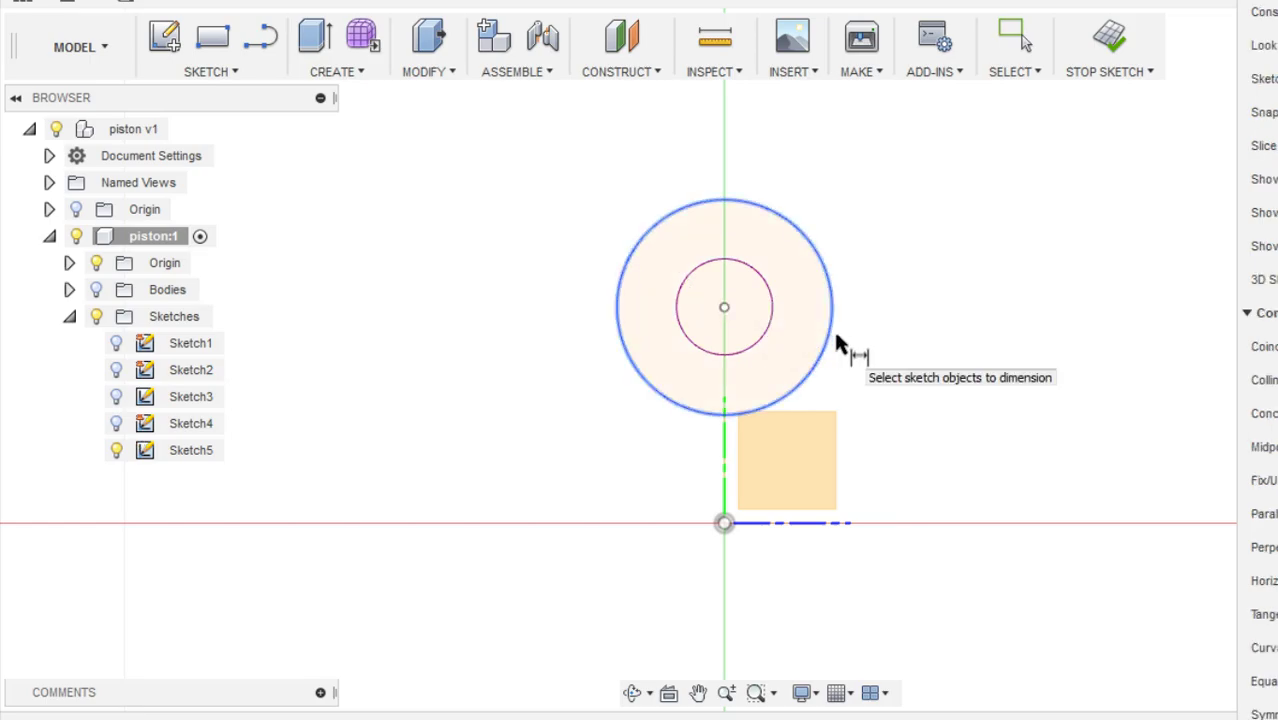
{"action": "left_click", "coordinate": [830, 341]}
{"action": "left_click", "coordinate": [894, 331]}
{"action": "type", "text": "11"}
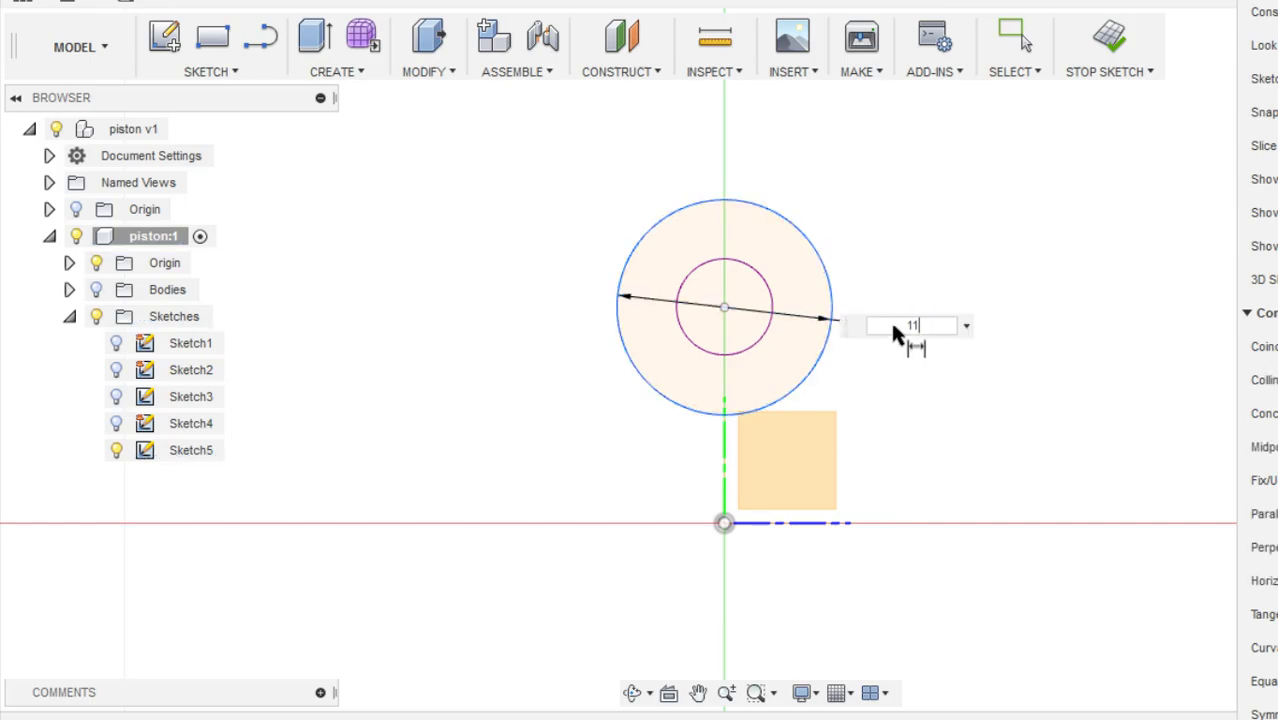
{"action": "key", "text": "Return"}
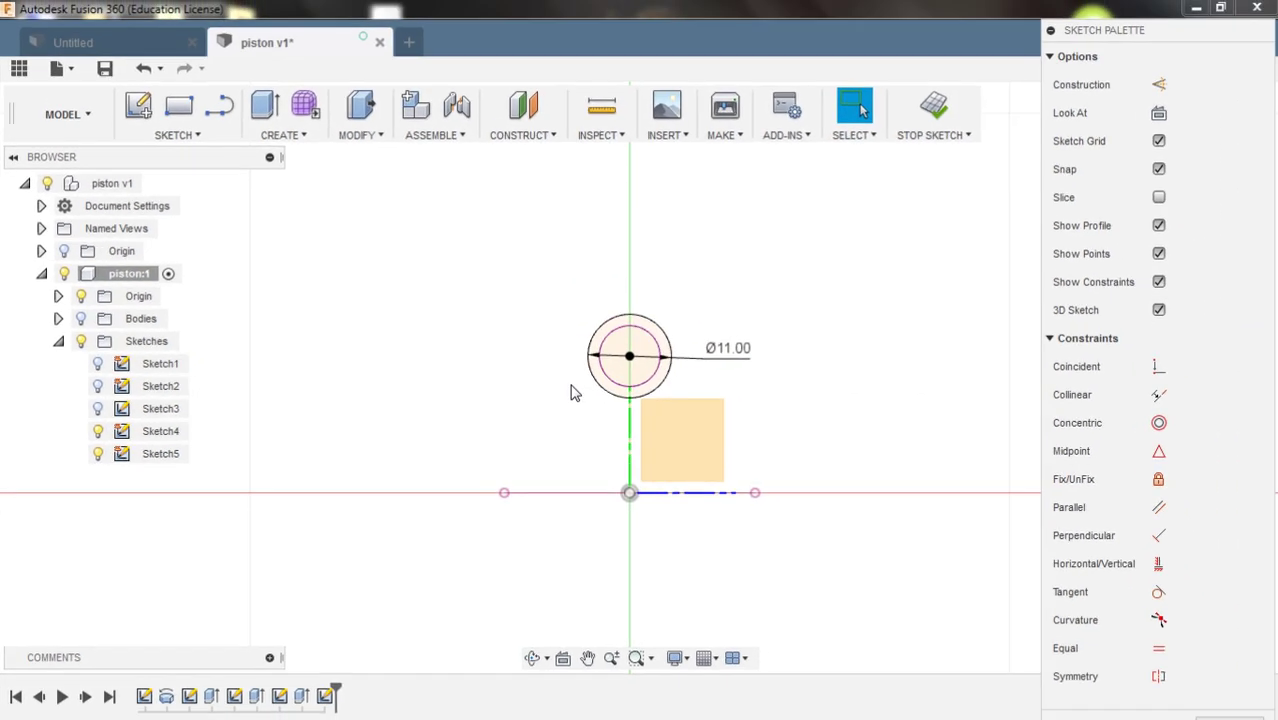
Step: Extrude the ring between the circles symmetrically 20 mm, joined to the piston body
{"action": "key", "text": "q"}
{"action": "left_click", "coordinate": [604, 388]}
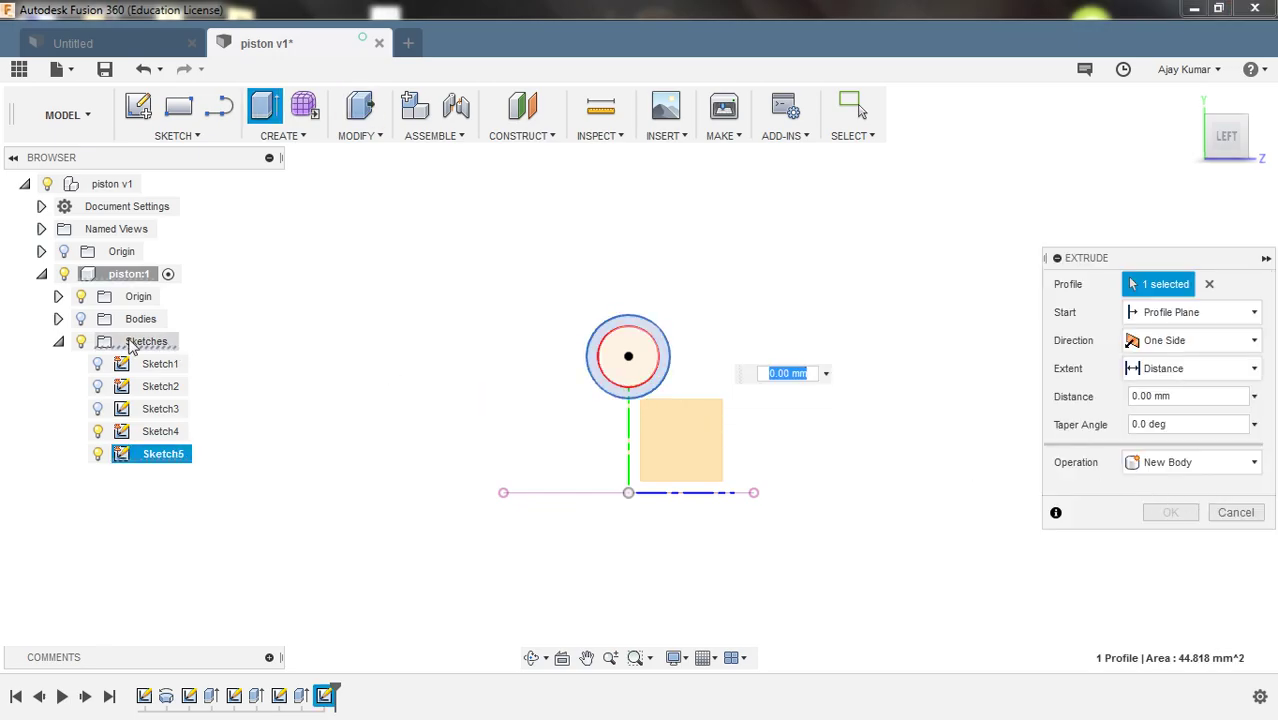
{"action": "left_click", "coordinate": [81, 318]}
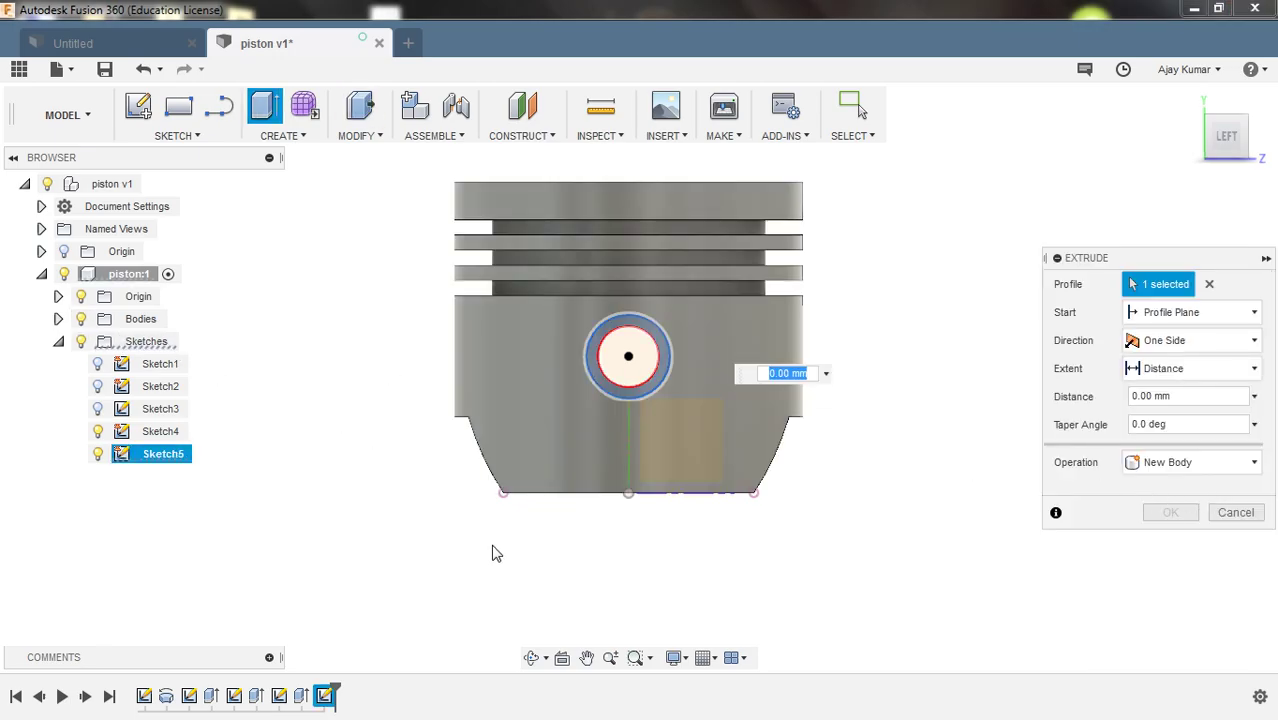
{"action": "middle_click_drag", "start_coordinate": [476, 542], "coordinate": [446, 548], "text": "shift"}
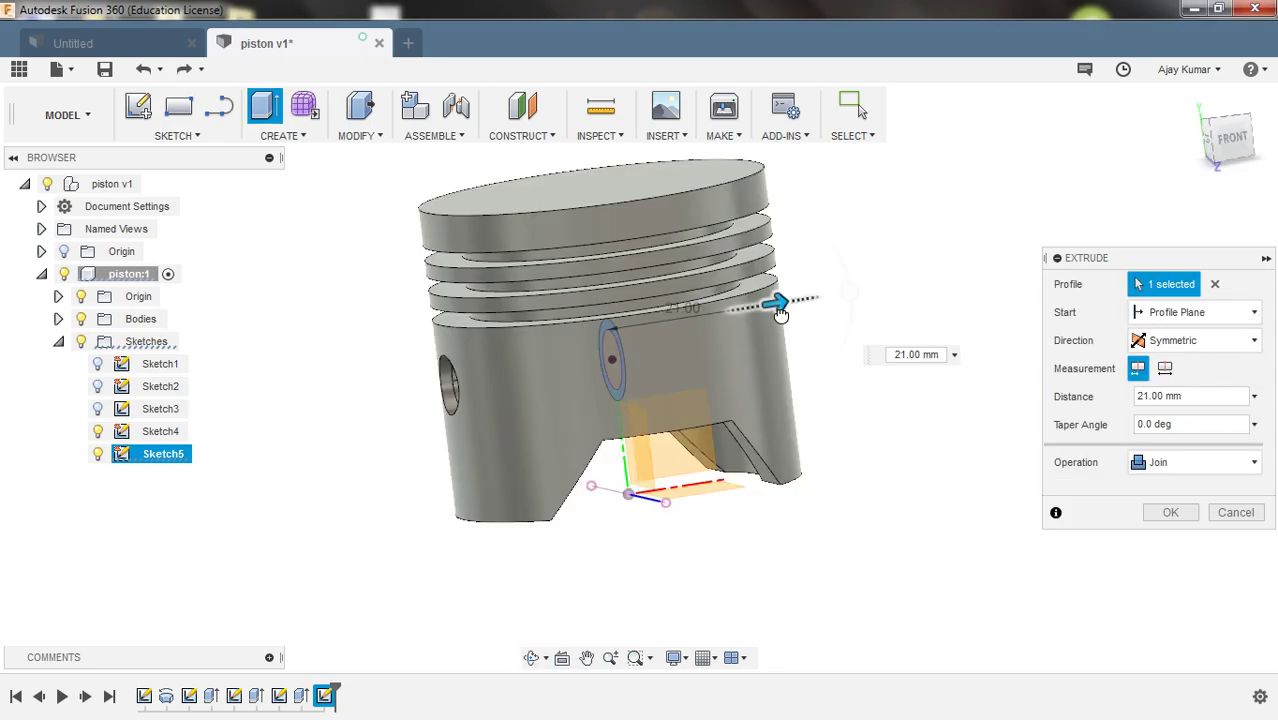
{"action": "left_click_drag", "start_coordinate": [781, 314], "coordinate": [779, 313]}
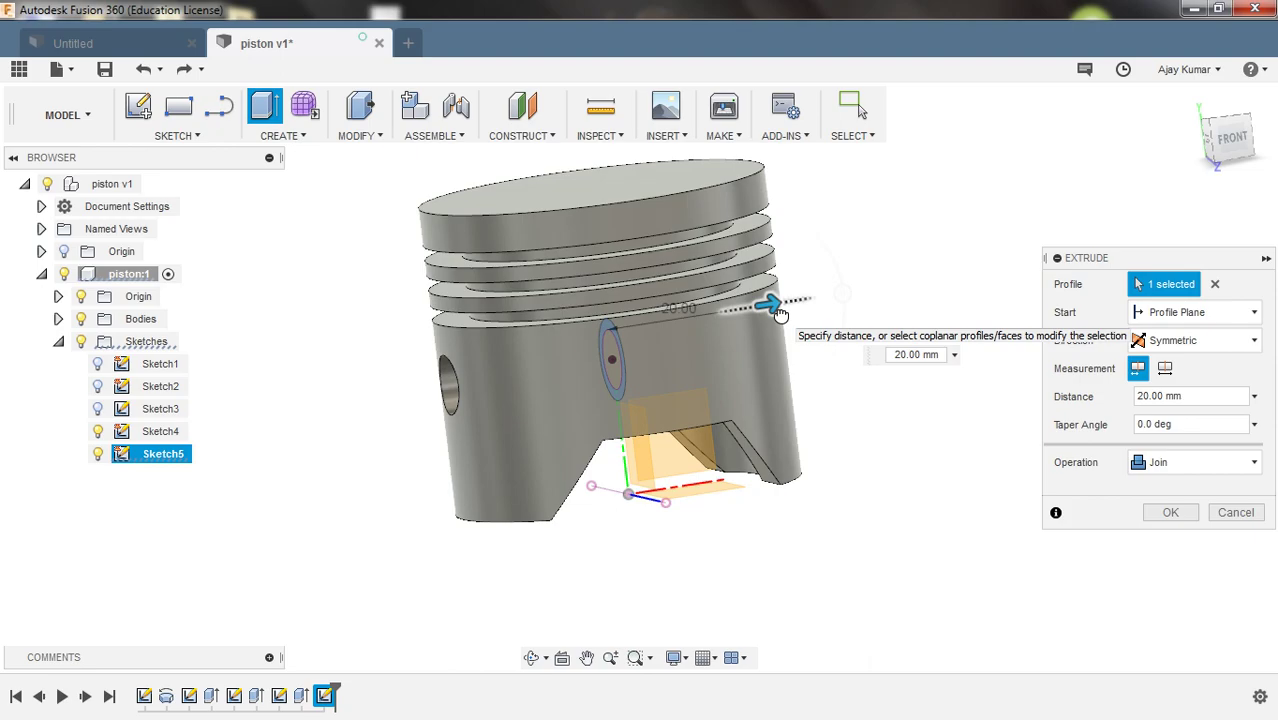
{"action": "left_click", "coordinate": [1228, 140]}
{"action": "left_click_drag", "start_coordinate": [793, 328], "coordinate": [804, 322]}
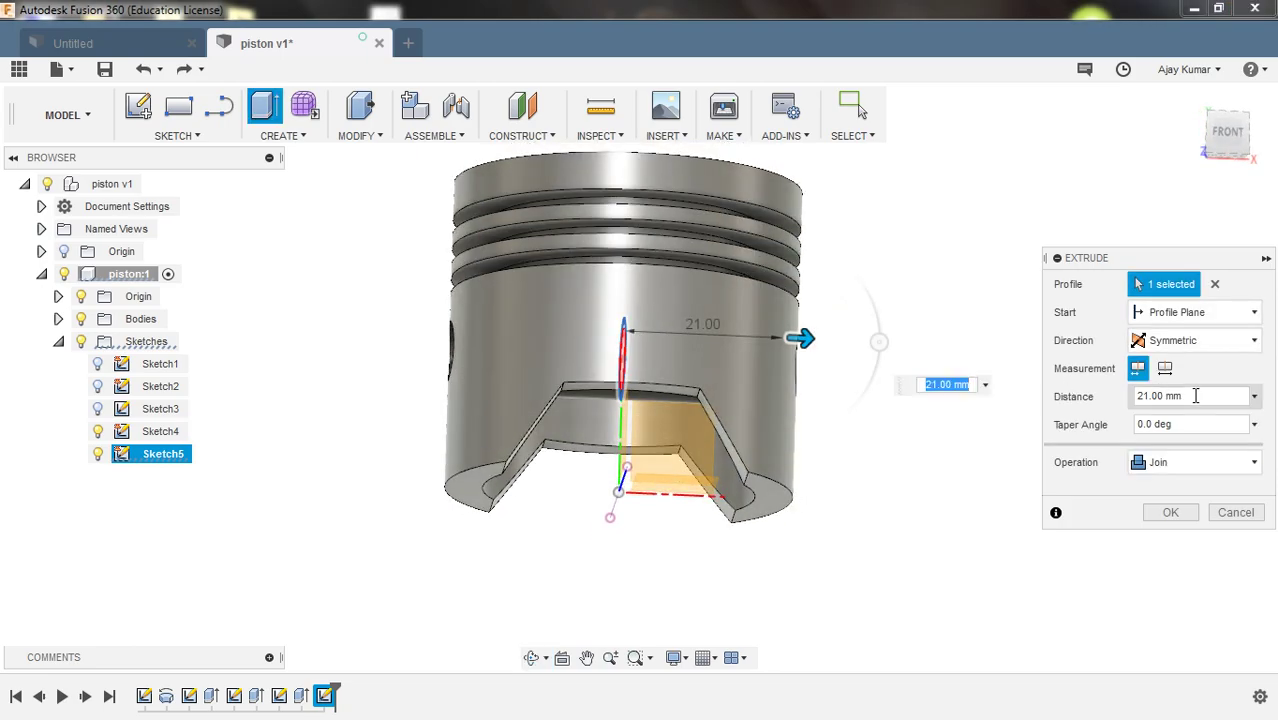
{"action": "left_click_drag", "start_coordinate": [1159, 400], "coordinate": [1113, 400]}
{"action": "type", "text": "2"}
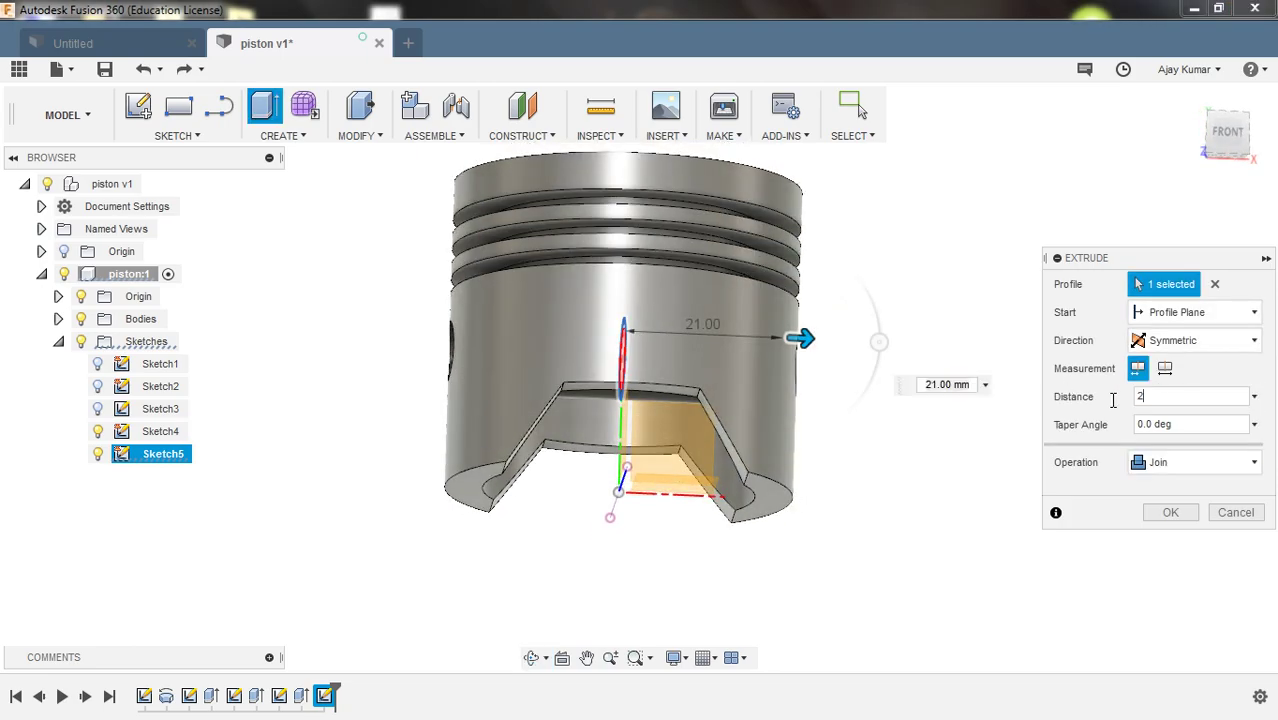
{"action": "type", "text": "0"}
{"action": "left_click", "coordinate": [1170, 513]}
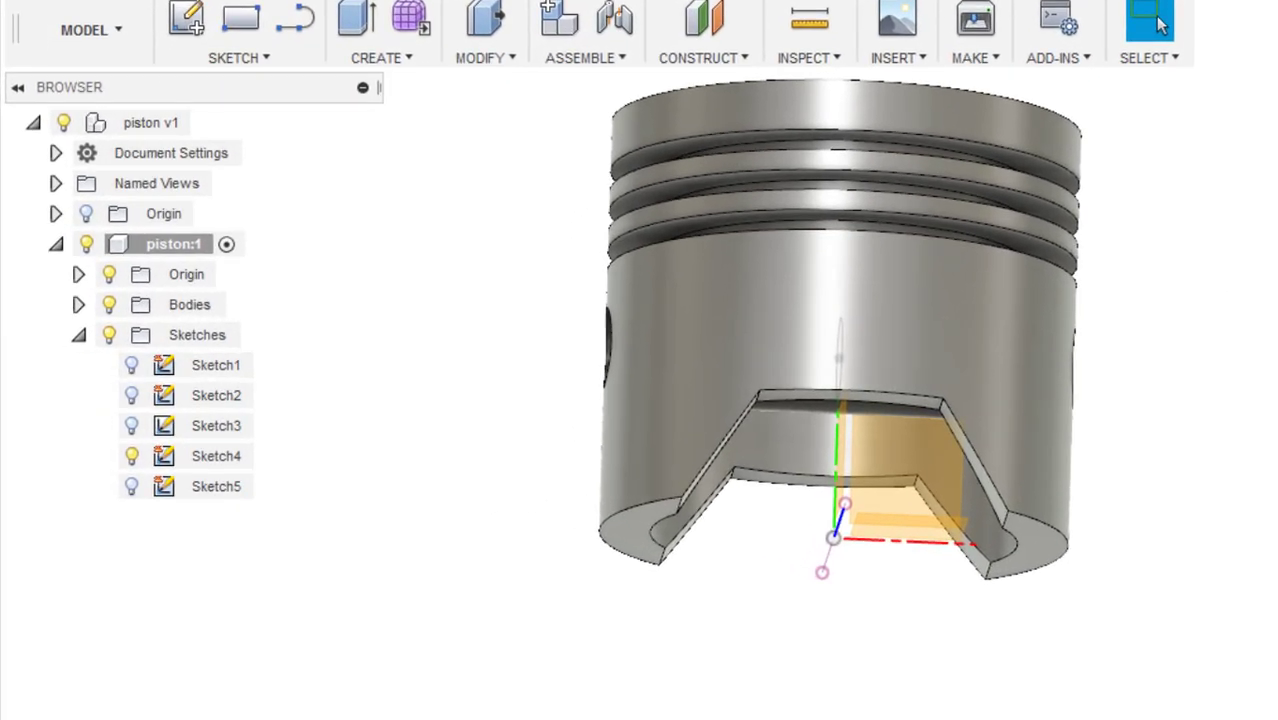
{"action": "middle_click_drag", "start_coordinate": [840, 330], "coordinate": [951, 470], "text": "shift"}
Step: Start a new sketch with a rectangle from the slot corner and dimension its height 12 mm
{"action": "right_click", "coordinate": [951, 471]}
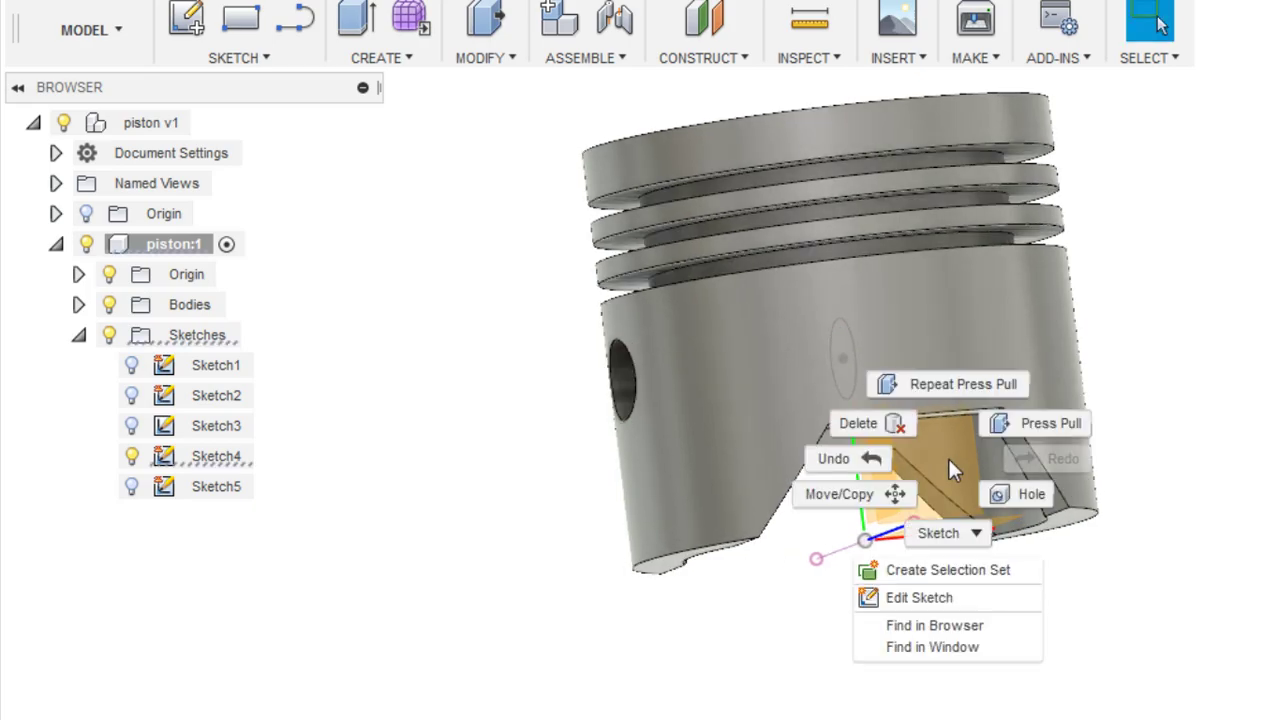
{"action": "left_click", "coordinate": [955, 535]}
{"action": "left_click", "coordinate": [1060, 490]}
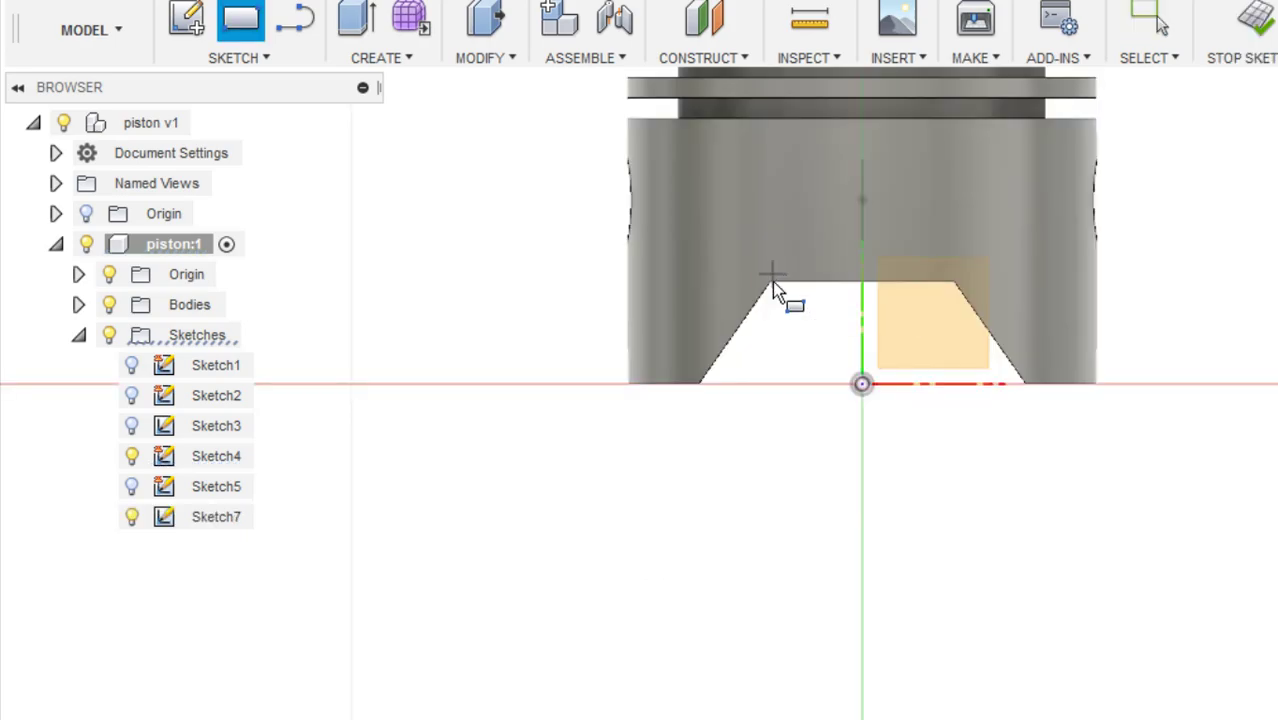
{"action": "left_click", "coordinate": [771, 283]}
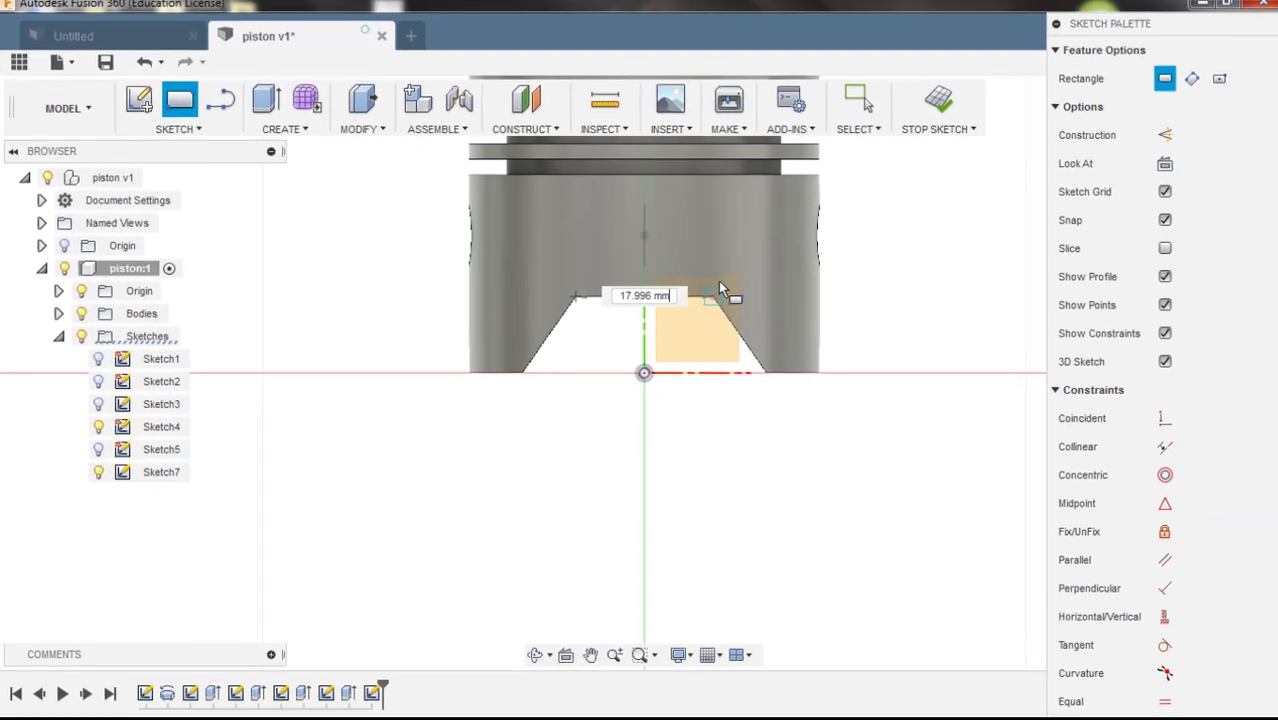
{"action": "left_click", "coordinate": [875, 176]}
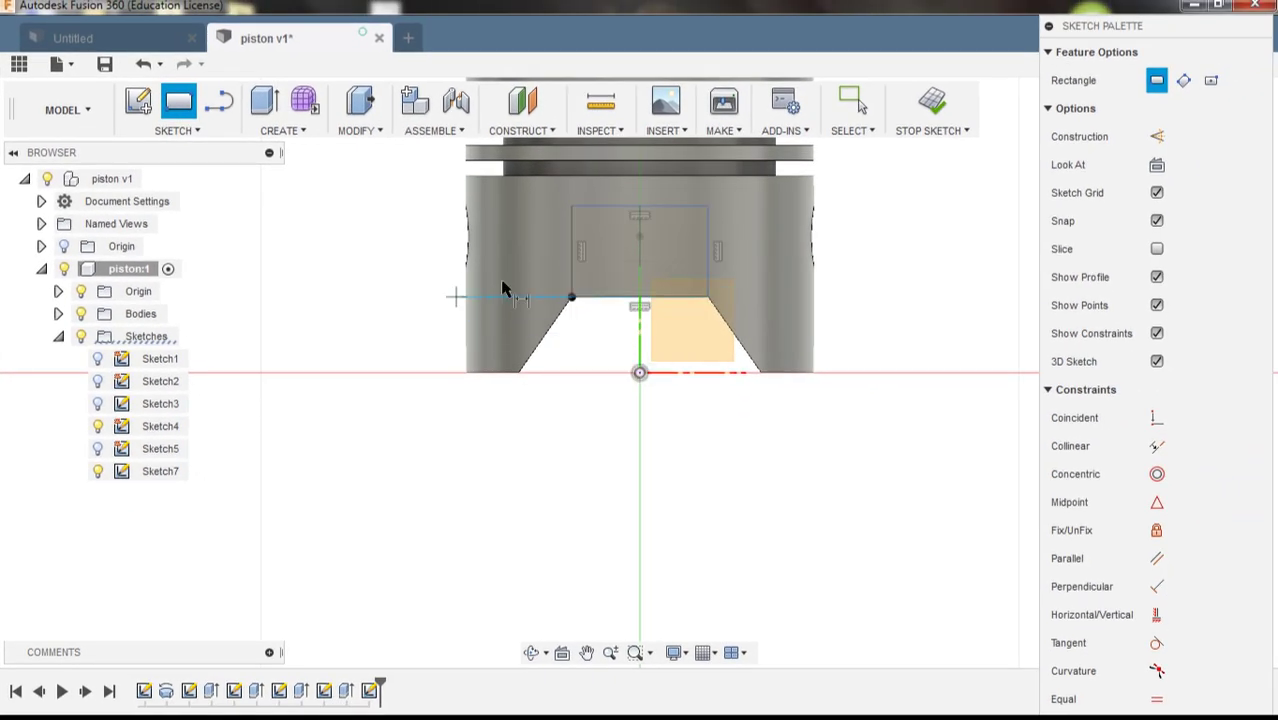
{"action": "key", "text": "Escape"}
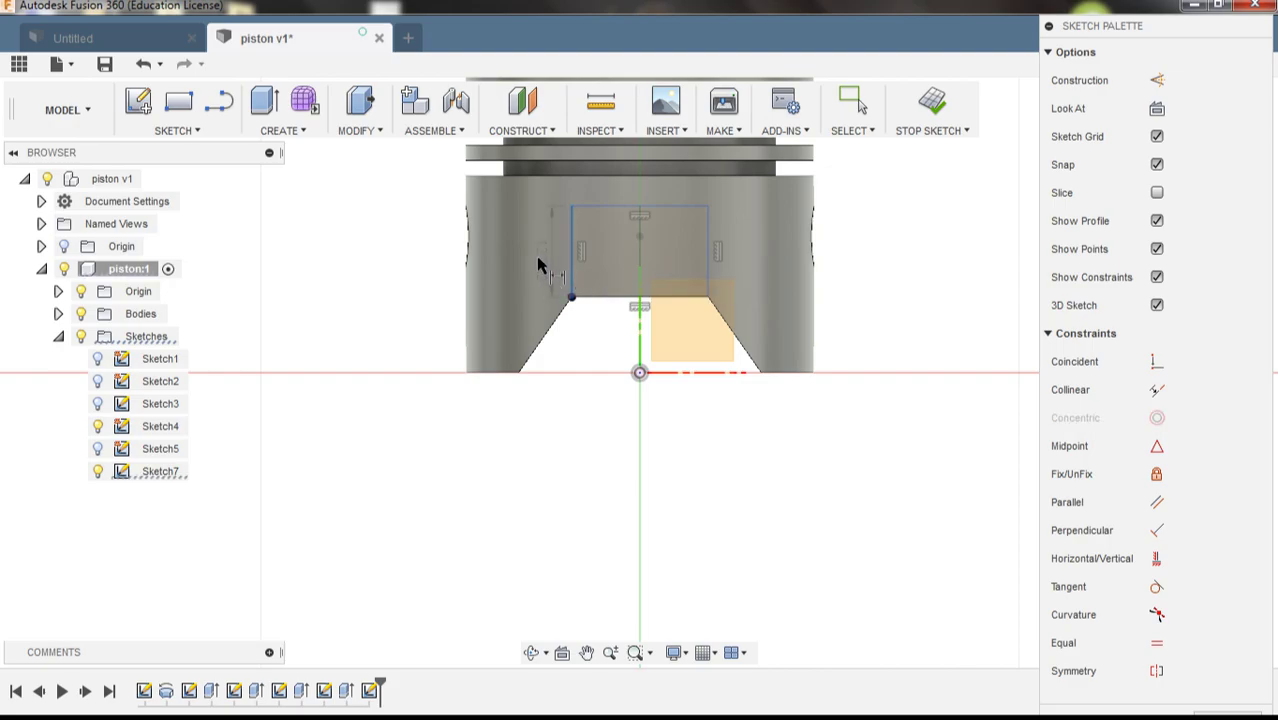
{"action": "left_click", "coordinate": [435, 258]}
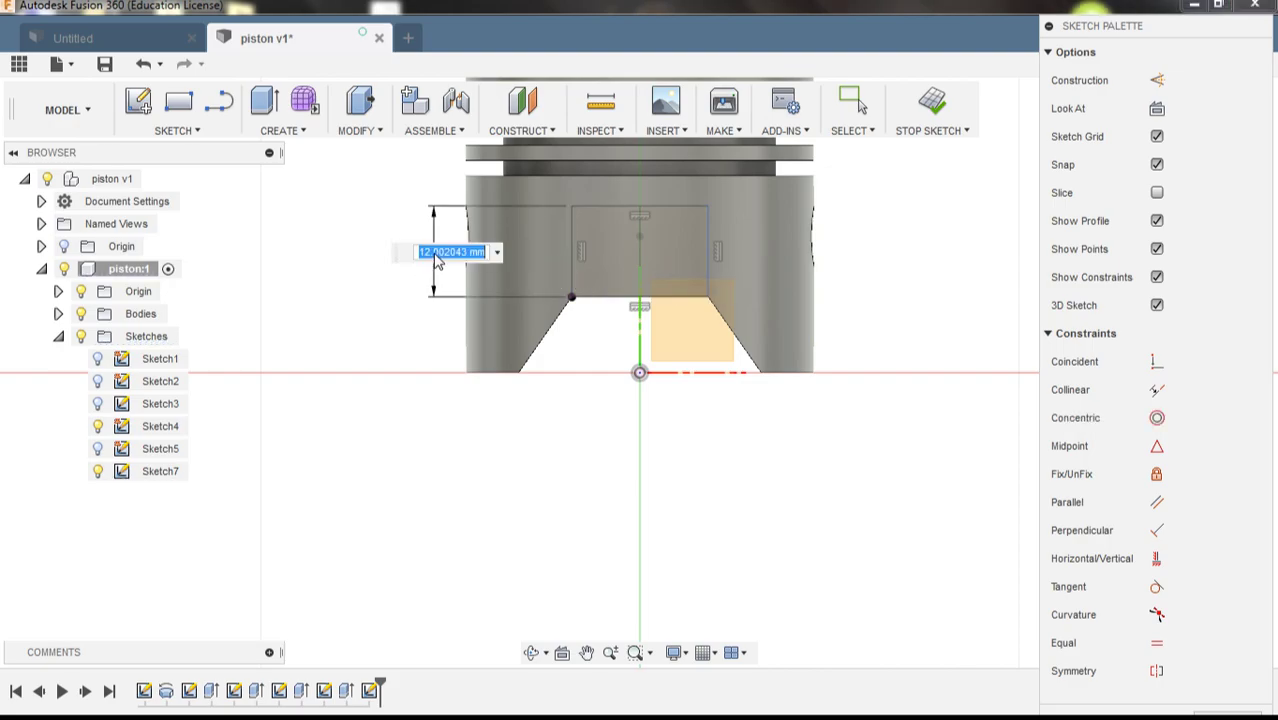
{"action": "key", "text": "Return"}
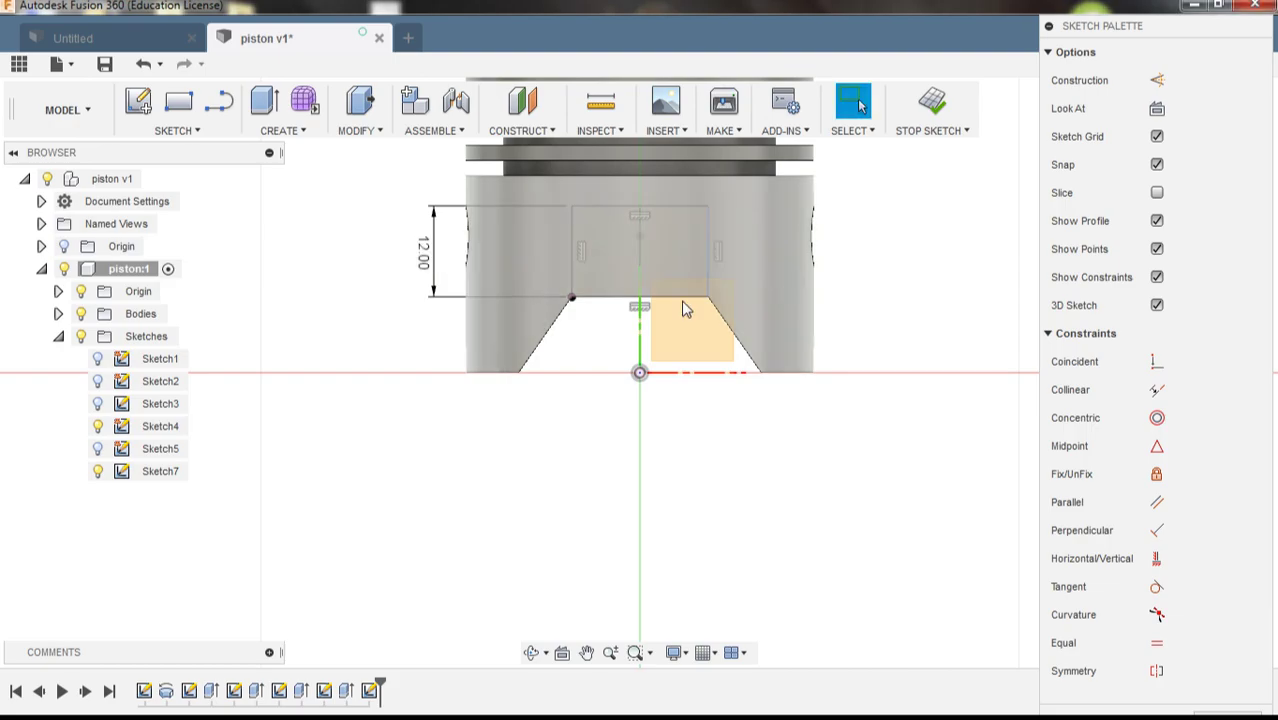
Step: Dimension the rectangle's top edge to 18 mm wide, with the piston body hidden meanwhile
{"action": "left_click", "coordinate": [84, 316]}
{"action": "mouse_move", "coordinate": [625, 400]}
{"action": "middle_mouse_down"}
{"action": "mouse_move", "coordinate": [565, 480]}
{"action": "mouse_move", "coordinate": [497, 535]}
{"action": "middle_mouse_up"}
{"action": "left_click", "coordinate": [554, 313]}
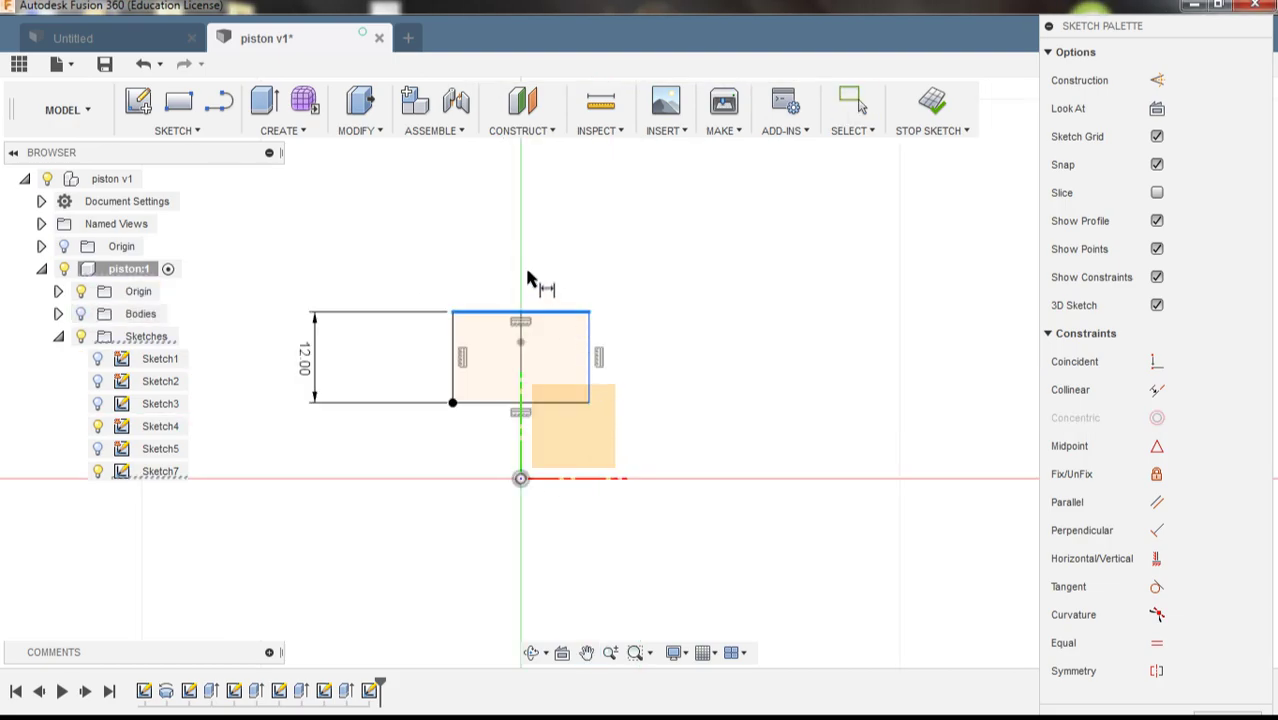
{"action": "left_click", "coordinate": [527, 270]}
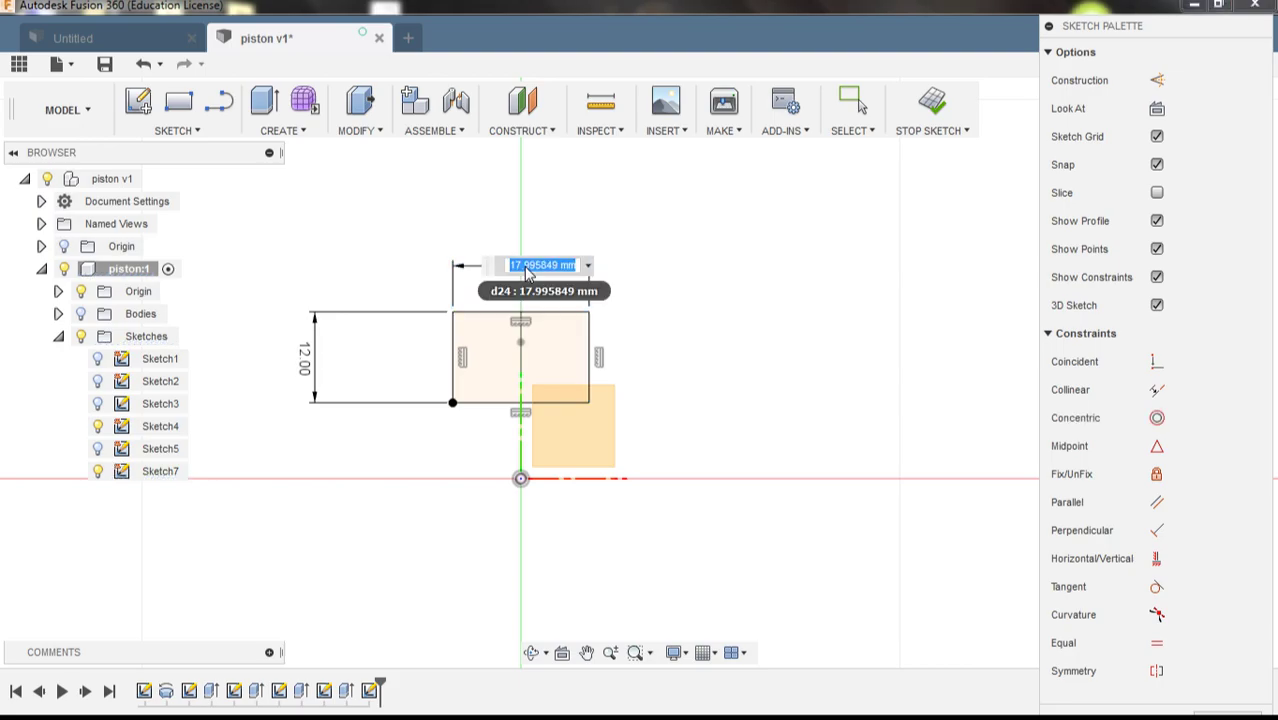
{"action": "key", "text": "Return"}
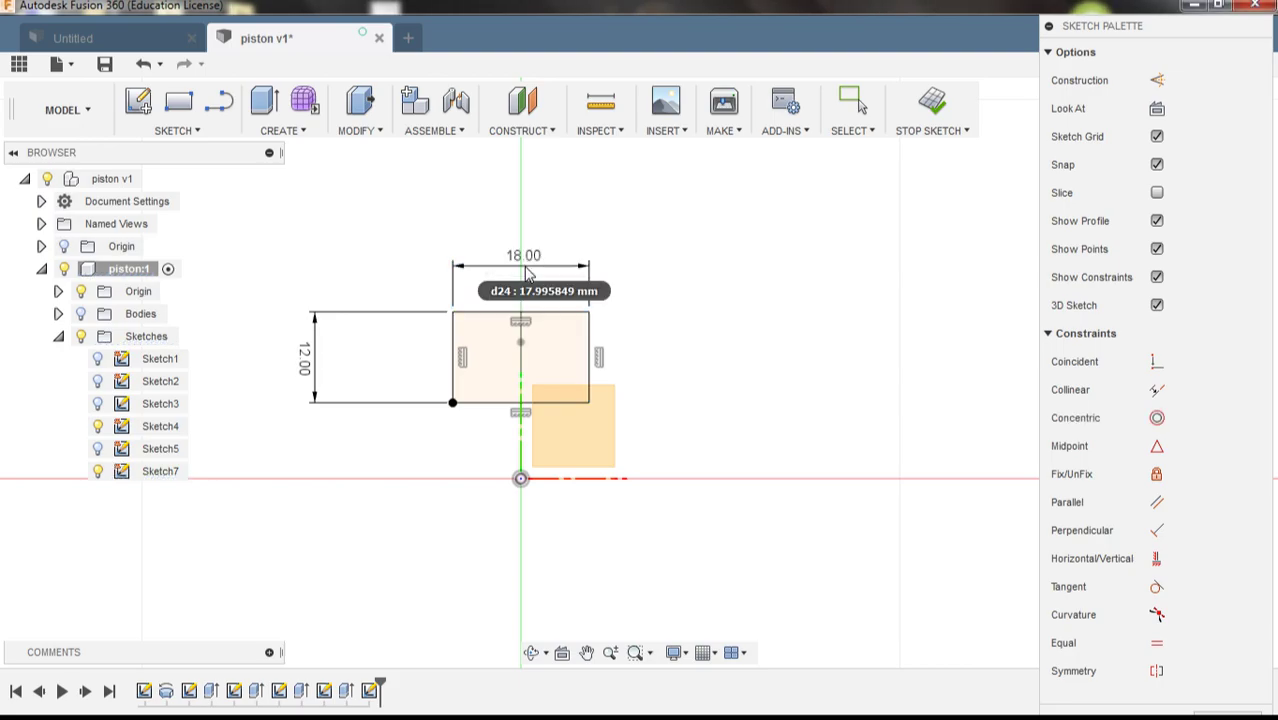
{"action": "left_click", "coordinate": [84, 314]}
Step: Extrude-cut the Sketch7 rectangle 5 mm, starting from an offset plane at 20 mm
{"action": "key", "text": "q"}
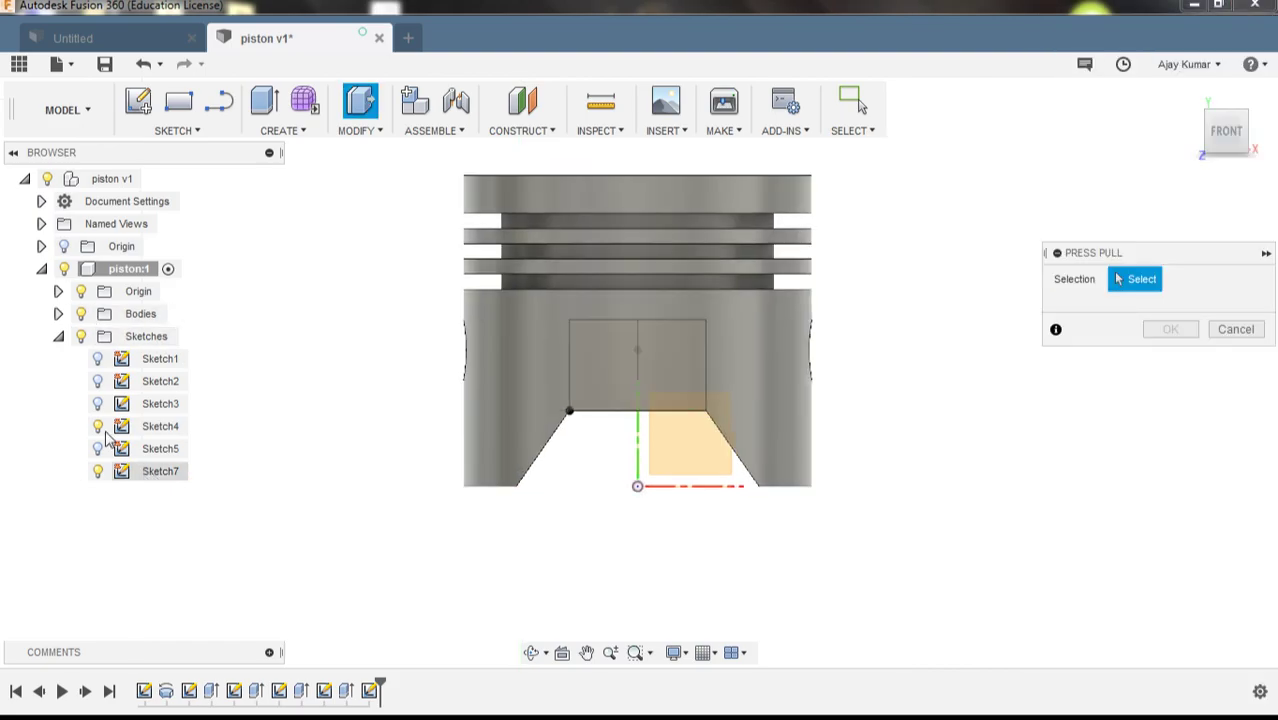
{"action": "left_click", "coordinate": [82, 314]}
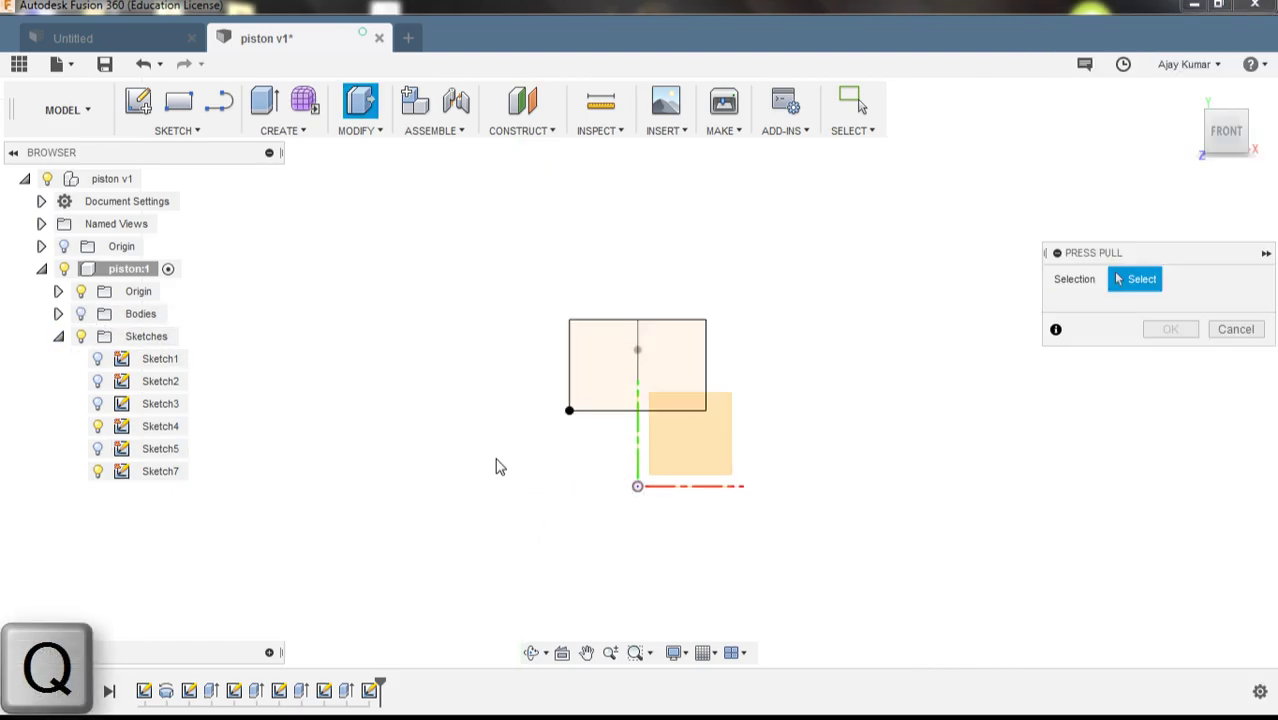
{"action": "left_click", "coordinate": [619, 380]}
{"action": "key", "text": "e"}
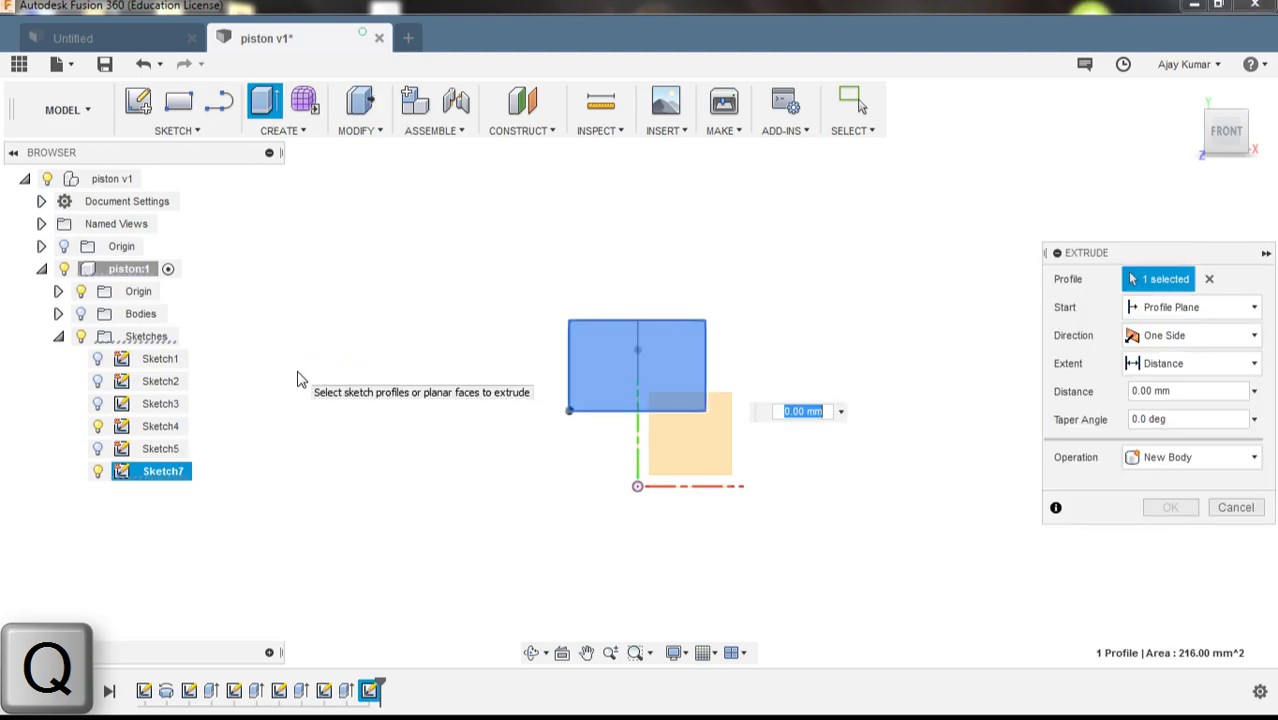
{"action": "left_click", "coordinate": [82, 314]}
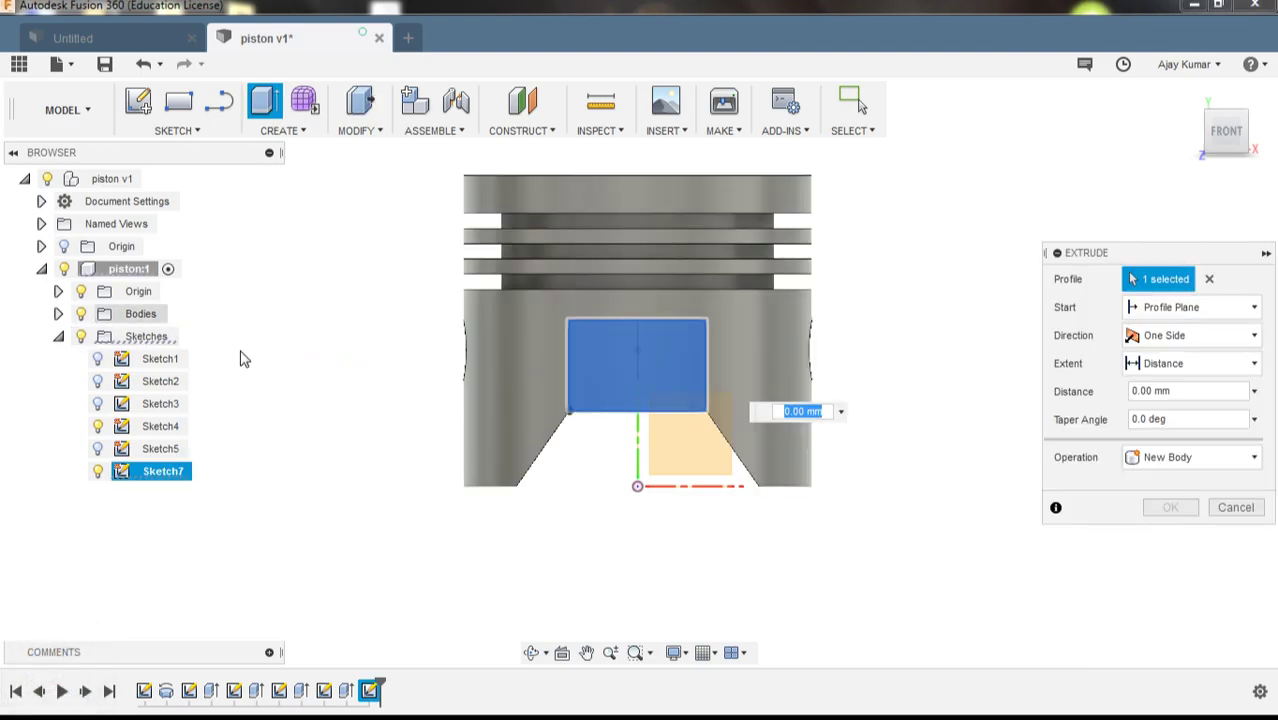
{"action": "left_click", "coordinate": [1193, 307]}
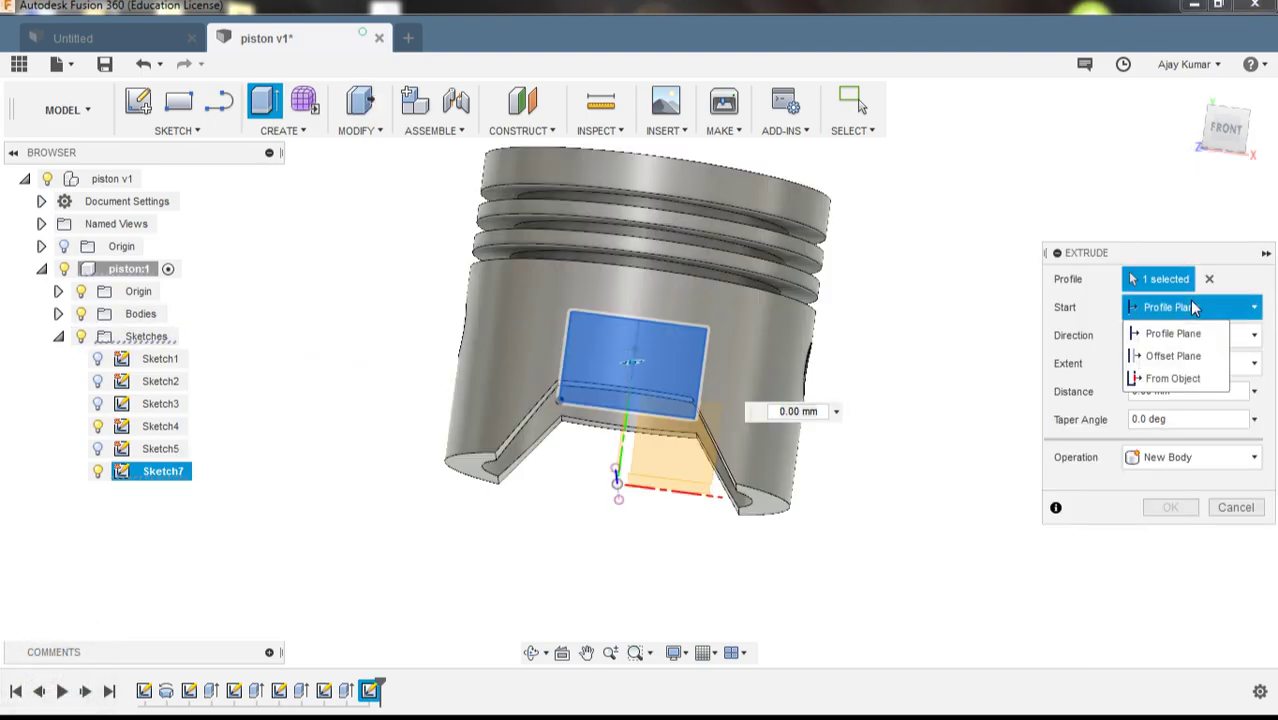
{"action": "left_click", "coordinate": [1170, 356]}
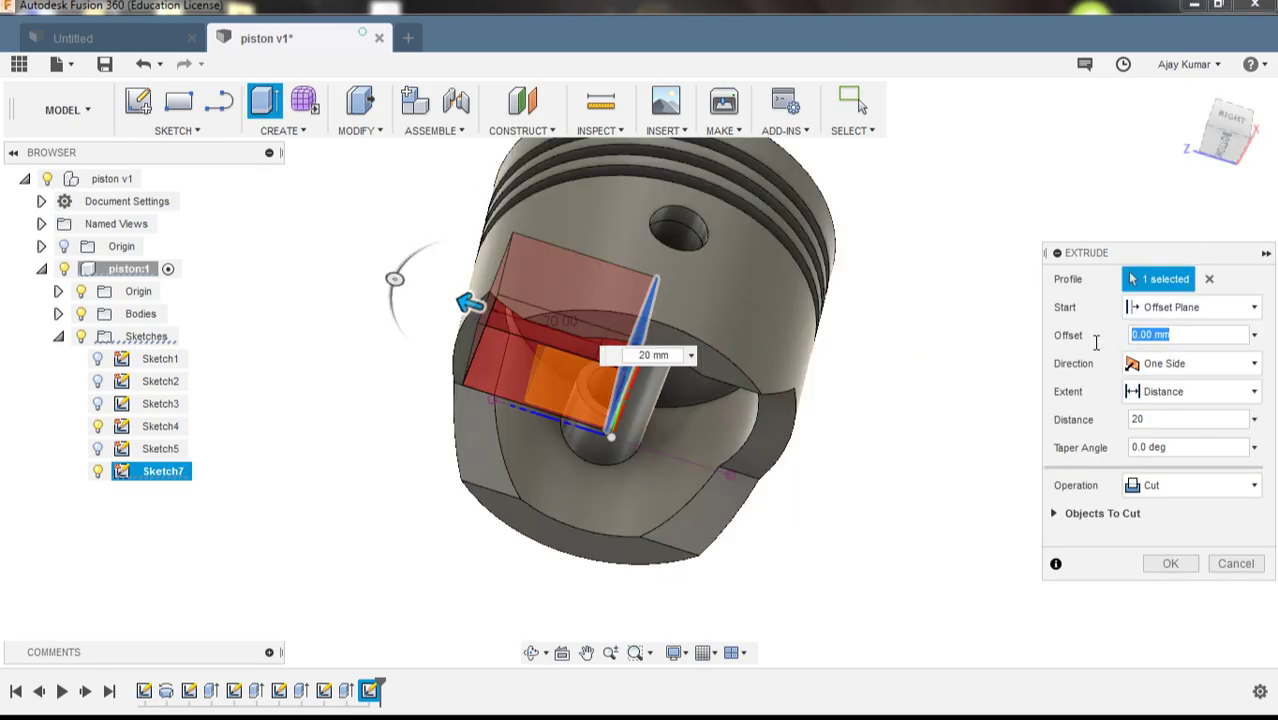
{"action": "type", "text": "20"}
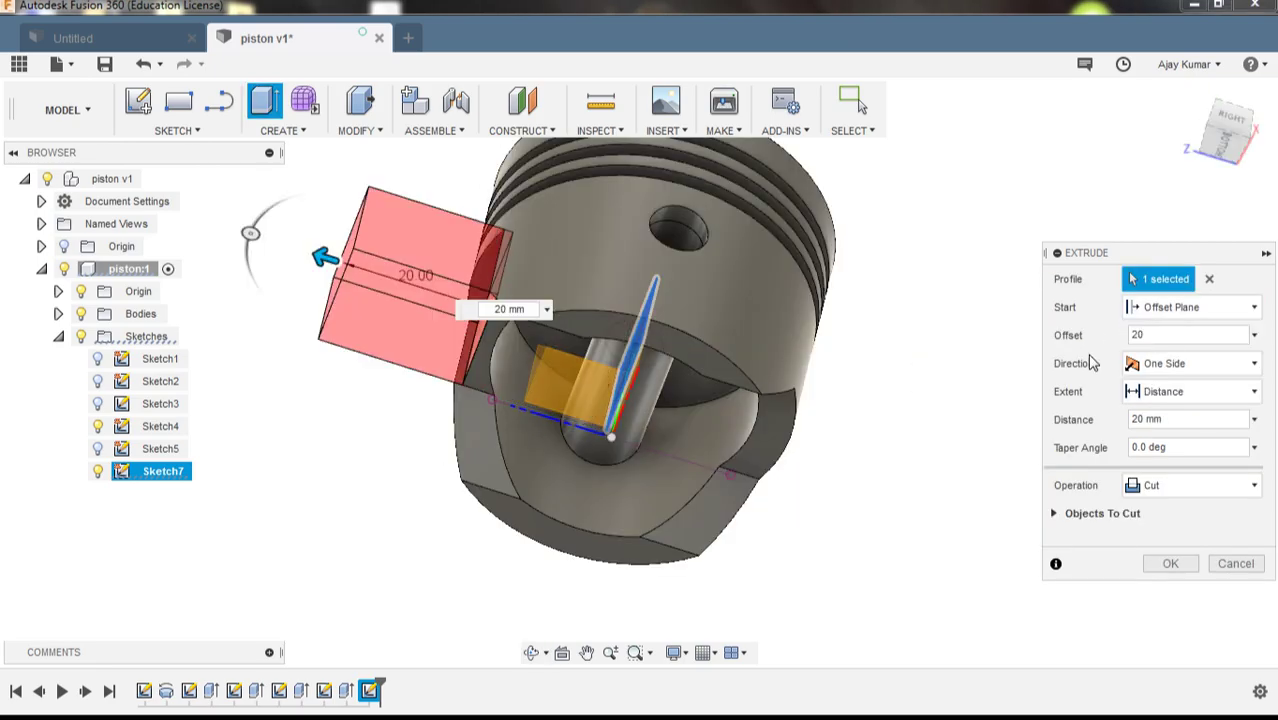
{"action": "key", "text": "Tab"}
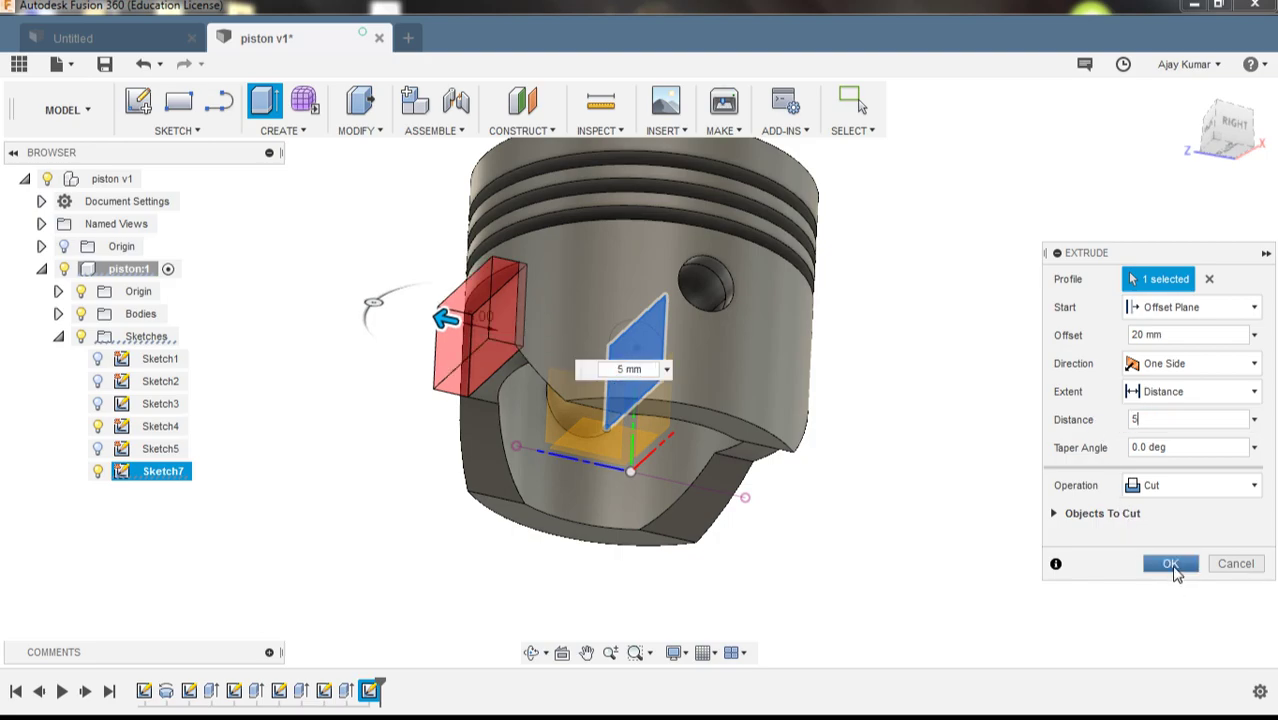
{"action": "left_click", "coordinate": [1172, 566]}
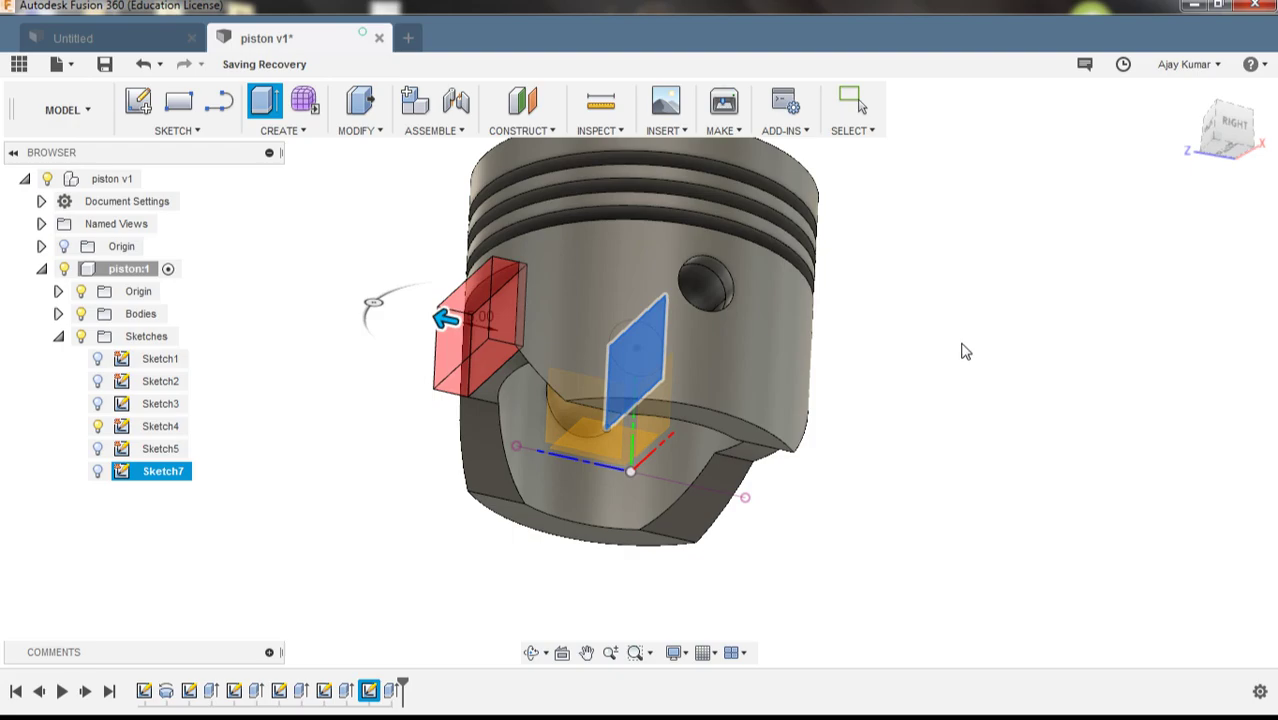
Step: Mirror the window cut to the piston's opposite side and orbit round to check the back
{"action": "middle_click_drag", "start_coordinate": [965, 351], "coordinate": [978, 432], "text": "shift"}
{"action": "middle_click_drag", "start_coordinate": [472, 684], "coordinate": [423, 505], "text": "shift"}
{"action": "left_click", "coordinate": [393, 690]}
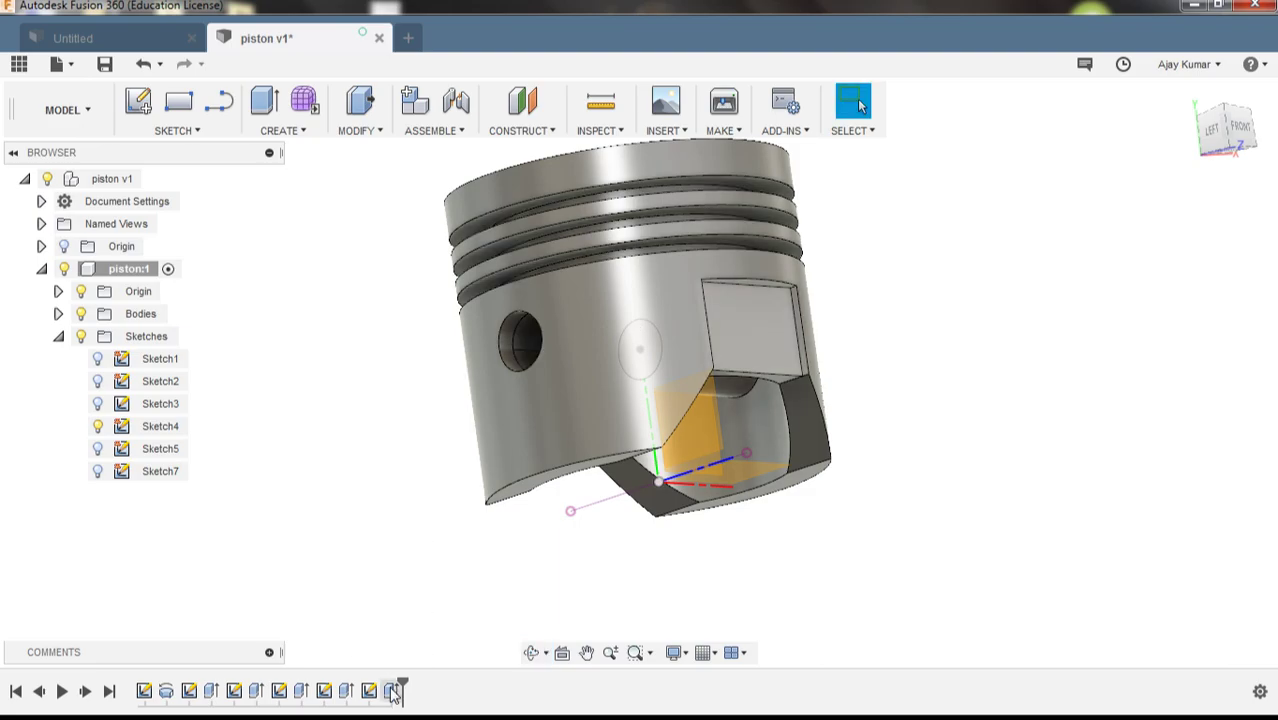
{"action": "middle_click_drag", "start_coordinate": [788, 476], "coordinate": [790, 578], "text": "shift"}
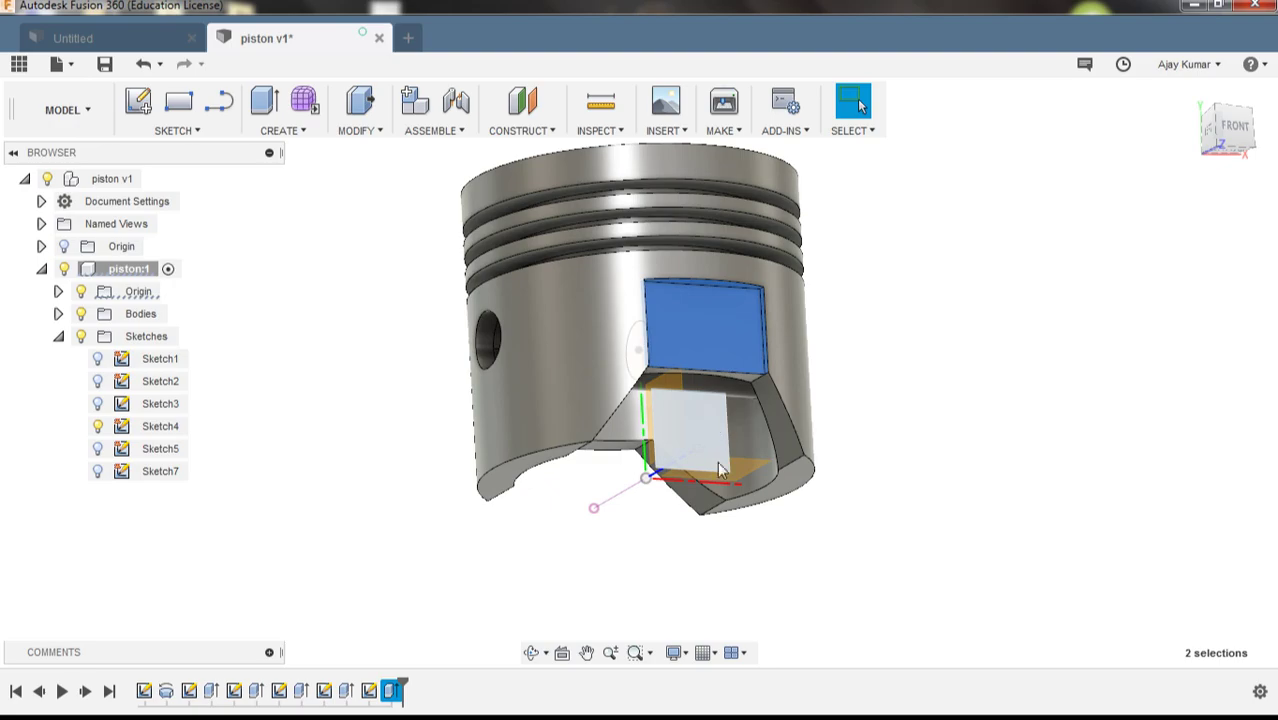
{"action": "left_click", "coordinate": [284, 131]}
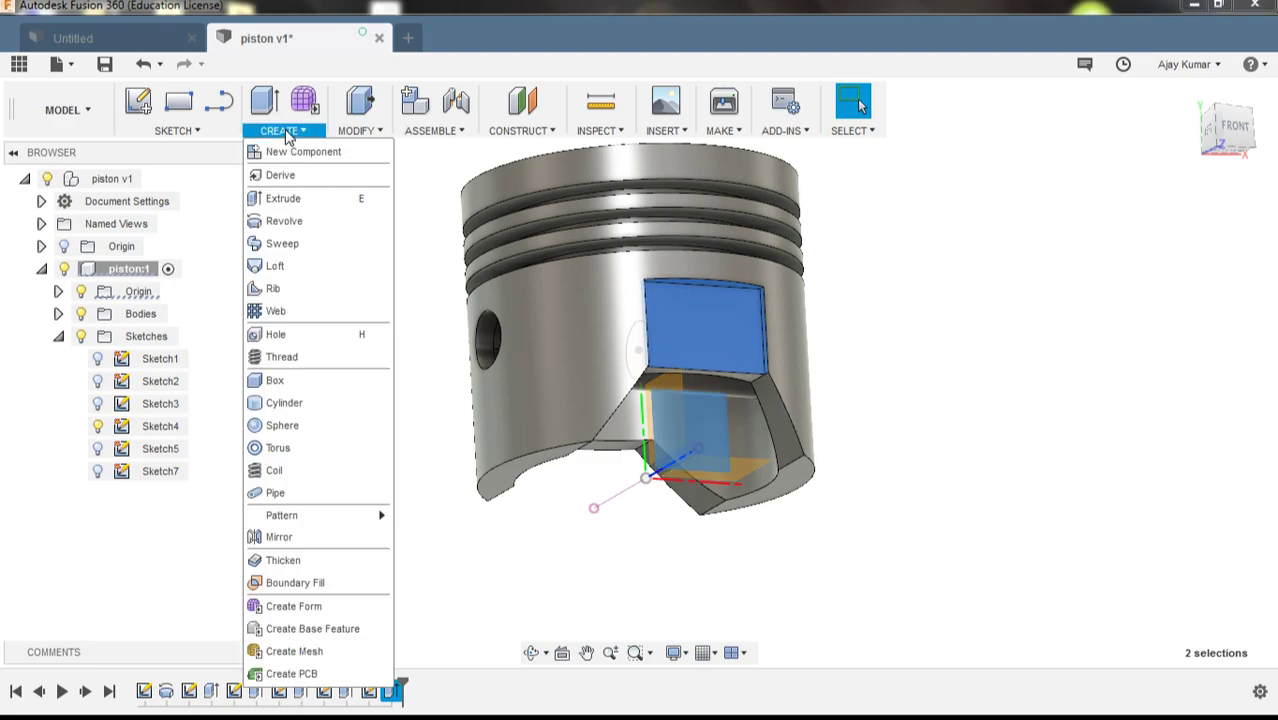
{"action": "left_click", "coordinate": [311, 537]}
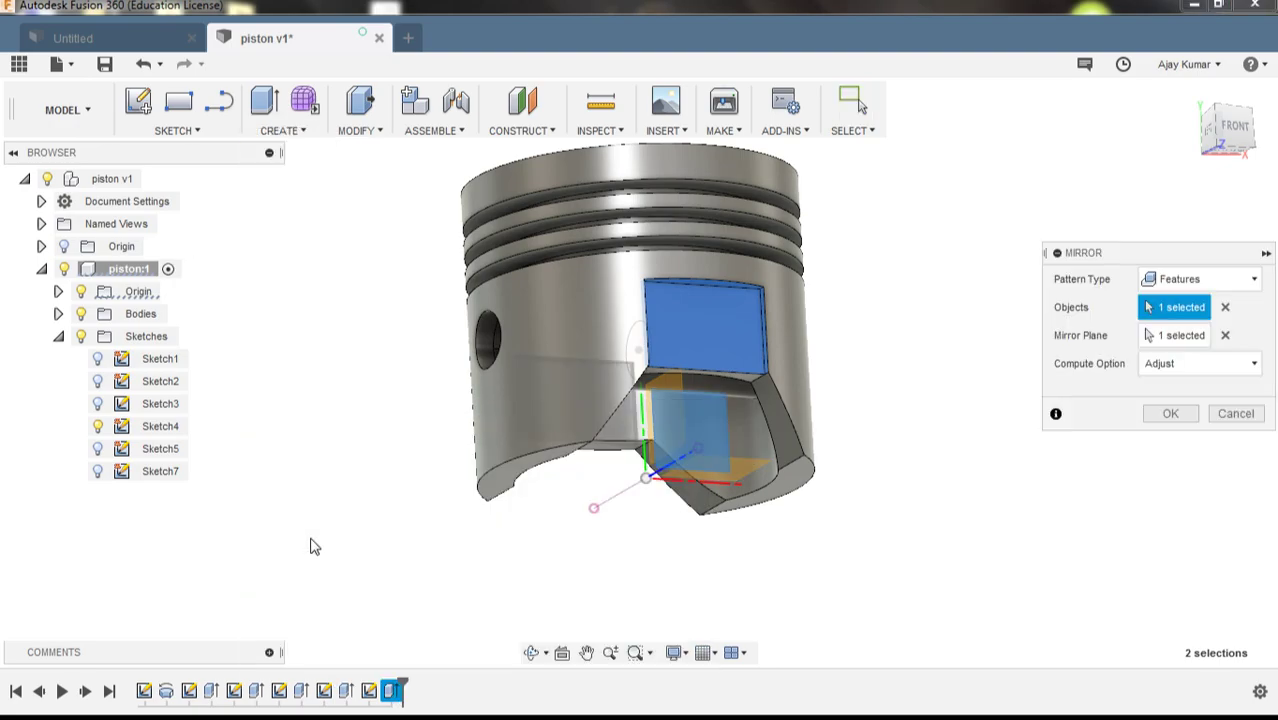
{"action": "left_click", "coordinate": [1172, 415]}
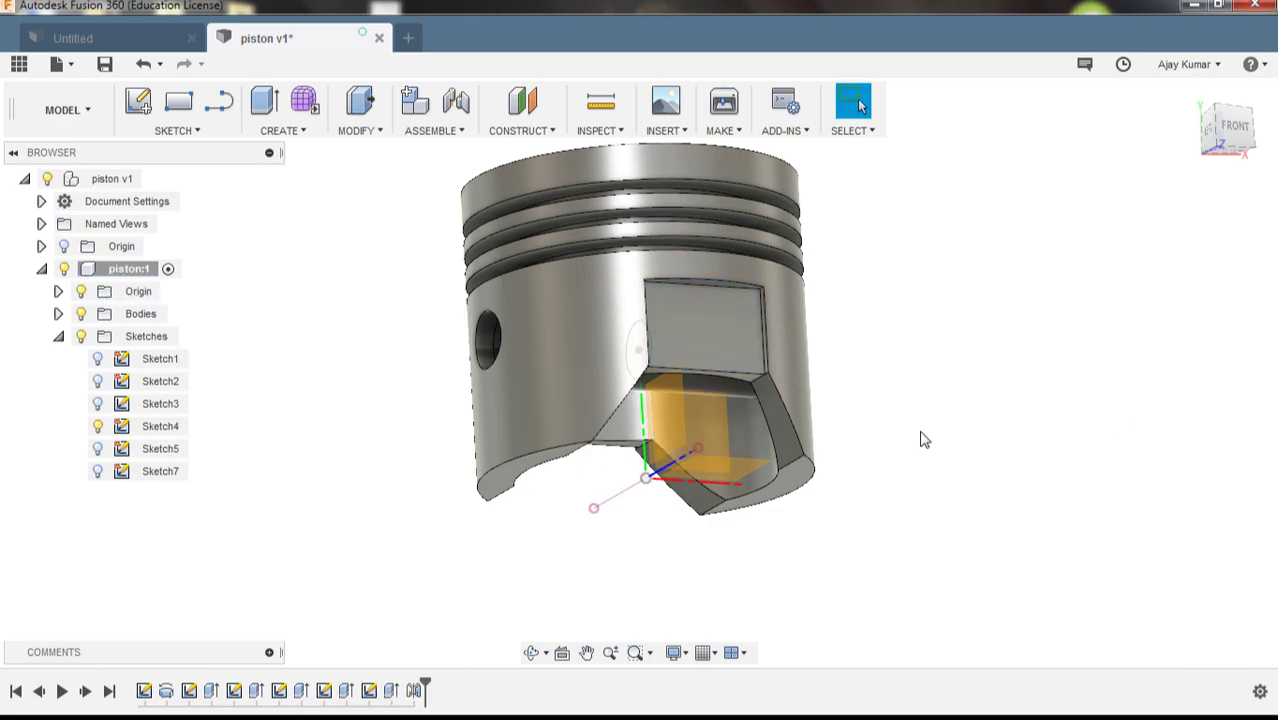
{"action": "middle_click_drag", "start_coordinate": [902, 494], "coordinate": [1085, 413], "text": "shift"}
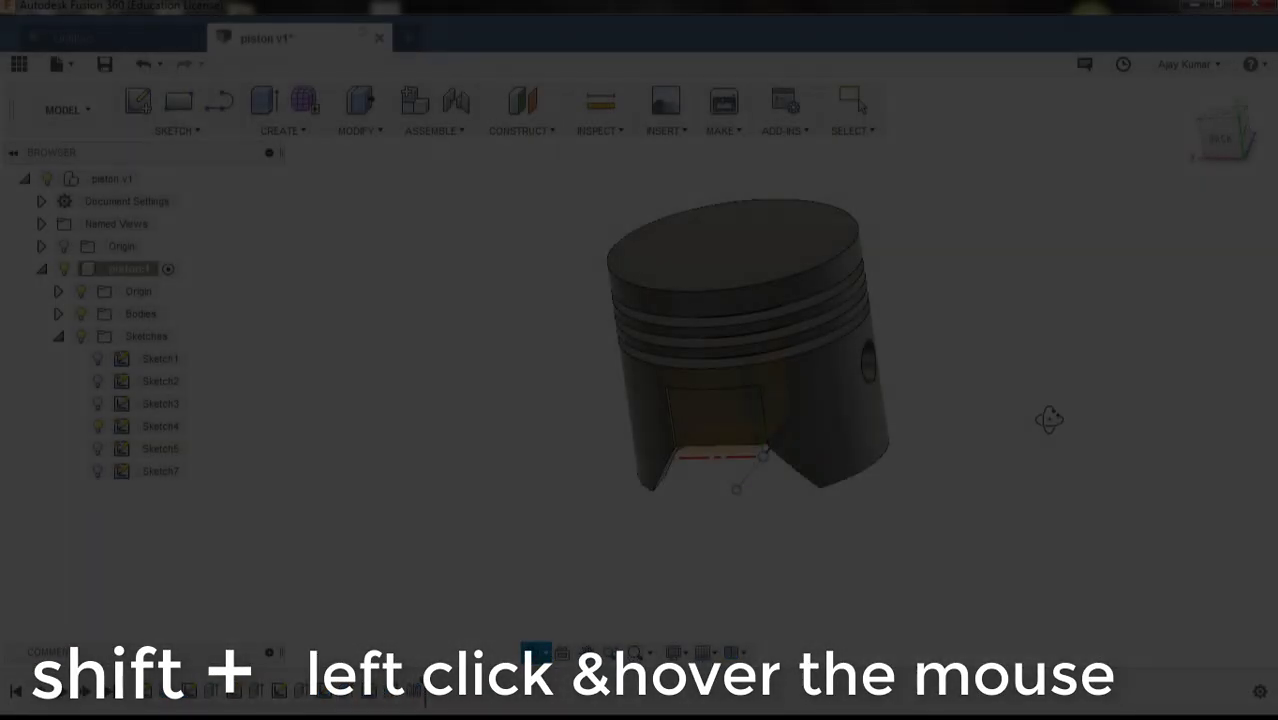
{"action": "middle_click_drag", "start_coordinate": [1047, 420], "coordinate": [1068, 399], "text": "shift"}
{"action": "middle_click_drag", "start_coordinate": [1004, 285], "coordinate": [875, 230], "text": "shift"}
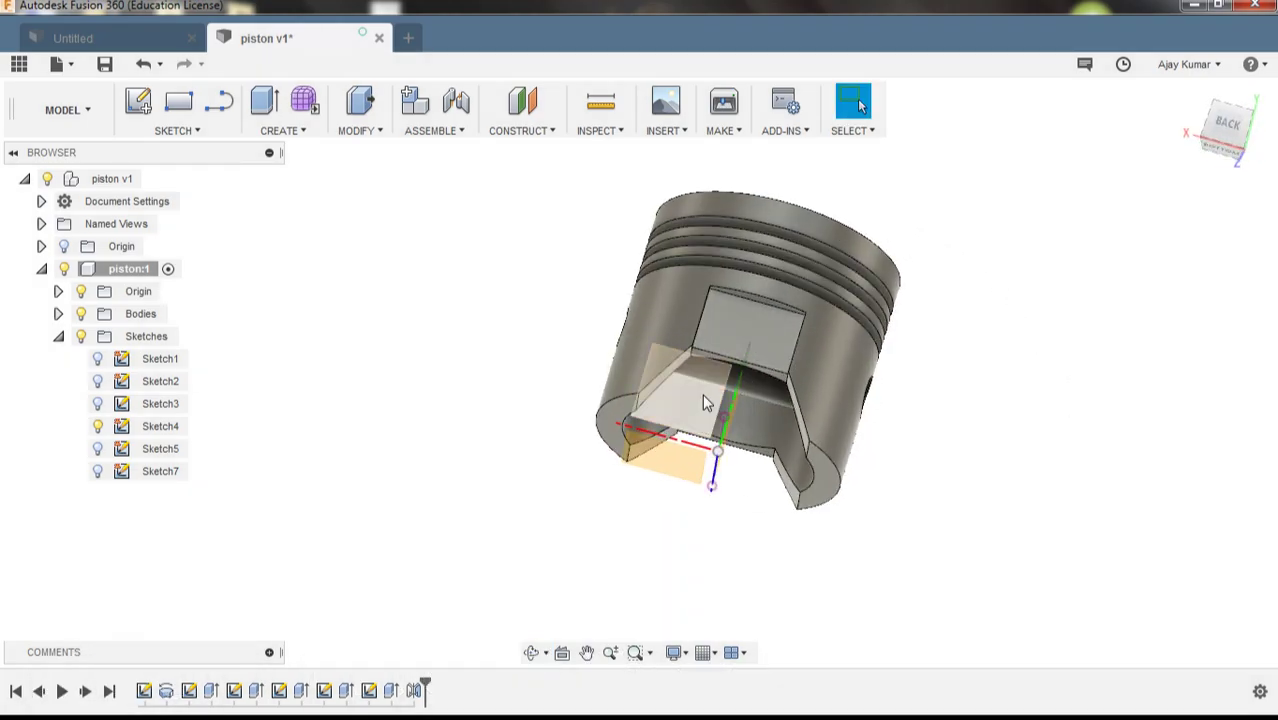
Step: Start a new sketch with a three-point spline curving down from the piston's top edge
{"action": "right_click", "coordinate": [703, 396]}
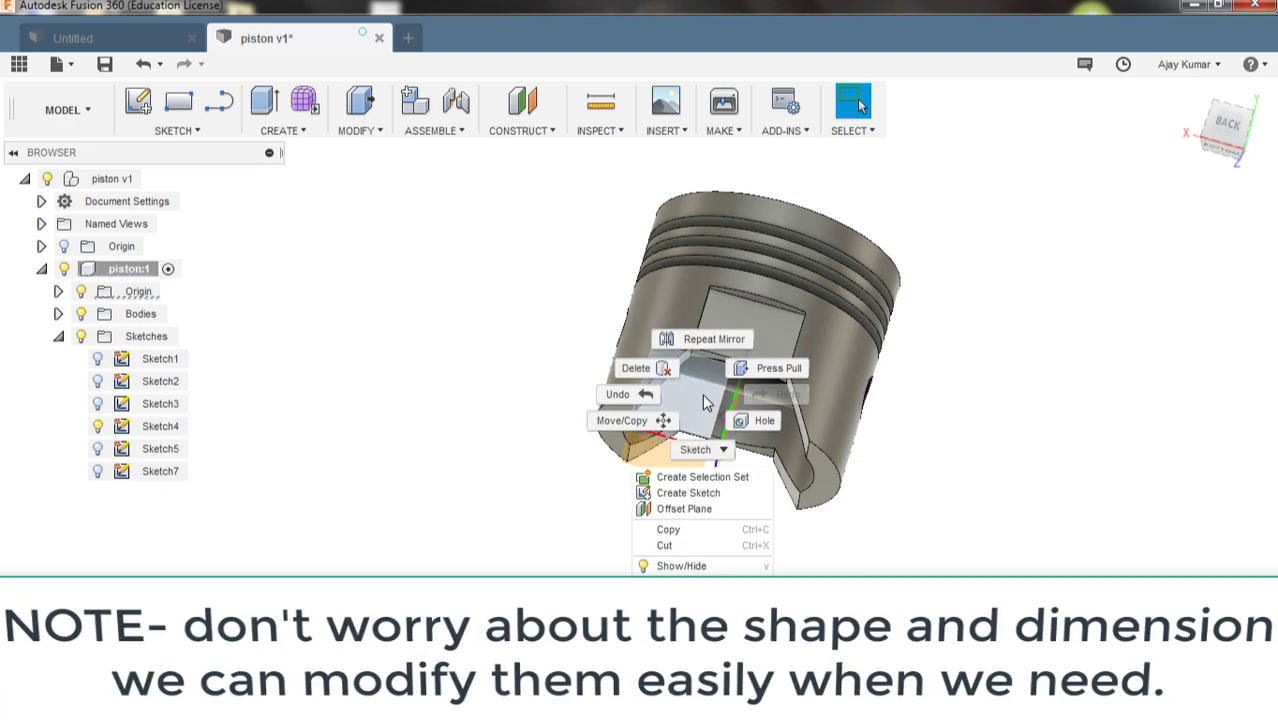
{"action": "left_click", "coordinate": [707, 451]}
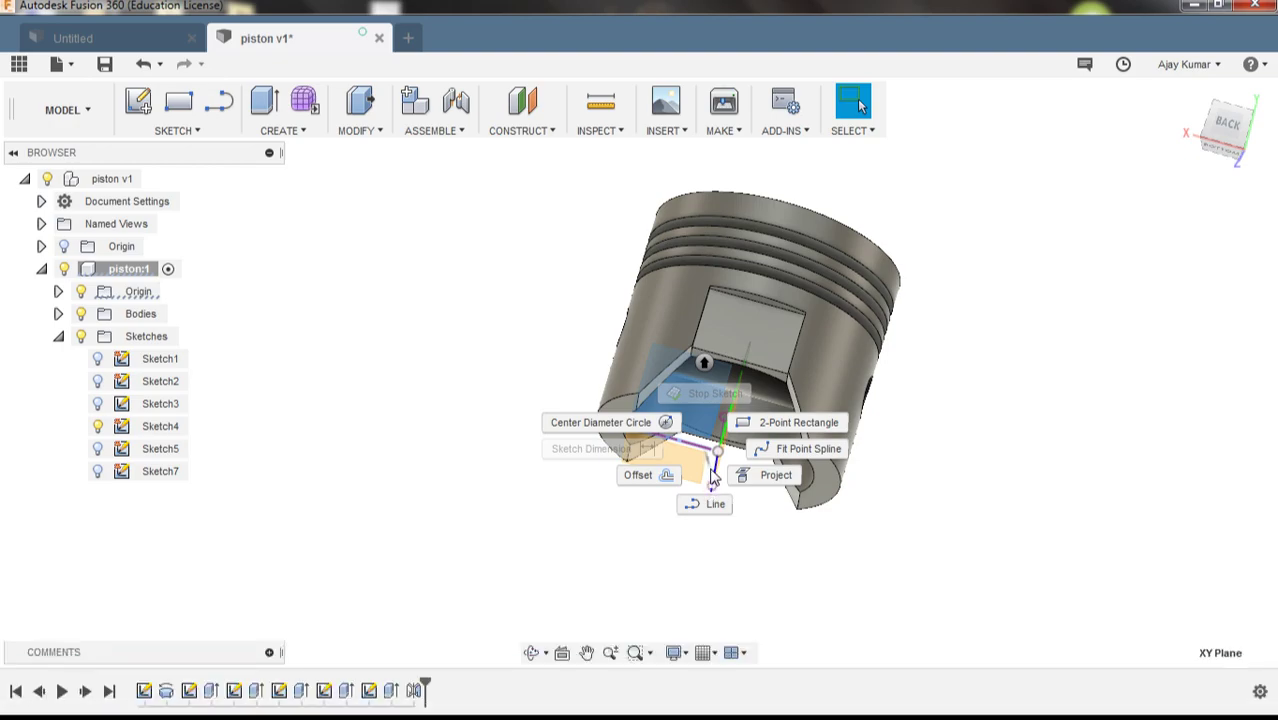
{"action": "left_click", "coordinate": [798, 449]}
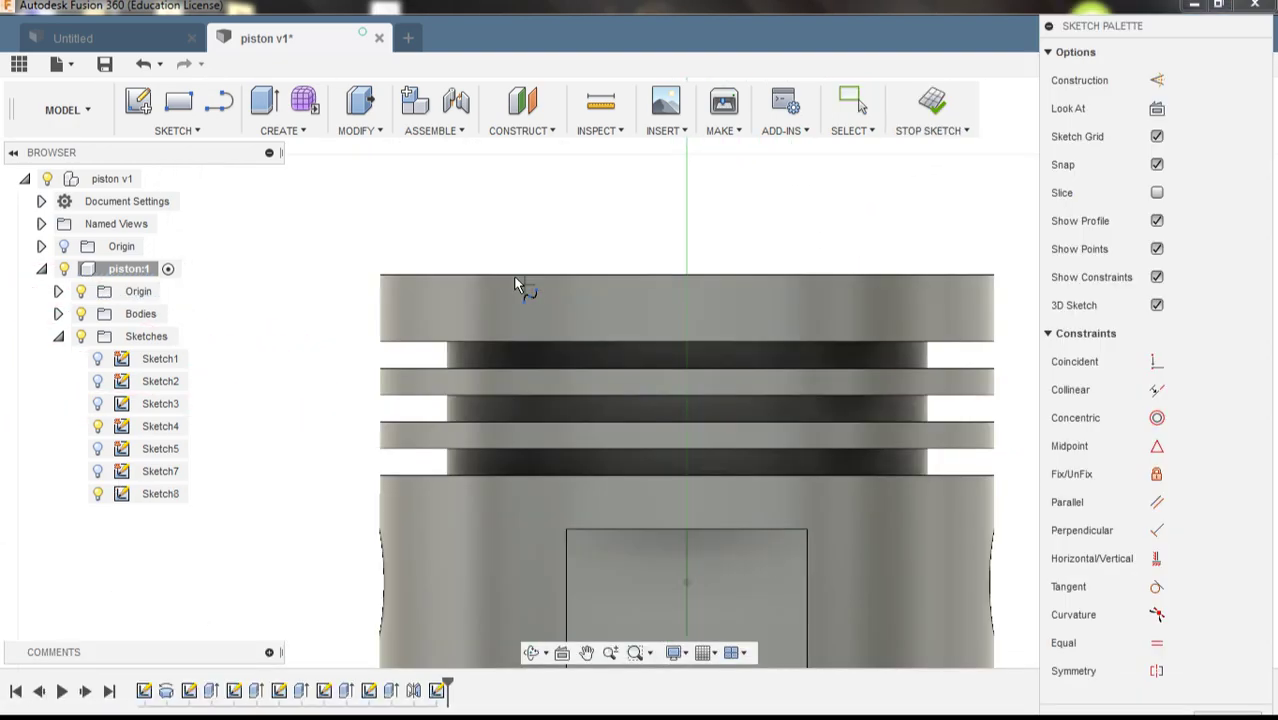
{"action": "left_click", "coordinate": [513, 275]}
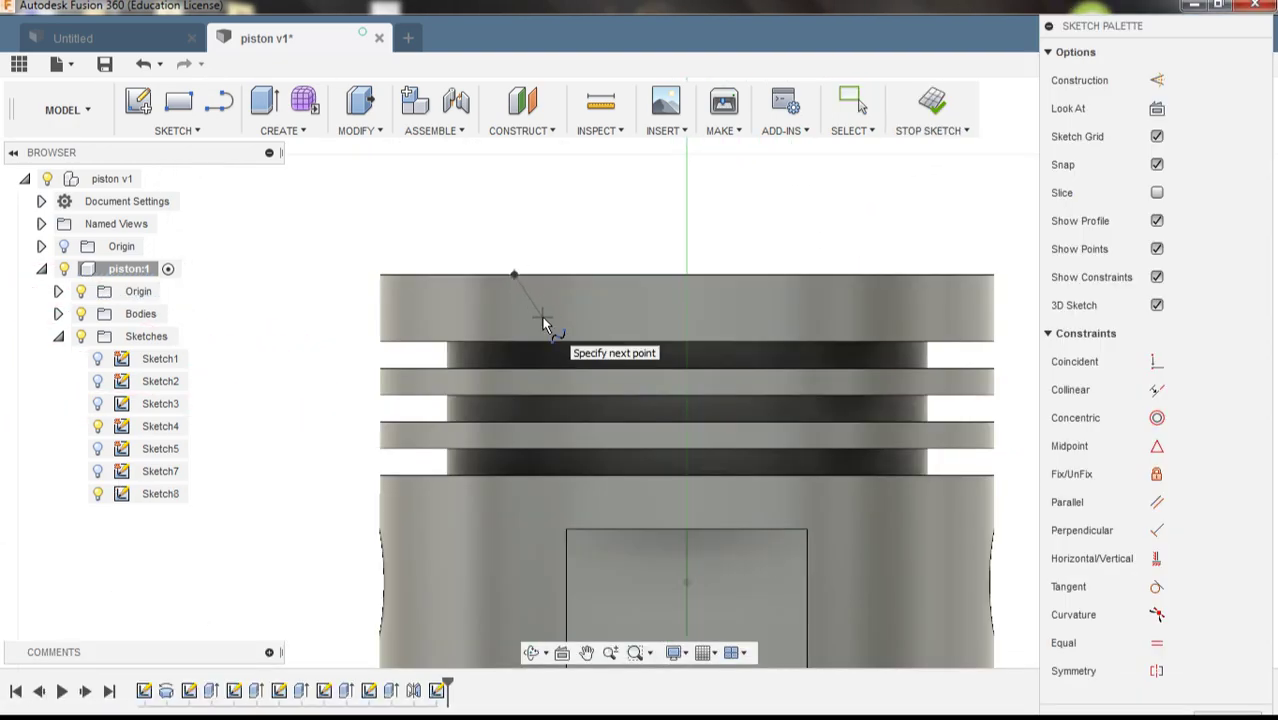
{"action": "left_click", "coordinate": [535, 313]}
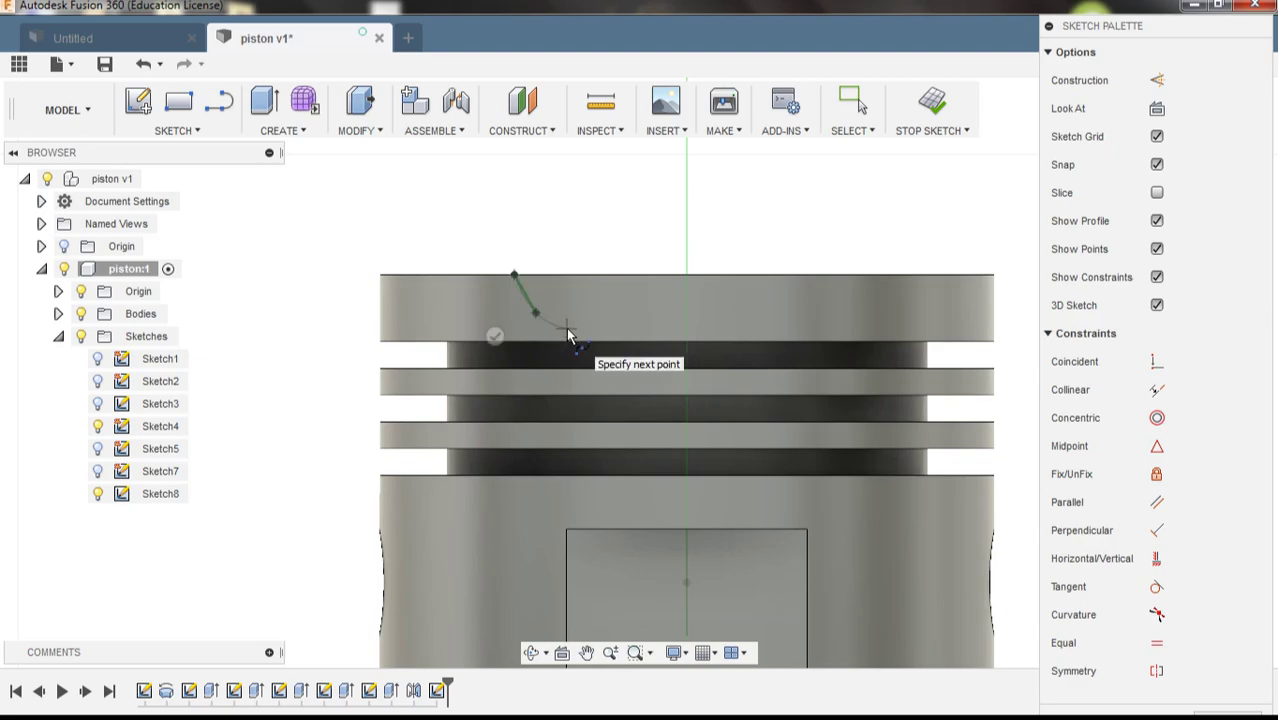
{"action": "left_click", "coordinate": [570, 334]}
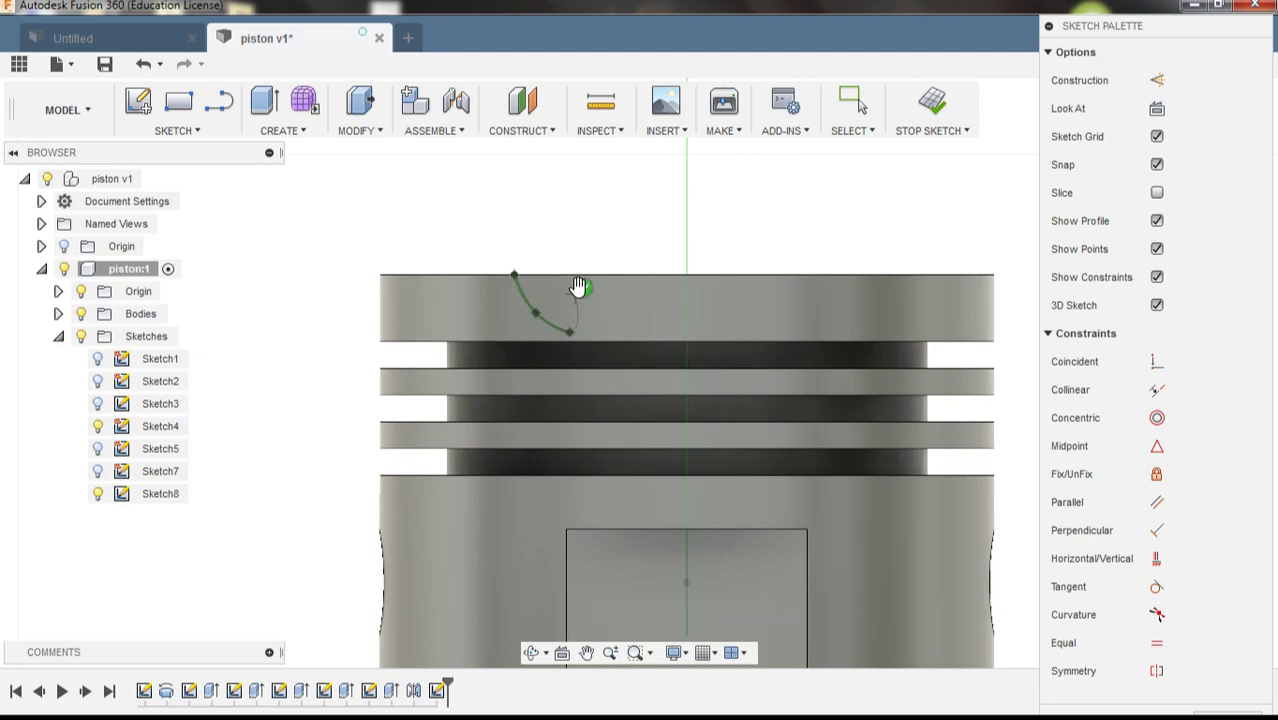
{"action": "key", "text": "Return"}
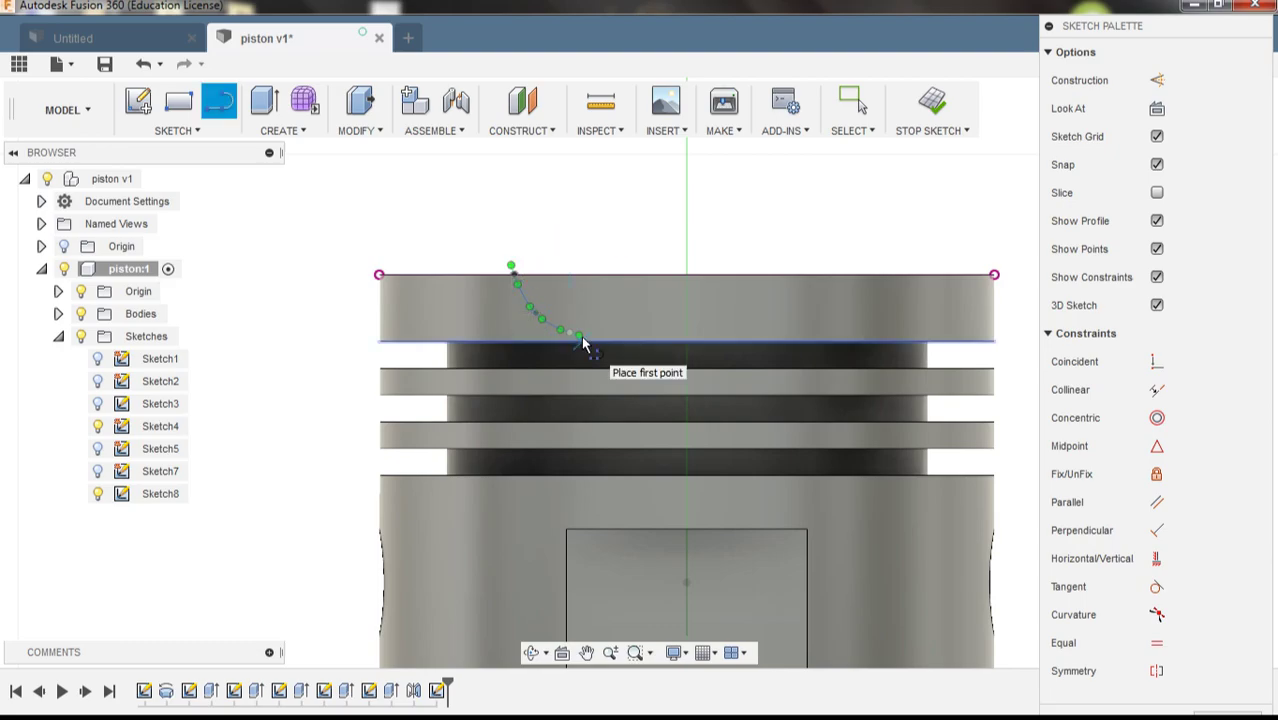
Step: Close the profile with a vertical line to the top edge and hide the piston body
{"action": "scroll", "coordinate": [580, 335], "scroll_direction": "up", "scroll_amount": 5}
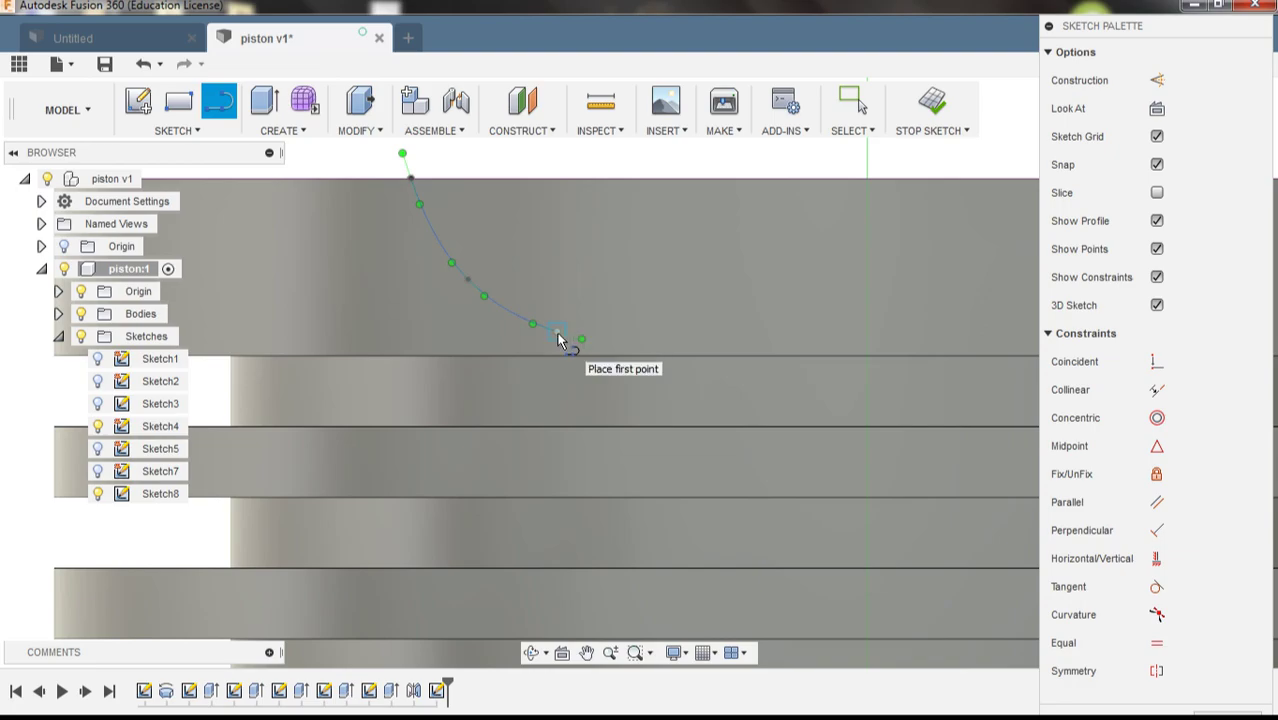
{"action": "left_click", "coordinate": [557, 178]}
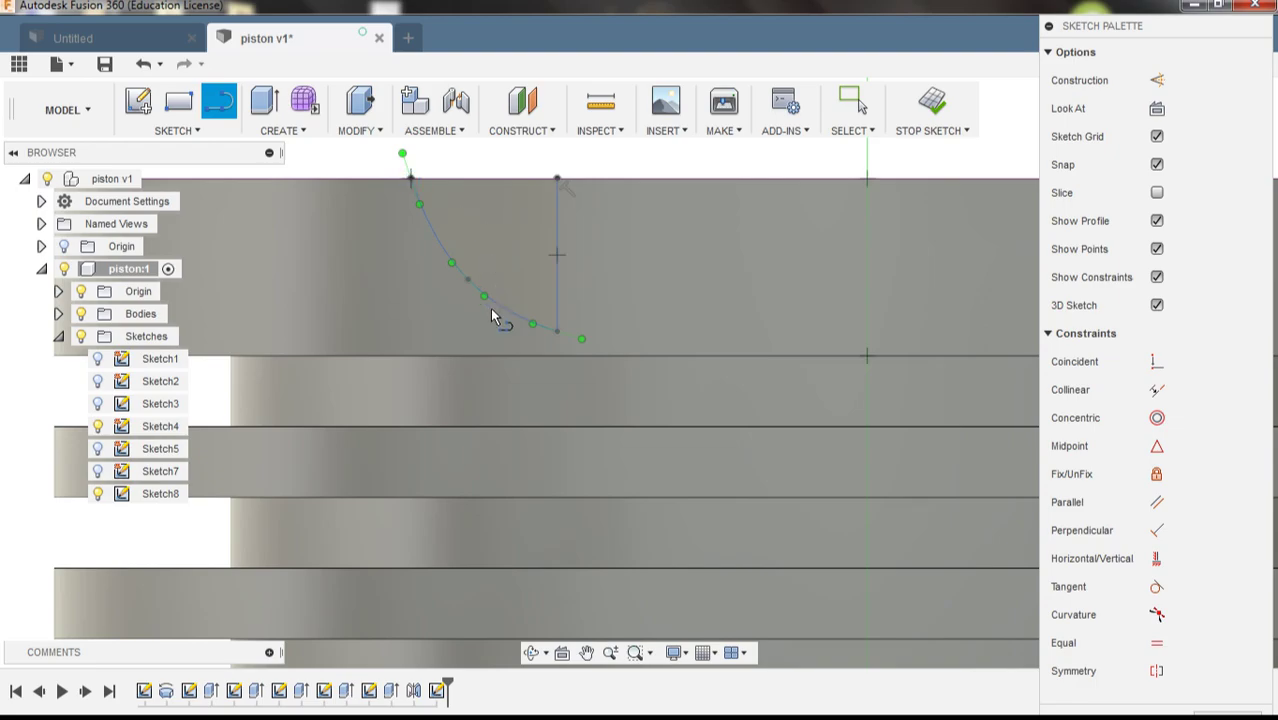
{"action": "key", "text": "Escape"}
{"action": "scroll", "coordinate": [405, 368], "scroll_direction": "down", "scroll_amount": 3}
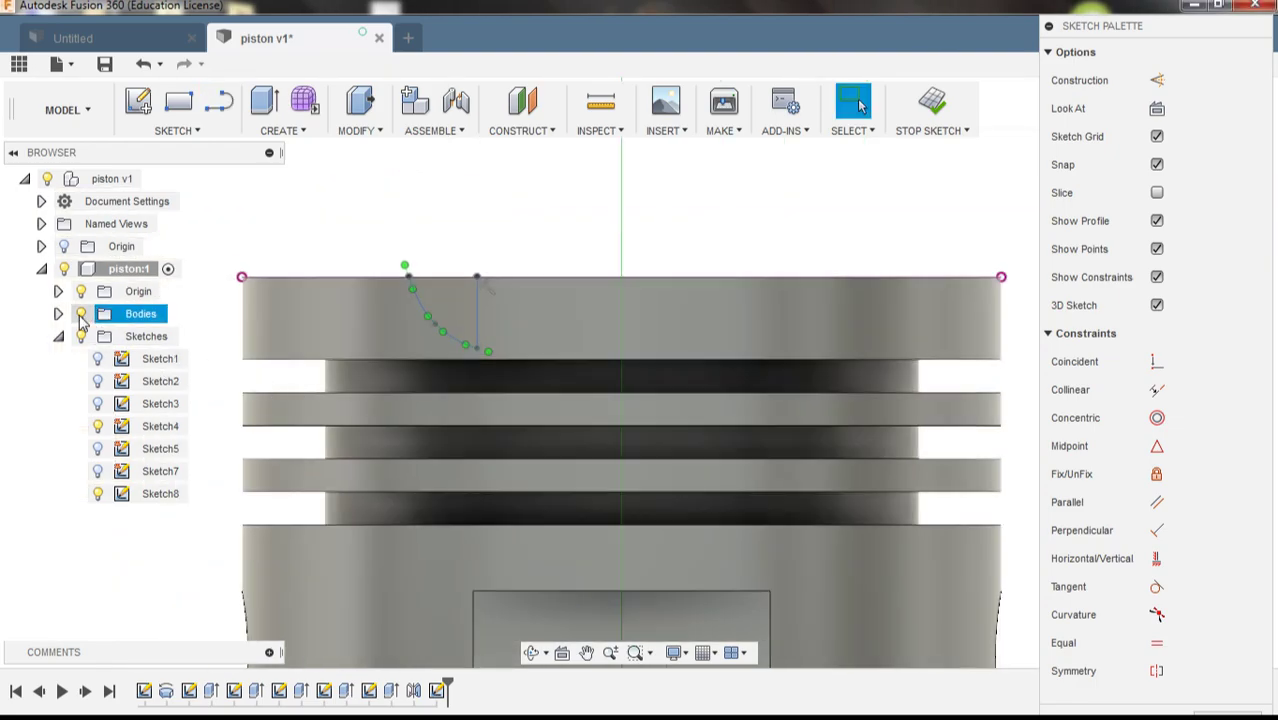
{"action": "left_click", "coordinate": [81, 314]}
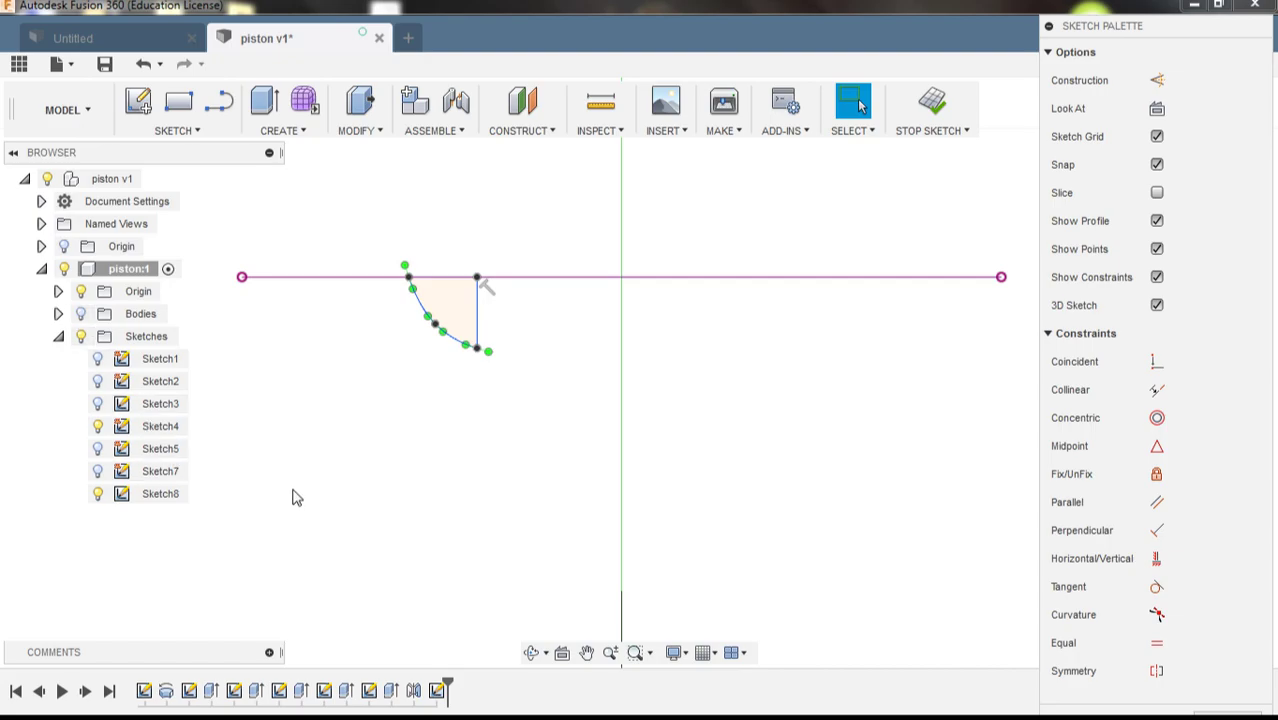
{"action": "key", "text": "q"}
{"action": "key", "text": "Escape"}
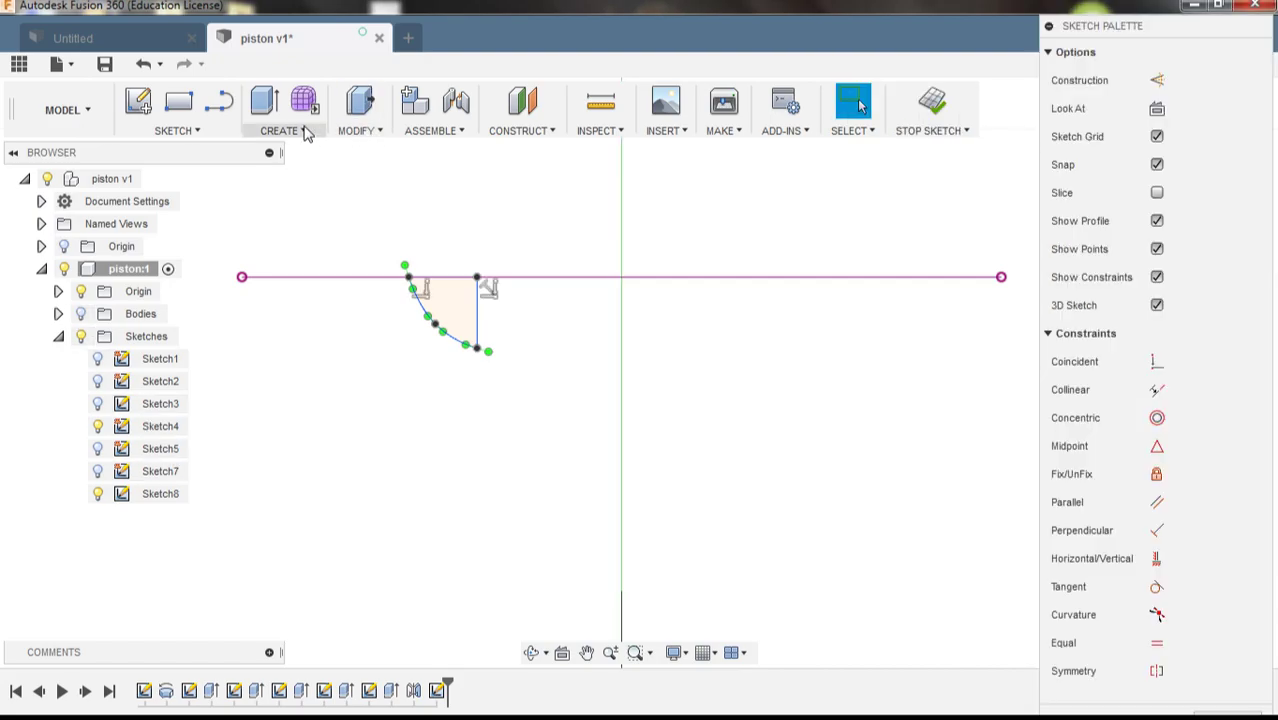
Step: Revolve the Sketch8 profile 360° about its vertical line as a cut into the crown
{"action": "left_click", "coordinate": [293, 131]}
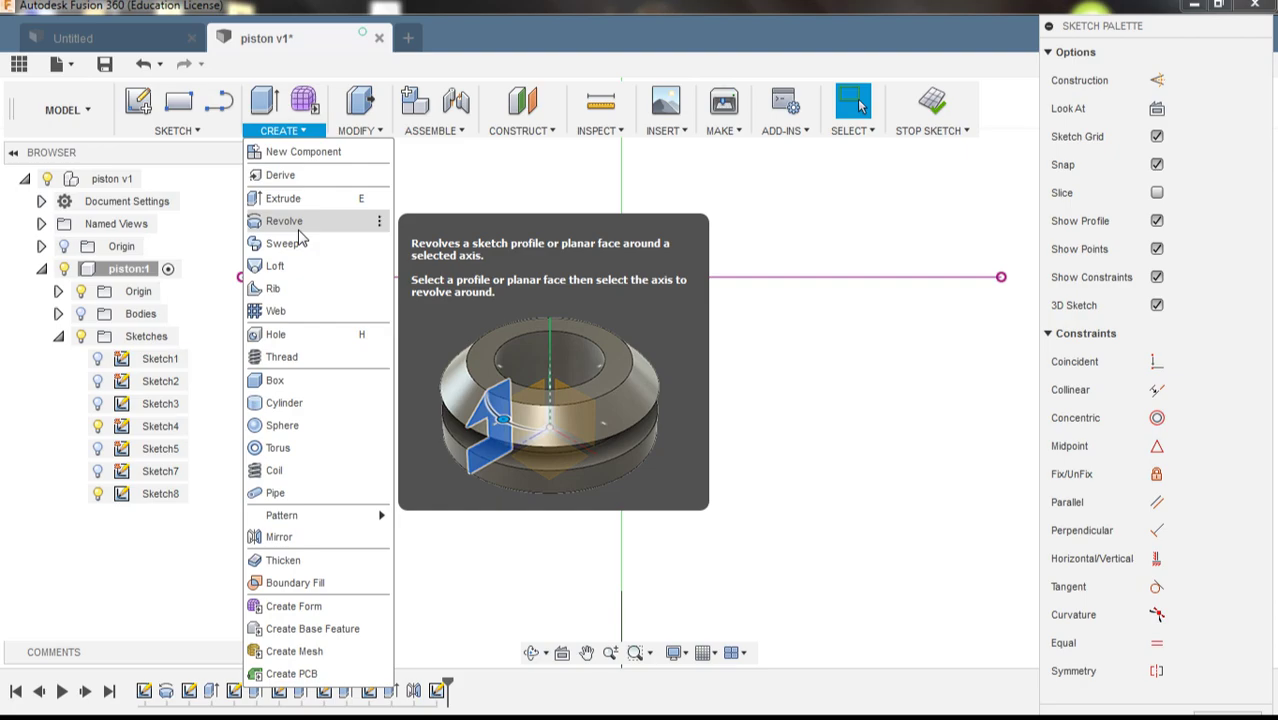
{"action": "left_click", "coordinate": [306, 224]}
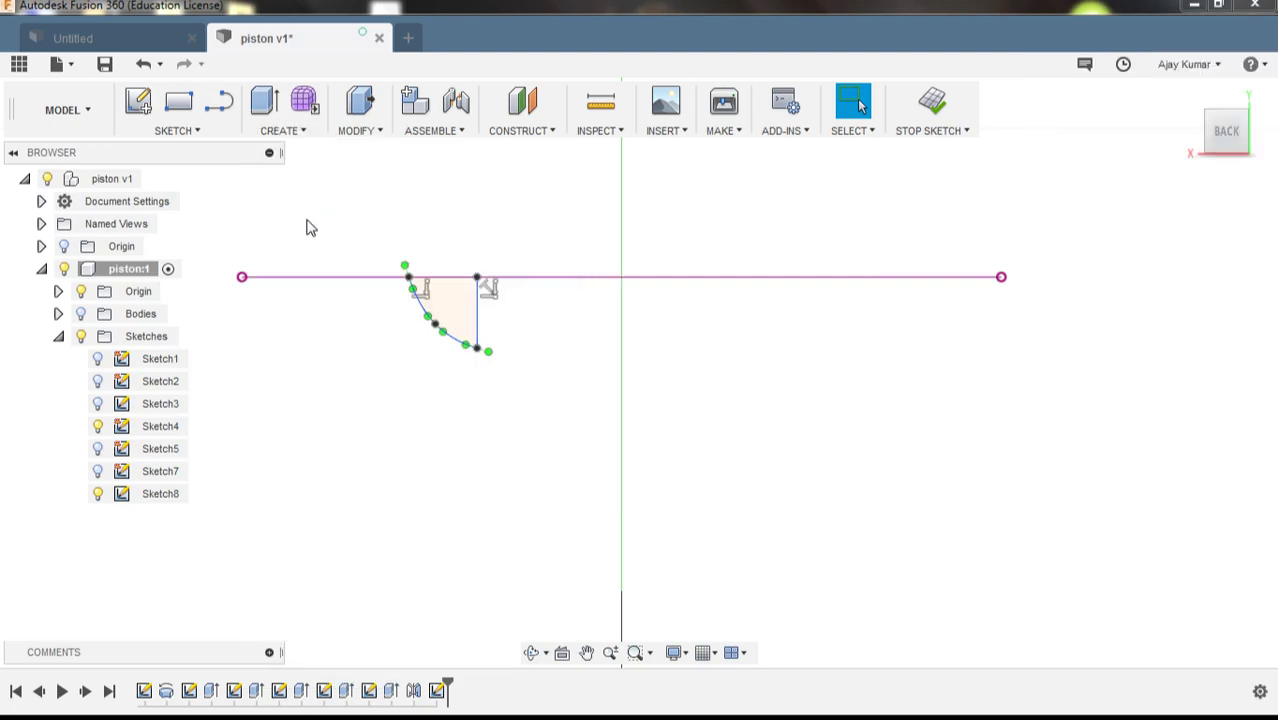
{"action": "left_click", "coordinate": [443, 308]}
{"action": "left_click", "coordinate": [1130, 308]}
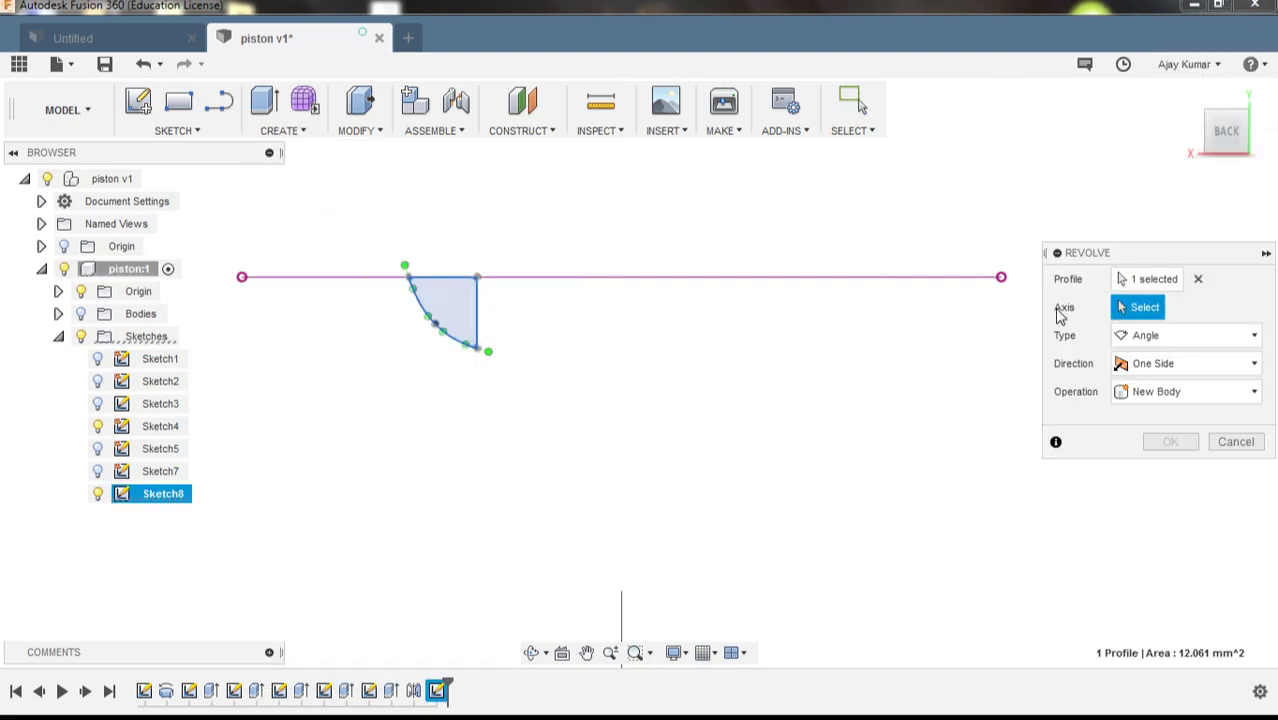
{"action": "left_click", "coordinate": [478, 306]}
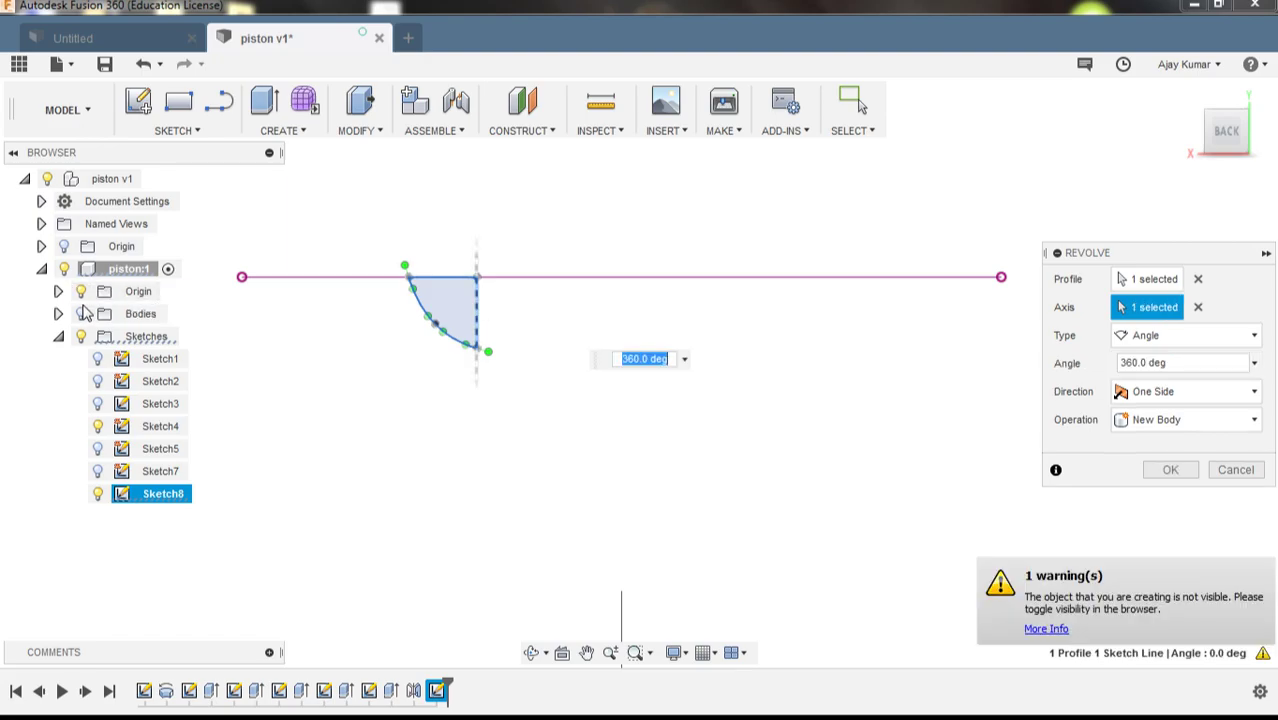
{"action": "left_click", "coordinate": [81, 313]}
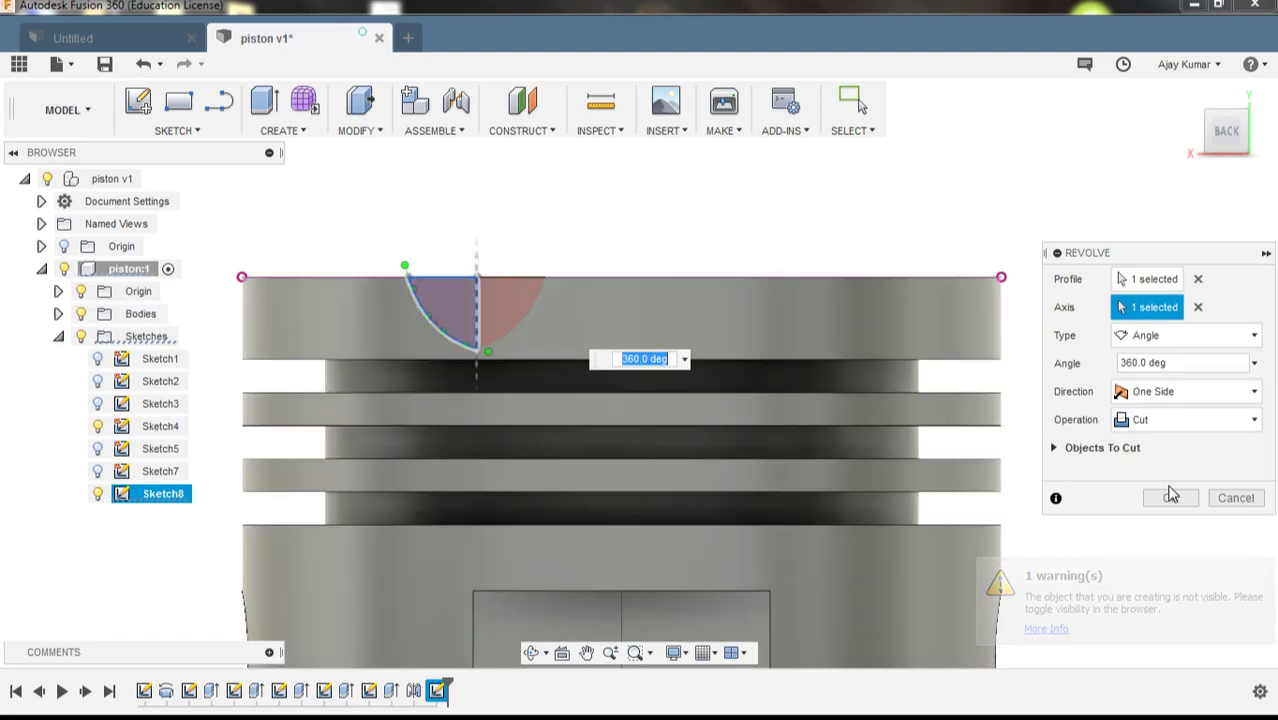
{"action": "left_click", "coordinate": [1180, 422]}
{"action": "left_click", "coordinate": [1180, 422]}
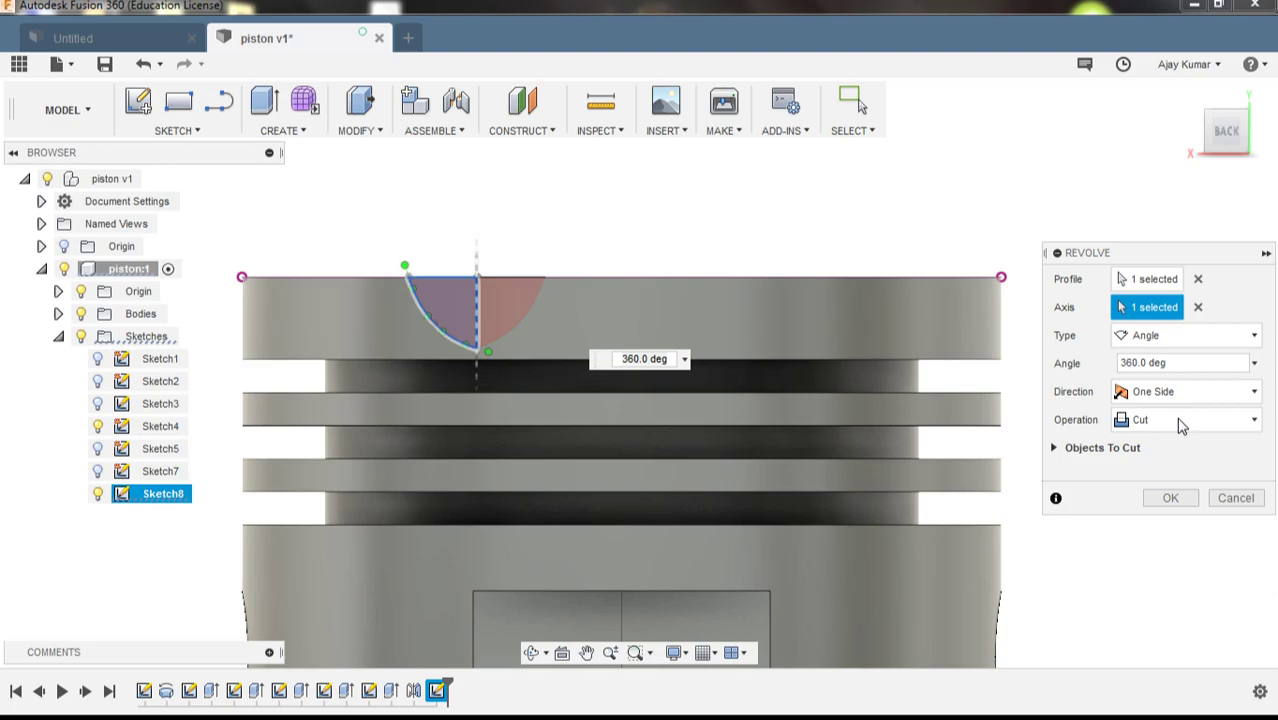
{"action": "left_click", "coordinate": [1170, 498]}
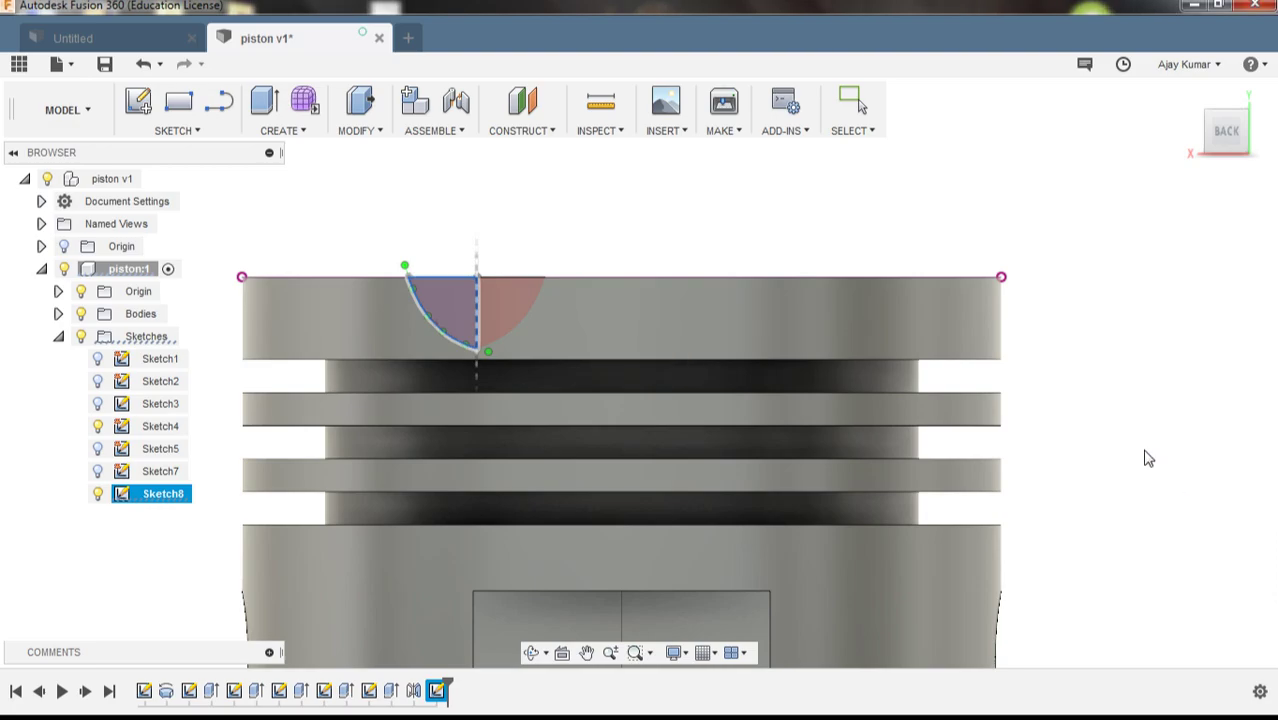
Step: Orbit and pan the view, then reopen Sketch1 for editing
{"action": "middle_click_drag", "start_coordinate": [1156, 357], "coordinate": [1041, 305], "text": "shift"}
{"action": "middle_click_drag", "start_coordinate": [829, 352], "coordinate": [707, 405]}
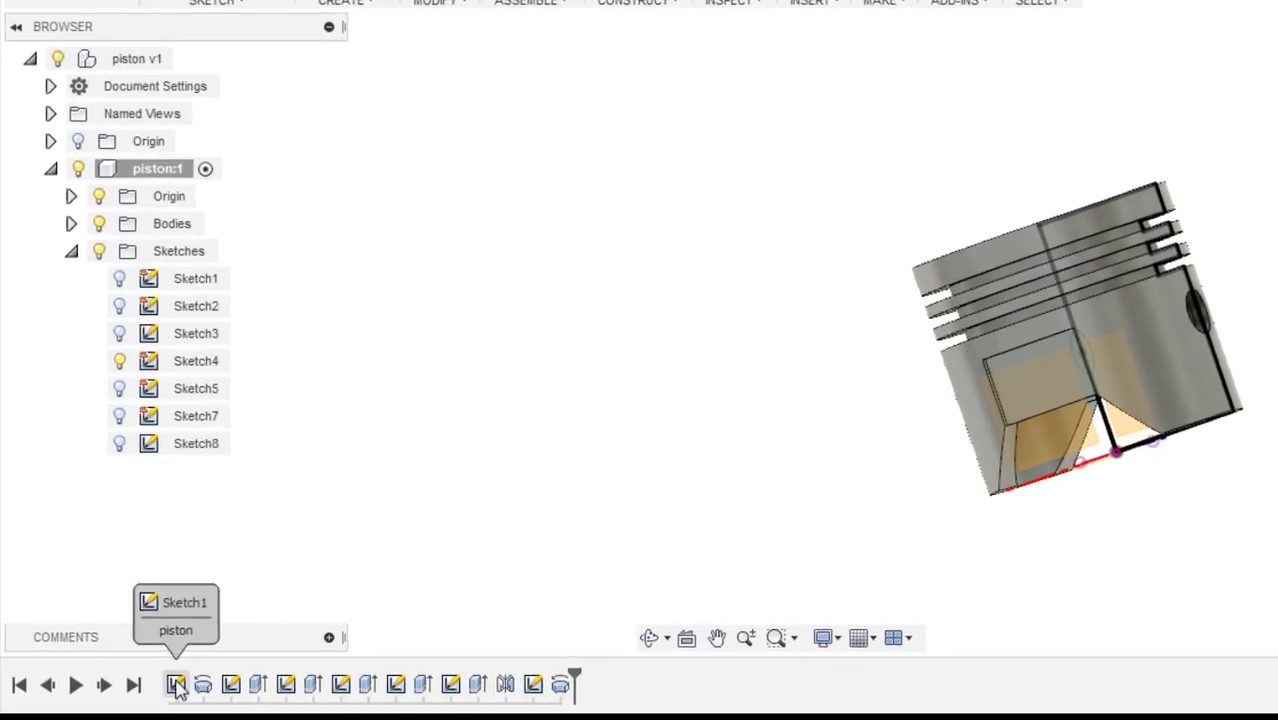
{"action": "right_click", "coordinate": [176, 685]}
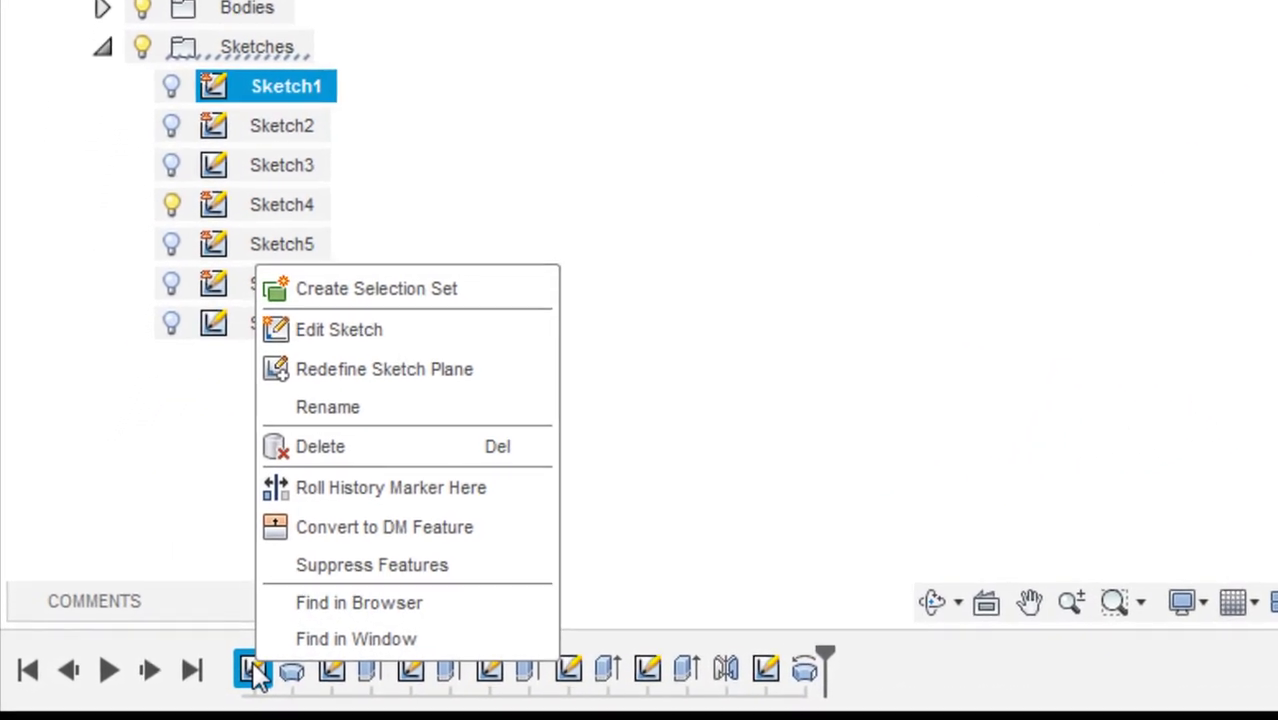
{"action": "left_click", "coordinate": [360, 345]}
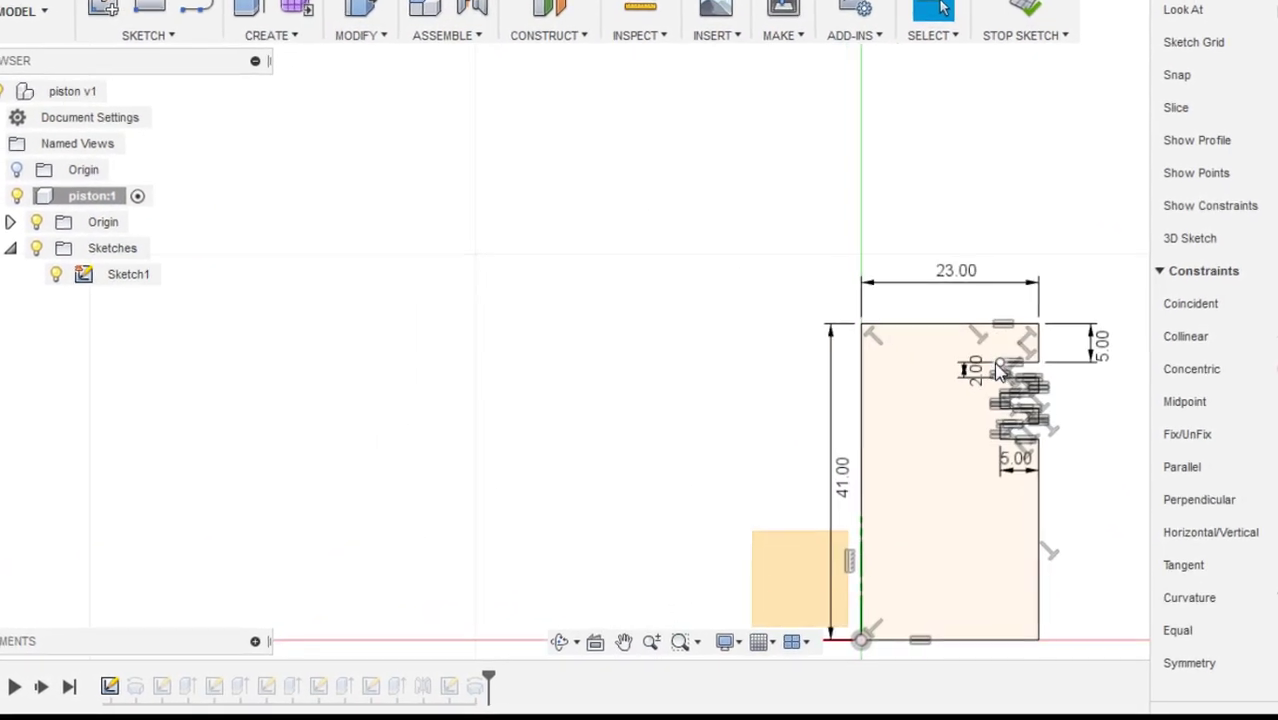
Step: Change the groove dimensions from 2.00 to 1 mm and from 5.00 to 3 mm
{"action": "double_click", "coordinate": [998, 371]}
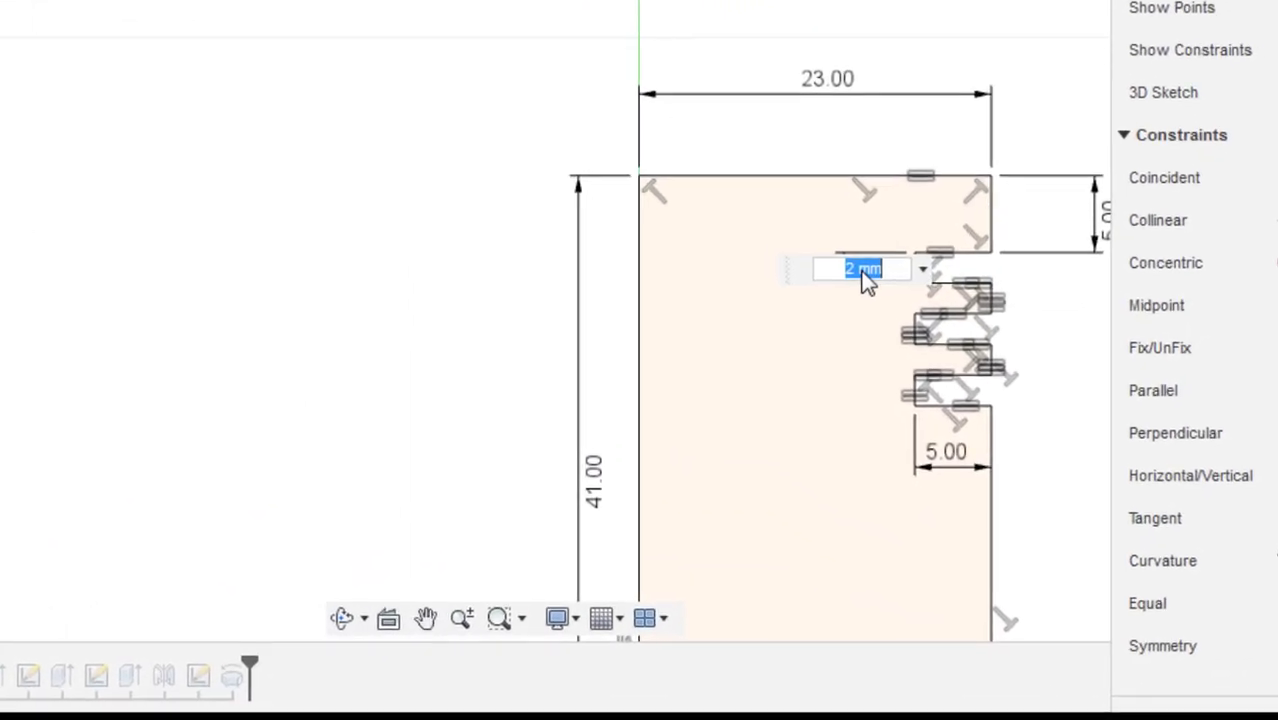
{"action": "type", "text": "1"}
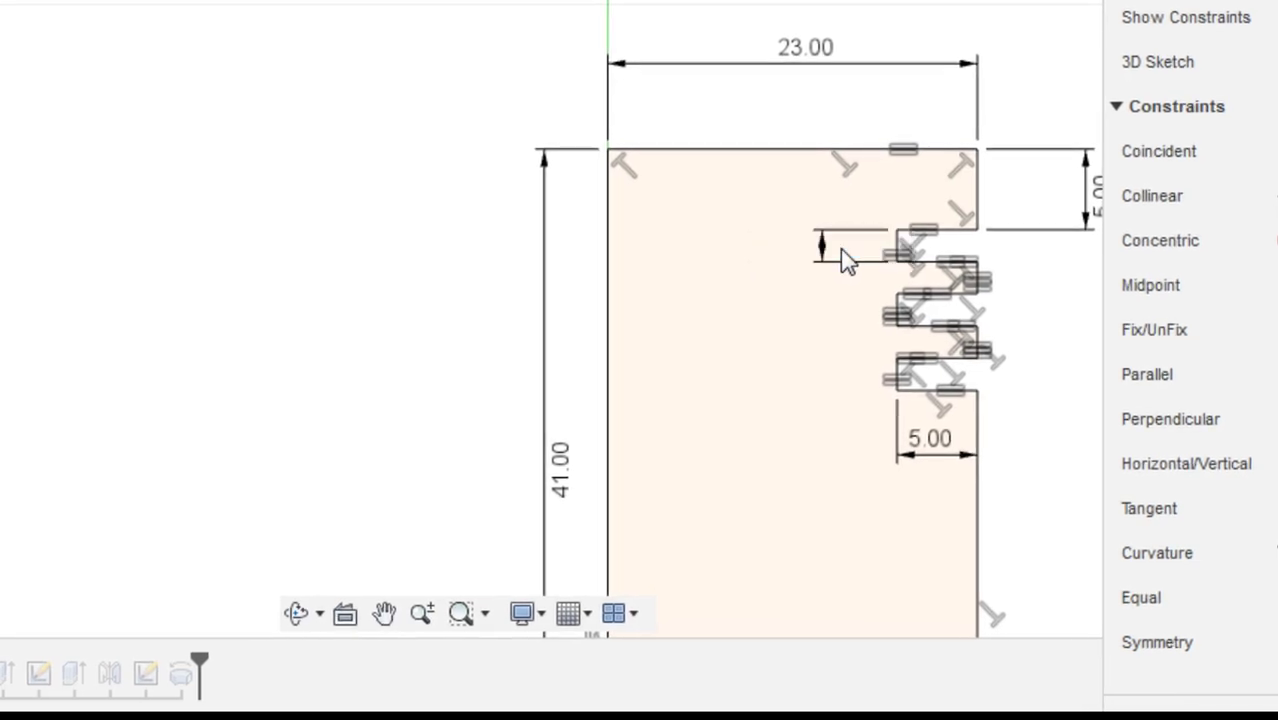
{"action": "key", "text": "Return"}
{"action": "double_click", "coordinate": [926, 376]}
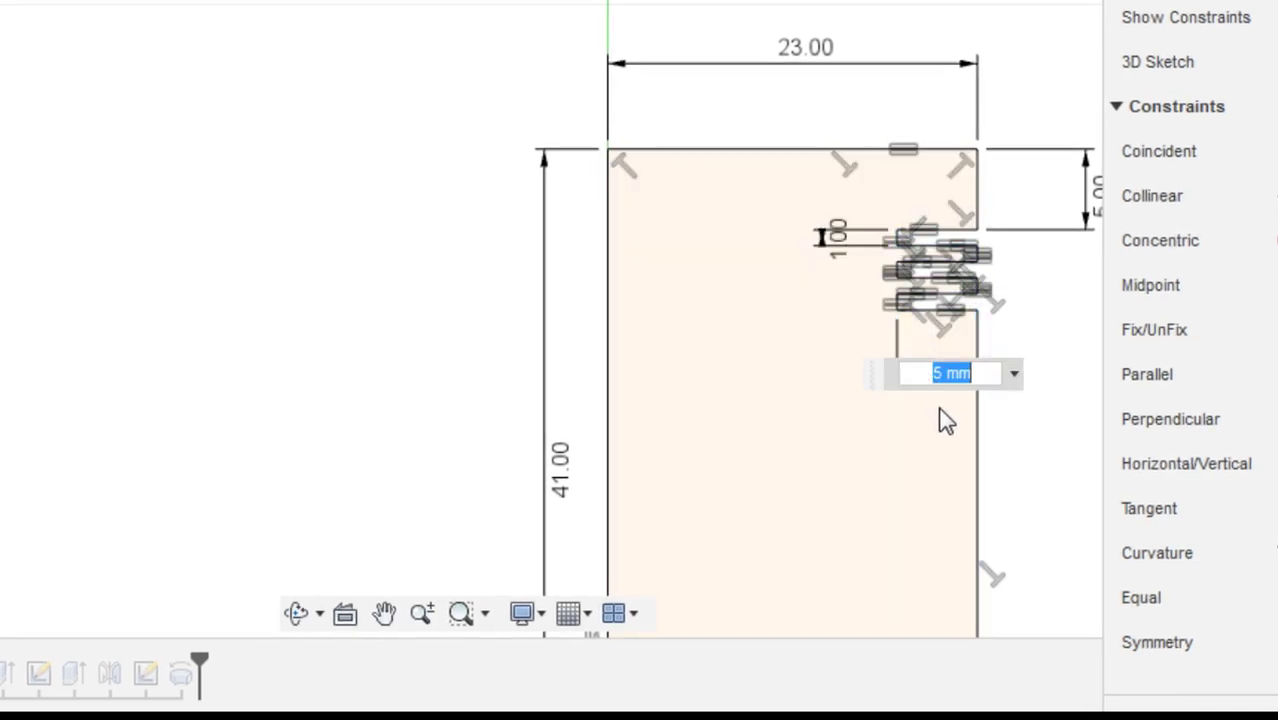
{"action": "key", "text": "Return"}
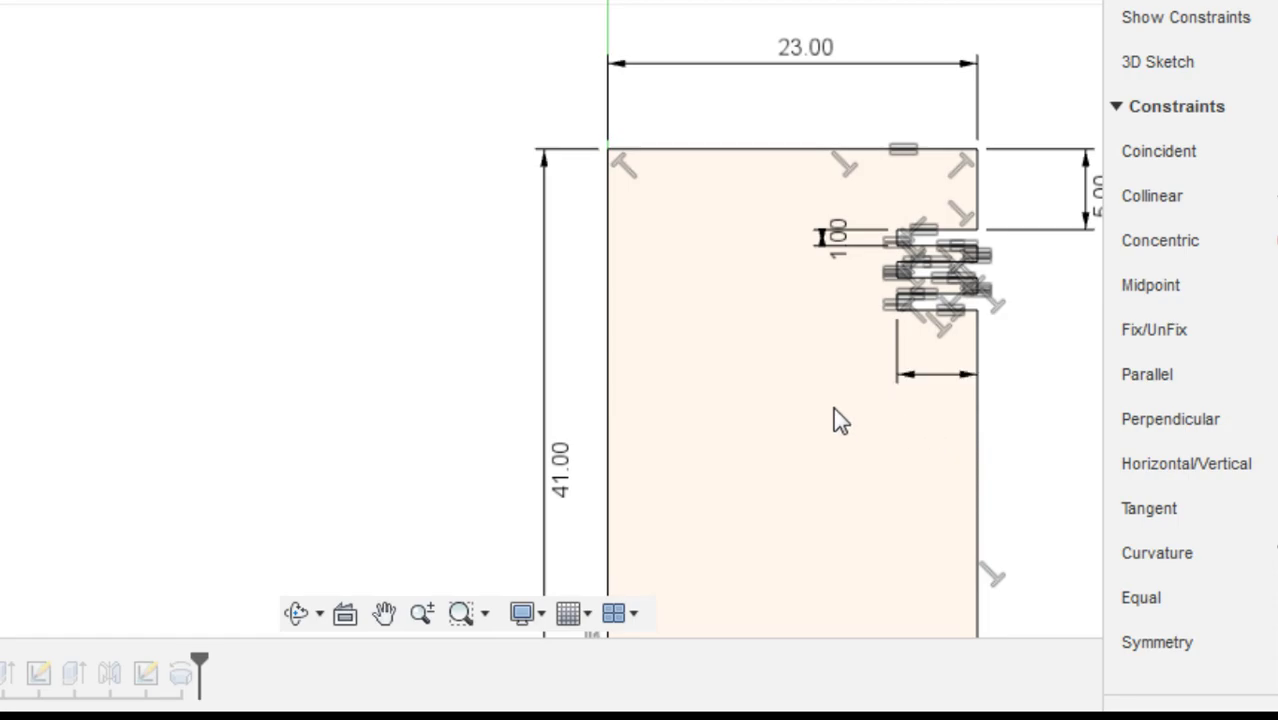
{"action": "left_click", "coordinate": [801, 268]}
{"action": "mouse_move", "coordinate": [708, 257]}
{"action": "middle_mouse_down"}
{"action": "mouse_move", "coordinate": [553, 210]}
{"action": "mouse_move", "coordinate": [499, 108]}
{"action": "middle_mouse_up"}
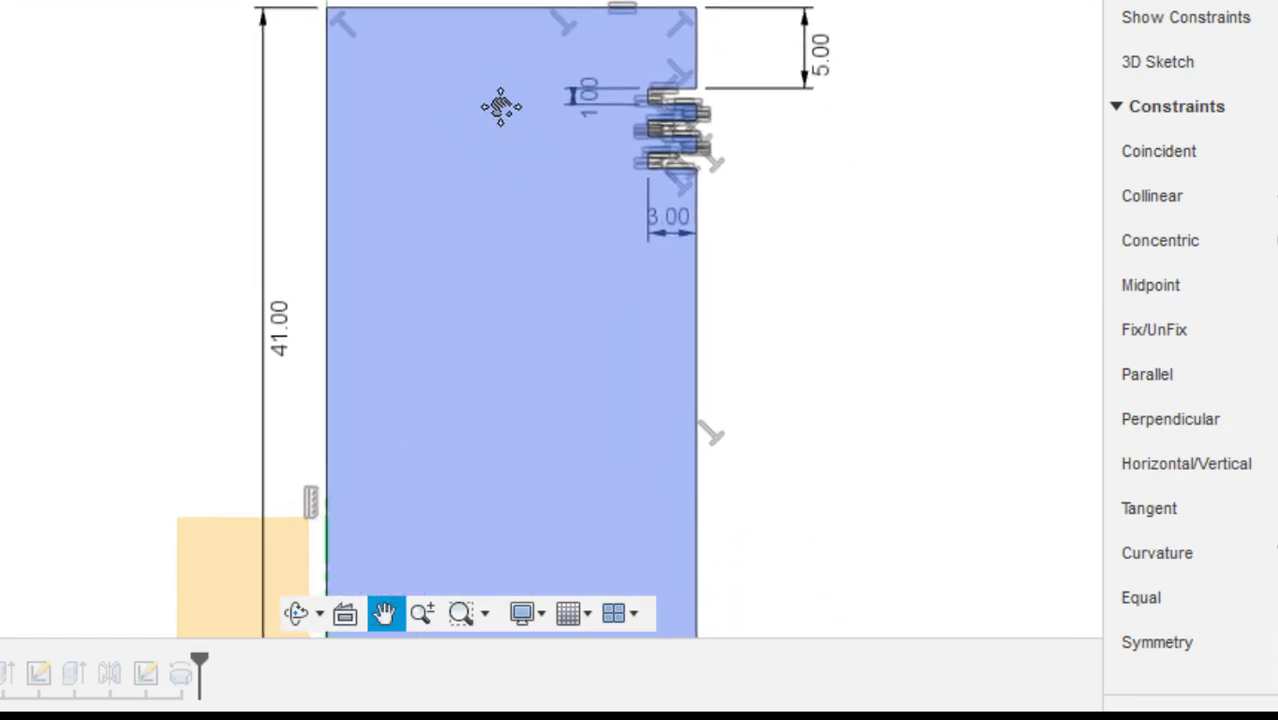
{"action": "key", "text": "Escape"}
Step: Stop the sketch, orbit to an angled view, and hide the Sketches and Origin folders
{"action": "left_click", "coordinate": [889, 60]}
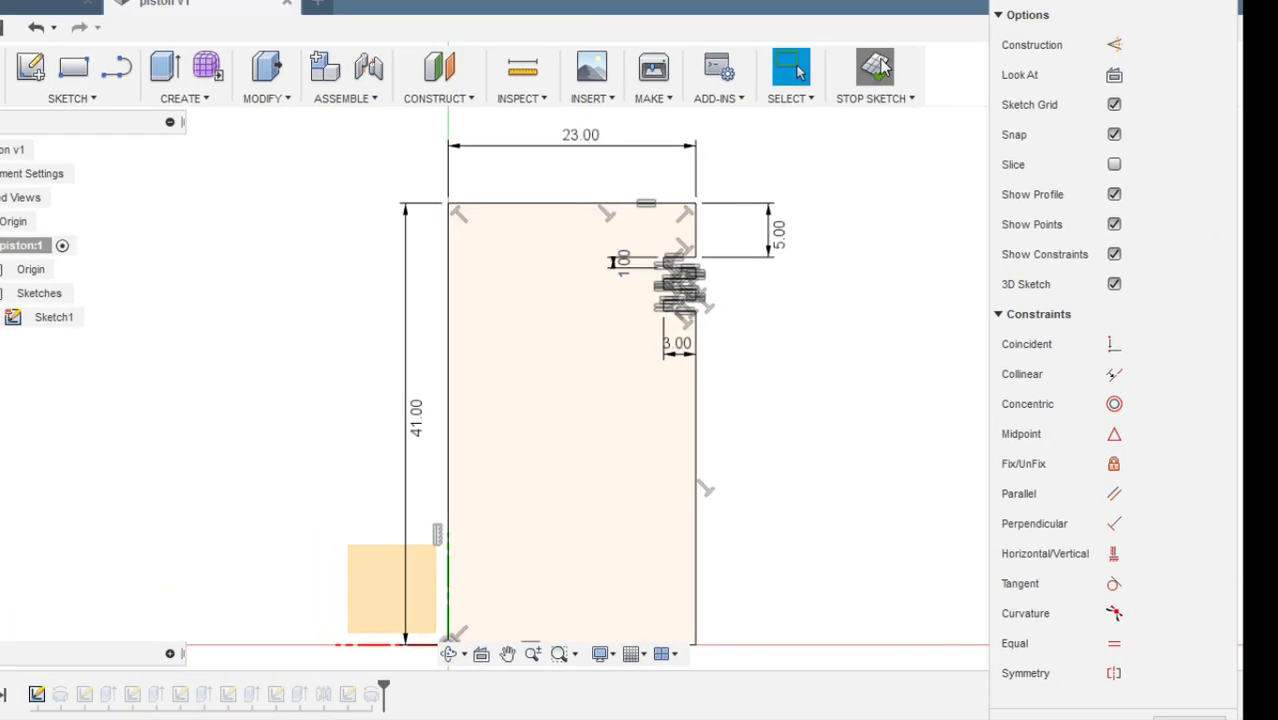
{"action": "scroll", "coordinate": [613, 370], "scroll_direction": "down", "scroll_amount": 4}
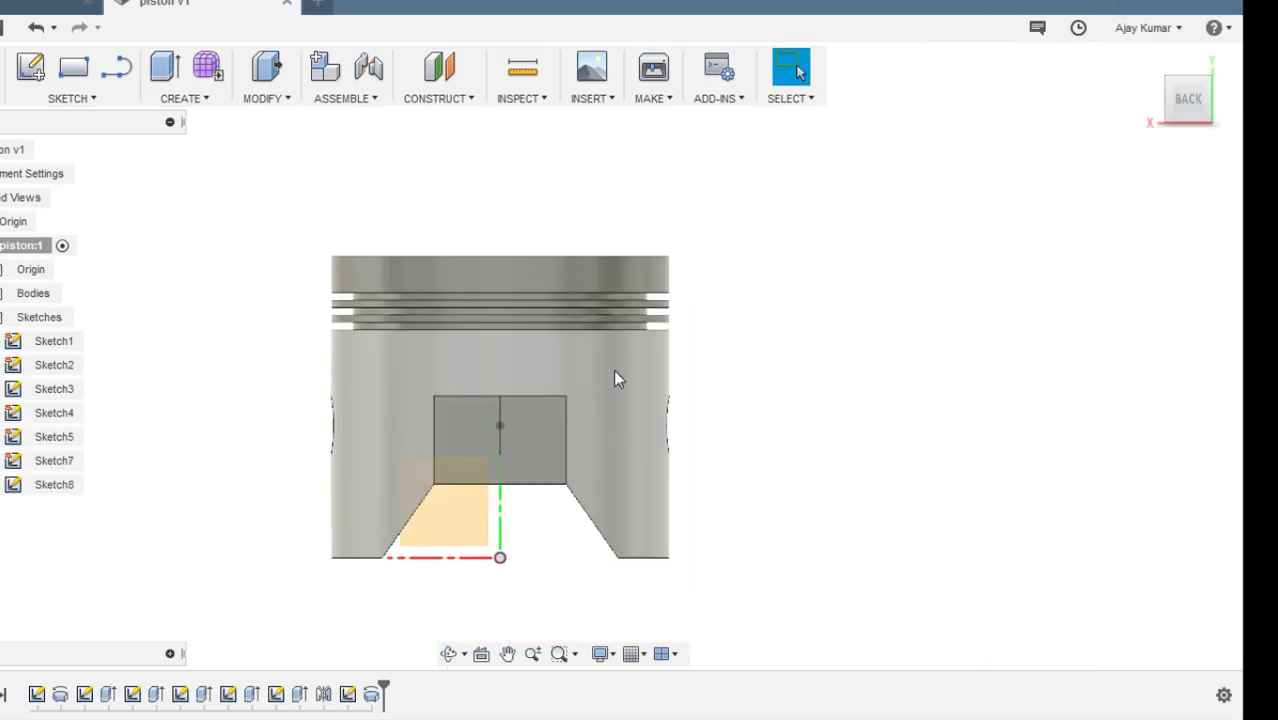
{"action": "scroll", "coordinate": [634, 322], "scroll_direction": "up", "scroll_amount": 2}
{"action": "middle_click_drag", "start_coordinate": [768, 361], "coordinate": [640, 400], "text": "shift"}
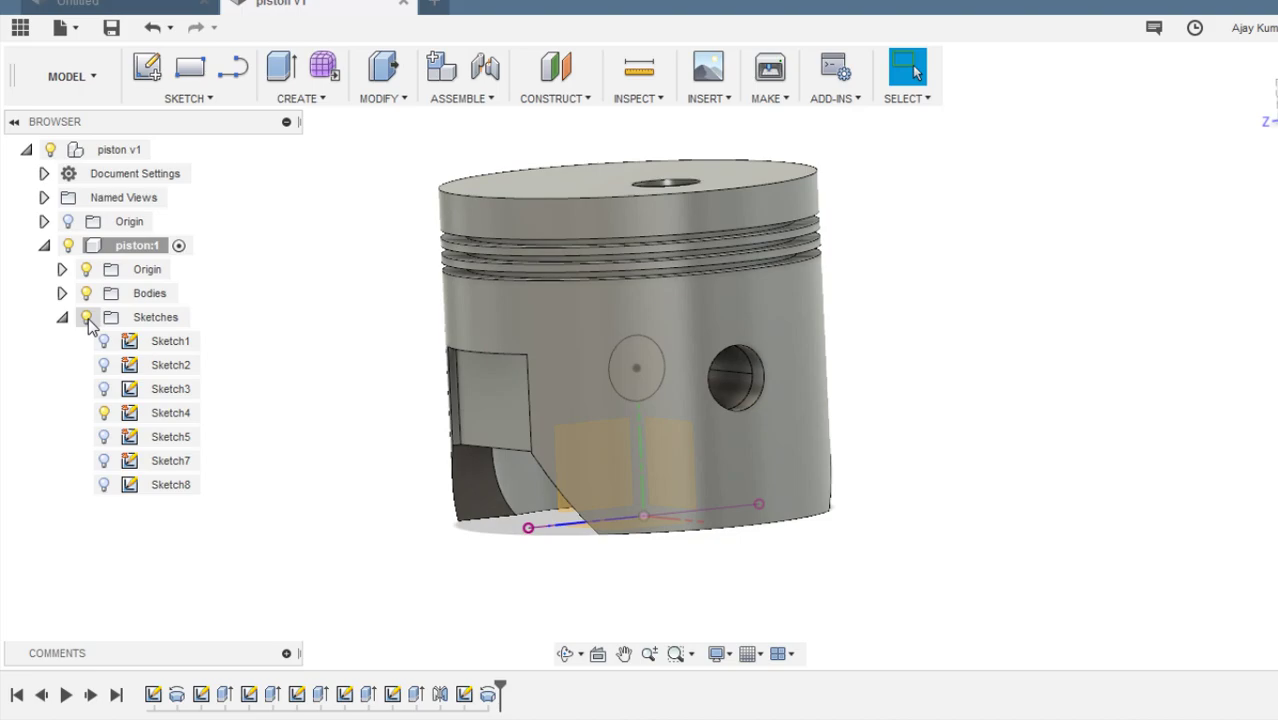
{"action": "left_click", "coordinate": [86, 317]}
{"action": "left_click", "coordinate": [62, 317]}
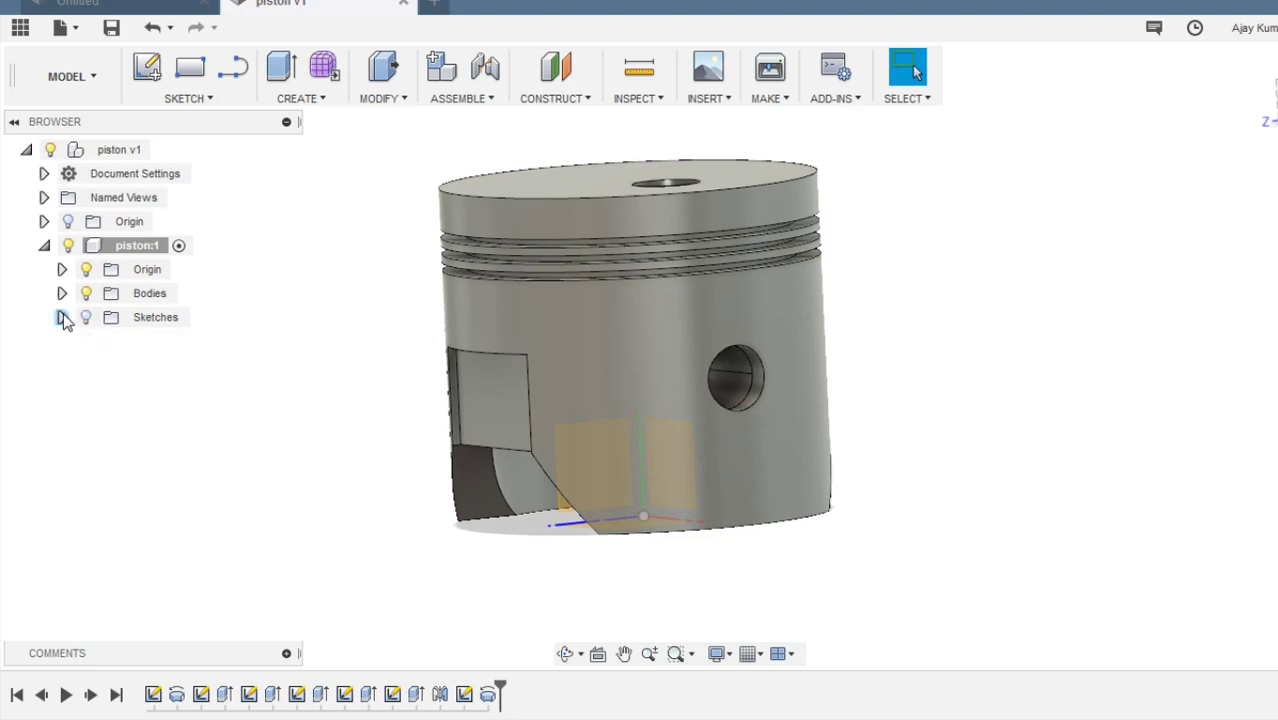
{"action": "left_click", "coordinate": [86, 269]}
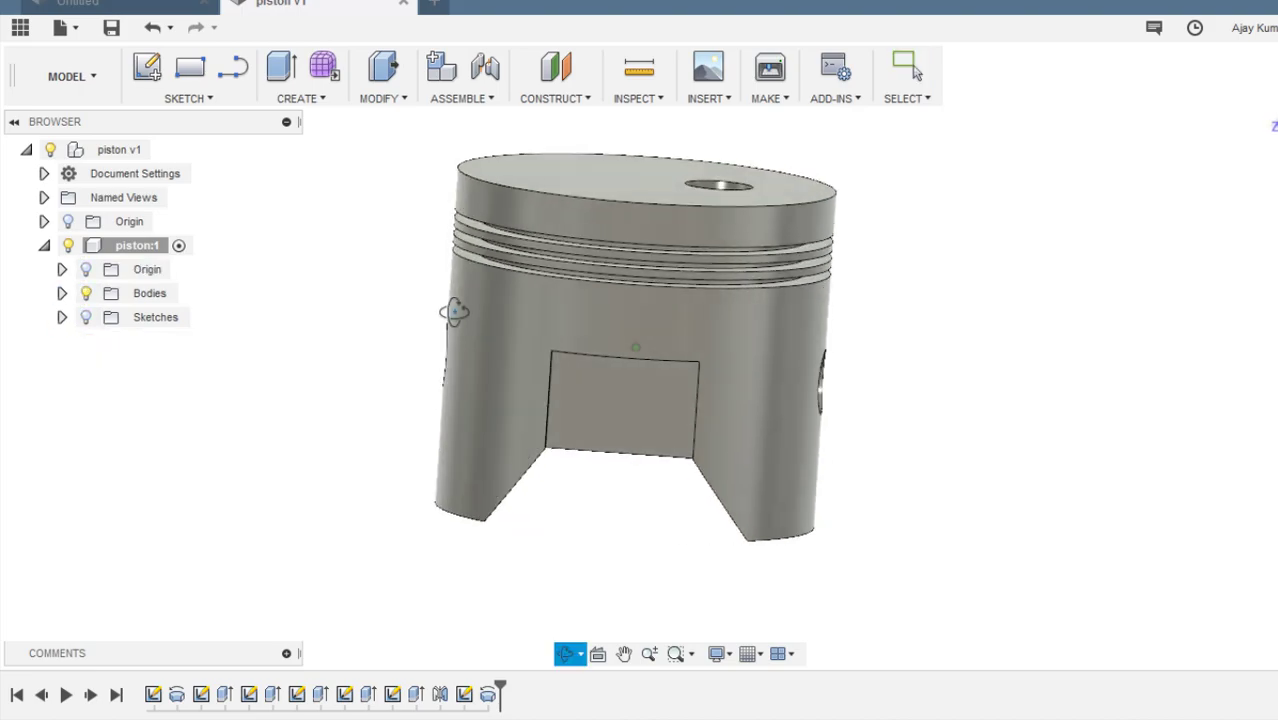